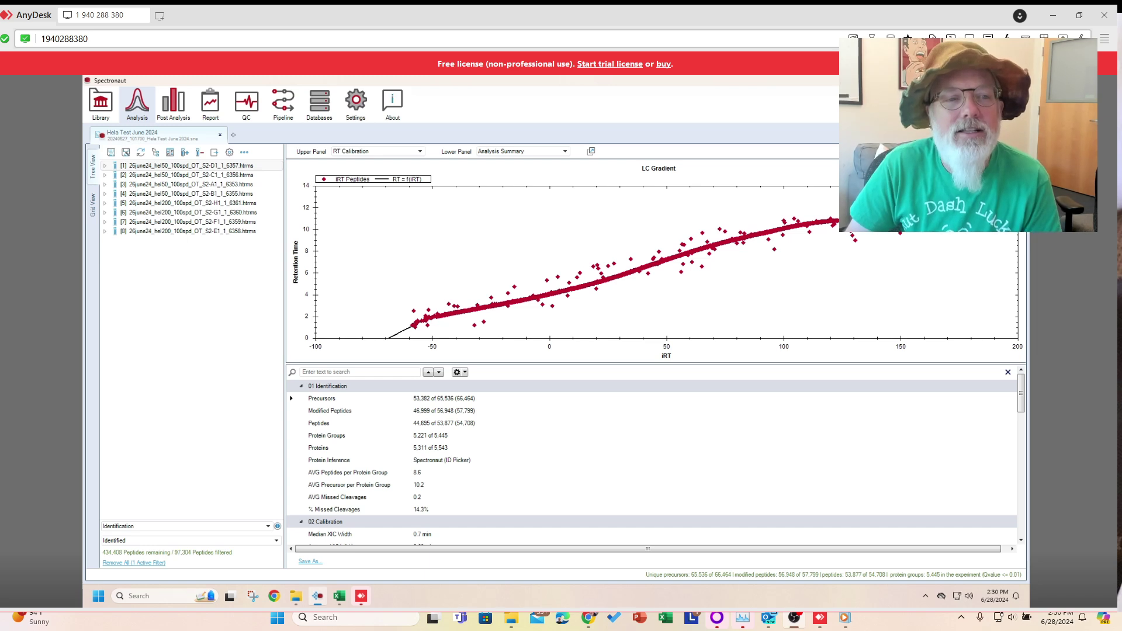
Step: Check the program's version and licence information, and return to the Hela Test June 2024 analysis
{"action": "left_click", "coordinate": [393, 105]}
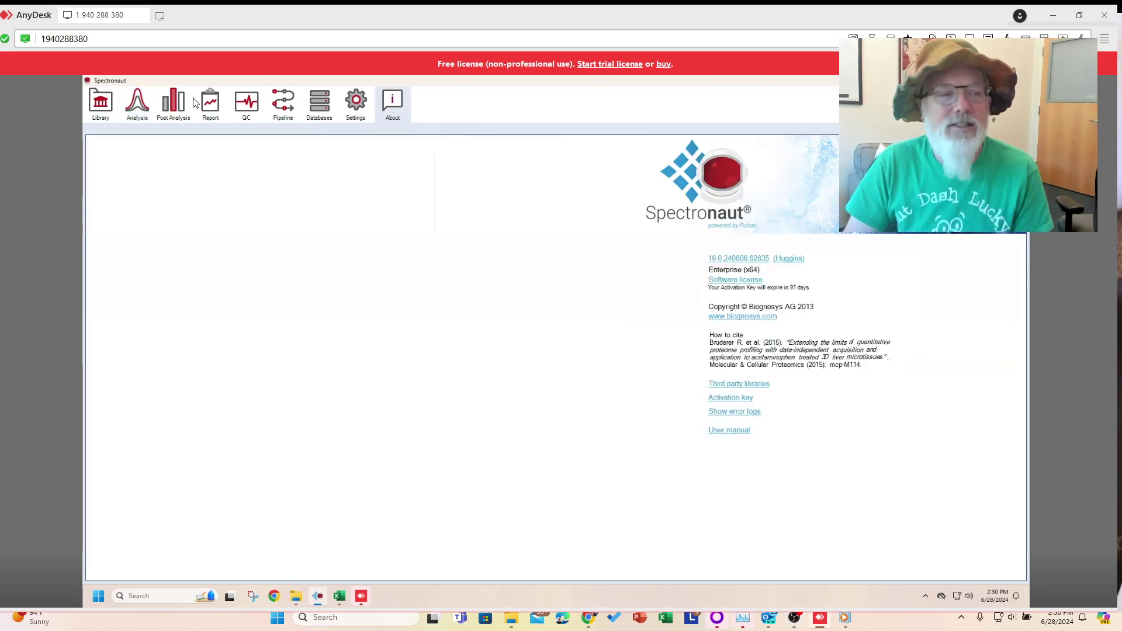
{"action": "left_click", "coordinate": [136, 103]}
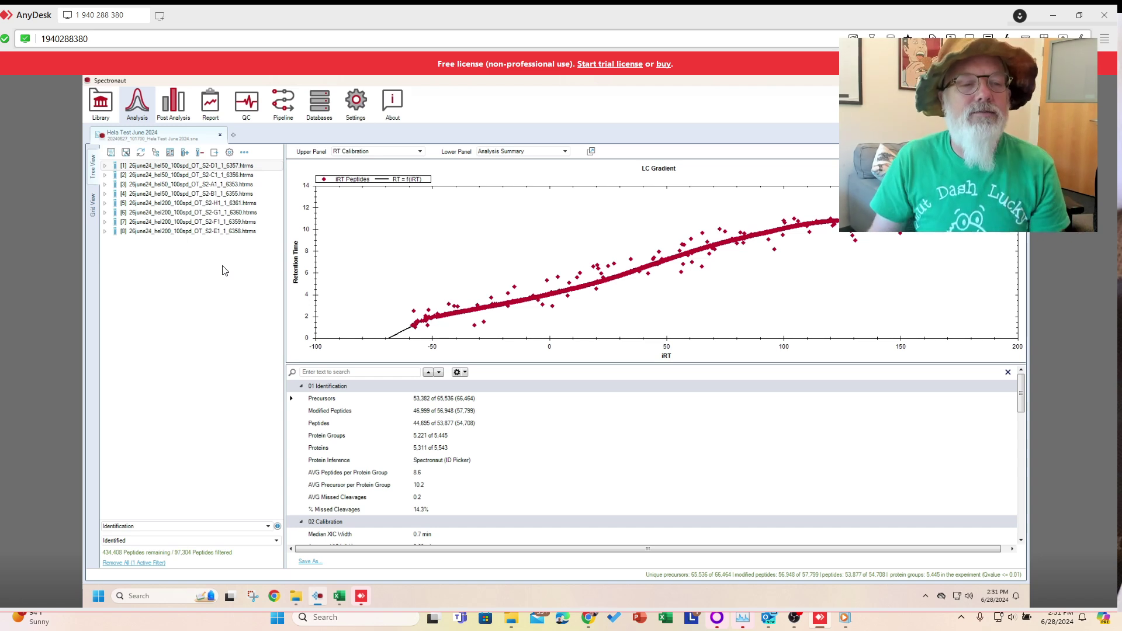
Step: Examine the post-analysis Normalization plots, comparing original and normalized responses across the hel50 and hel200 runs
{"action": "left_click", "coordinate": [173, 102]}
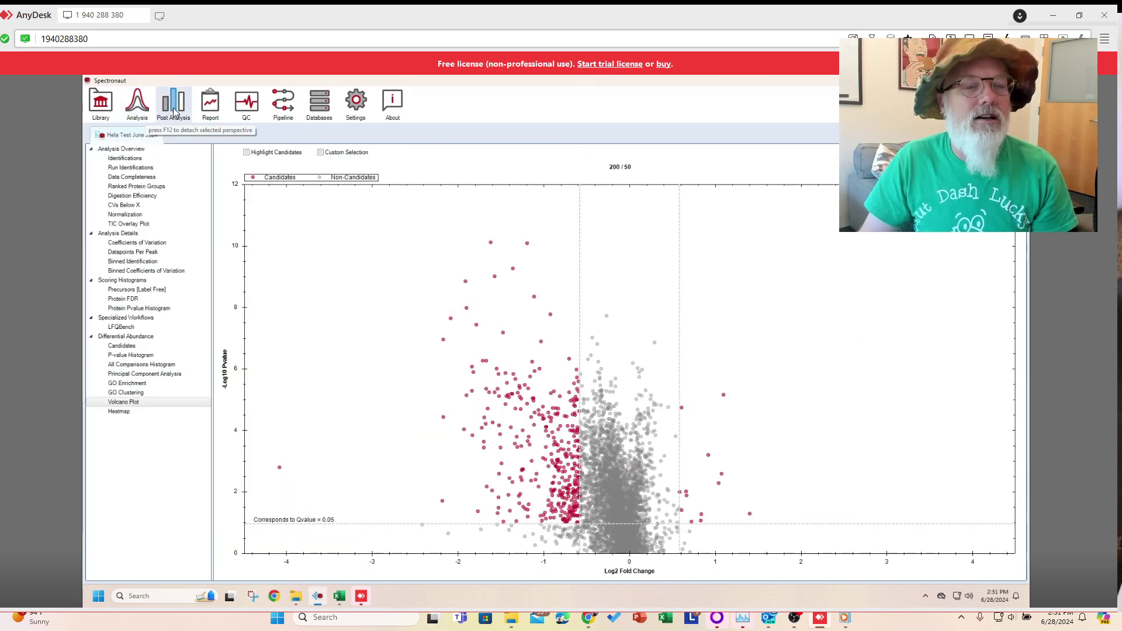
{"action": "left_click", "coordinate": [139, 215]}
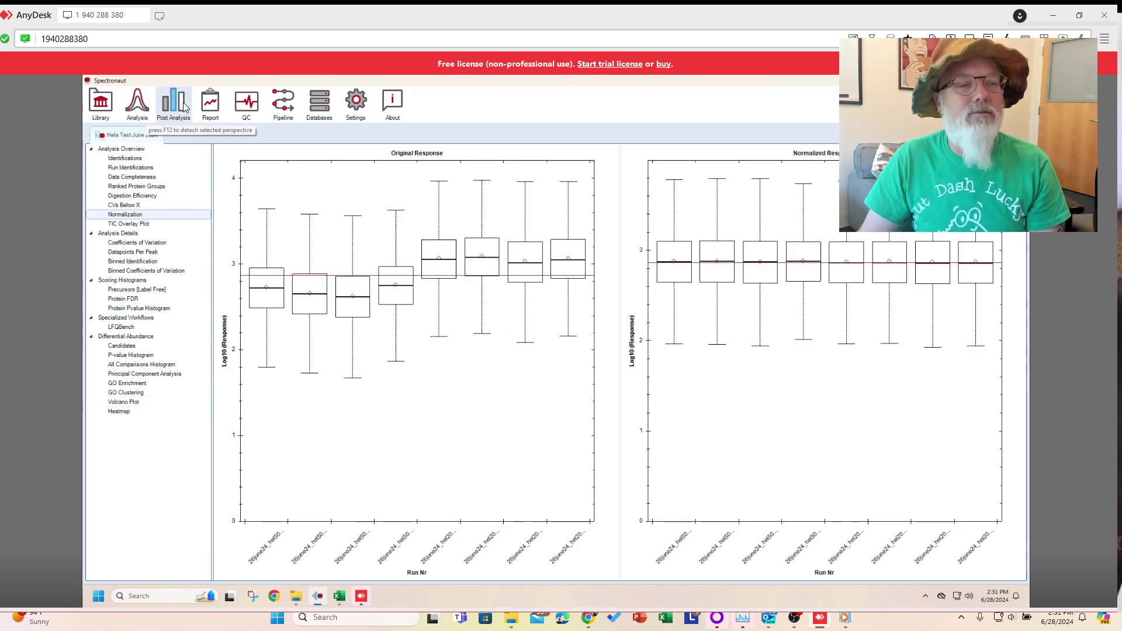
{"action": "mouse_move", "coordinate": [342, 227]}
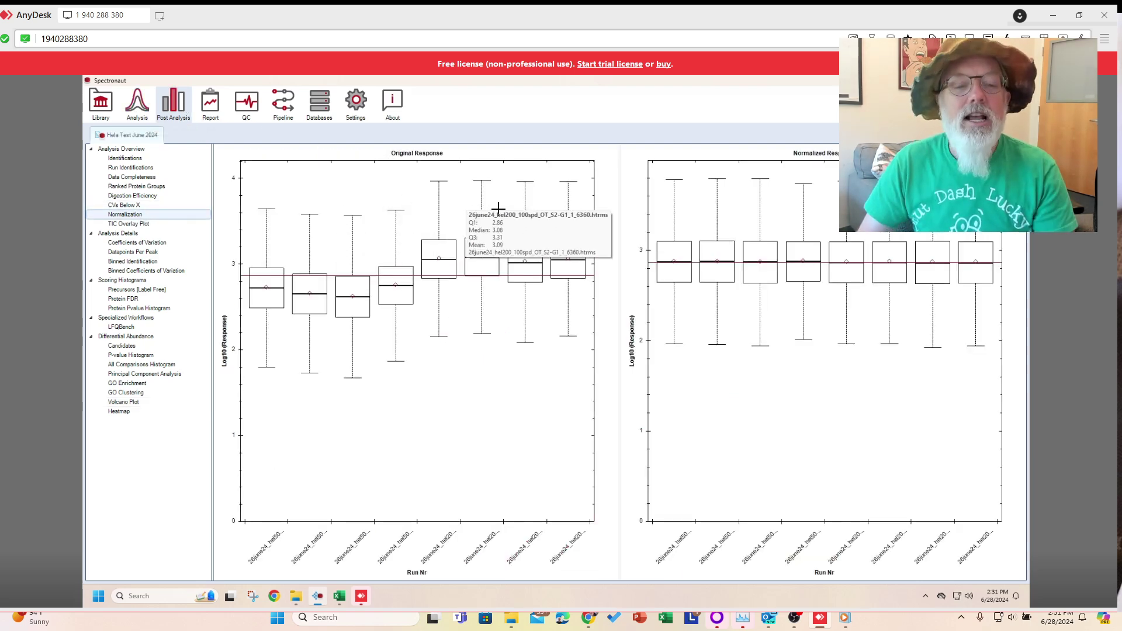
{"action": "mouse_move", "coordinate": [497, 209]}
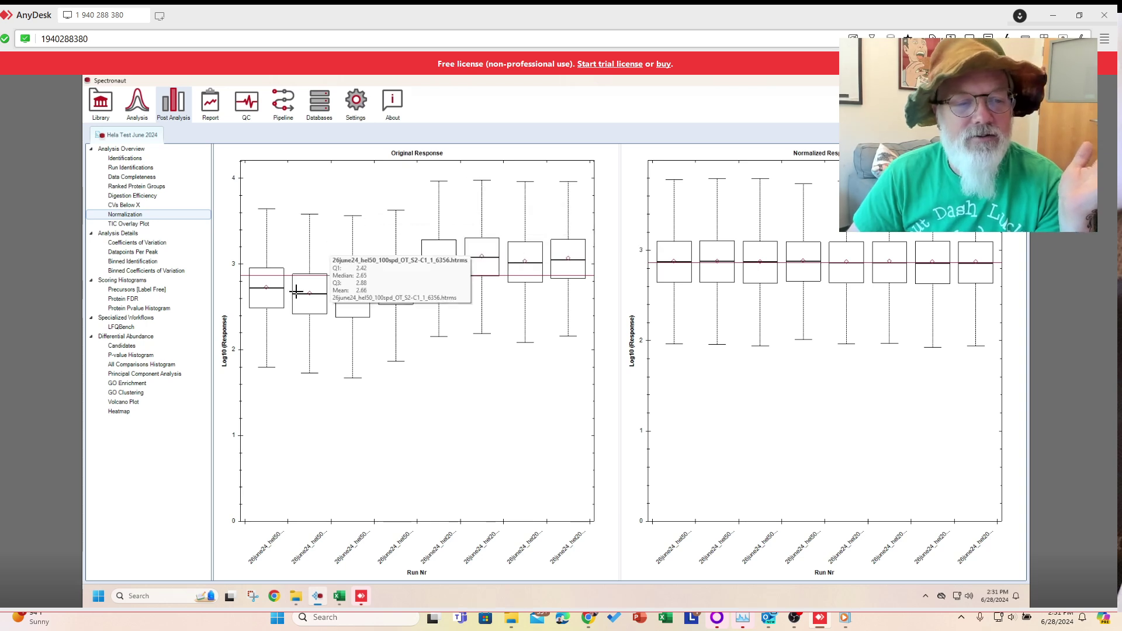
{"action": "mouse_move", "coordinate": [553, 345]}
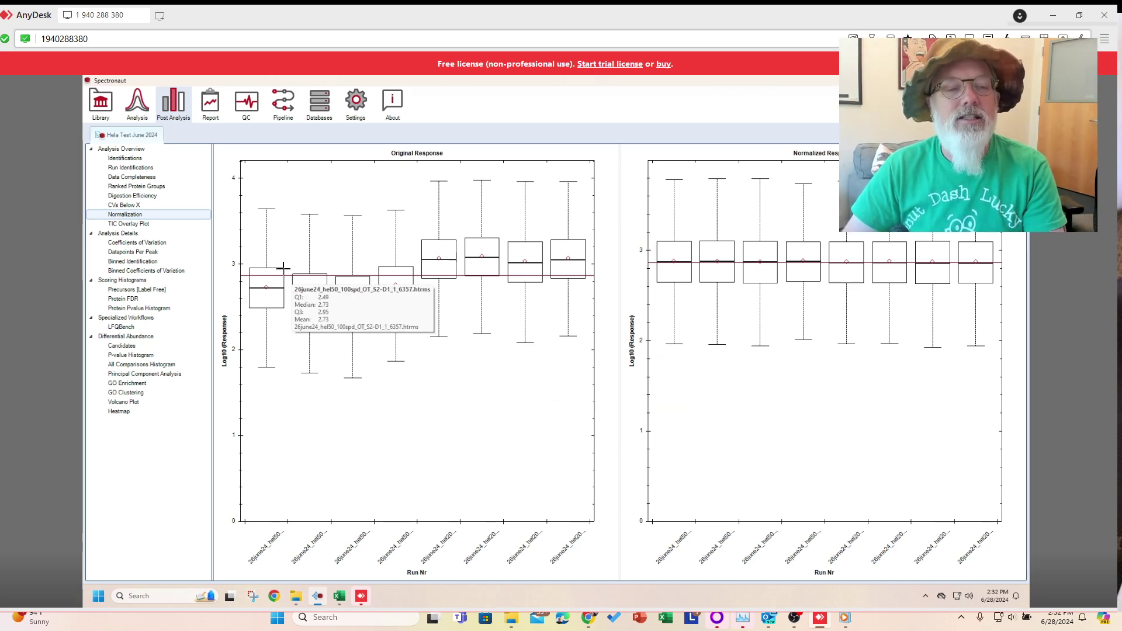
{"action": "mouse_move", "coordinate": [263, 253]}
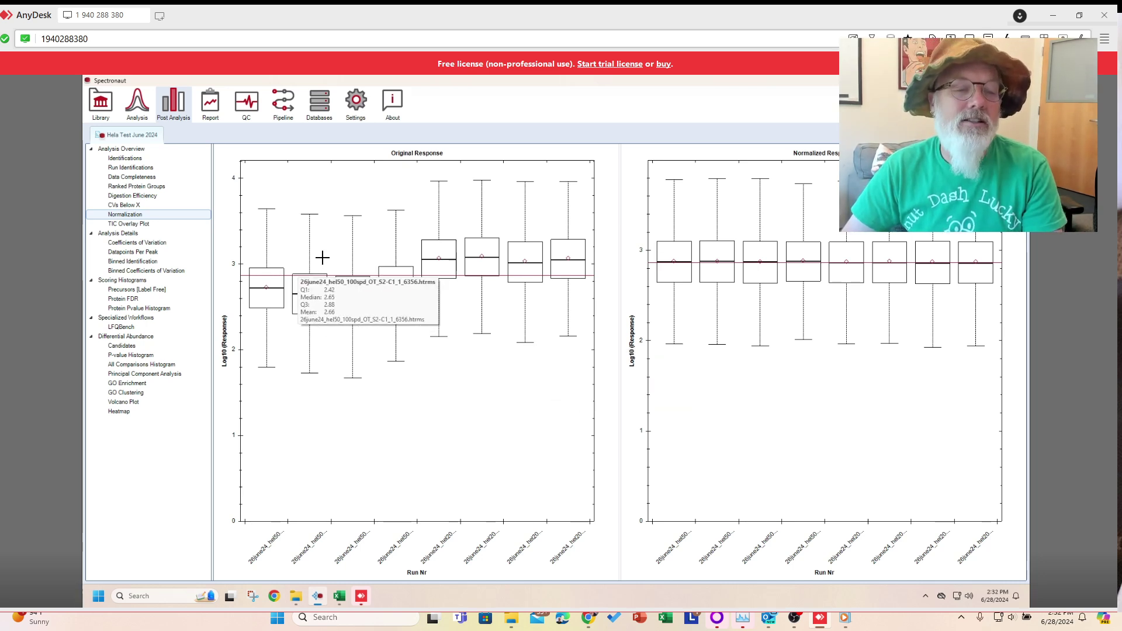
{"action": "mouse_move", "coordinate": [348, 279]}
{"action": "mouse_move", "coordinate": [509, 334]}
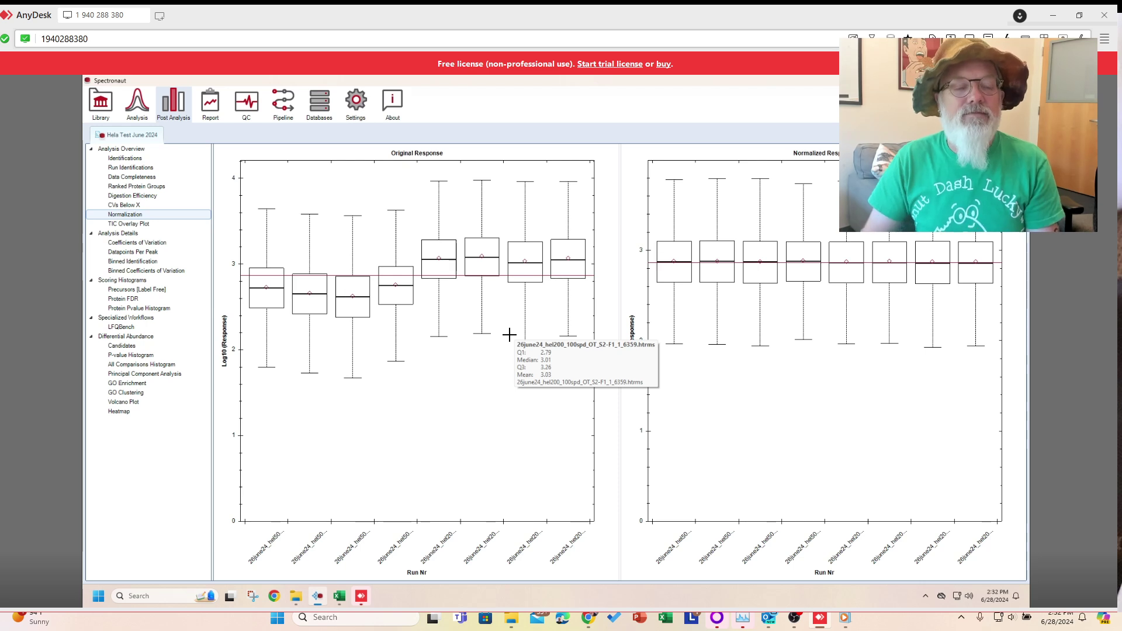
{"action": "mouse_move", "coordinate": [295, 282]}
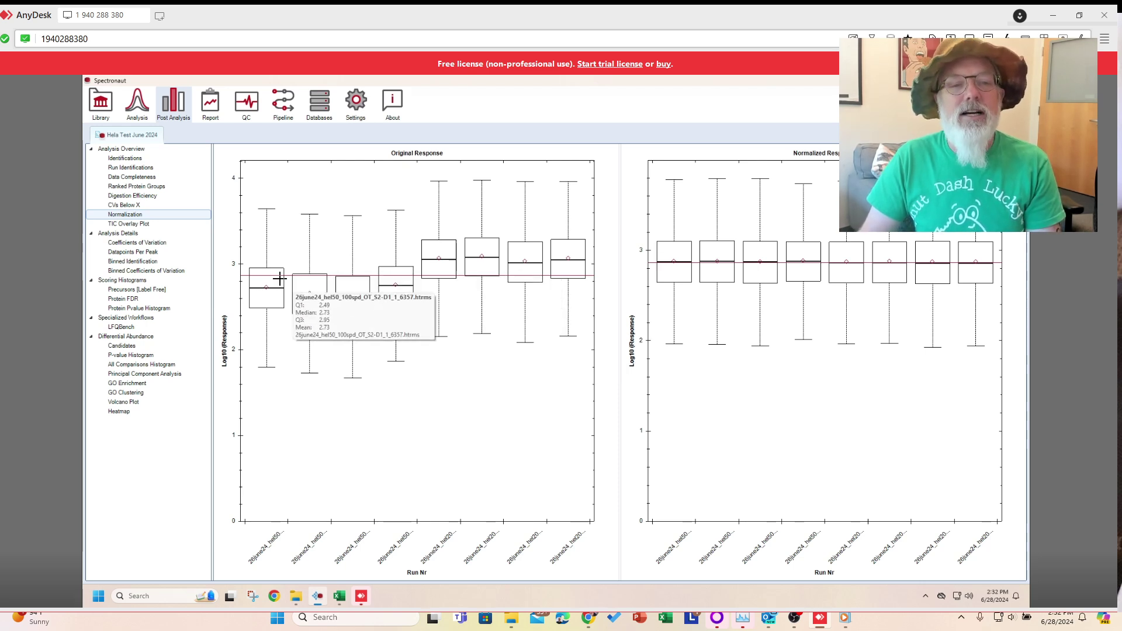
{"action": "mouse_move", "coordinate": [367, 260]}
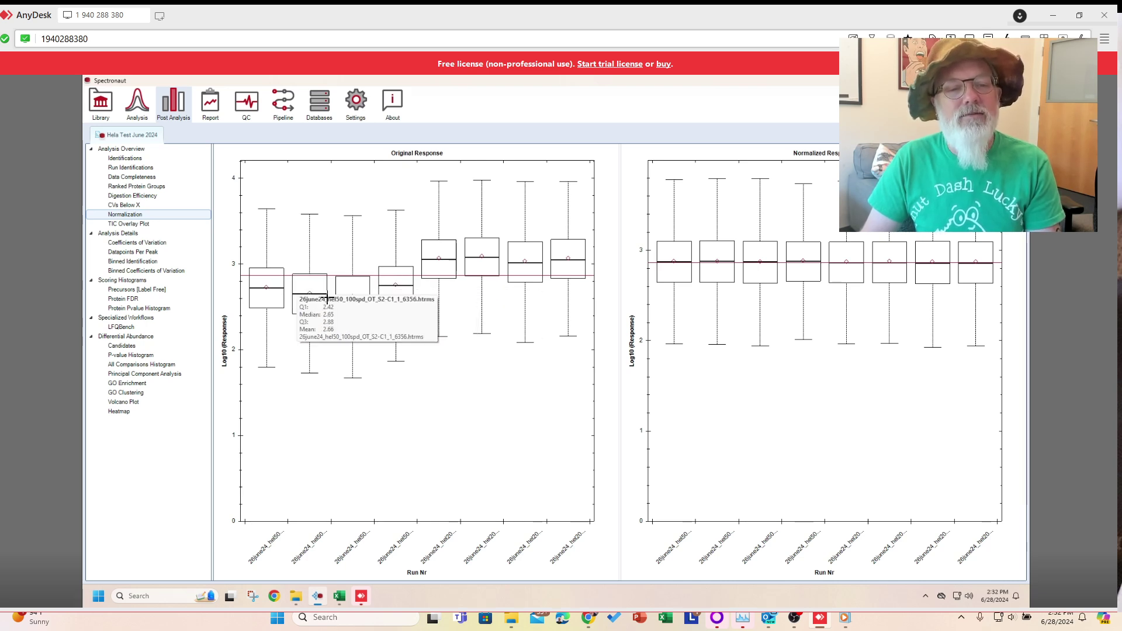
{"action": "mouse_move", "coordinate": [430, 259]}
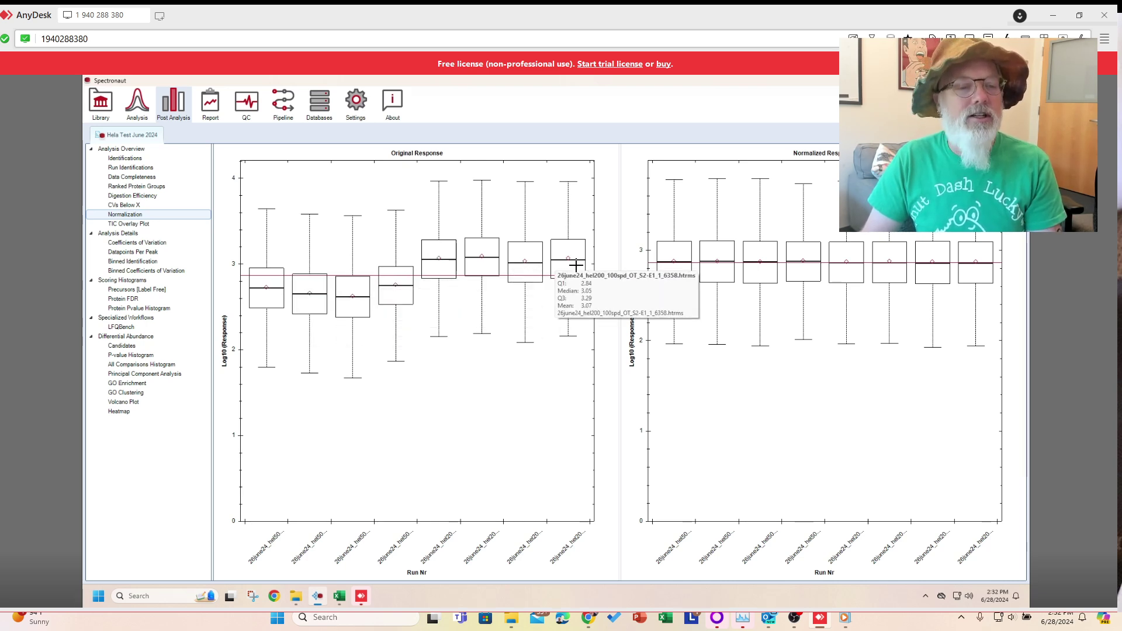
{"action": "mouse_move", "coordinate": [233, 264]}
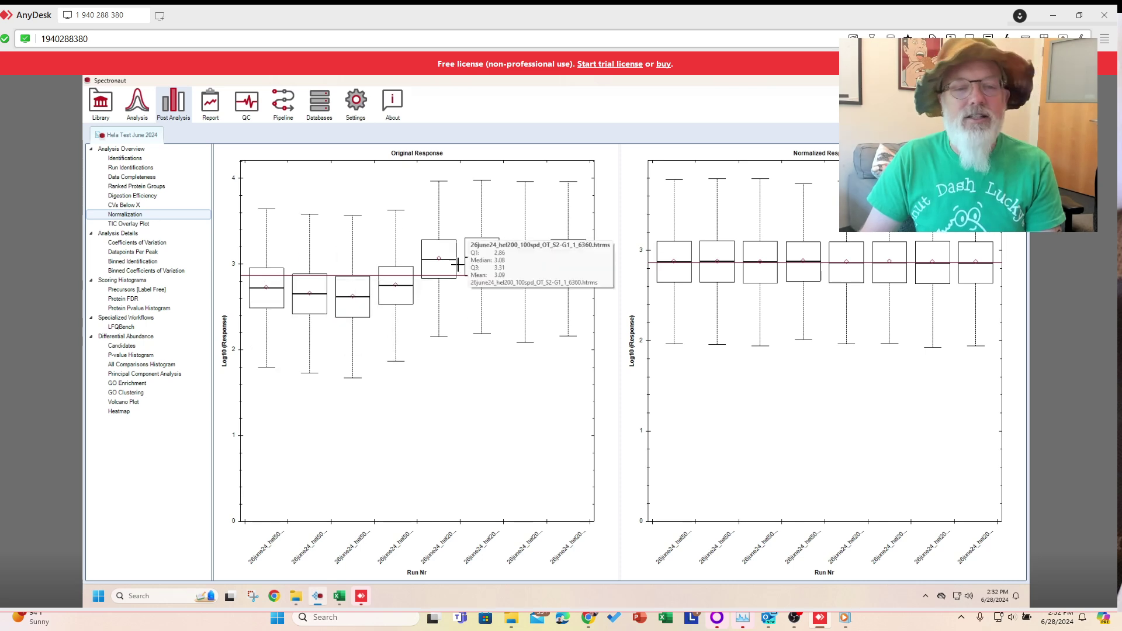
{"action": "mouse_move", "coordinate": [521, 250]}
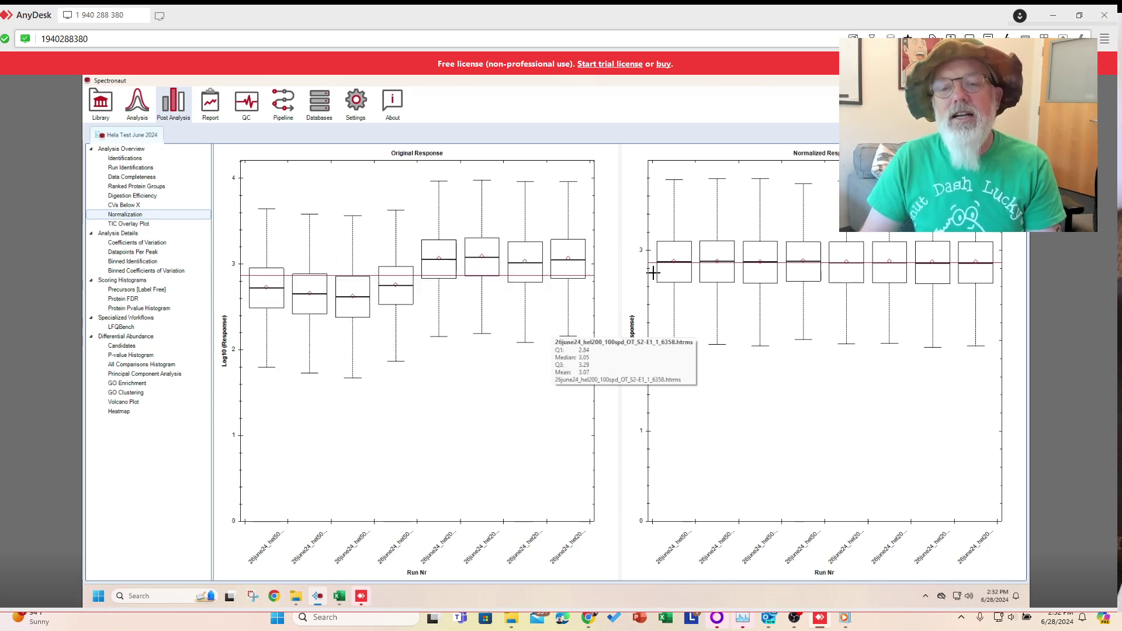
{"action": "mouse_move", "coordinate": [672, 259]}
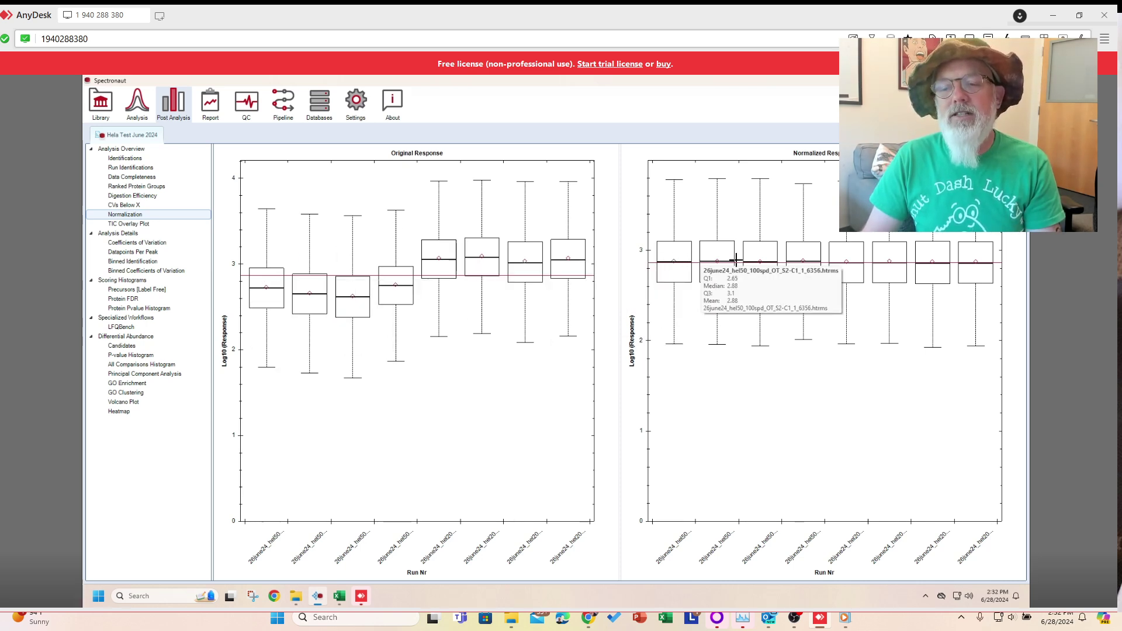
{"action": "mouse_move", "coordinate": [849, 268]}
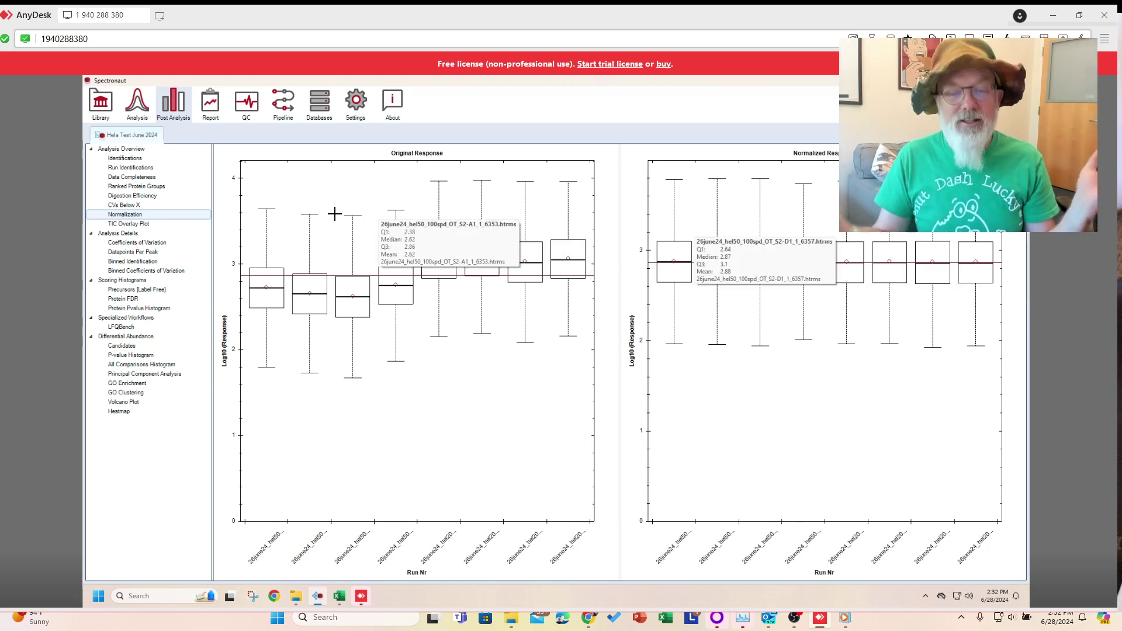
{"action": "mouse_move", "coordinate": [281, 230]}
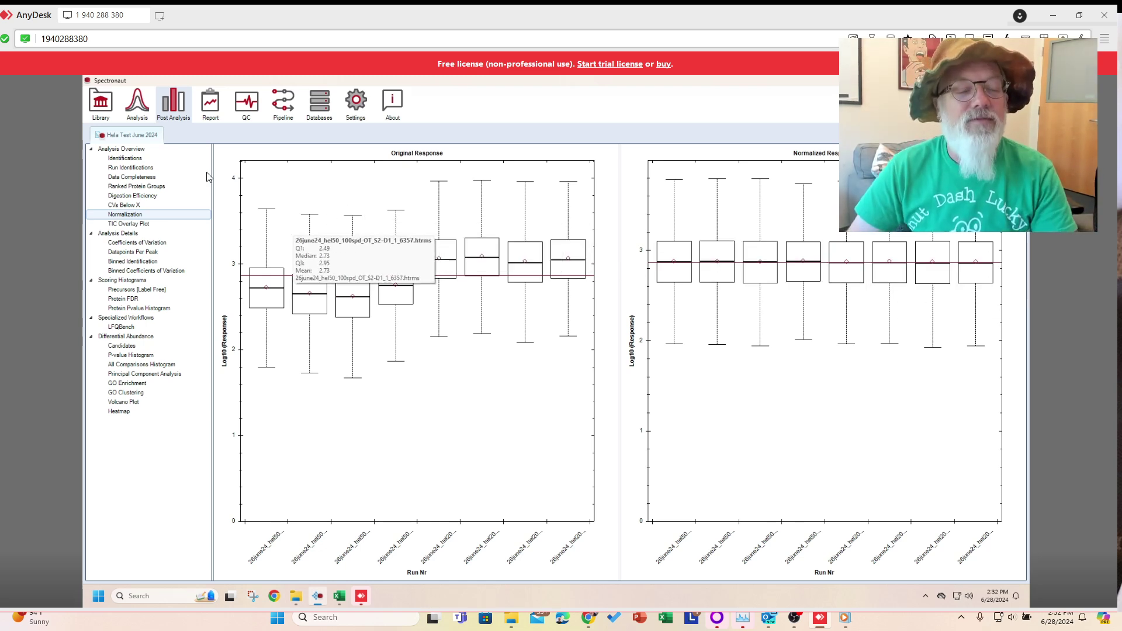
Step: In the experiment's Quantification settings, reveal the advanced options and turn off DeepQuant Correction [Beta]
{"action": "left_click", "coordinate": [138, 105]}
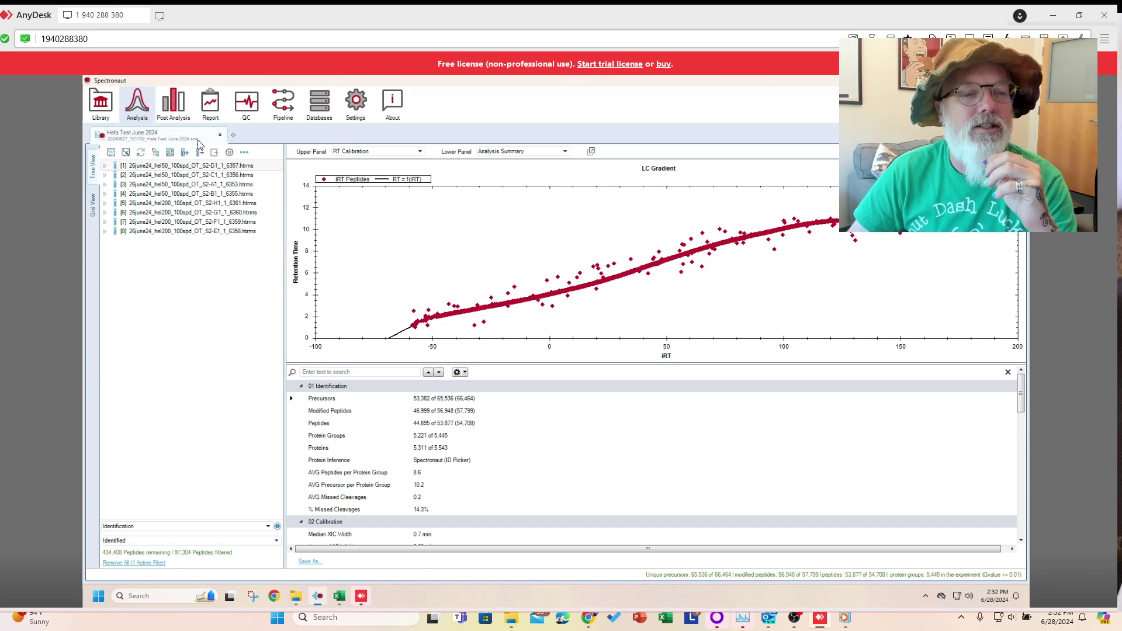
{"action": "left_click", "coordinate": [229, 156]}
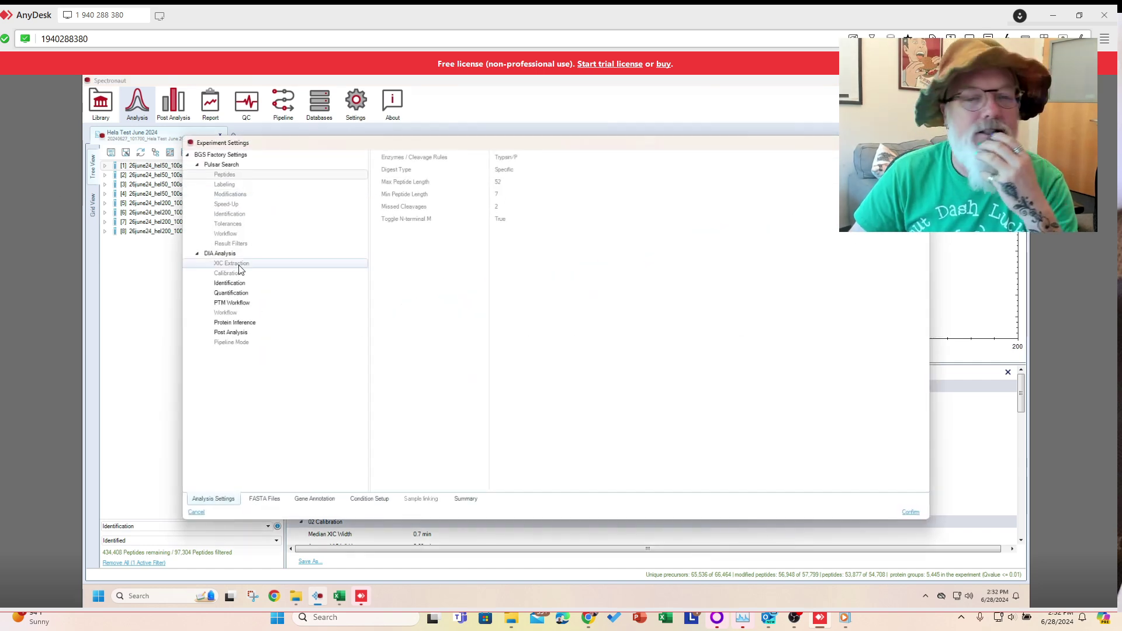
{"action": "left_click", "coordinate": [256, 296]}
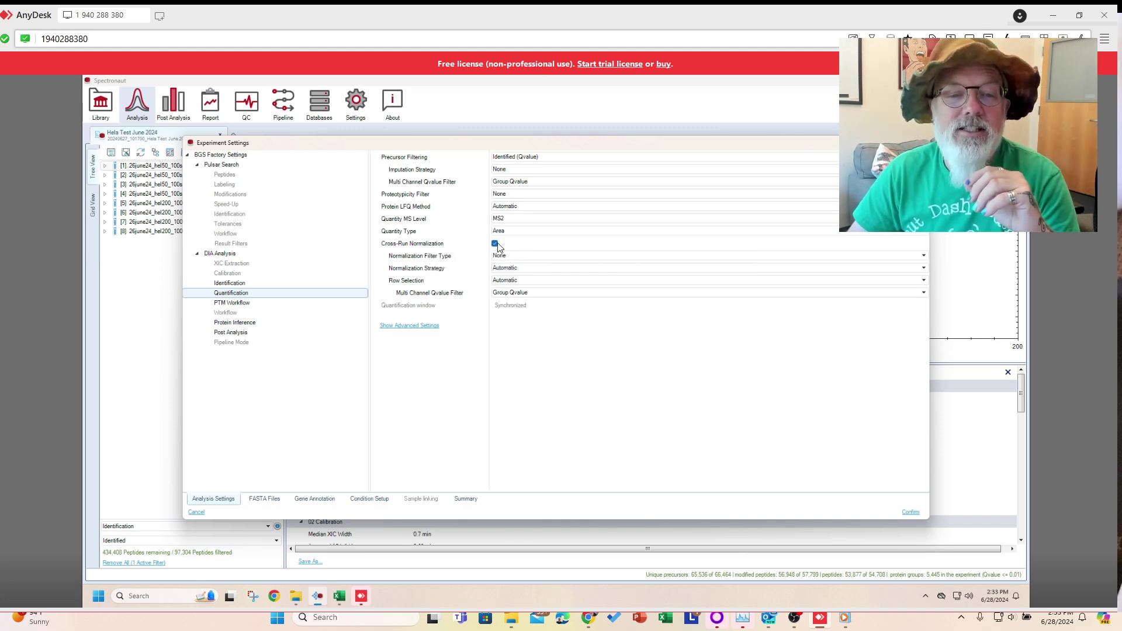
{"action": "left_click", "coordinate": [409, 325]}
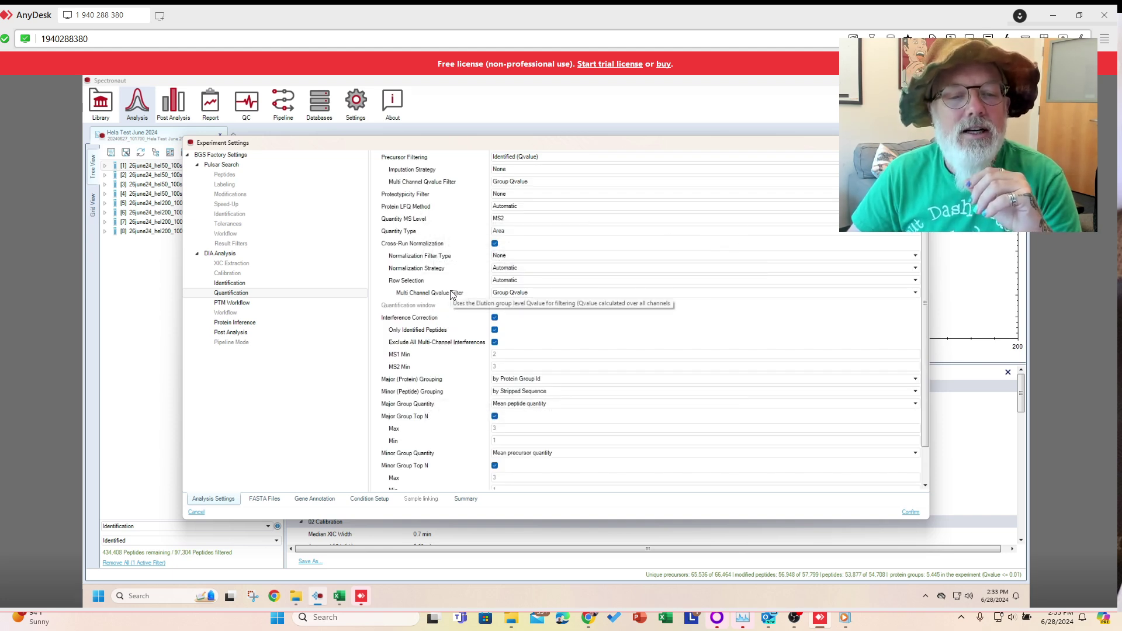
{"action": "scroll", "coordinate": [451, 294], "scroll_direction": "down", "scroll_amount": 1}
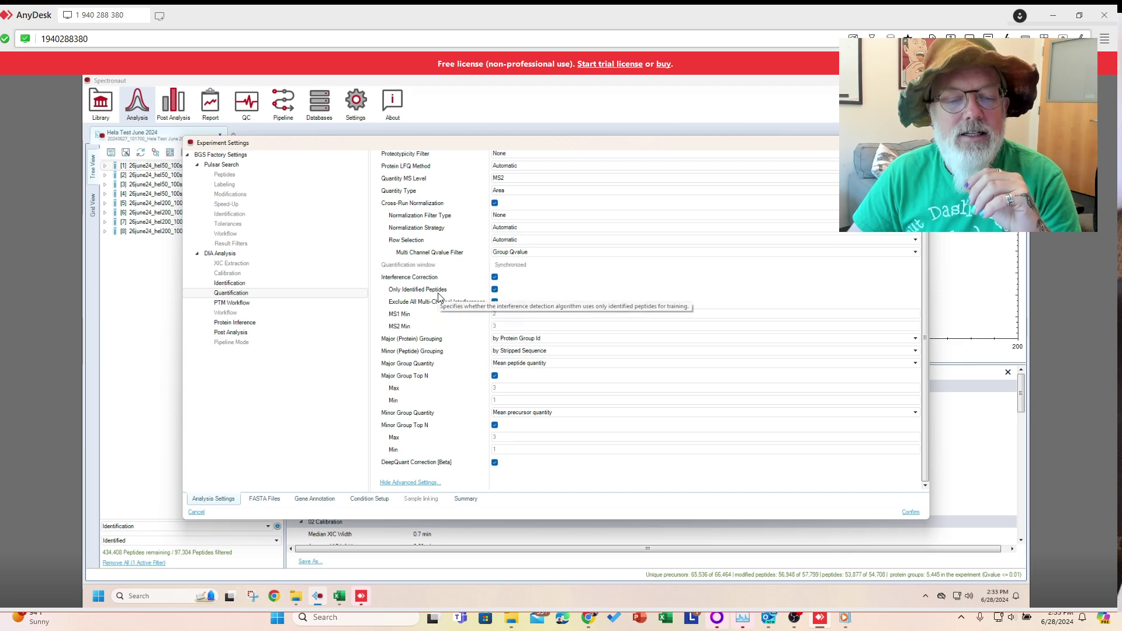
{"action": "scroll", "coordinate": [440, 298], "scroll_direction": "up", "scroll_amount": 1}
{"action": "scroll", "coordinate": [441, 295], "scroll_direction": "down", "scroll_amount": 1}
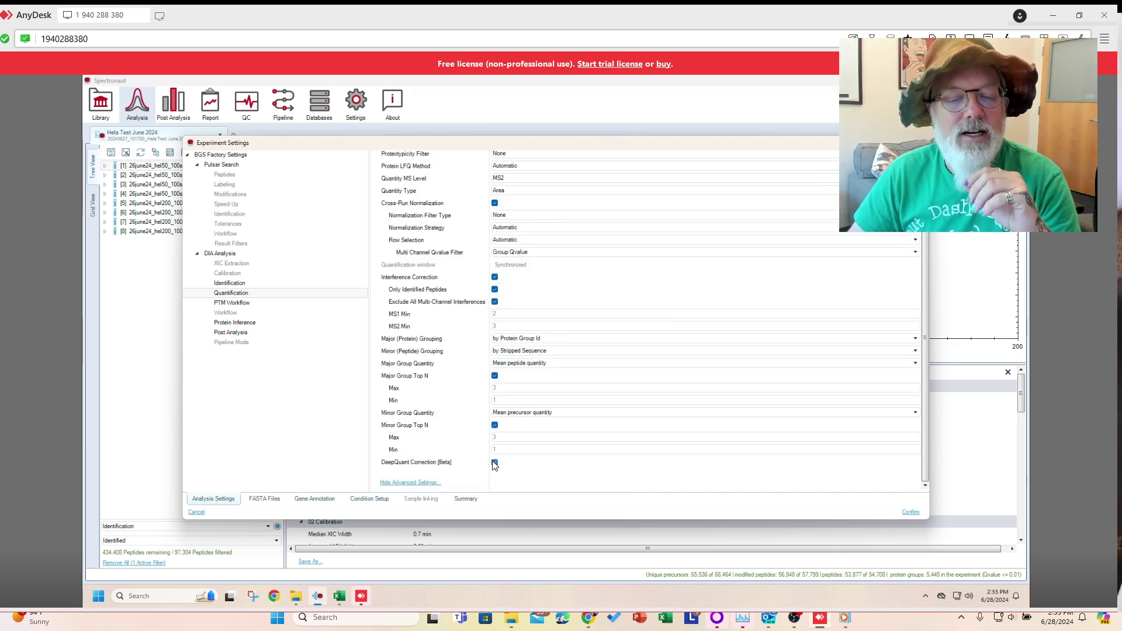
{"action": "scroll", "coordinate": [458, 399], "scroll_direction": "up", "scroll_amount": 1}
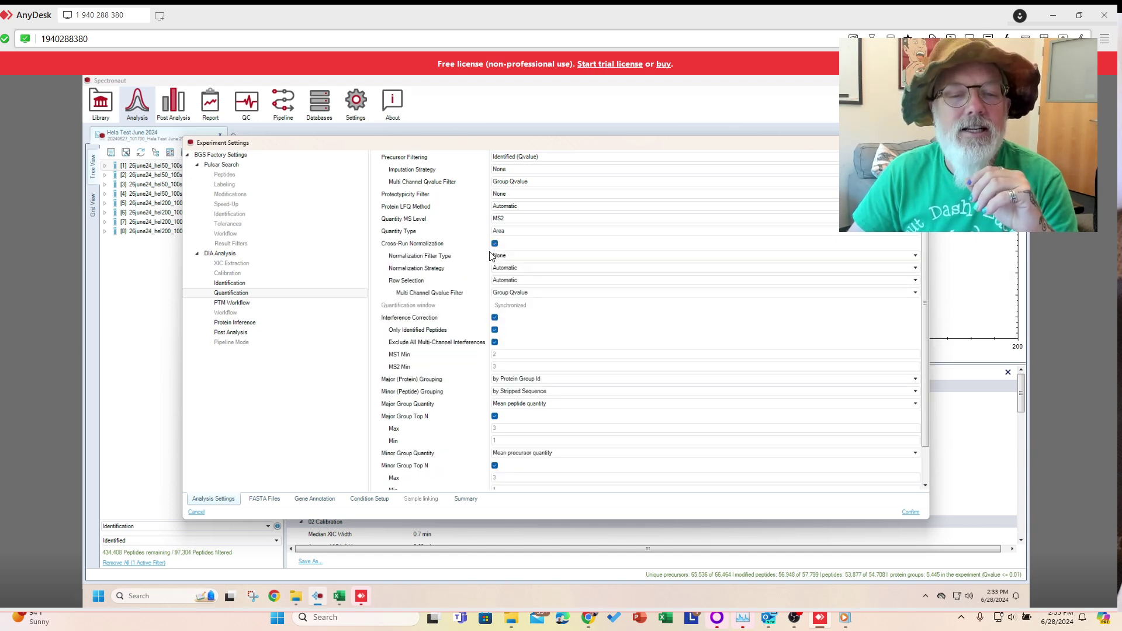
Step: Look through the Normalization Filter Type options and turn off Only Identified Peptides under Interference Correction
{"action": "left_click", "coordinate": [532, 257]}
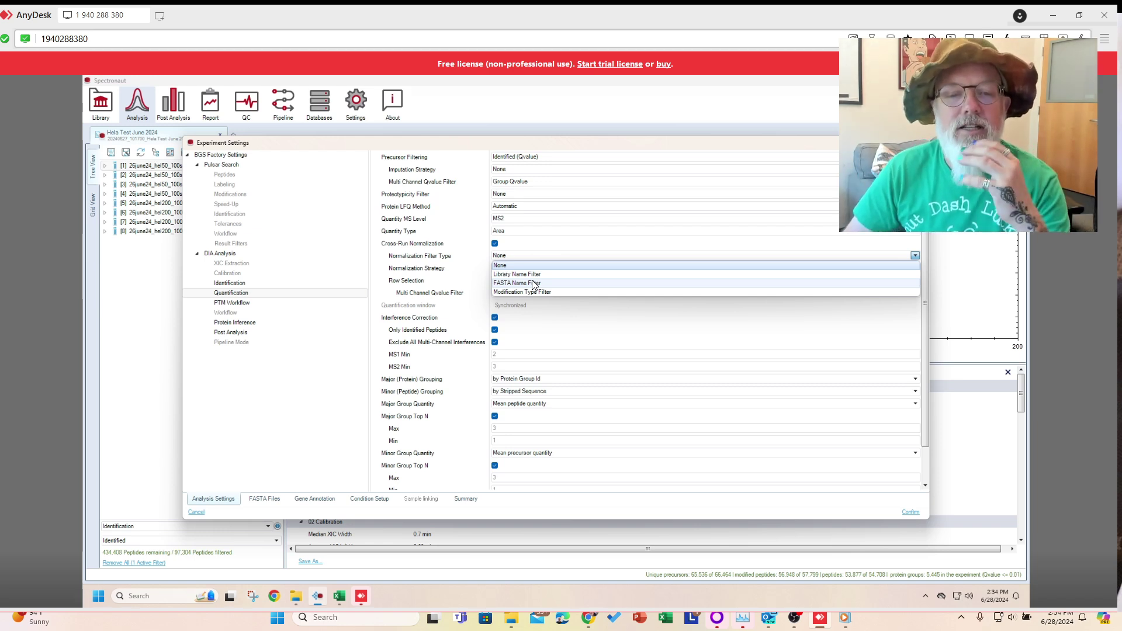
{"action": "left_click", "coordinate": [629, 327]}
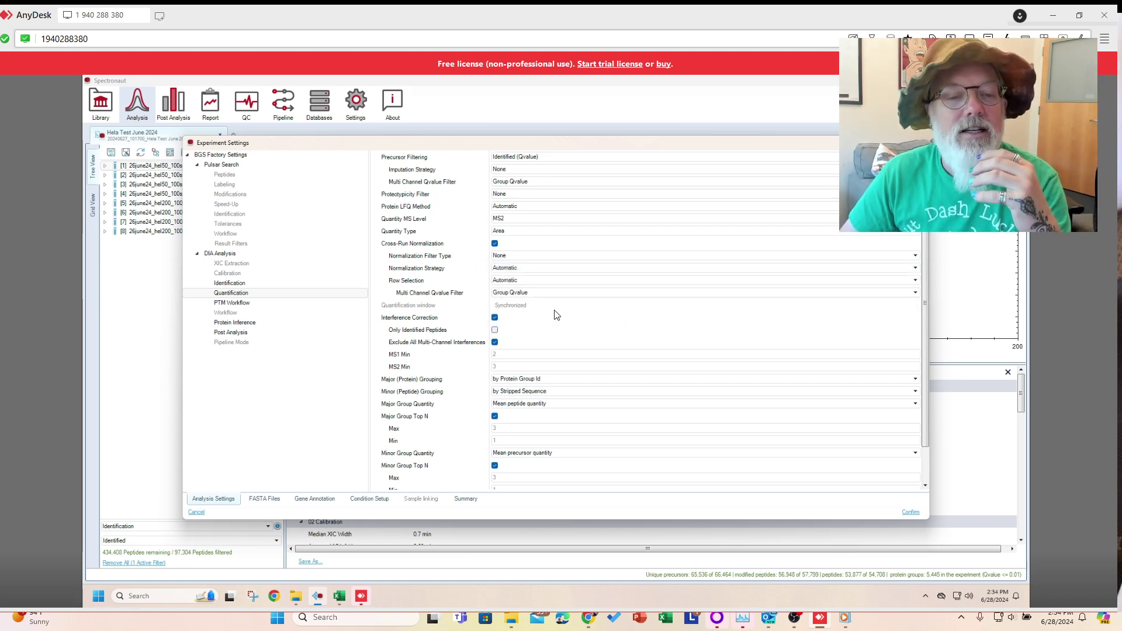
Step: Try Identified in % of Runs (Percentile) as the normalization row selection and set it back to Automatic
{"action": "left_click", "coordinate": [527, 281]}
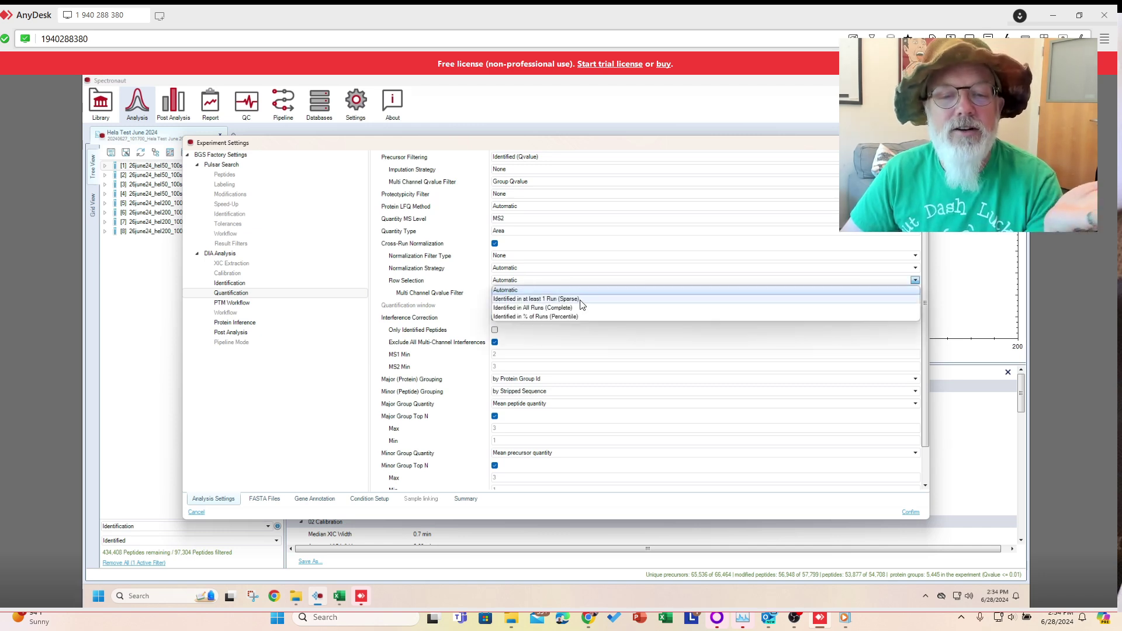
{"action": "left_click", "coordinate": [553, 317]}
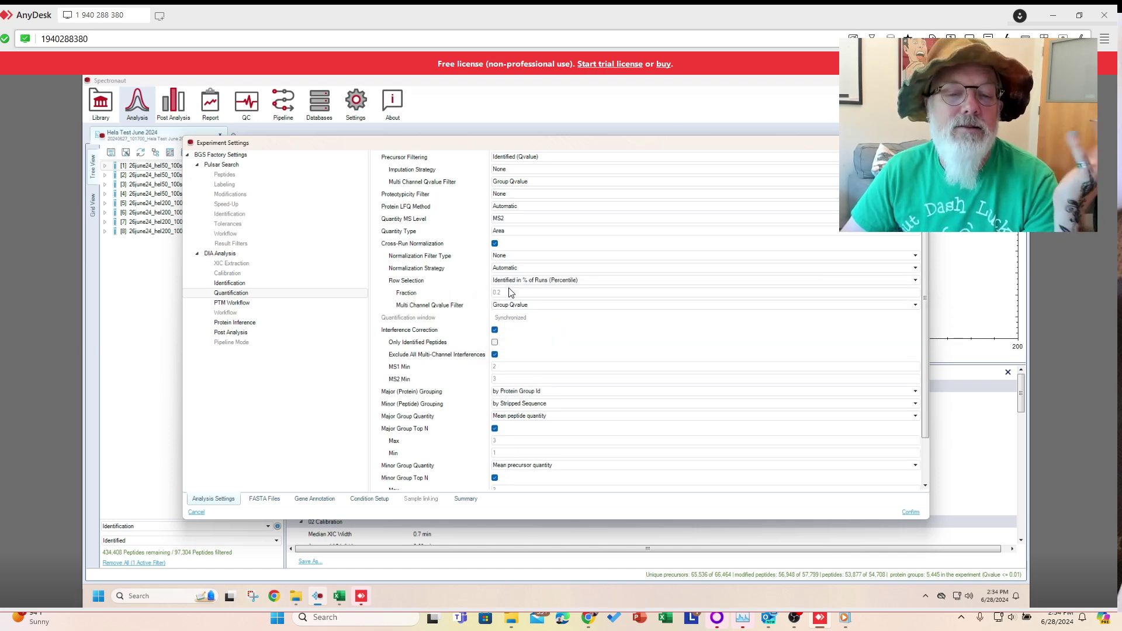
{"action": "left_click", "coordinate": [538, 281]}
{"action": "left_click", "coordinate": [538, 290]}
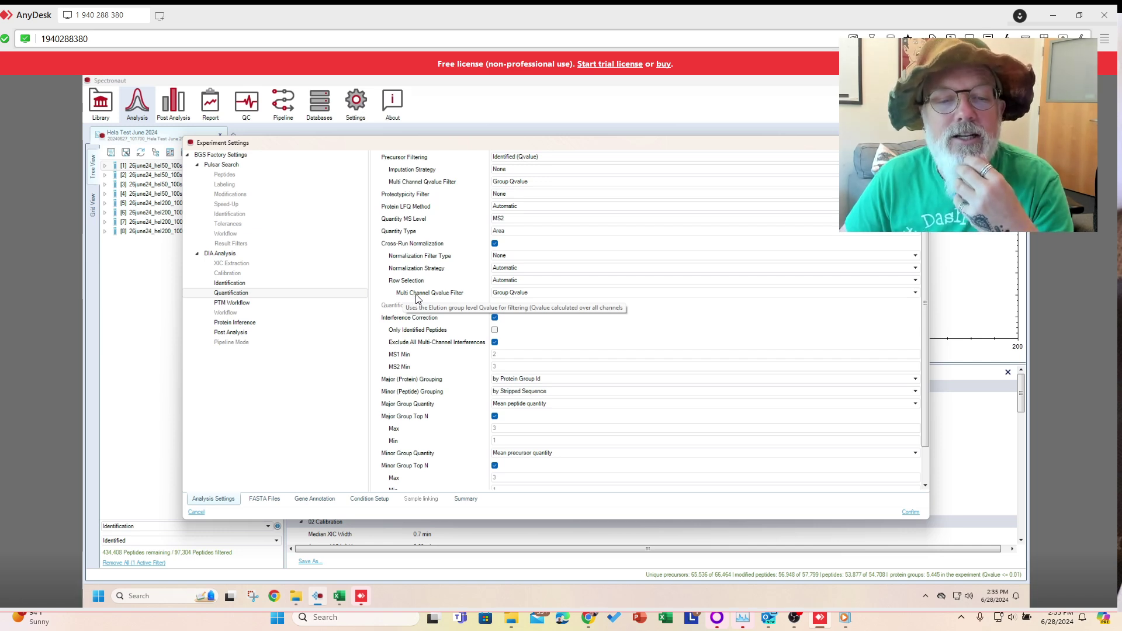
Step: Review the Multi Channel Qvalue Filter and Normalization Filter Type options, and confirm the experiment settings
{"action": "left_click", "coordinate": [523, 294]}
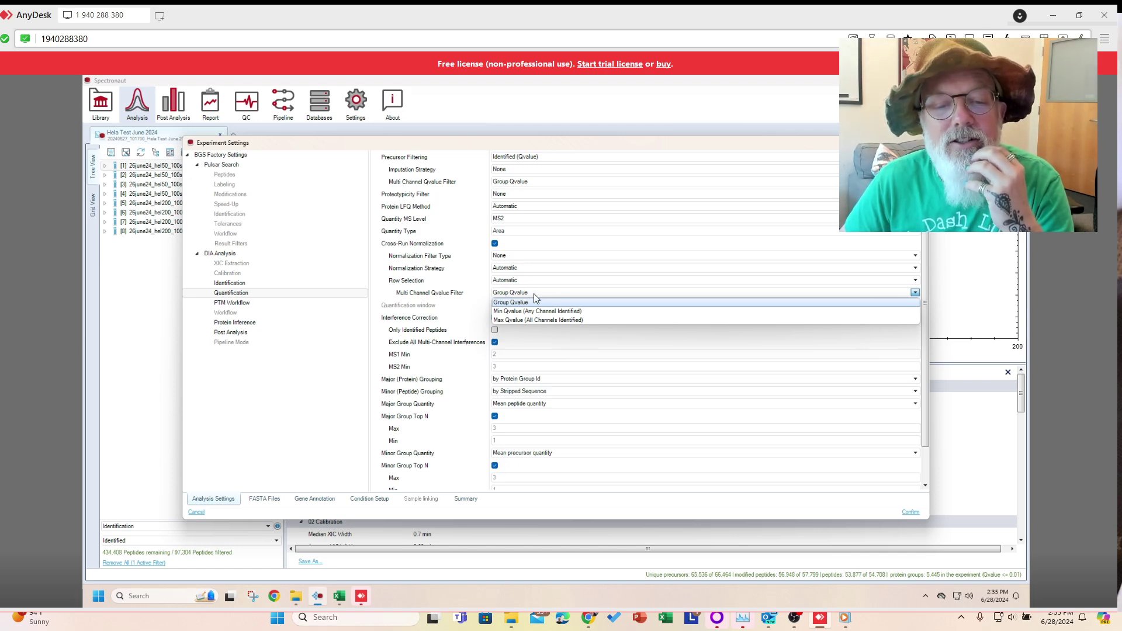
{"action": "left_click", "coordinate": [534, 294]}
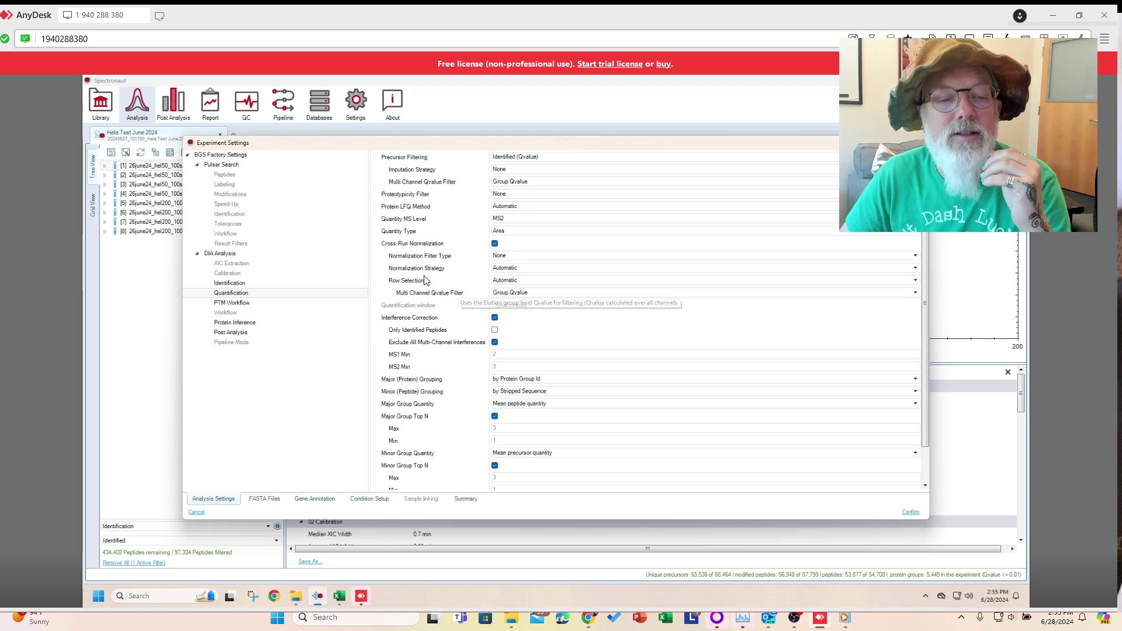
{"action": "left_click", "coordinate": [507, 256]}
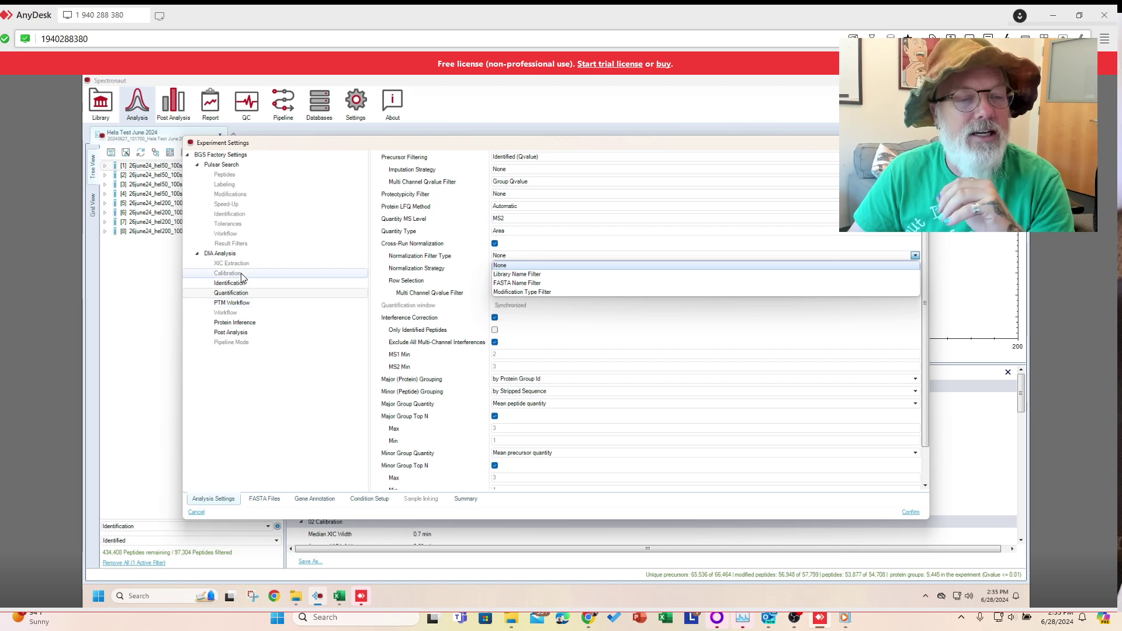
{"action": "left_click", "coordinate": [332, 396]}
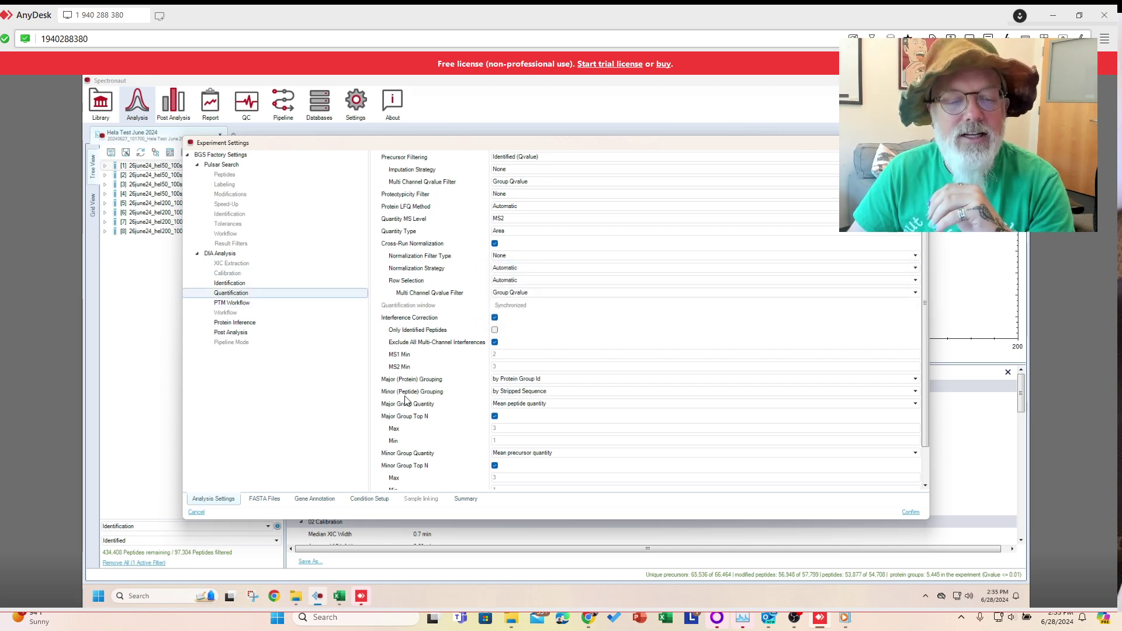
{"action": "scroll", "coordinate": [649, 400], "scroll_direction": "down", "scroll_amount": 1}
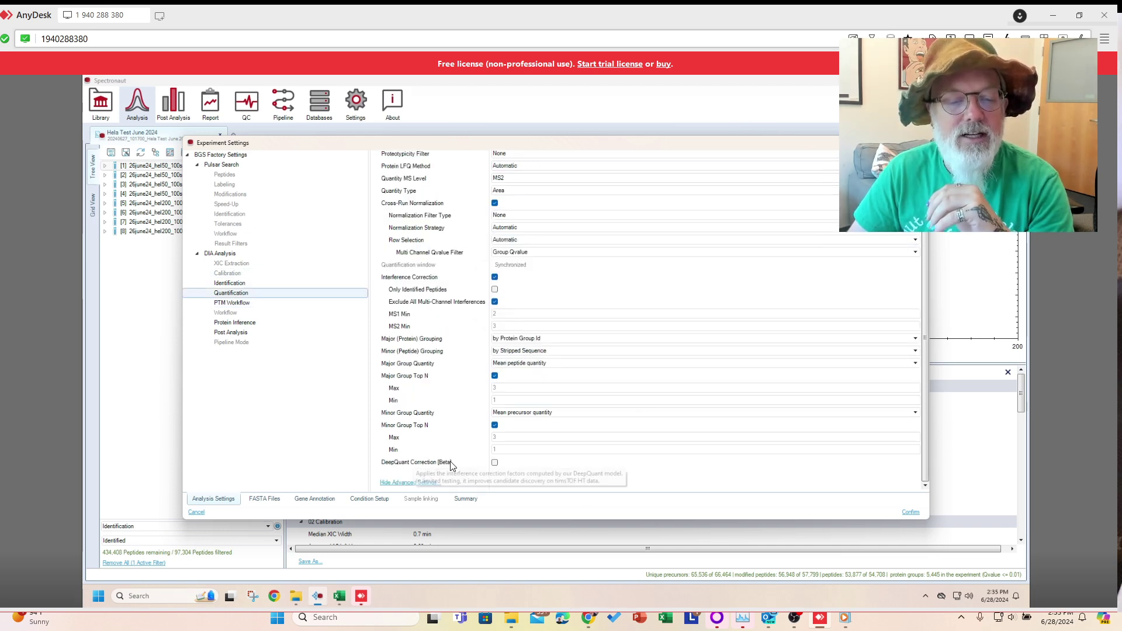
{"action": "left_click", "coordinate": [910, 513]}
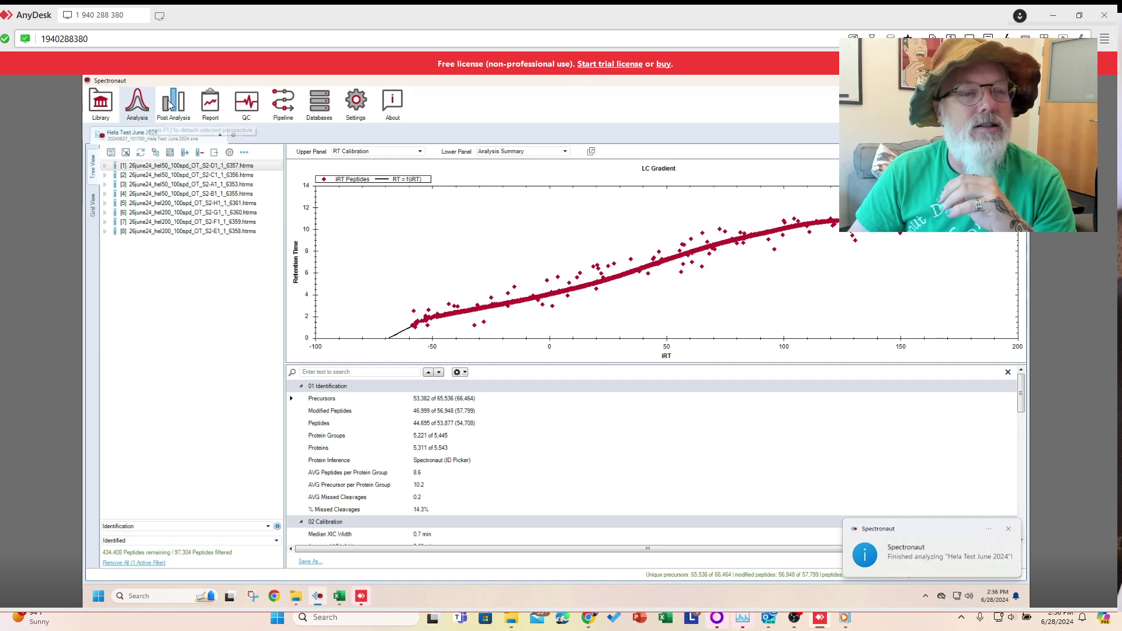
Step: Compare original and normalized responses across runs in the post-analysis Normalization plots, and view the TIC Overlay Plot
{"action": "left_click", "coordinate": [169, 104]}
{"action": "mouse_move", "coordinate": [253, 323]}
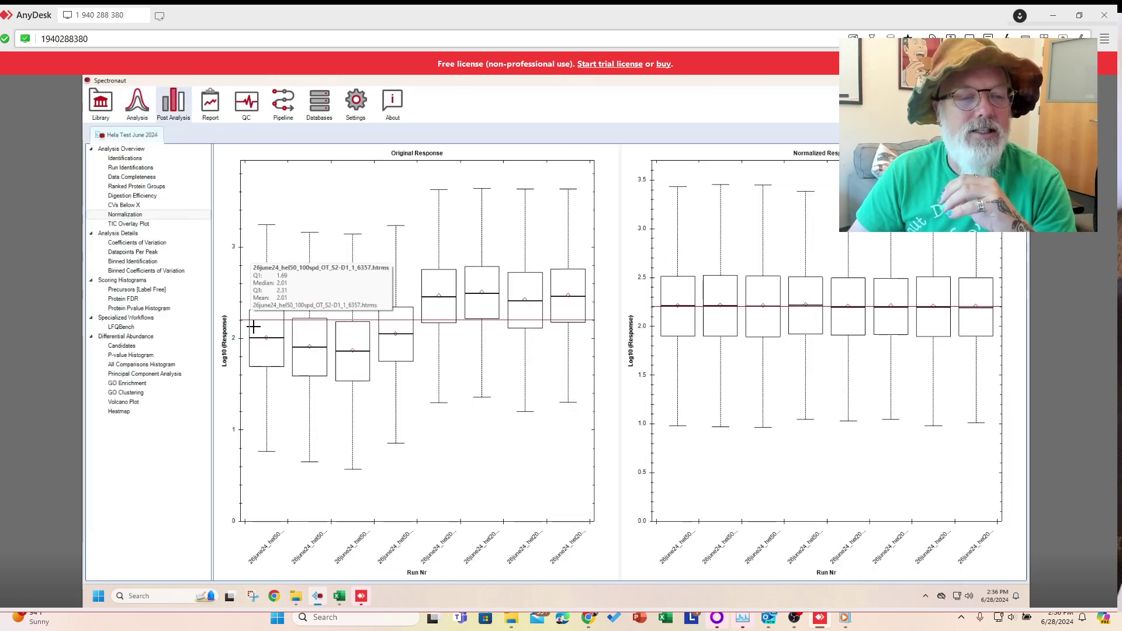
{"action": "mouse_move", "coordinate": [1014, 327]}
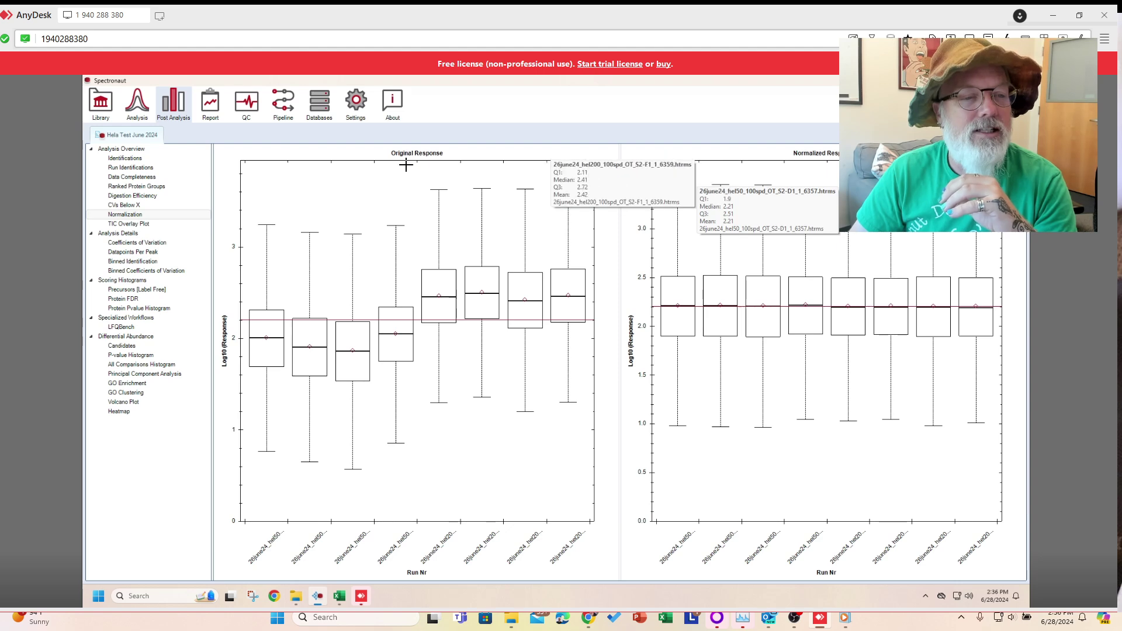
{"action": "left_click", "coordinate": [166, 225]}
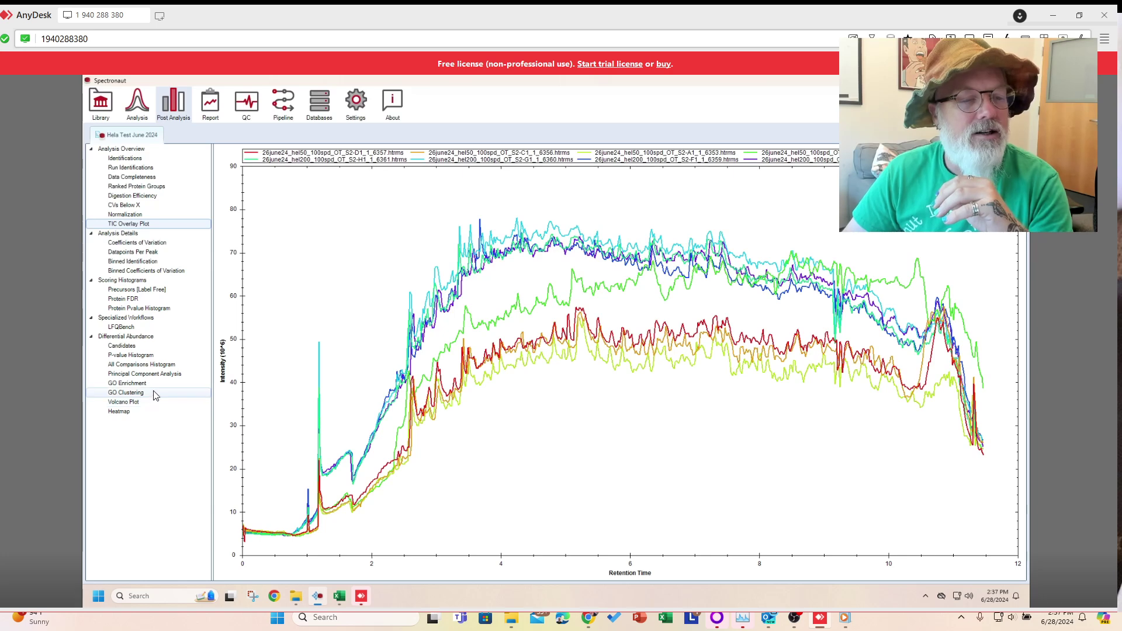
Step: Examine the differential abundance results in the Heatmap, Principal Component Analysis and Volcano Plot
{"action": "left_click", "coordinate": [131, 412]}
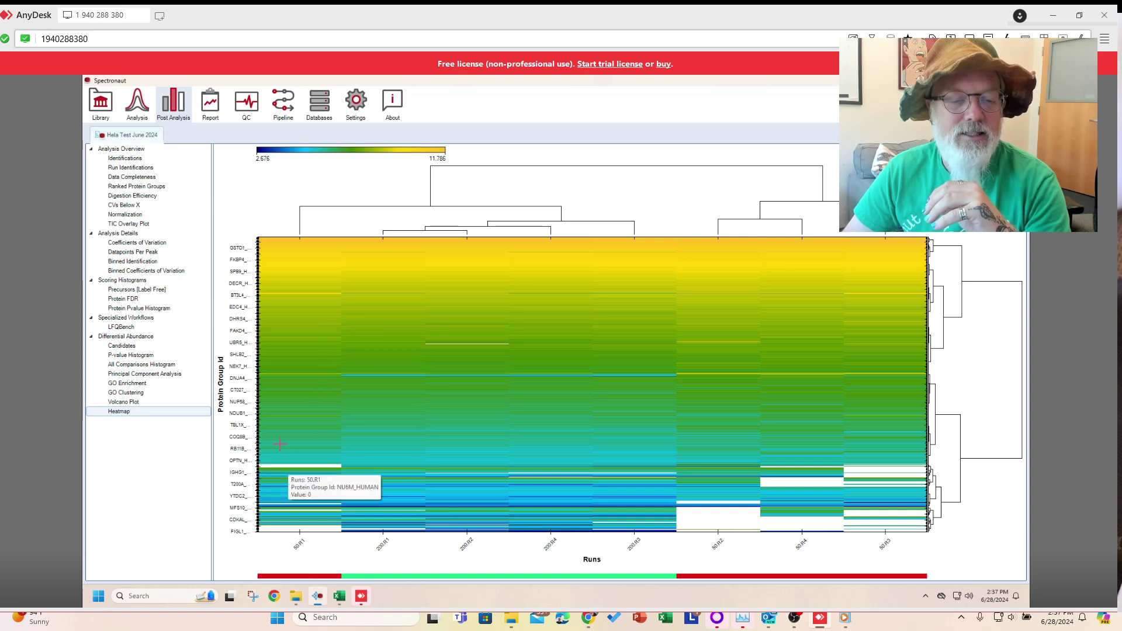
{"action": "mouse_move", "coordinate": [287, 379]}
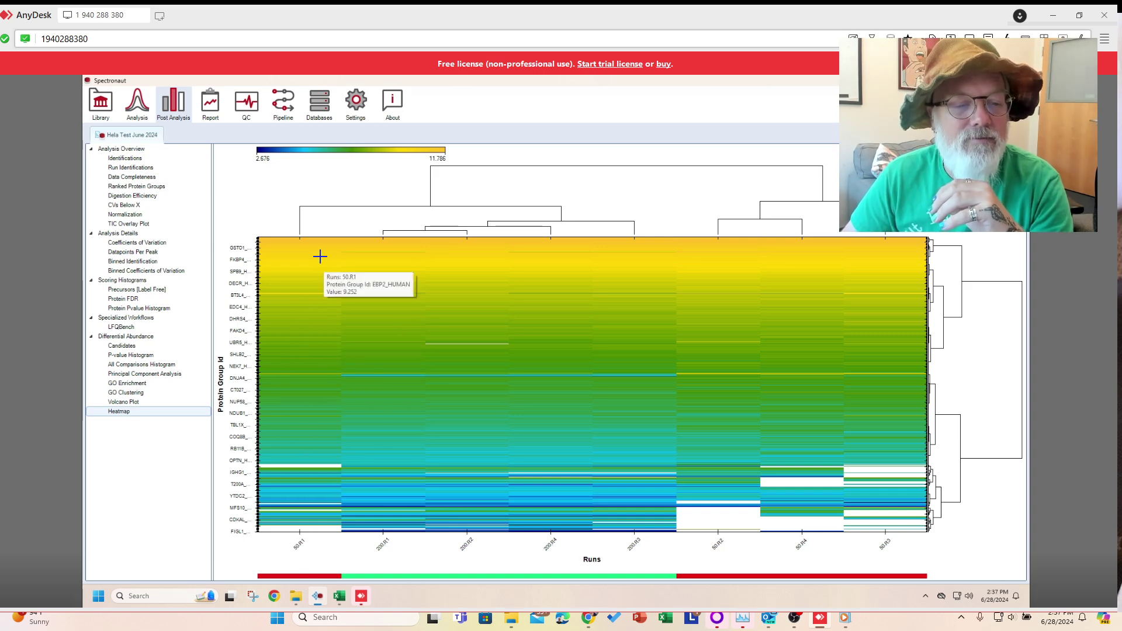
{"action": "mouse_move", "coordinate": [315, 243]}
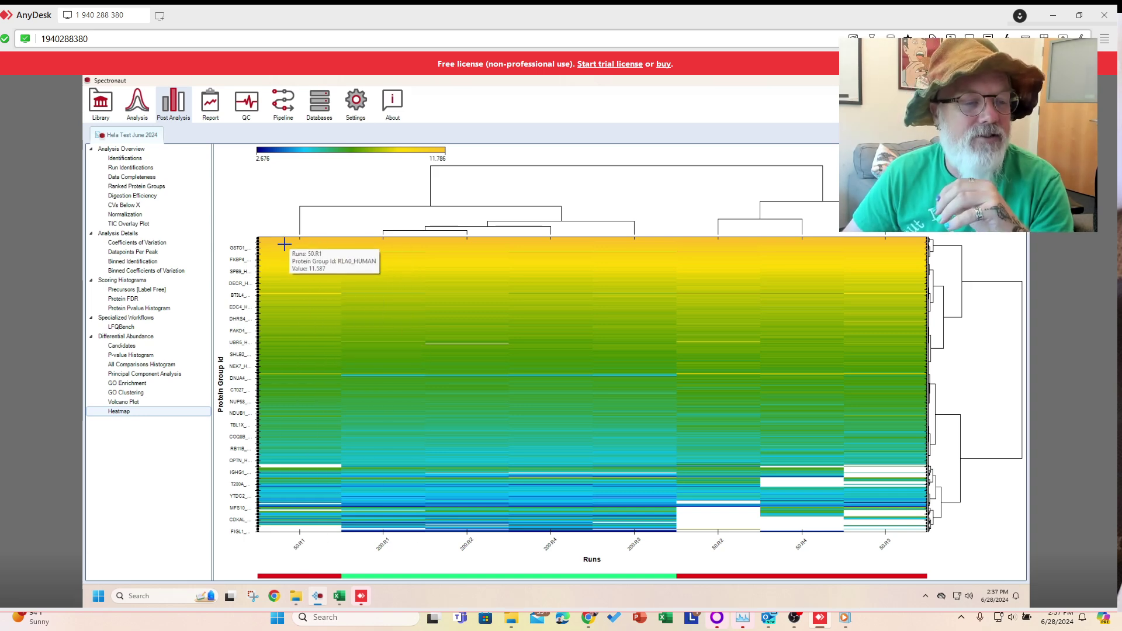
{"action": "left_click", "coordinate": [183, 374]}
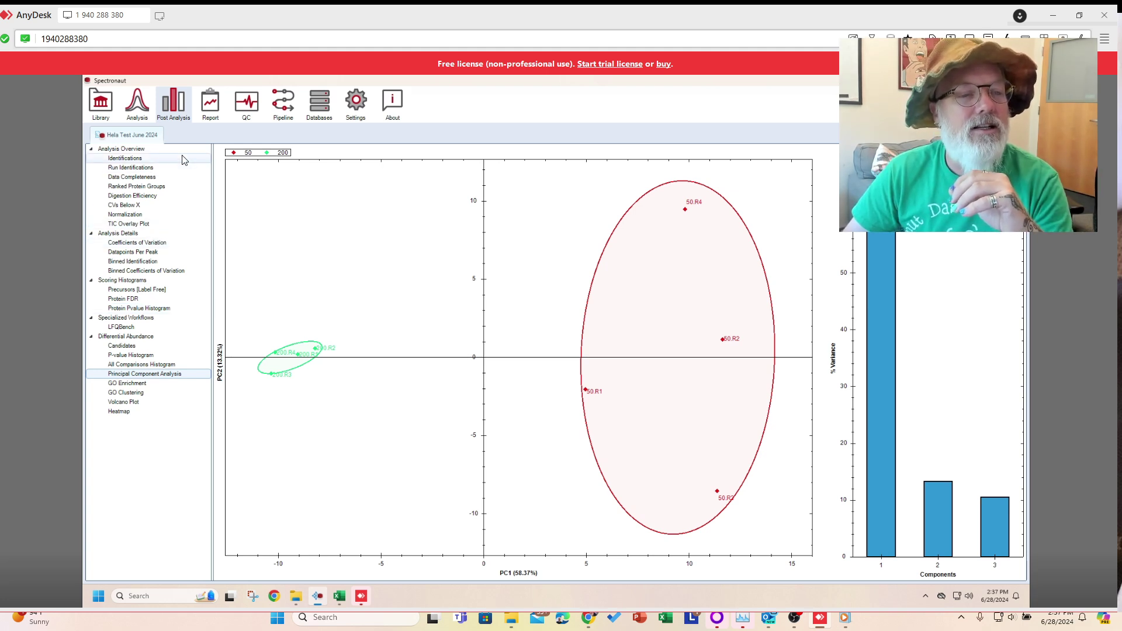
{"action": "left_click", "coordinate": [151, 404]}
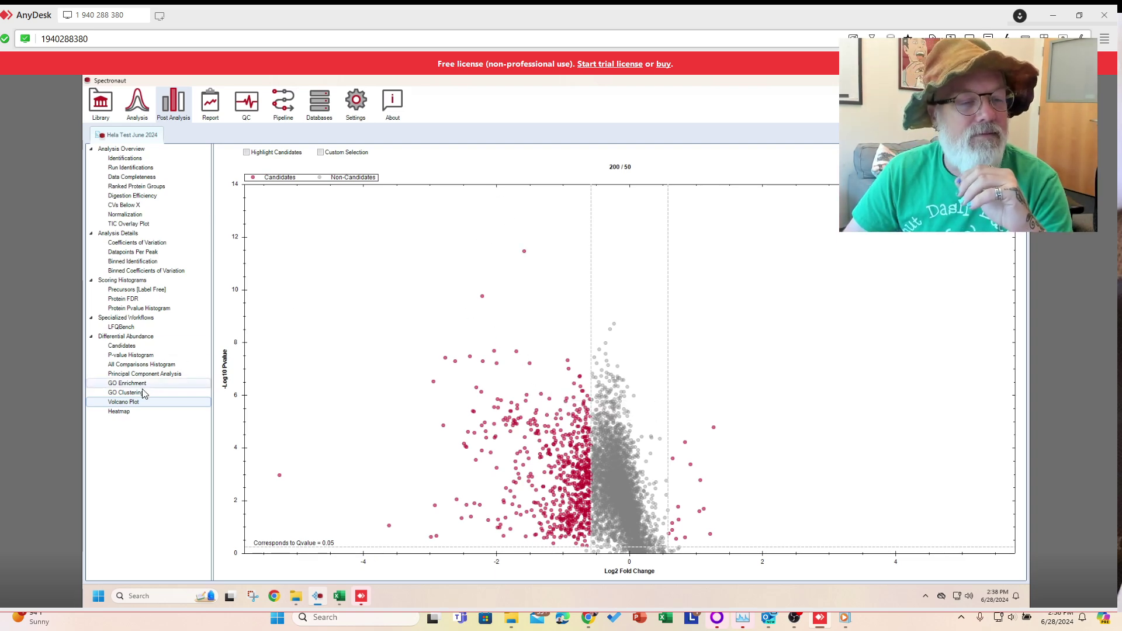
Step: Open the differential abundance Candidates table and inspect the profiles of the first entries, from Q9NVT6 through Cont_Q2KIU3
{"action": "left_click", "coordinate": [154, 346]}
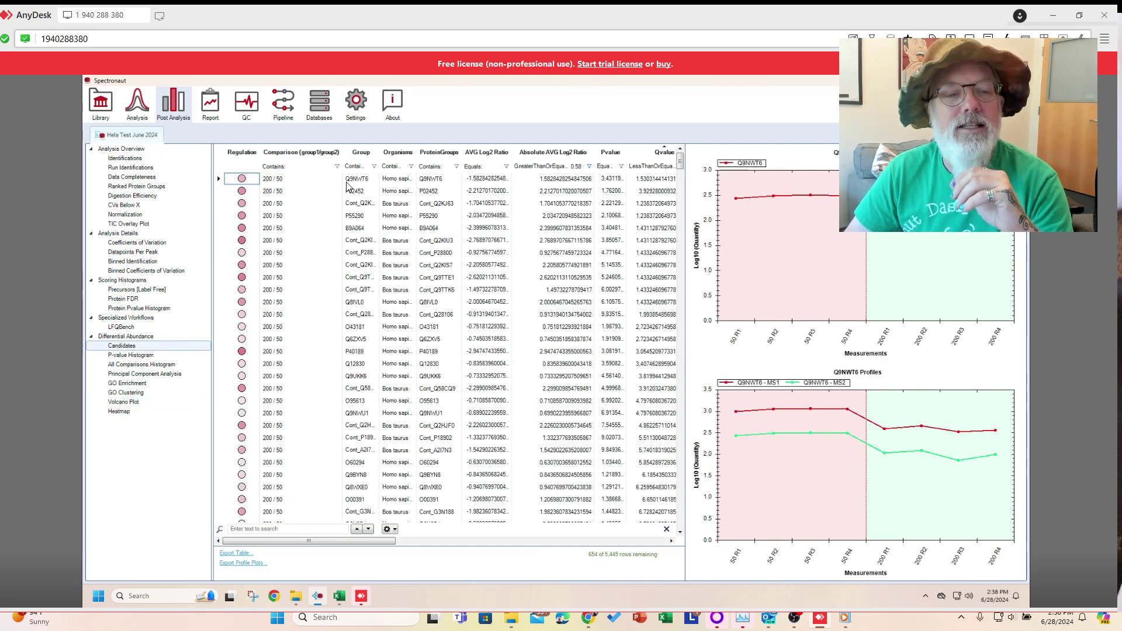
{"action": "left_click", "coordinate": [306, 181]}
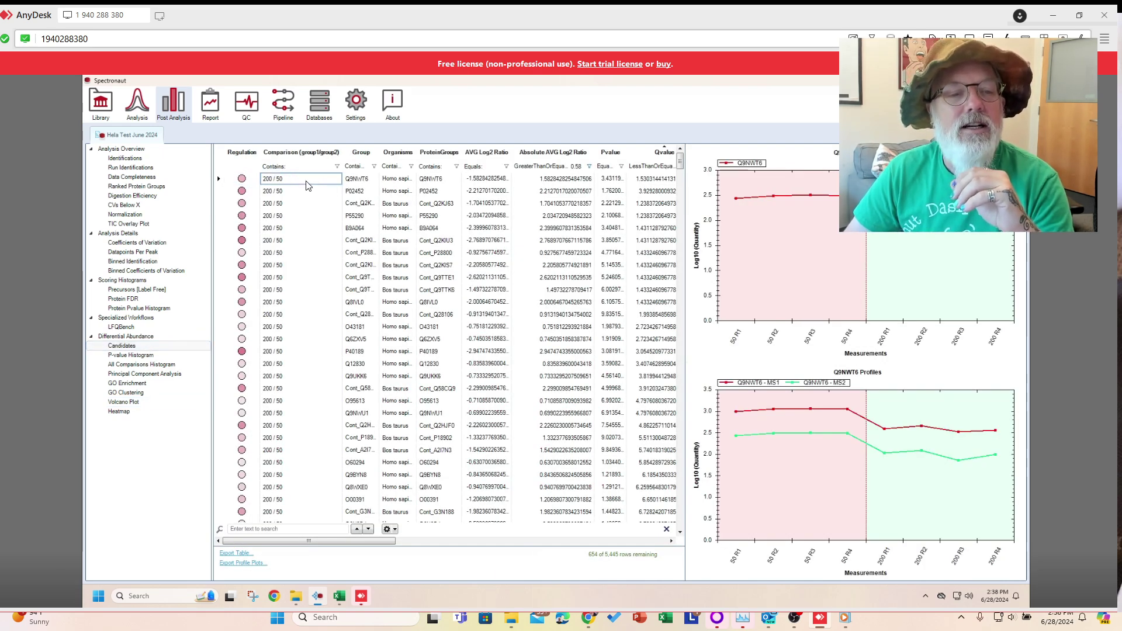
{"action": "left_click", "coordinate": [275, 195]}
{"action": "left_click", "coordinate": [282, 205]}
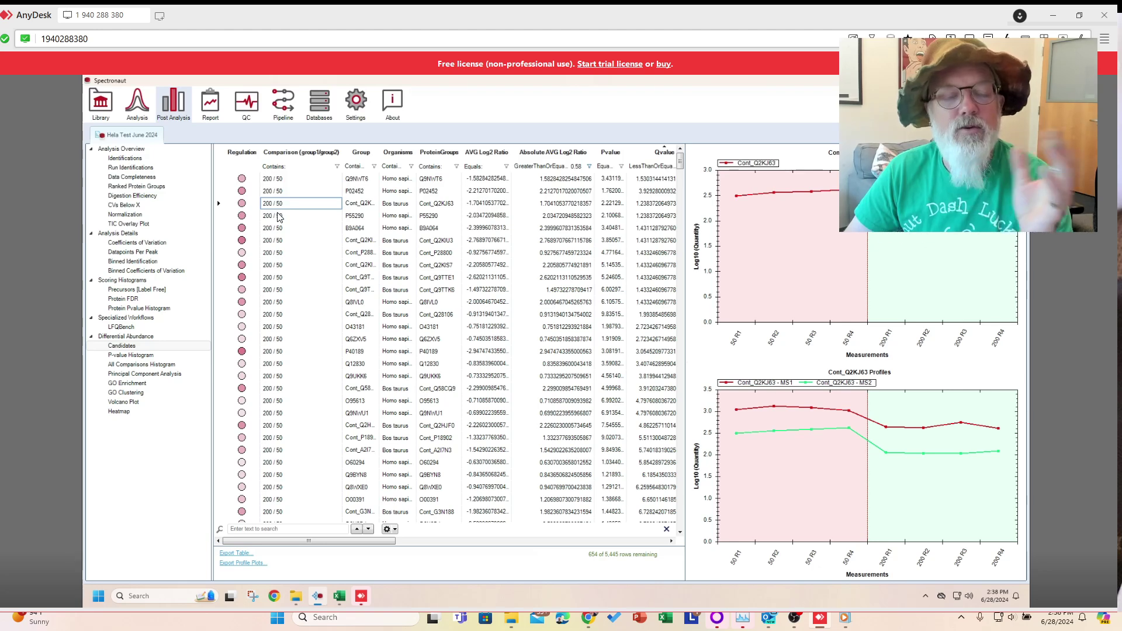
{"action": "left_click", "coordinate": [283, 216]}
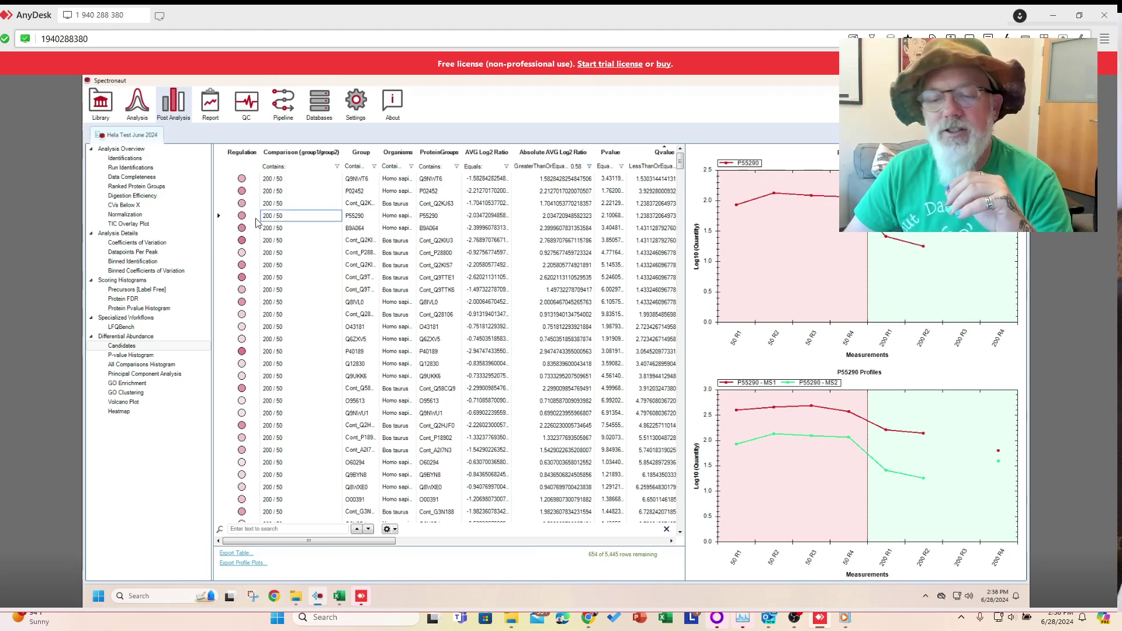
{"action": "left_click", "coordinate": [266, 233]}
{"action": "left_click", "coordinate": [285, 244]}
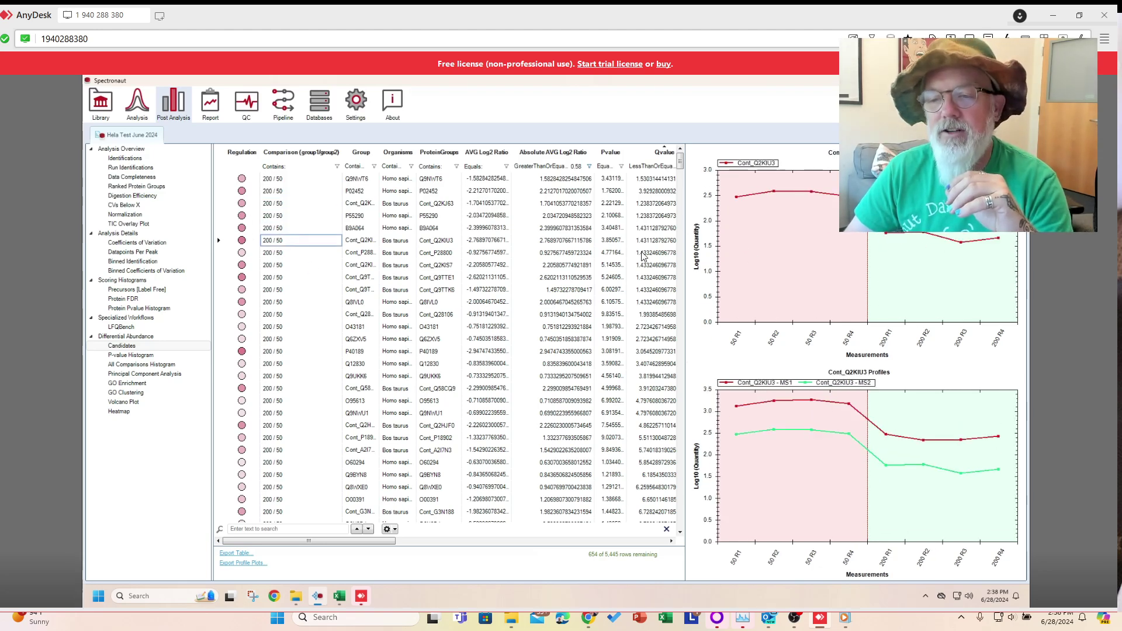
Step: Turn off the log scale in both the quantity chart and the MS1/MS2 profile chart of candidate Cont_Q2KIU3
{"action": "right_click", "coordinate": [888, 231]}
{"action": "left_click", "coordinate": [934, 321]}
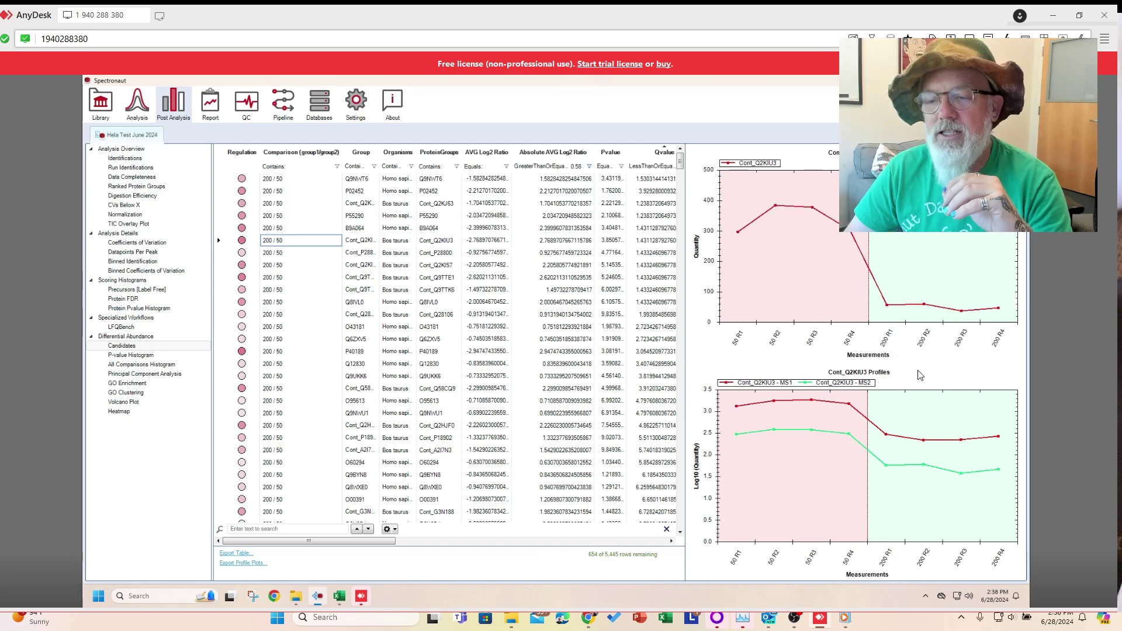
{"action": "right_click", "coordinate": [939, 413]}
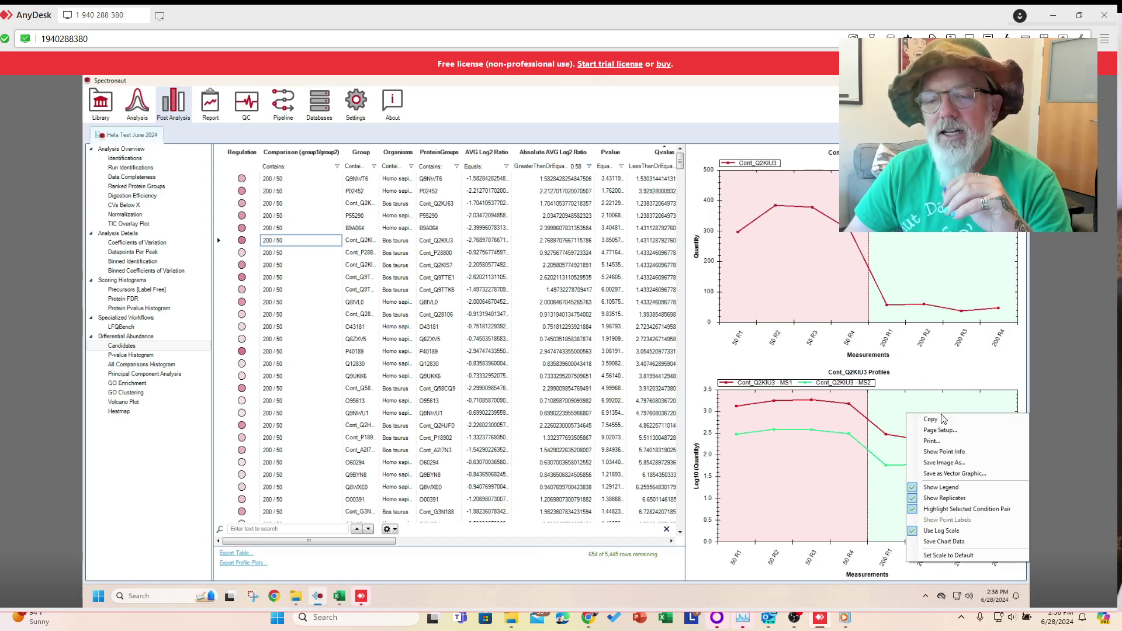
{"action": "left_click", "coordinate": [964, 512]}
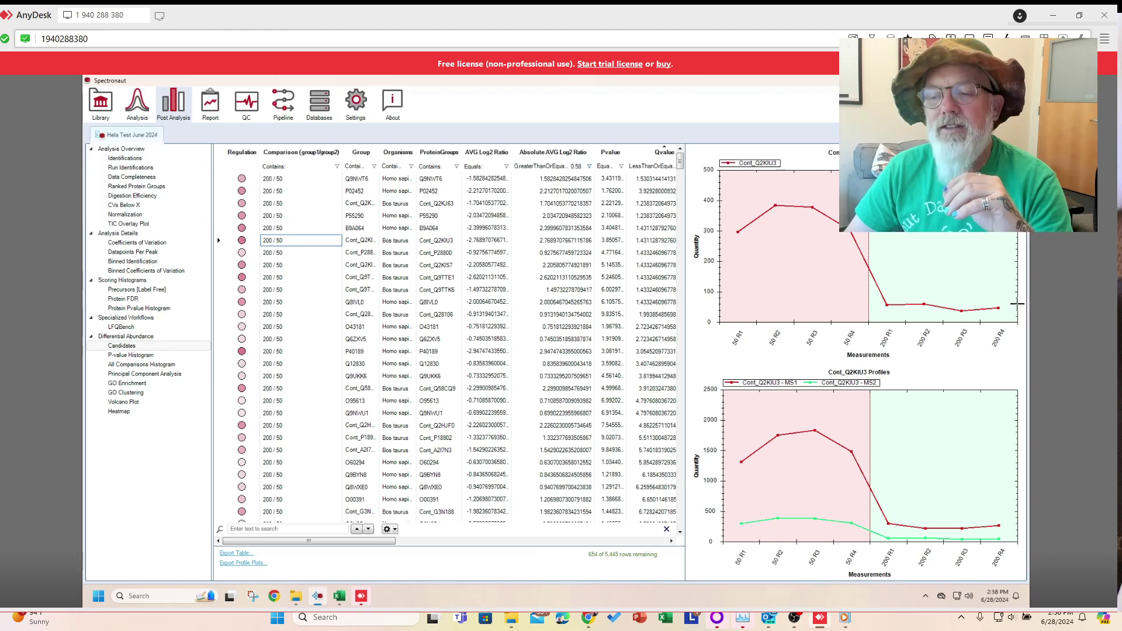
Step: Inspect the linear-scale quantity profiles of further bovine and human candidates, including Cont_Q2KIS7, P40189, Q12830, Q9NWU1, Q86TB9 and Q9UII2
{"action": "left_click", "coordinate": [395, 254]}
{"action": "left_click", "coordinate": [396, 266]}
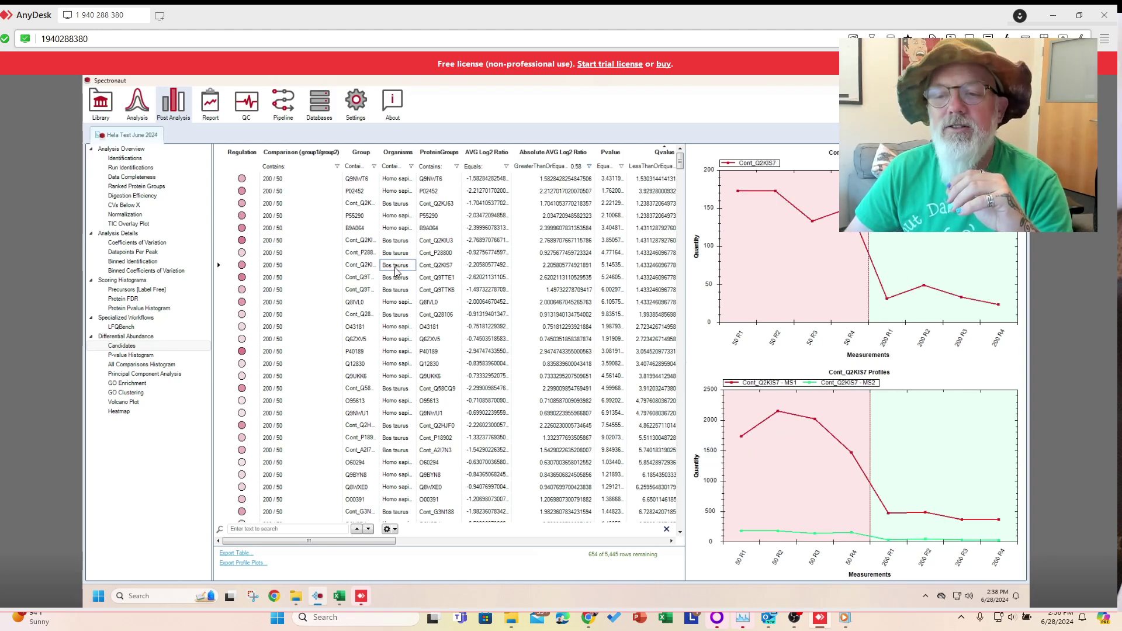
{"action": "left_click", "coordinate": [403, 352]}
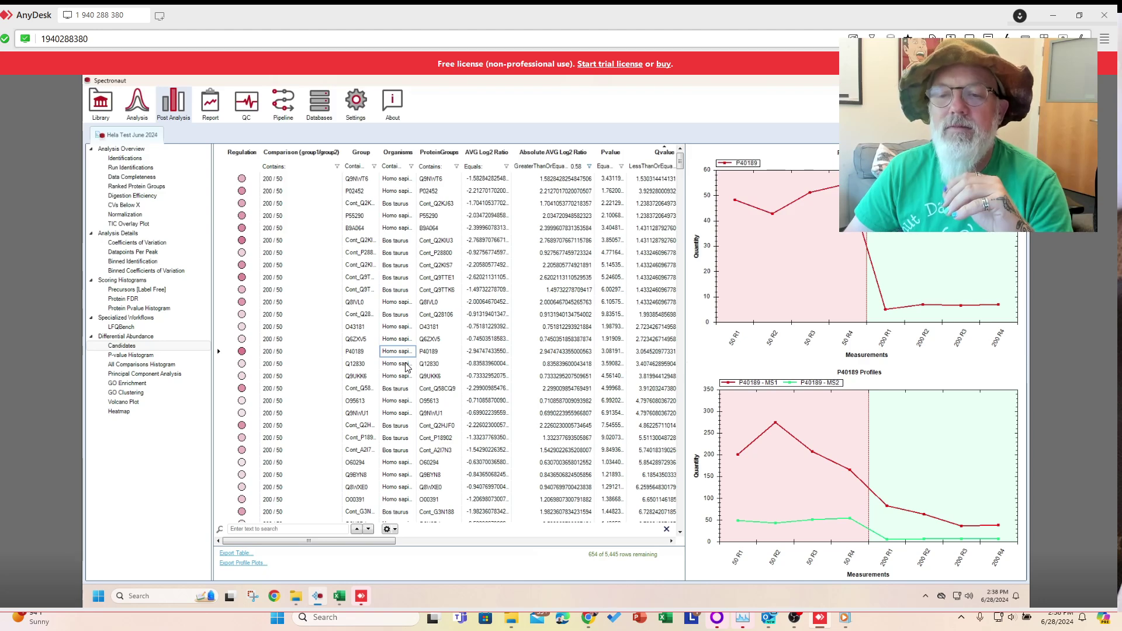
{"action": "left_click", "coordinate": [408, 365]}
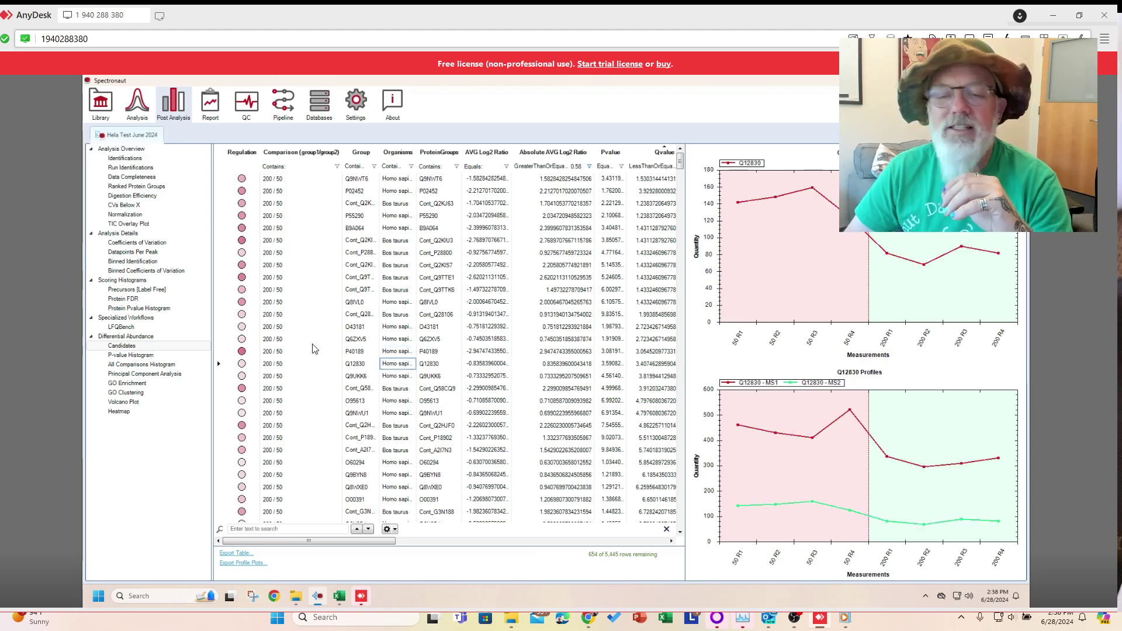
{"action": "left_click", "coordinate": [401, 401]}
{"action": "left_click", "coordinate": [403, 413]}
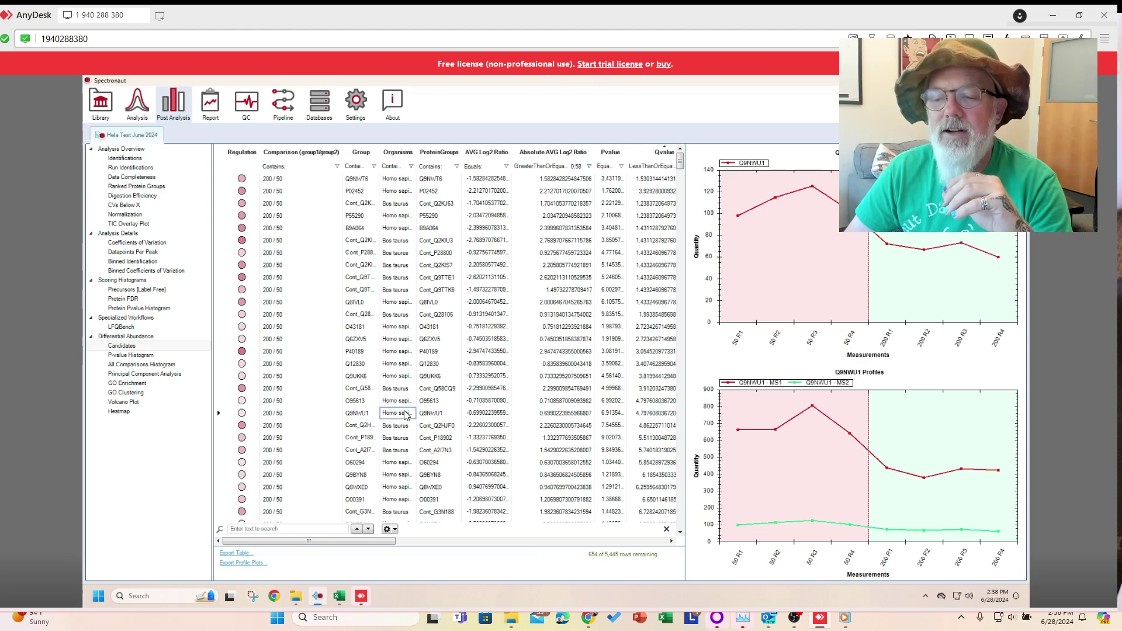
{"action": "scroll", "coordinate": [406, 415], "scroll_direction": "down", "scroll_amount": 1}
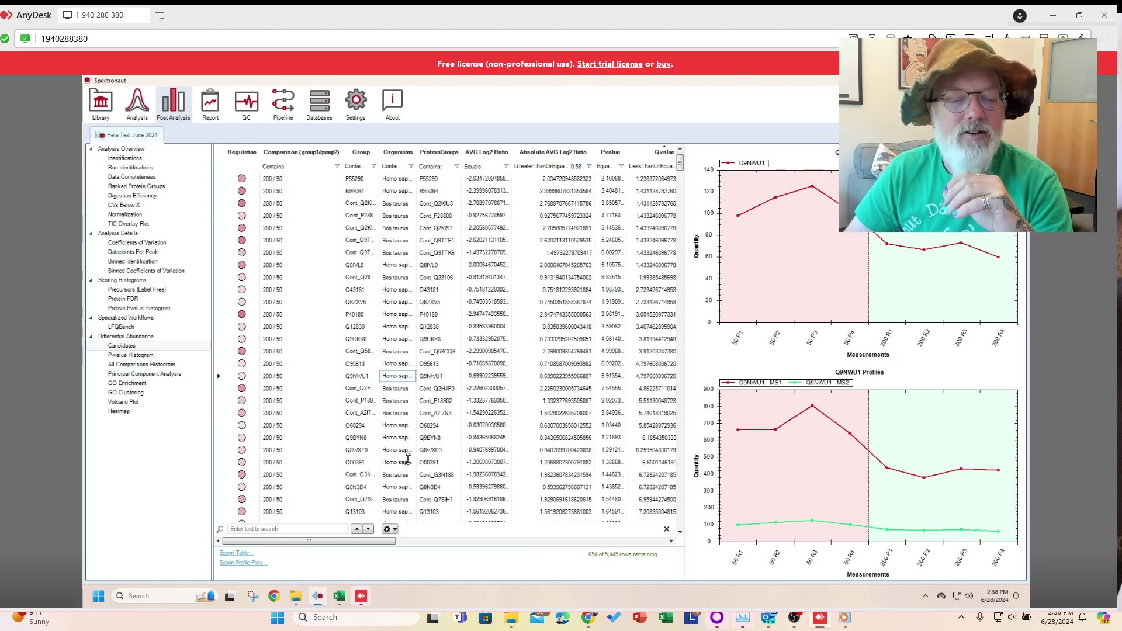
{"action": "scroll", "coordinate": [408, 459], "scroll_direction": "down", "scroll_amount": 3}
{"action": "left_click", "coordinate": [402, 414]}
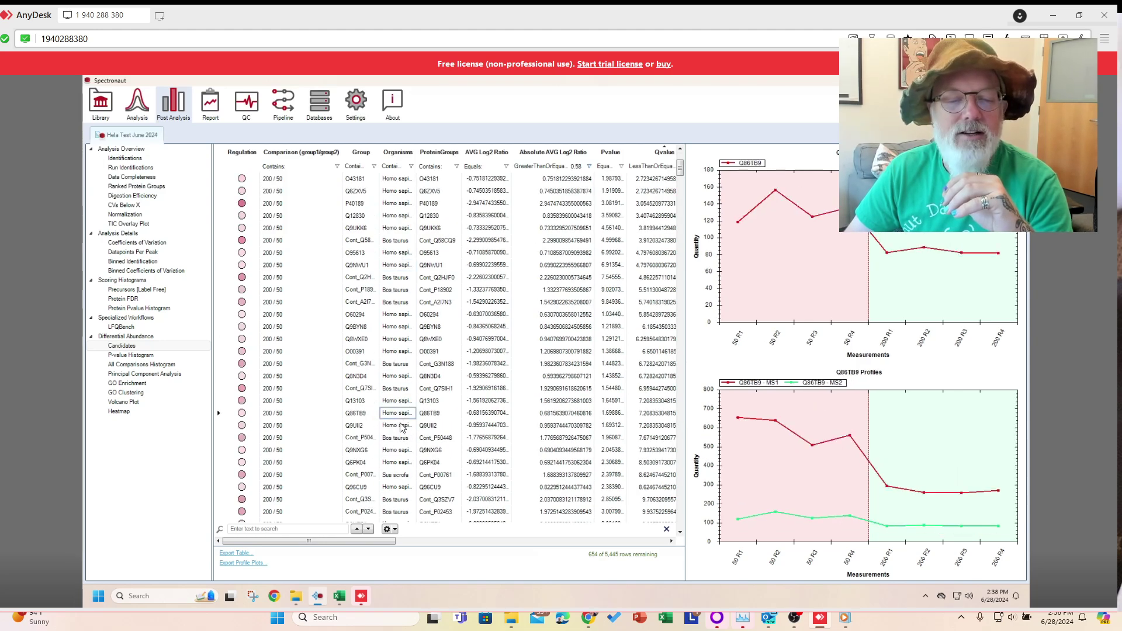
{"action": "left_click", "coordinate": [402, 426]}
{"action": "scroll", "coordinate": [402, 427], "scroll_direction": "down", "scroll_amount": 3}
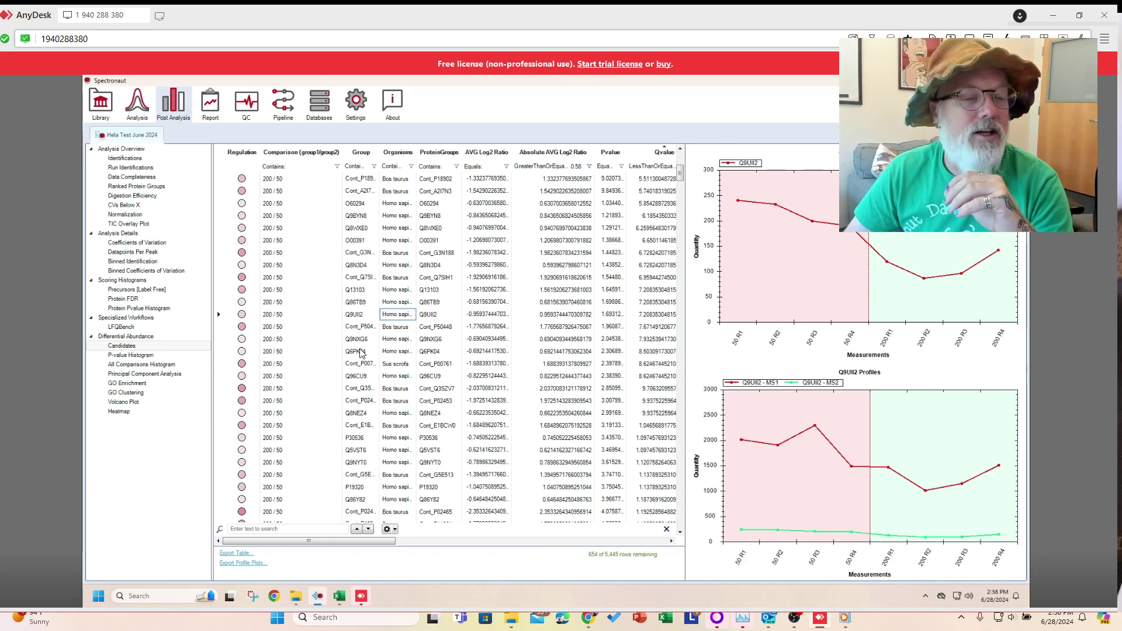
Step: Review the 200 / 50 Volcano Plot alongside the Original and Normalized Response box plots
{"action": "left_click", "coordinate": [155, 405]}
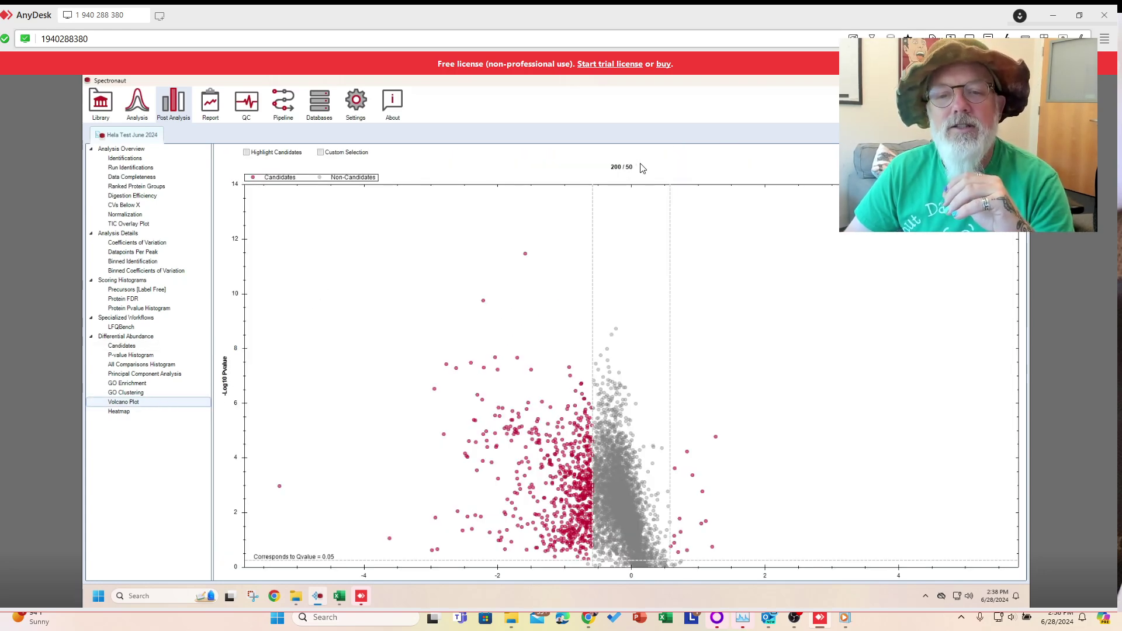
{"action": "left_click", "coordinate": [473, 366]}
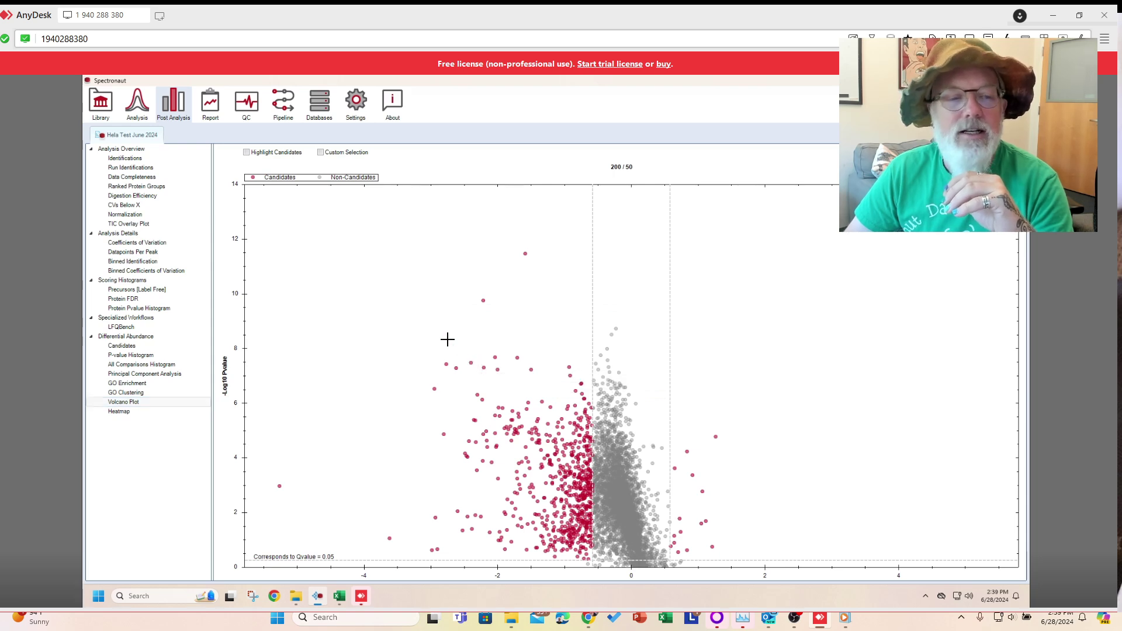
{"action": "left_click", "coordinate": [122, 214]}
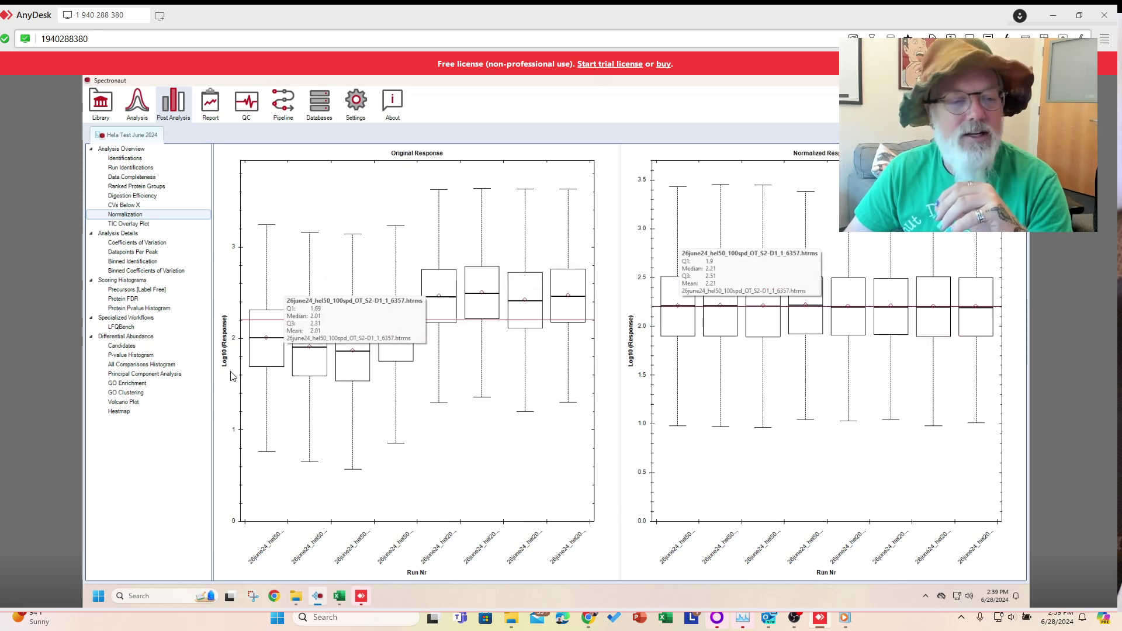
{"action": "left_click", "coordinate": [158, 402]}
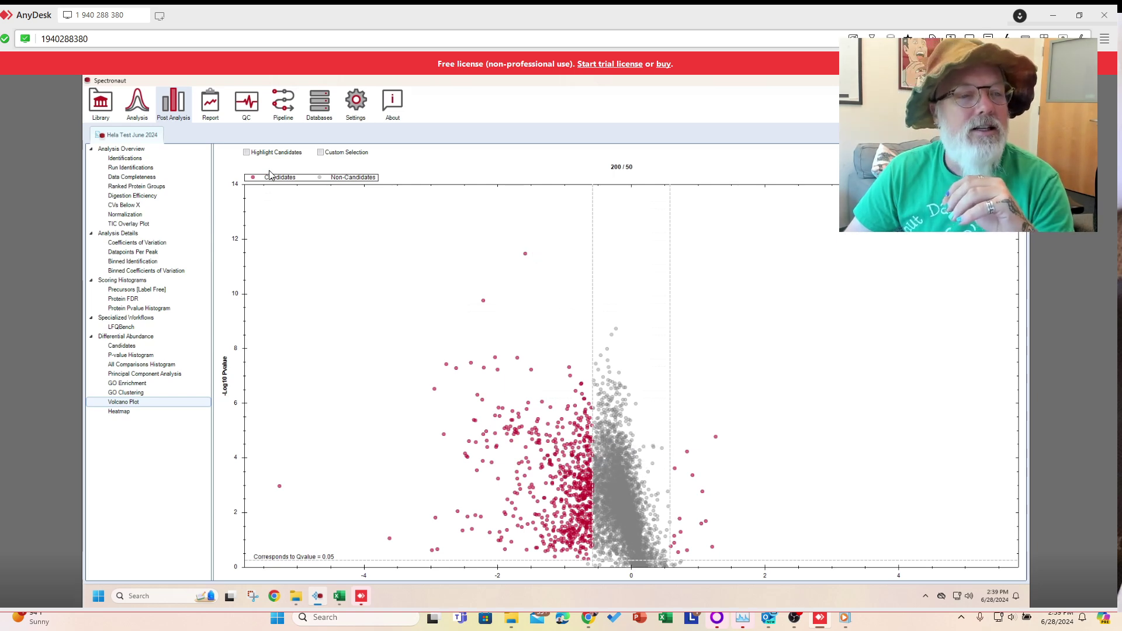
Step: Back in the analysis tree, expand run [1] 26june24_hel50_100spd_OT_S2-D1_1_6357 and list the precursors of protein A0A3Q1MJB2_BOVIN
{"action": "left_click", "coordinate": [136, 111]}
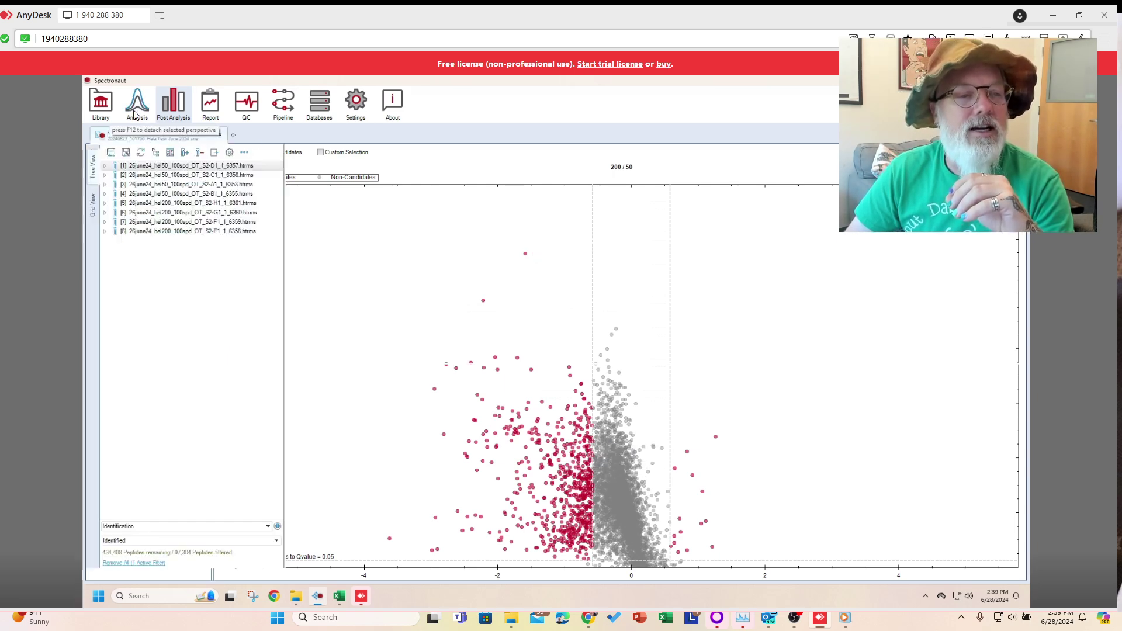
{"action": "left_click", "coordinate": [105, 166]}
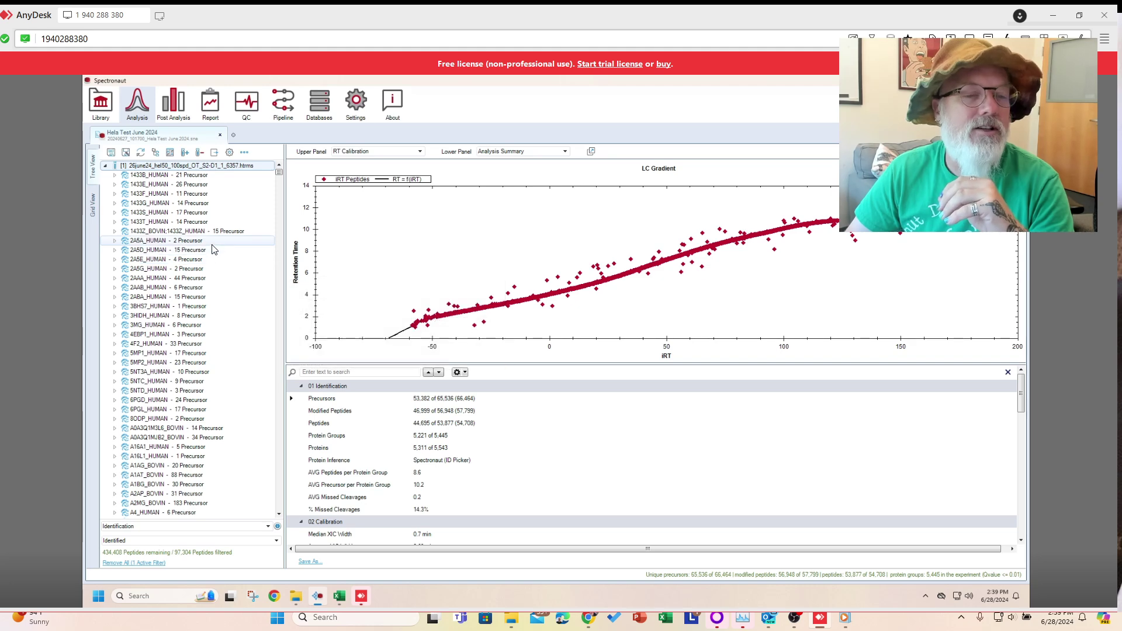
{"action": "scroll", "coordinate": [235, 371], "scroll_direction": "down", "scroll_amount": 1}
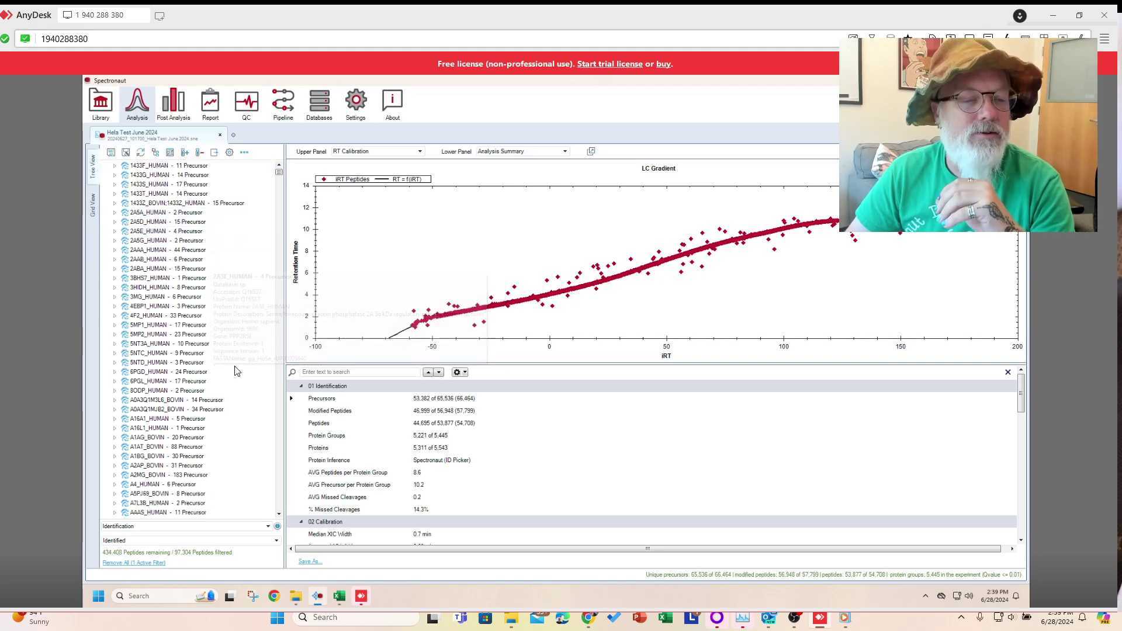
{"action": "left_click", "coordinate": [115, 411]}
{"action": "scroll", "coordinate": [176, 380], "scroll_direction": "down", "scroll_amount": 2}
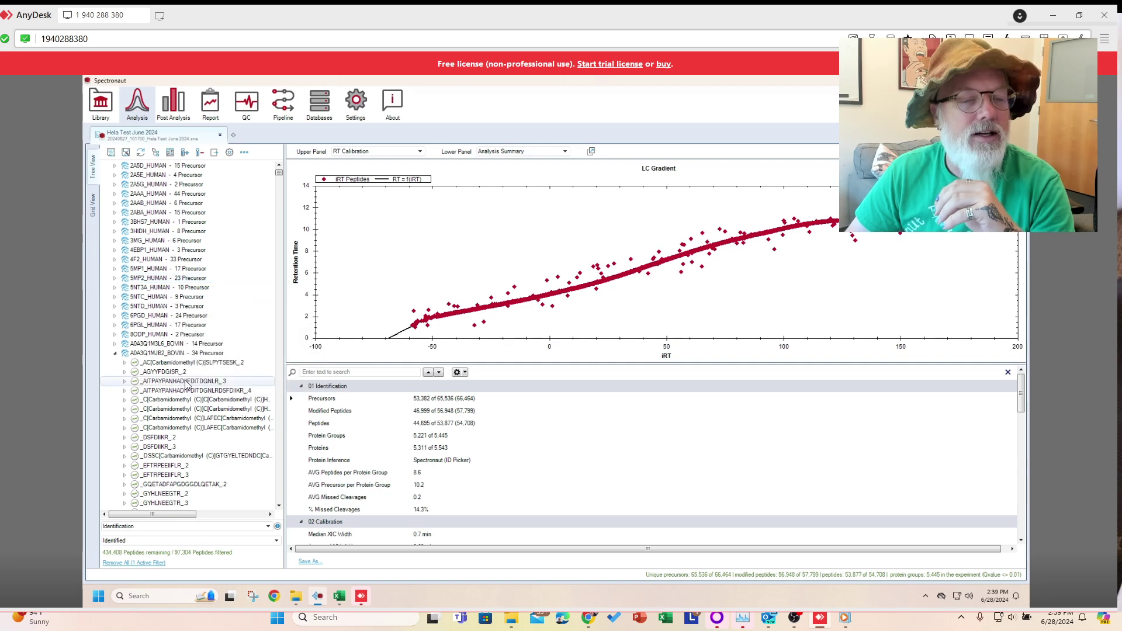
Step: Examine the MS2 and MS1 XICs of A0A3Q1MJB2_BOVIN precursors, from _AITPAYPANHADIIFDITDGNLR_.3 down to _GYHLNEEGTR_.2
{"action": "left_click", "coordinate": [186, 383]}
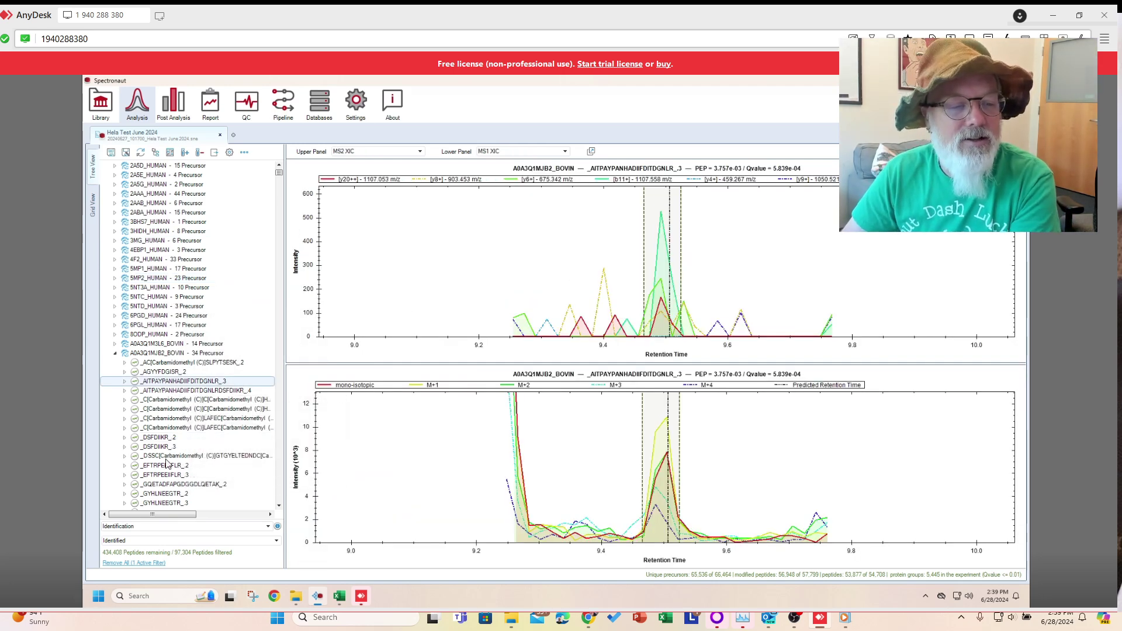
{"action": "left_click", "coordinate": [191, 418]}
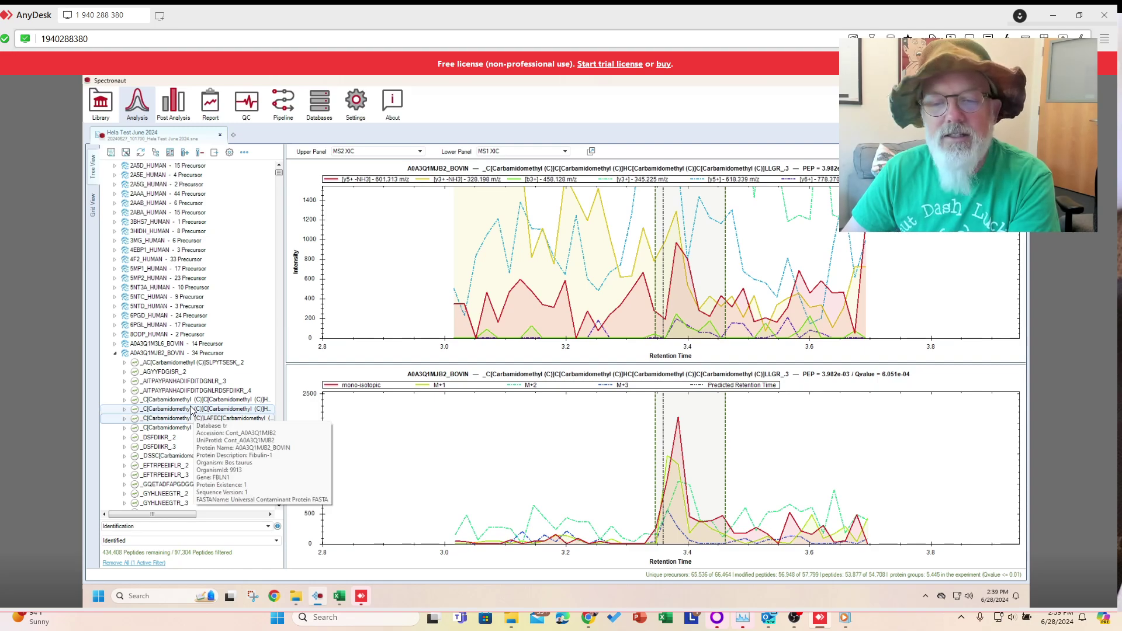
{"action": "key", "text": "Down"}
{"action": "key", "text": "Down"}
{"action": "key", "text": "Down"}
{"action": "key", "text": "Down"}
{"action": "key", "text": "Down"}
{"action": "key", "text": "Down"}
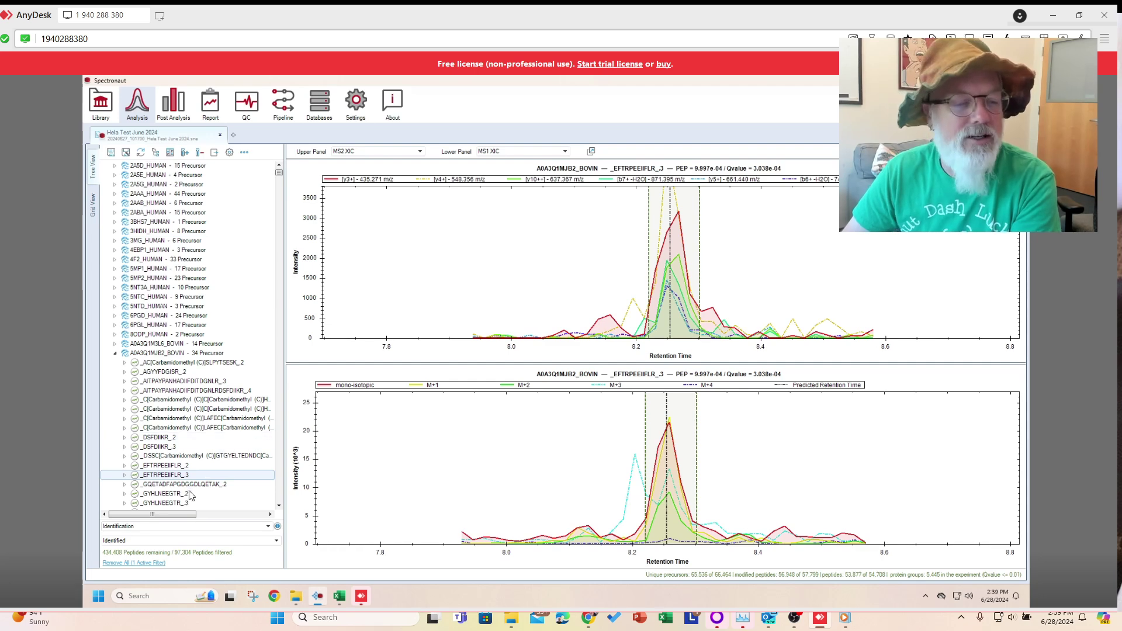
{"action": "scroll", "coordinate": [179, 444], "scroll_direction": "down", "scroll_amount": 2}
{"action": "left_click", "coordinate": [178, 438]}
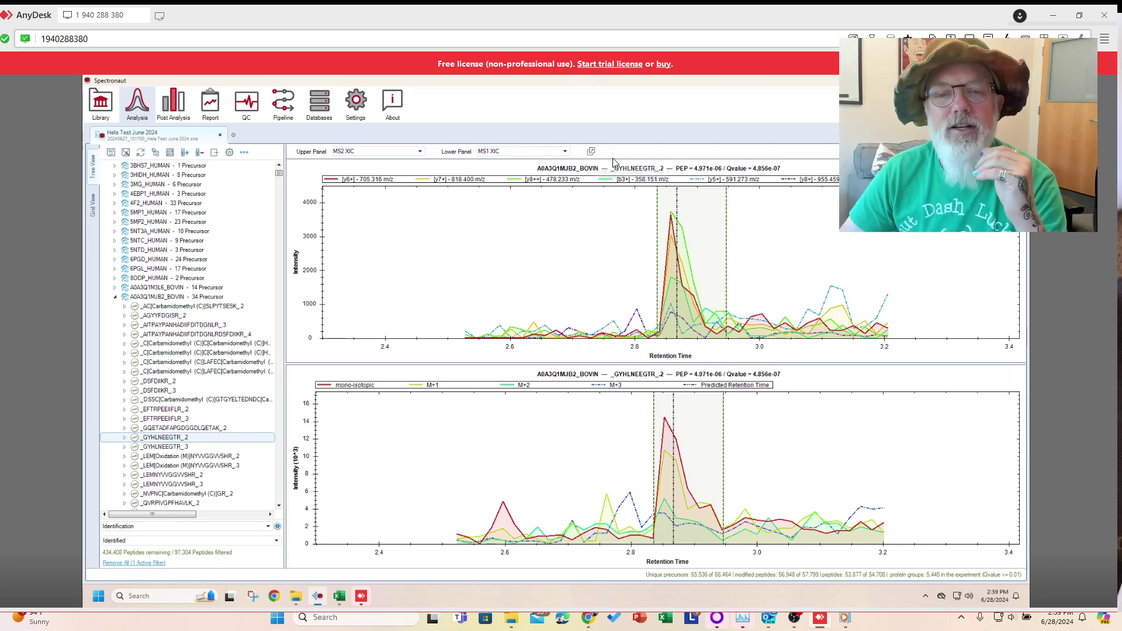
Step: Show the Precursor vs Protein Quantities plot for _GYHLNEEGTR_.2 of A0A3Q1MJB2_BOVIN in an enlarged separate plot window
{"action": "left_click", "coordinate": [591, 153]}
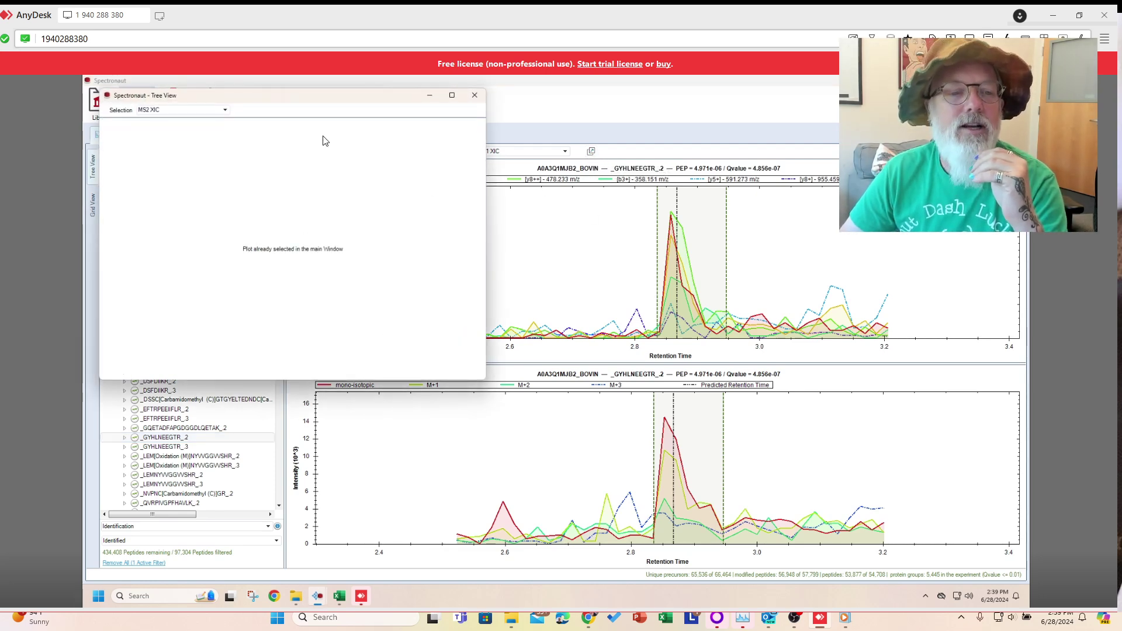
{"action": "left_click_drag", "start_coordinate": [278, 104], "coordinate": [390, 115]}
{"action": "left_click", "coordinate": [337, 121]}
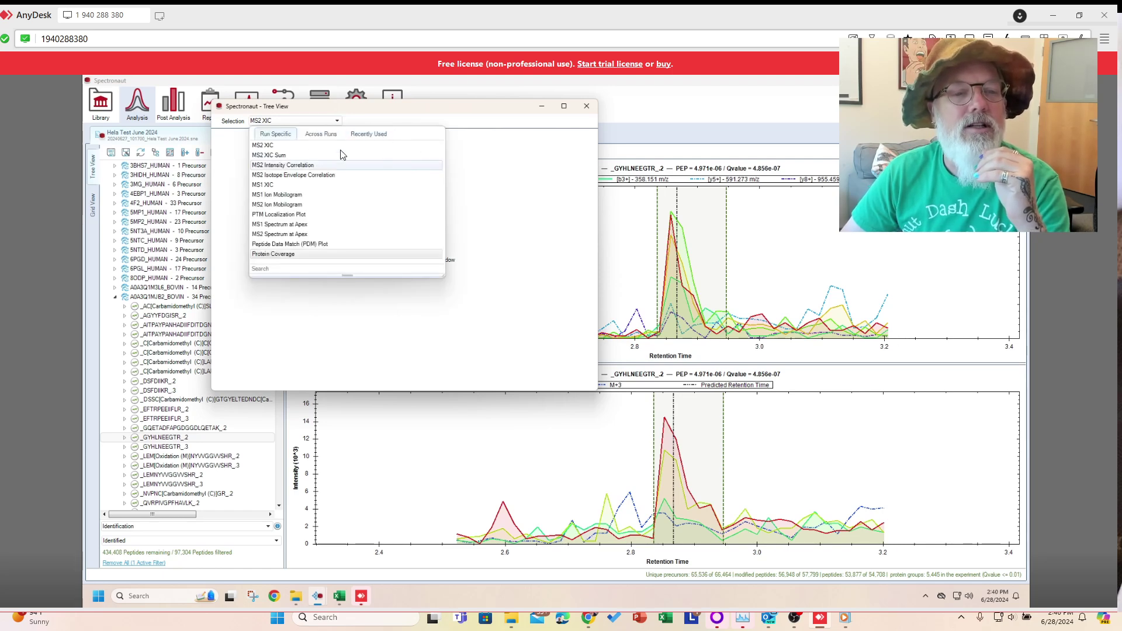
{"action": "left_click", "coordinate": [325, 135]}
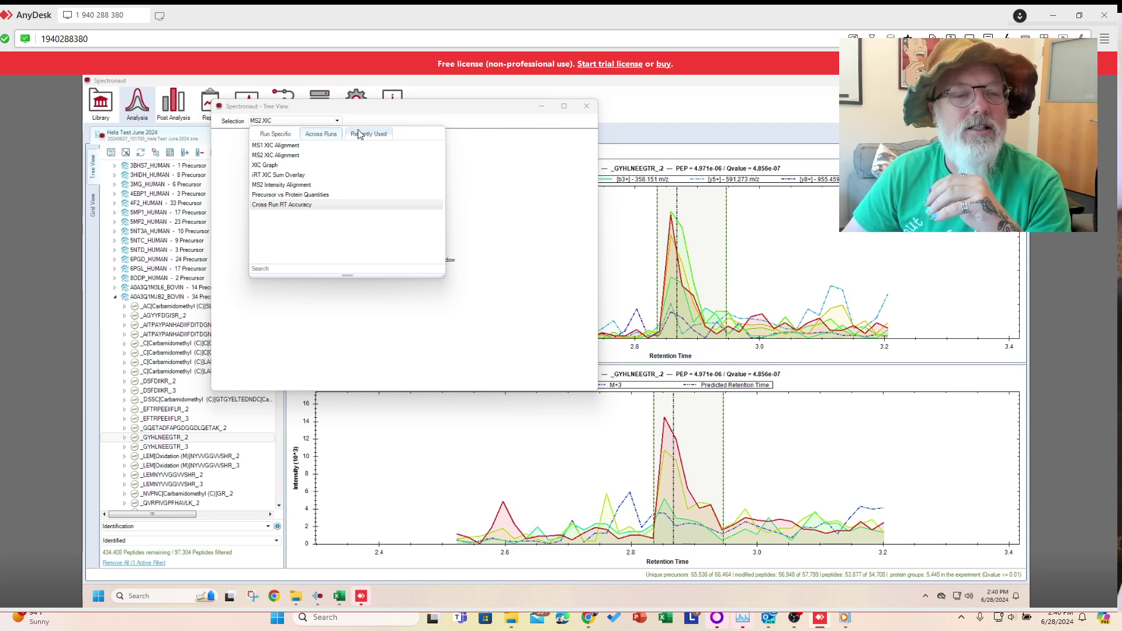
{"action": "left_click", "coordinate": [337, 197]}
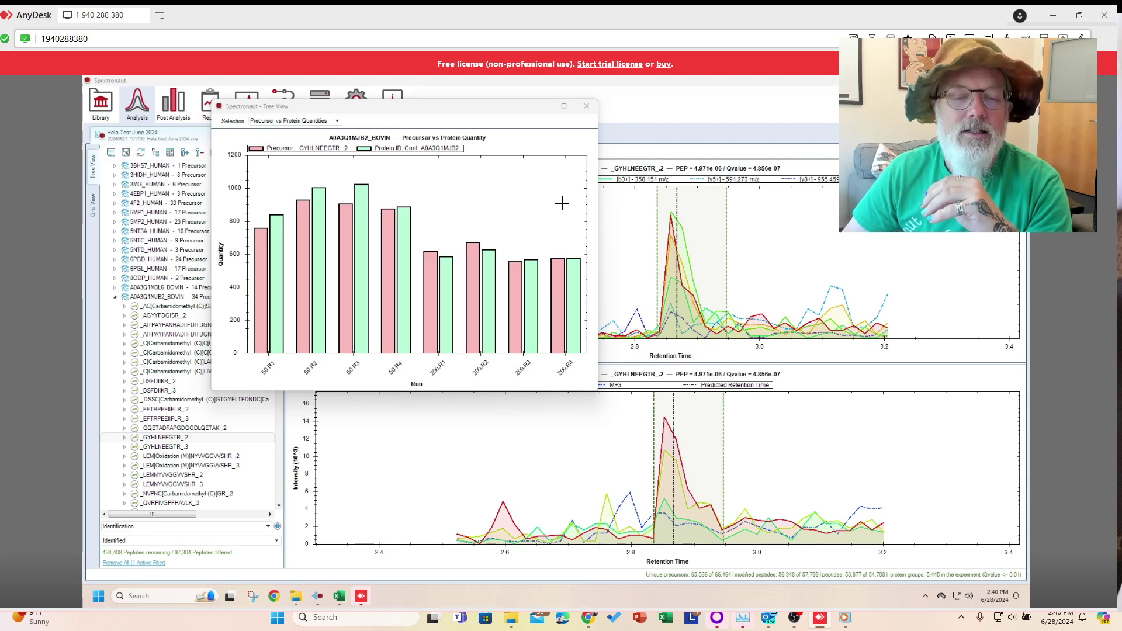
{"action": "left_click_drag", "start_coordinate": [515, 110], "coordinate": [526, 105]}
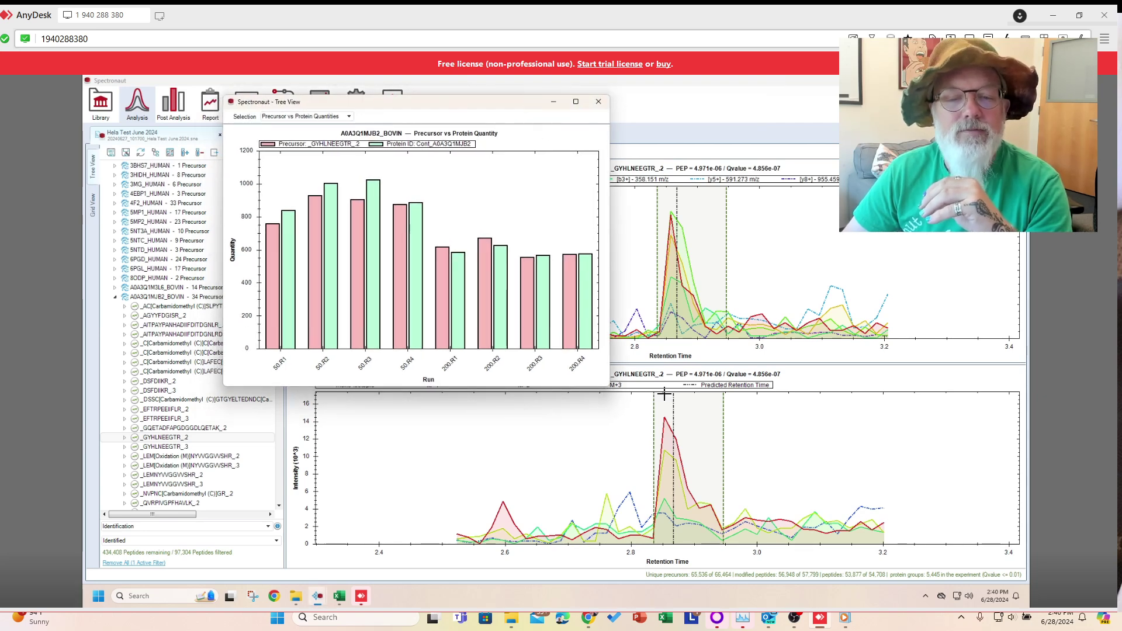
{"action": "left_click_drag", "start_coordinate": [607, 388], "coordinate": [983, 504]}
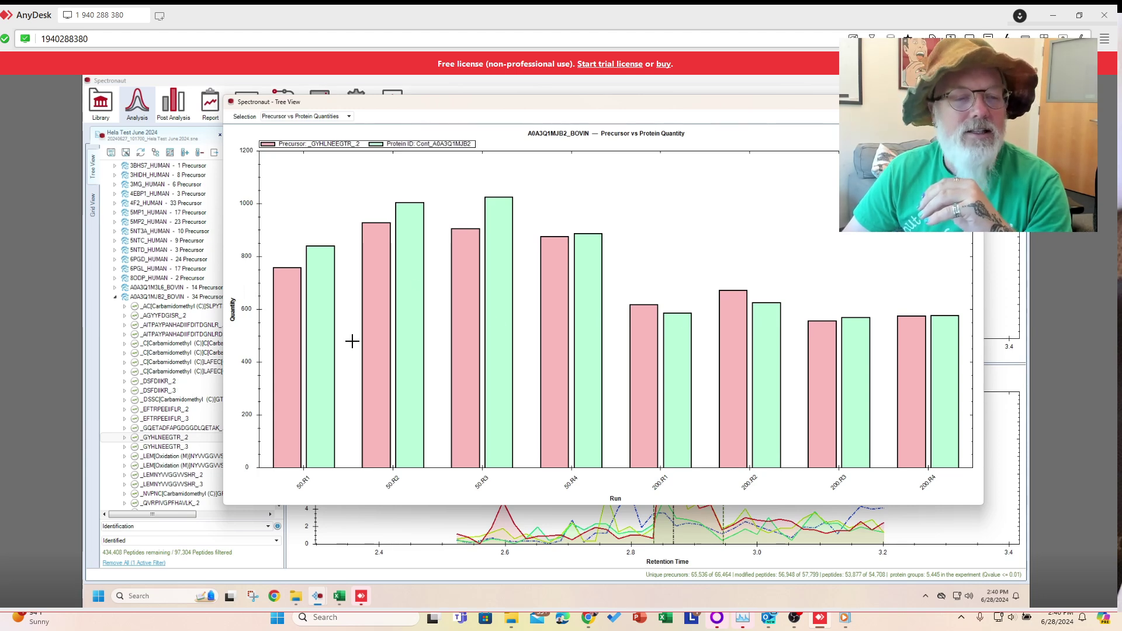
Step: Compare precursor and protein quantities across the 50 and 200 runs for _GYHLNEEGTR_.3 and _QVRPIVGPFHAVLK_.3
{"action": "left_click", "coordinate": [175, 447]}
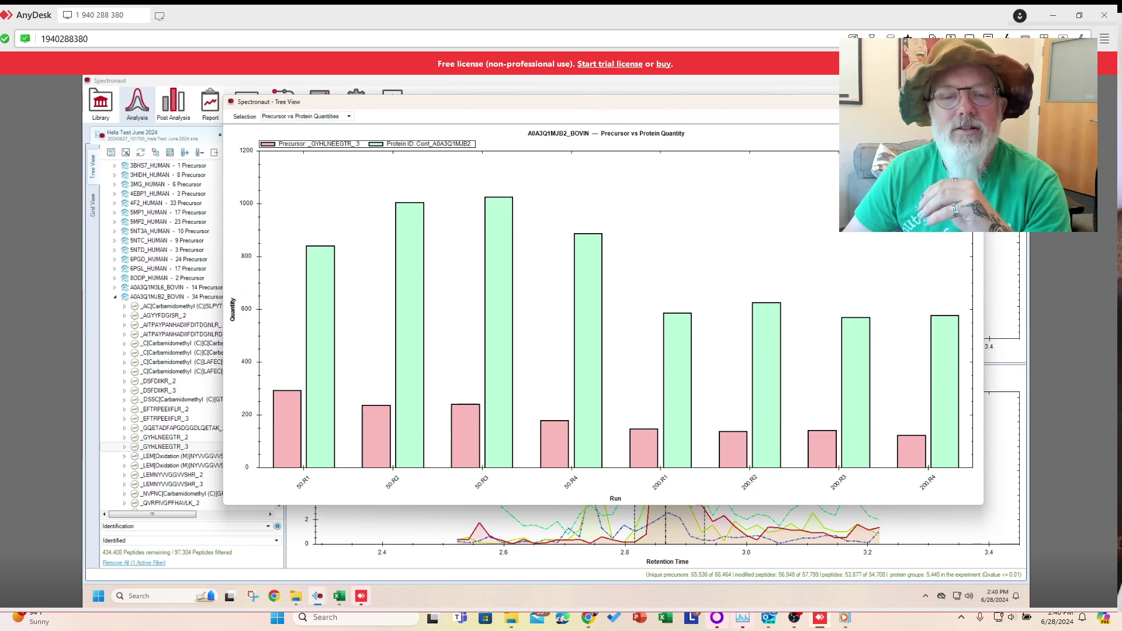
{"action": "left_click_drag", "start_coordinate": [579, 113], "coordinate": [607, 94]}
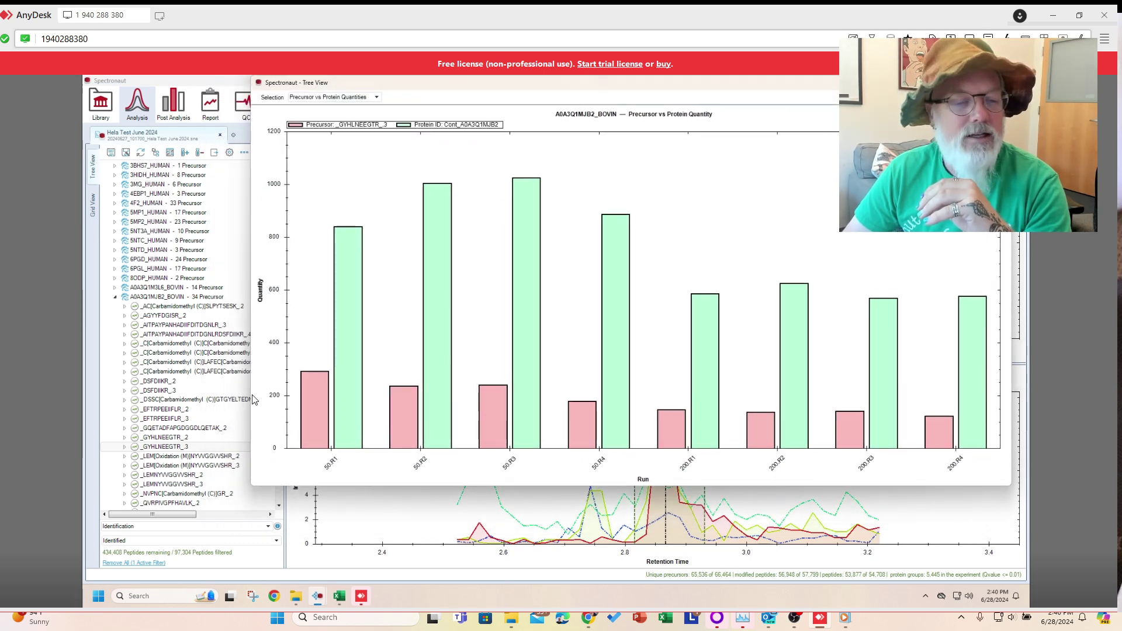
{"action": "scroll", "coordinate": [185, 466], "scroll_direction": "down", "scroll_amount": 1}
{"action": "left_click", "coordinate": [175, 484]}
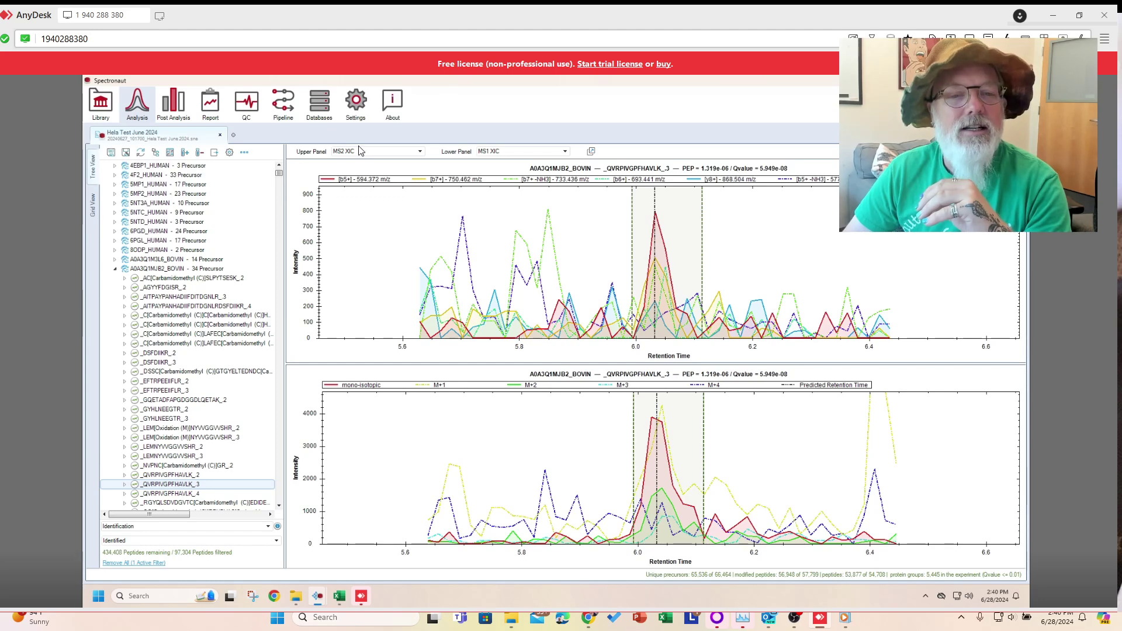
{"action": "mouse_move", "coordinate": [324, 596]}
{"action": "left_click", "coordinate": [394, 551]}
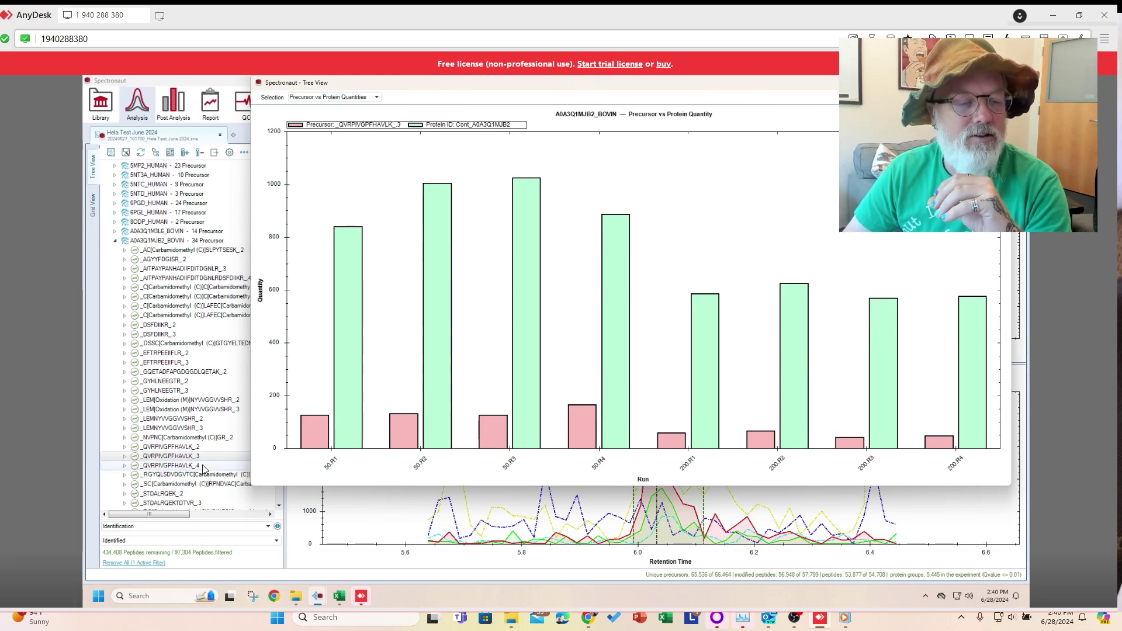
Step: Examine _QVRPIVGPFHAVLK_.4 and compare the precursor and protein quantities of _STDALRQEKTDTVR_.3 across the runs
{"action": "scroll", "coordinate": [203, 468], "scroll_direction": "down", "scroll_amount": 1}
{"action": "left_click", "coordinate": [203, 468]}
{"action": "scroll", "coordinate": [202, 467], "scroll_direction": "down", "scroll_amount": 1}
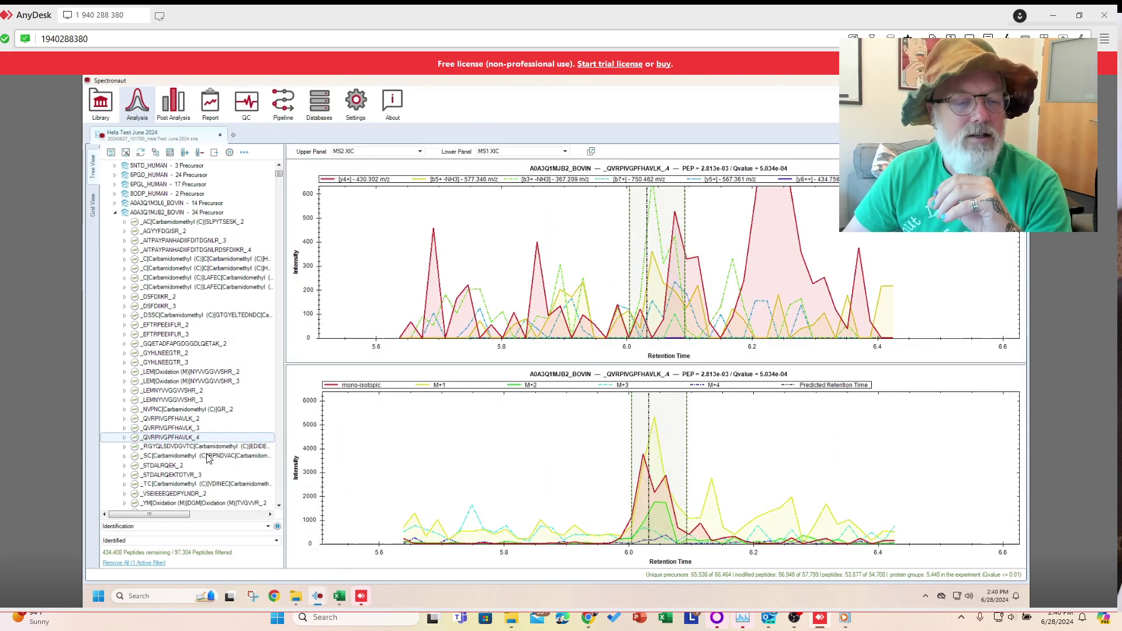
{"action": "left_click", "coordinate": [184, 475]}
{"action": "double_click", "coordinate": [185, 475]}
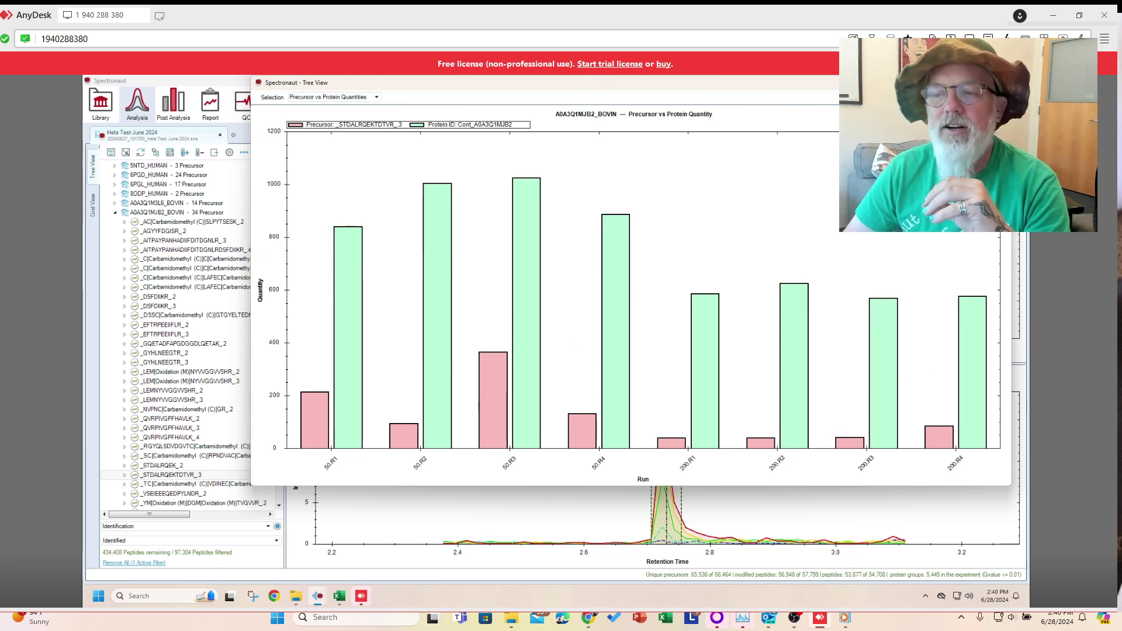
{"action": "key", "text": "Escape"}
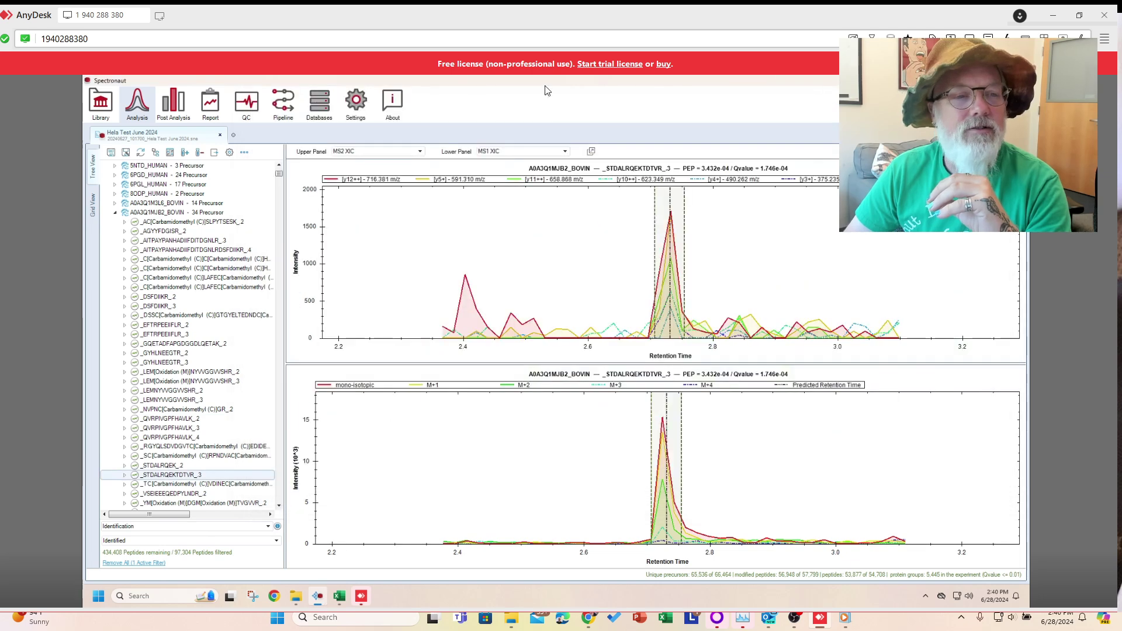
Step: Review the LFQBench plot of Homo sapiens and Bos taurus in the post-analysis results
{"action": "left_click", "coordinate": [174, 105]}
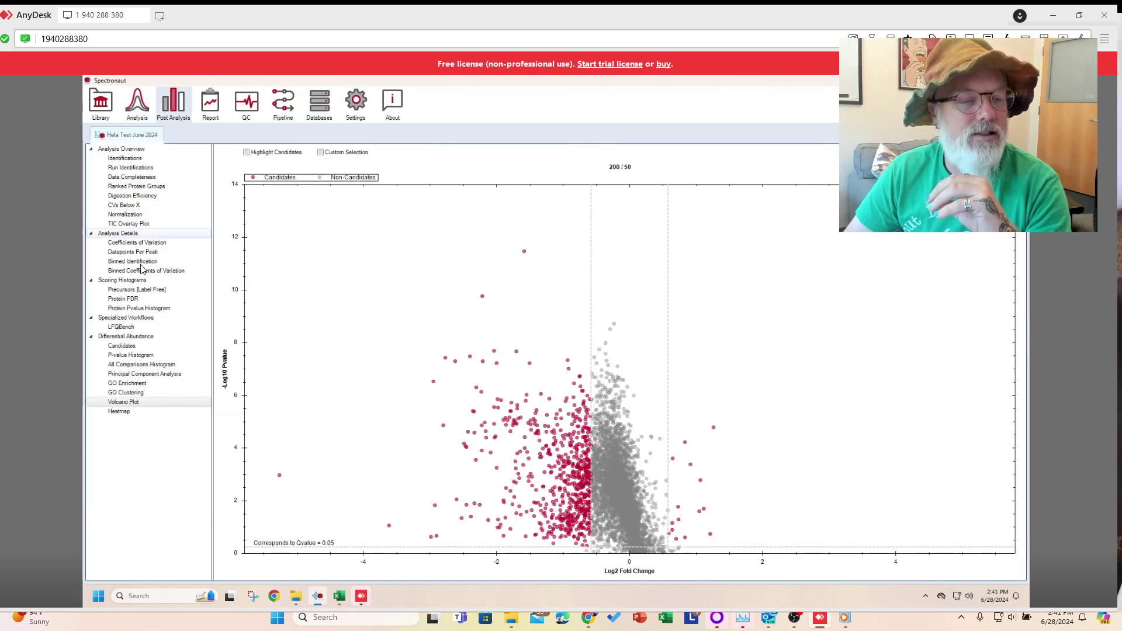
{"action": "left_click", "coordinate": [151, 328]}
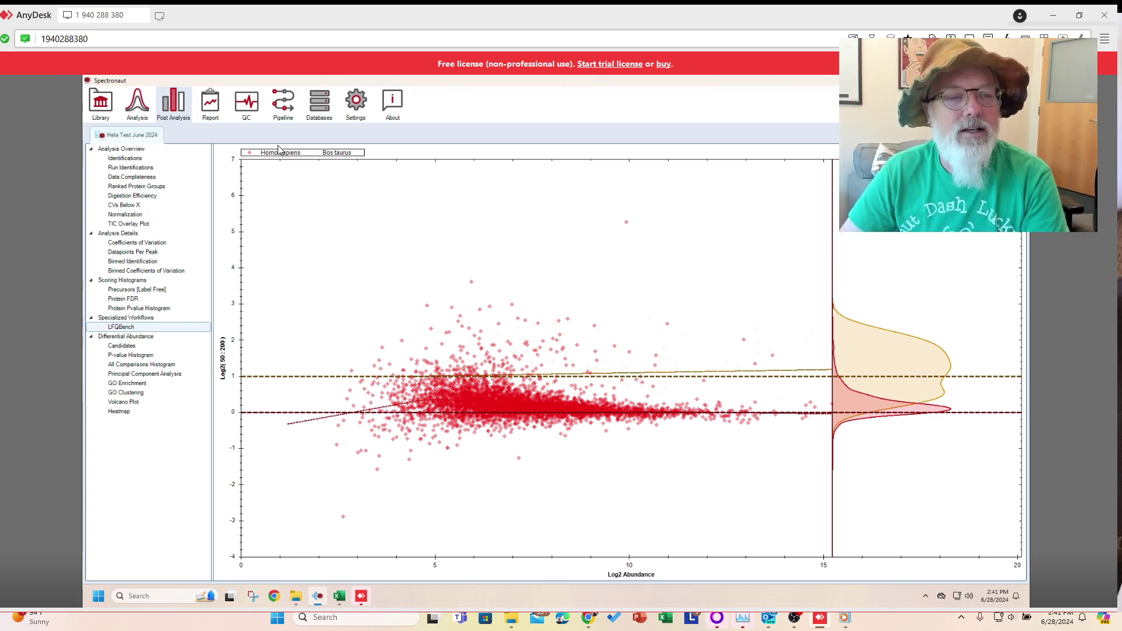
Step: Back in the analysis, view the Cross Run RT Accuracy and Precursor vs Protein Quantities plots of _STDALRQEKTDTVR_.3 in a separate window, then close it
{"action": "left_click", "coordinate": [139, 109]}
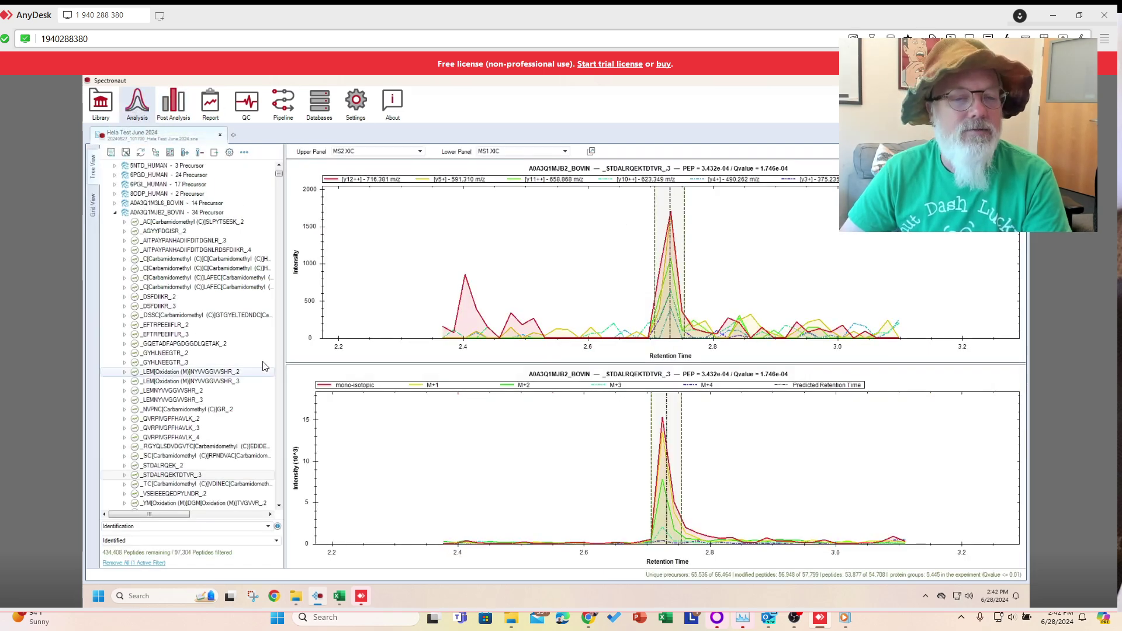
{"action": "left_click", "coordinate": [591, 153]}
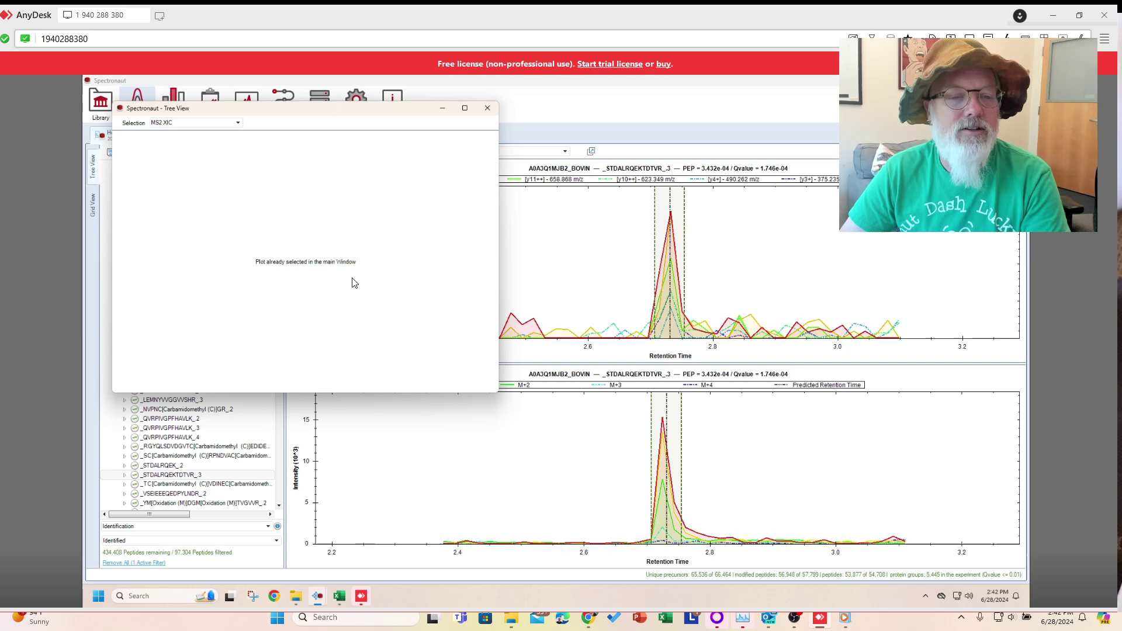
{"action": "left_click", "coordinate": [199, 124]}
{"action": "left_click", "coordinate": [221, 136]}
{"action": "left_click", "coordinate": [193, 208]}
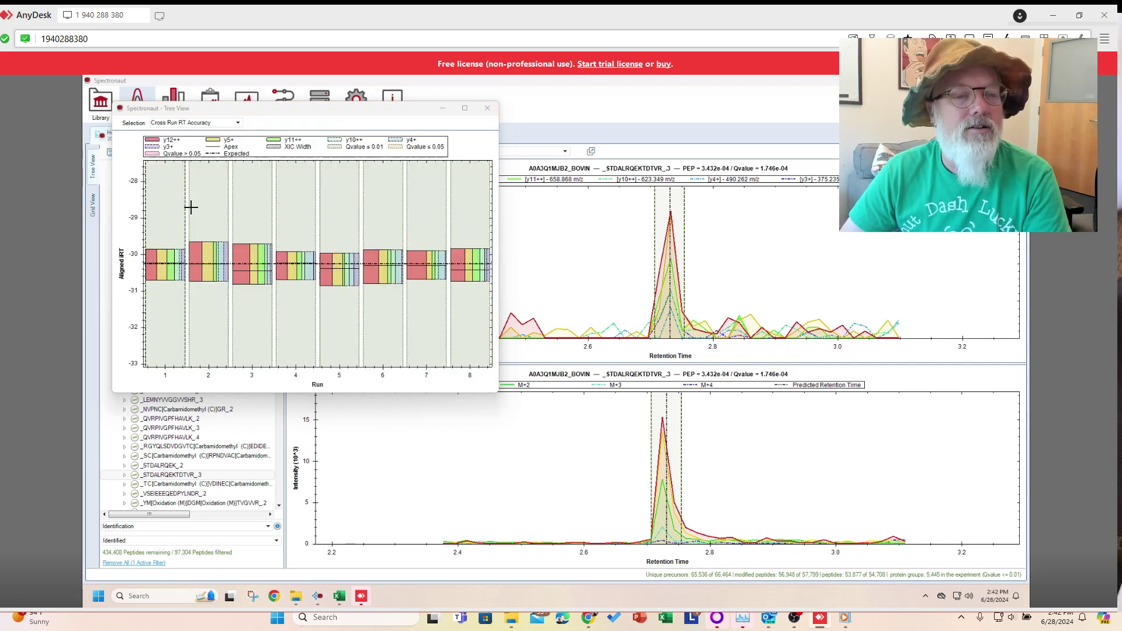
{"action": "left_click", "coordinate": [229, 130]}
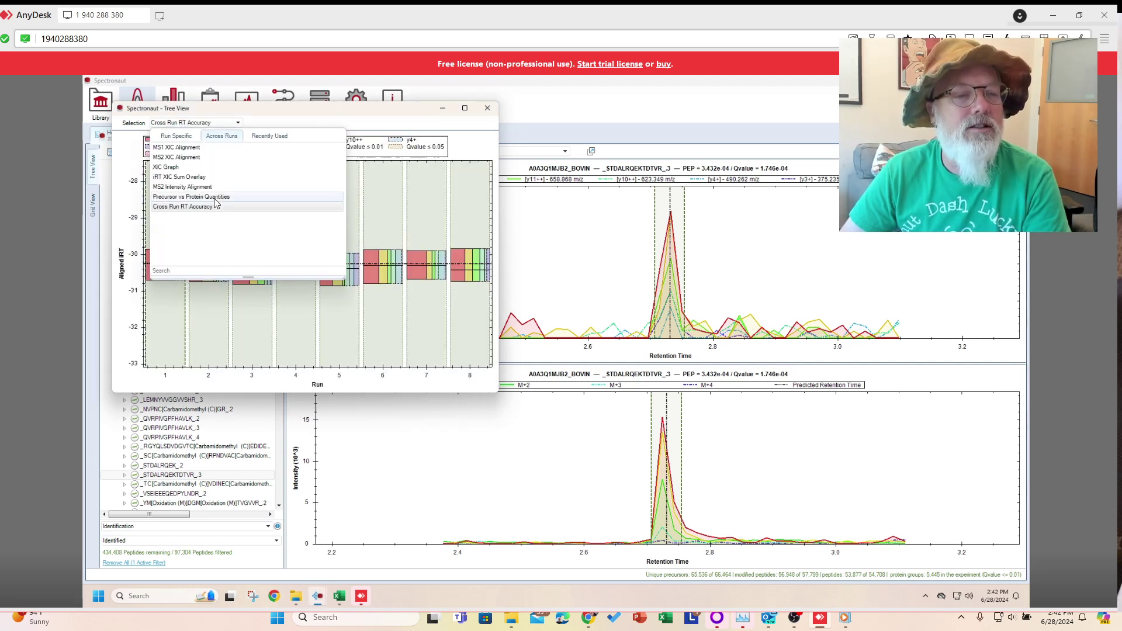
{"action": "left_click", "coordinate": [218, 202]}
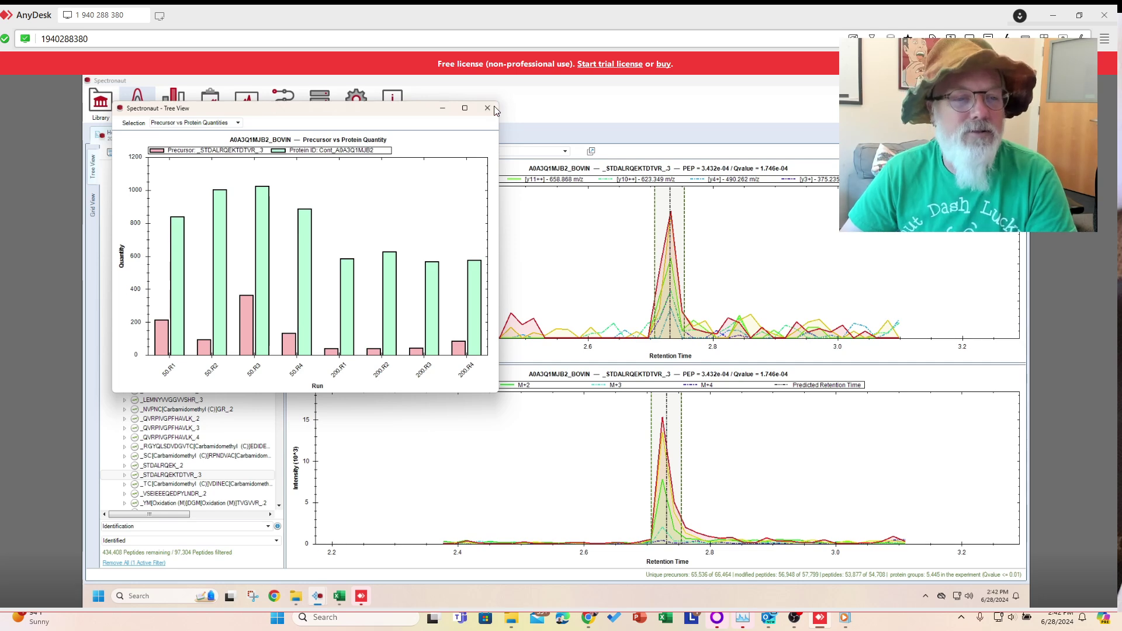
{"action": "left_click", "coordinate": [487, 108]}
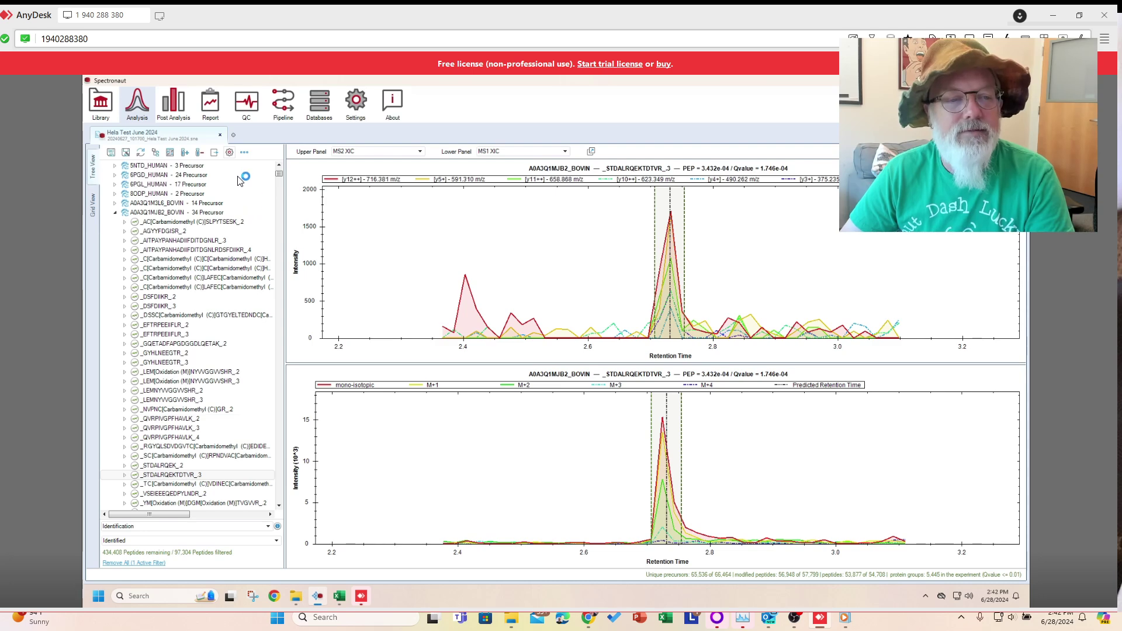
Step: In the experiment's Quantification settings, examine the normalization filter types, trying FASTA Name Filter before restoring None, and the normalization strategy options
{"action": "left_click", "coordinate": [257, 293]}
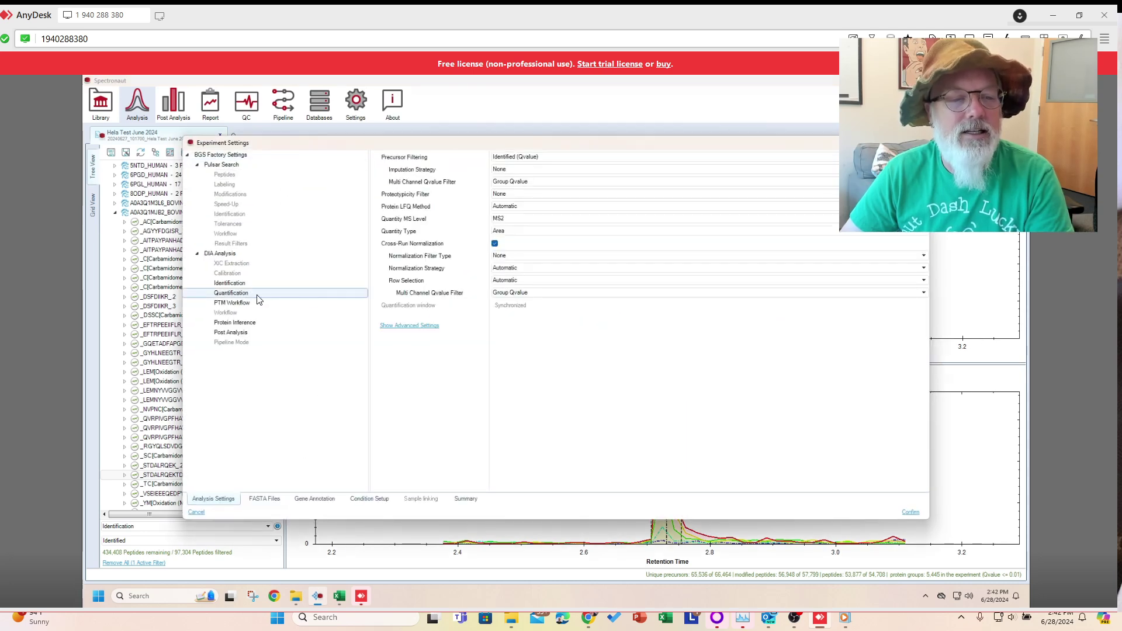
{"action": "left_click", "coordinate": [522, 256]}
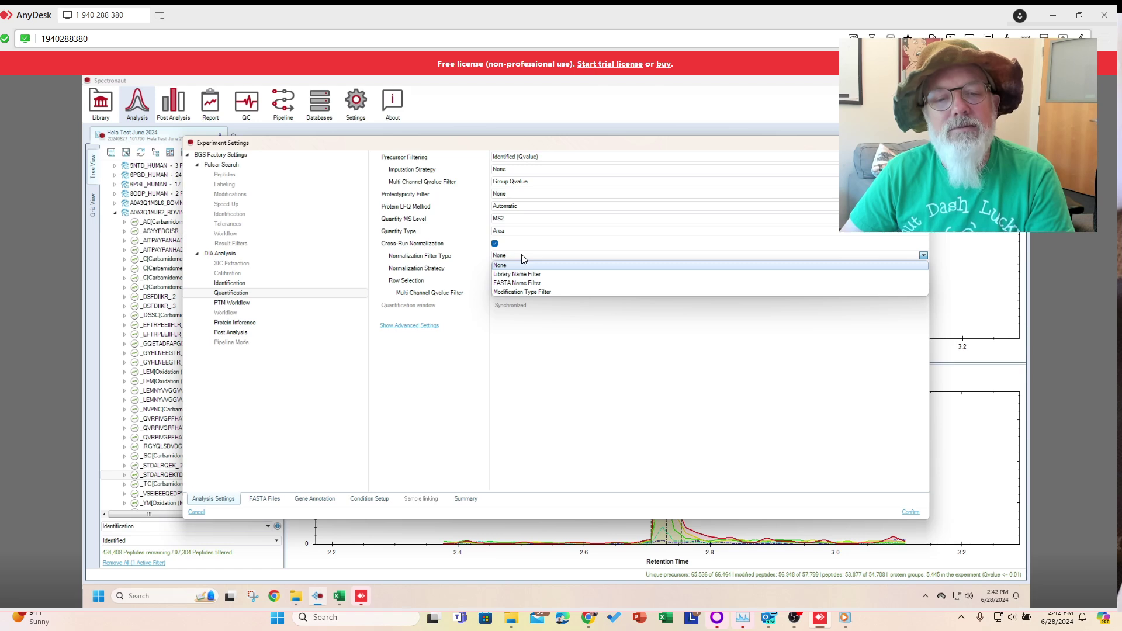
{"action": "left_click", "coordinate": [544, 284]}
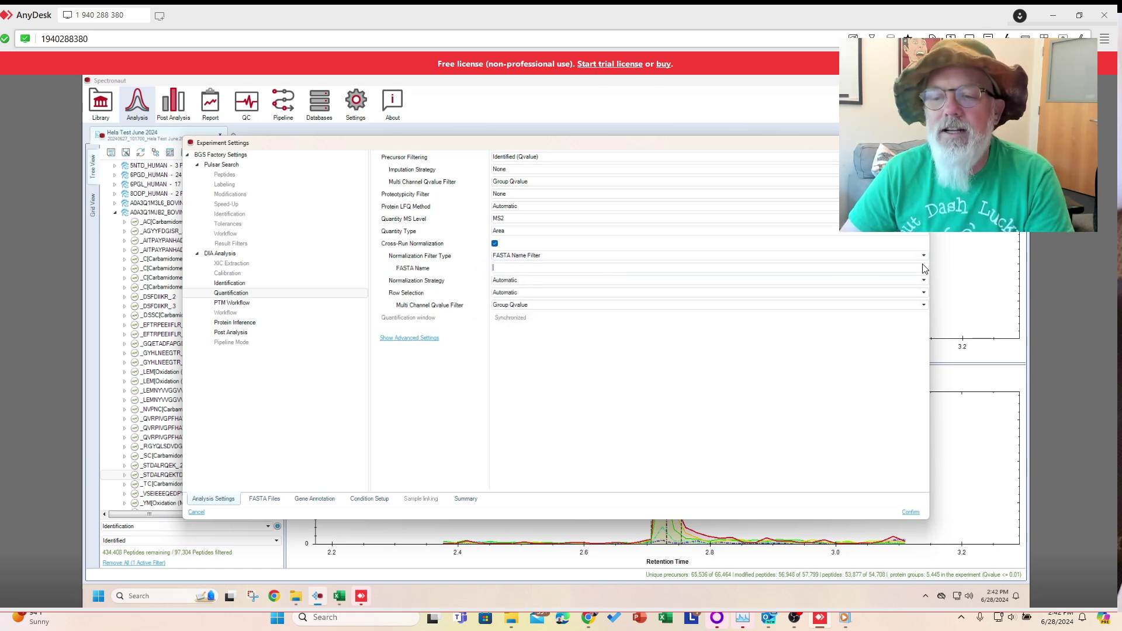
{"action": "left_click", "coordinate": [532, 260]}
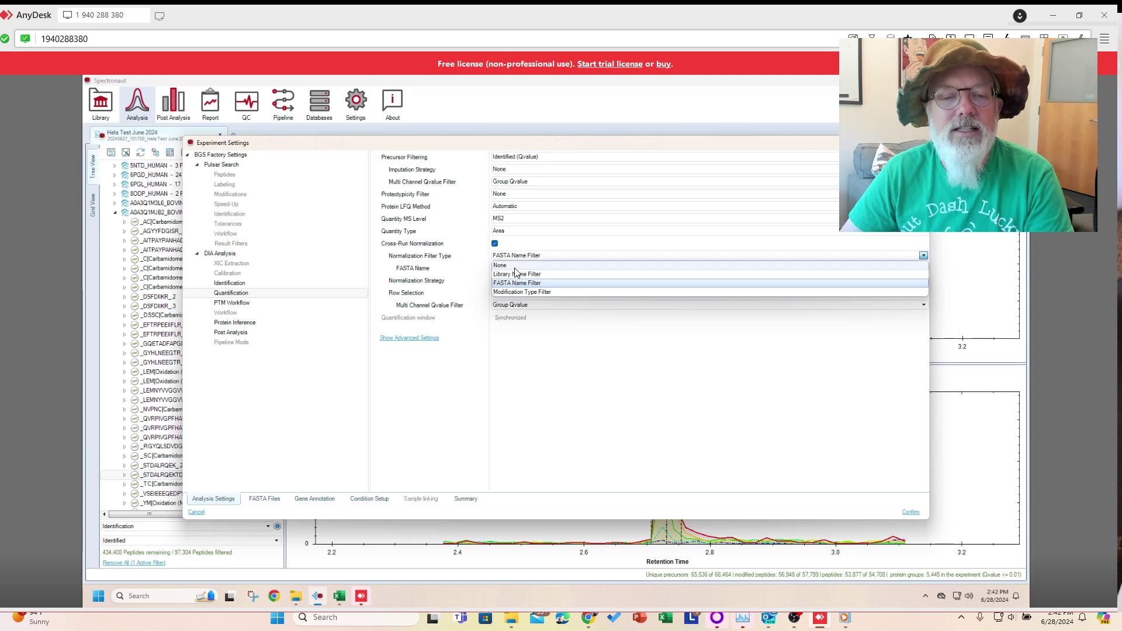
{"action": "left_click", "coordinate": [521, 264]}
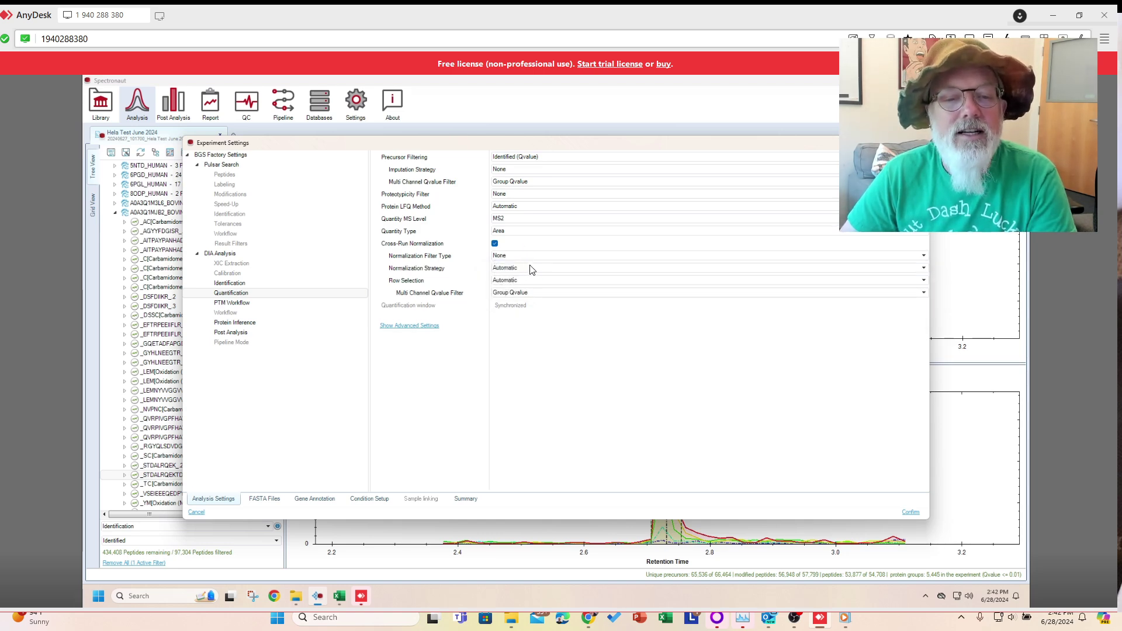
{"action": "left_click", "coordinate": [532, 270]}
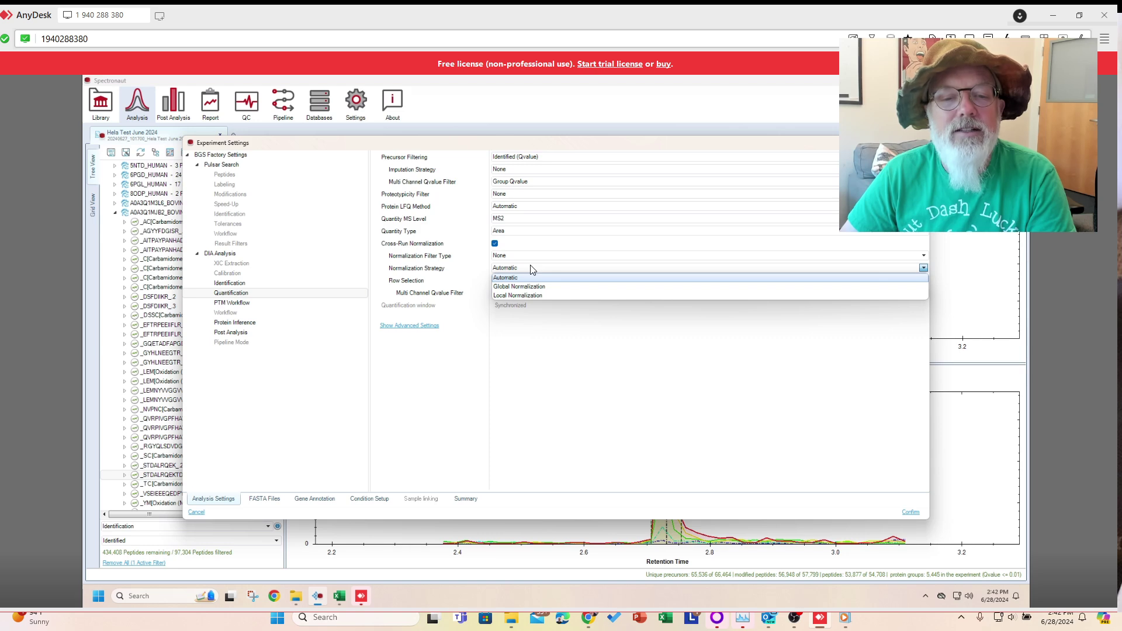
{"action": "left_click", "coordinate": [531, 270]}
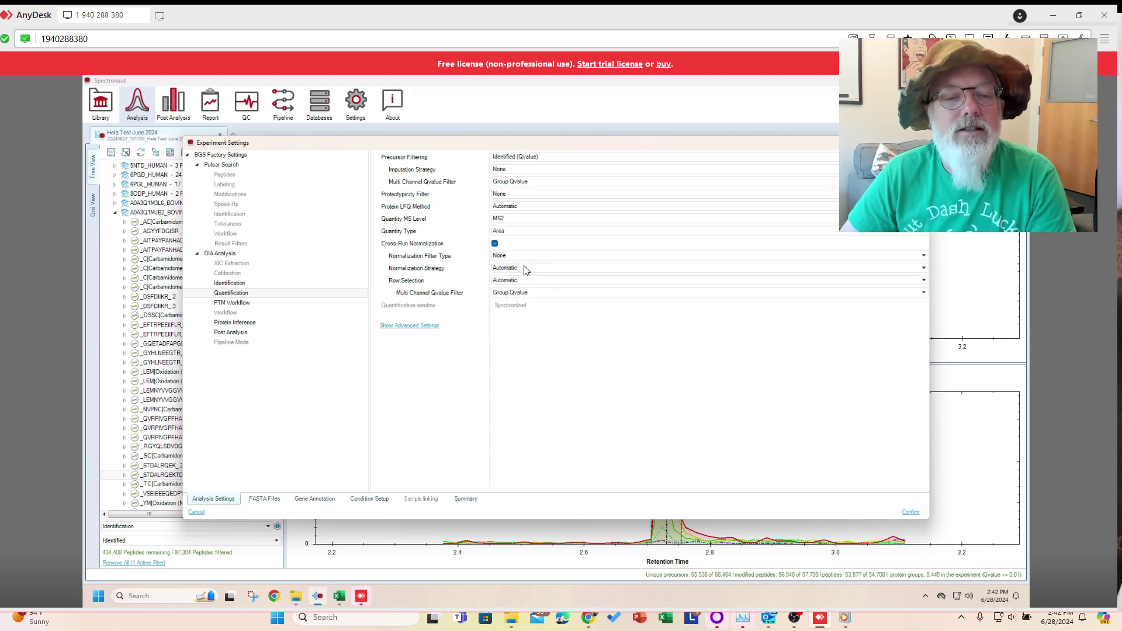
Step: Set the cross-run normalization's Row Selection to Identified in All Runs (Complete), apply the settings, and review the LFQBench plot
{"action": "mouse_move", "coordinate": [427, 270]}
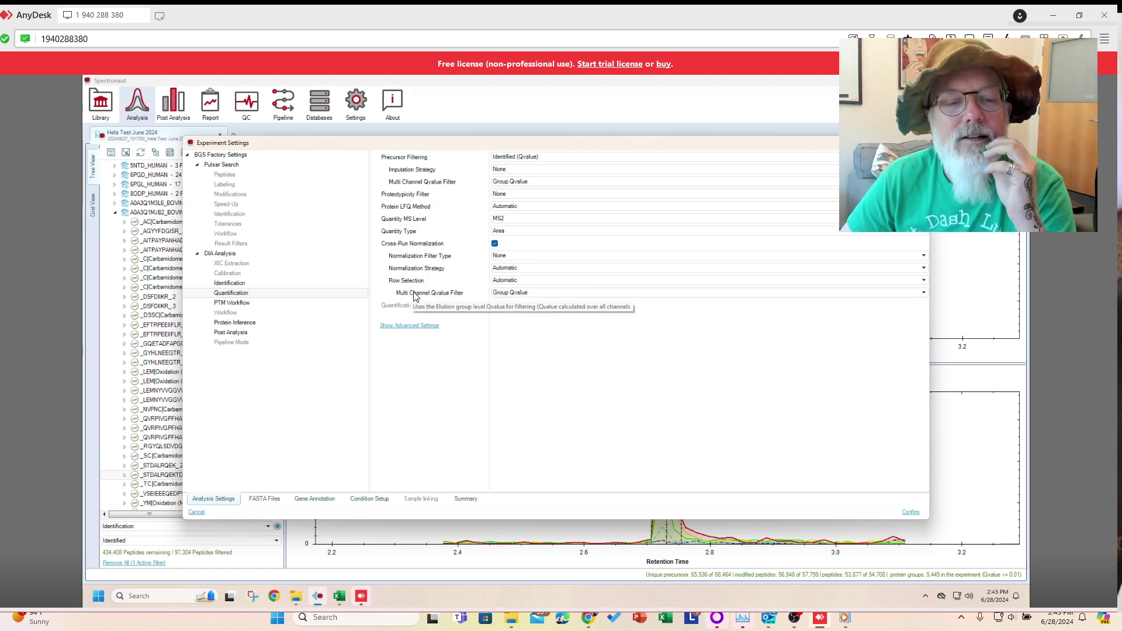
{"action": "left_click", "coordinate": [504, 281]}
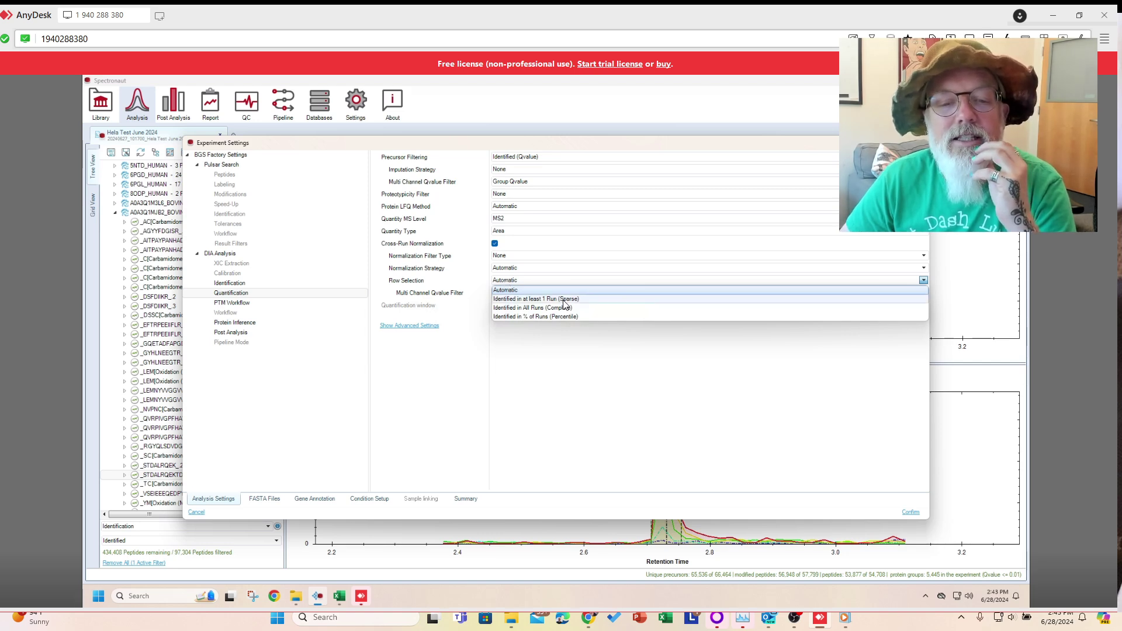
{"action": "left_click", "coordinate": [592, 308]}
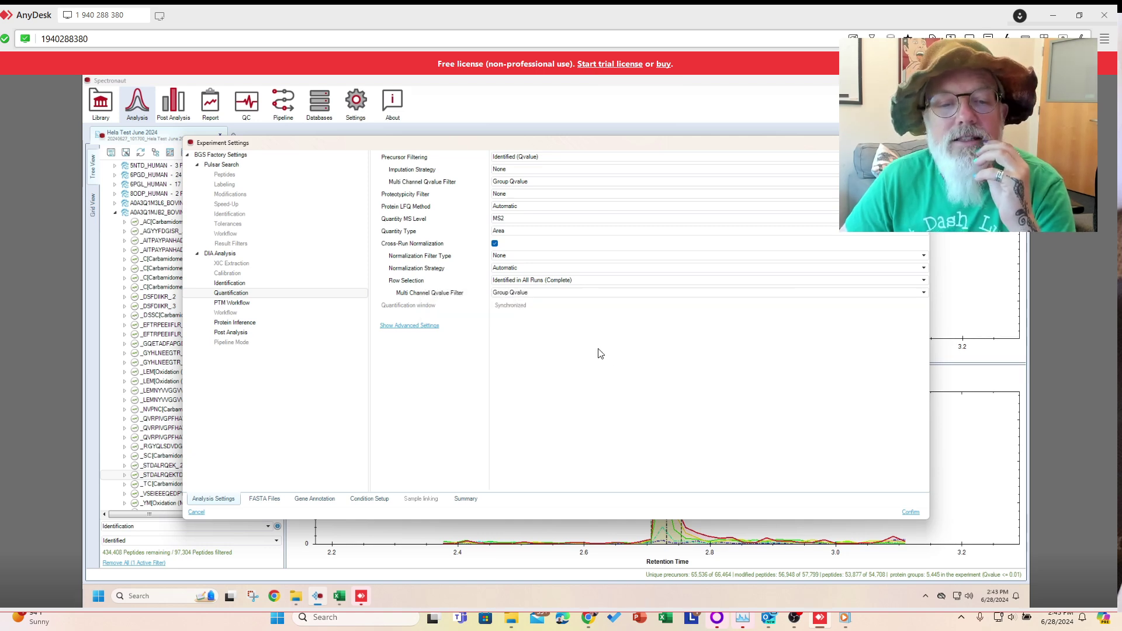
{"action": "left_click", "coordinate": [910, 513]}
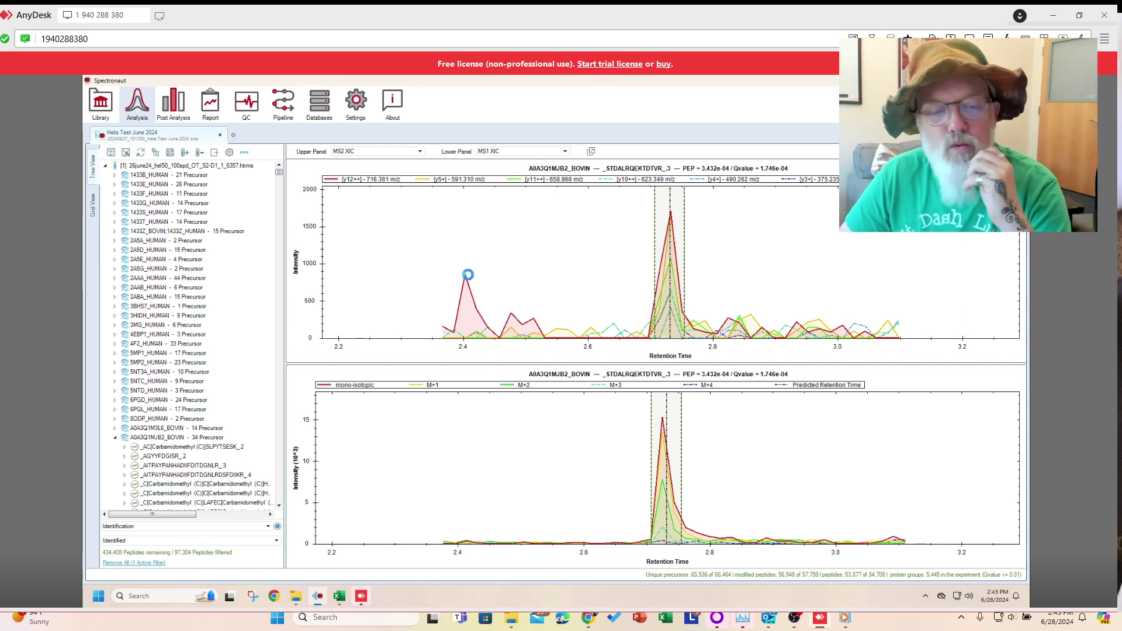
{"action": "left_click", "coordinate": [171, 110]}
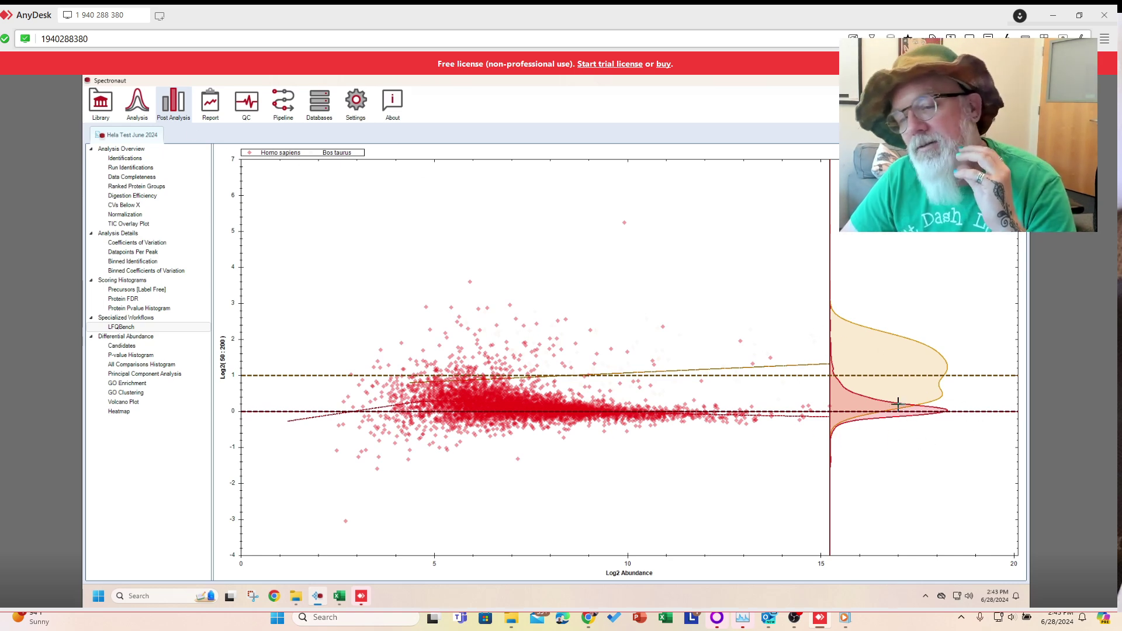
Step: Return to the analysis, open the Precursor vs Protein Quantities plot in a separate window, and move the window aside
{"action": "left_click", "coordinate": [145, 109]}
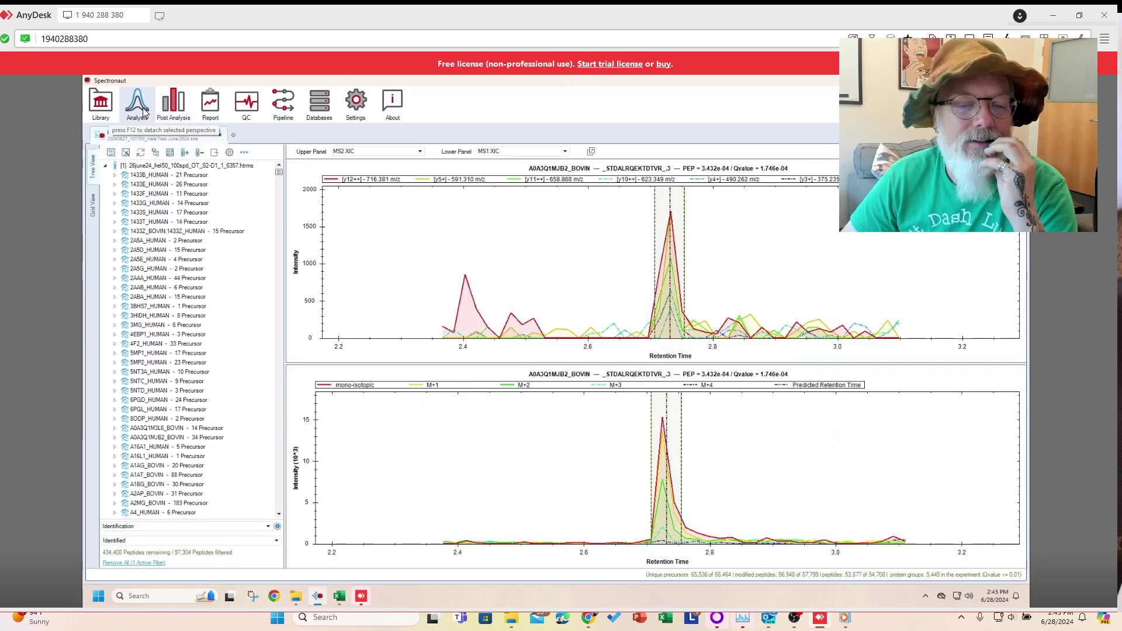
{"action": "left_click", "coordinate": [591, 153]}
{"action": "left_click", "coordinate": [249, 149]}
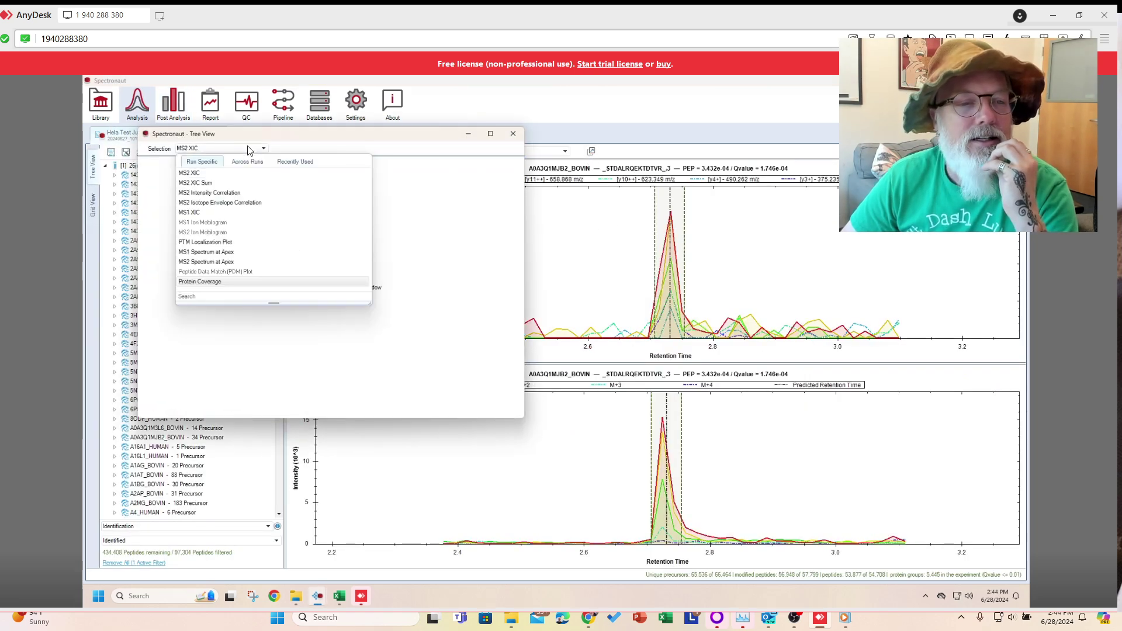
{"action": "left_click", "coordinate": [247, 162]}
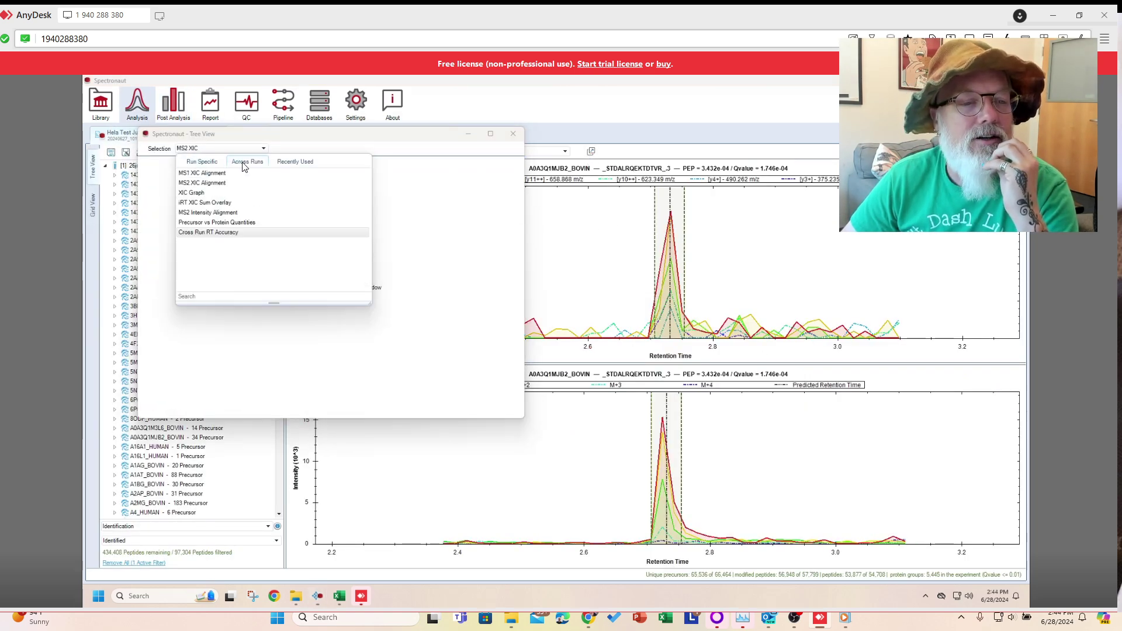
{"action": "left_click", "coordinate": [242, 223]}
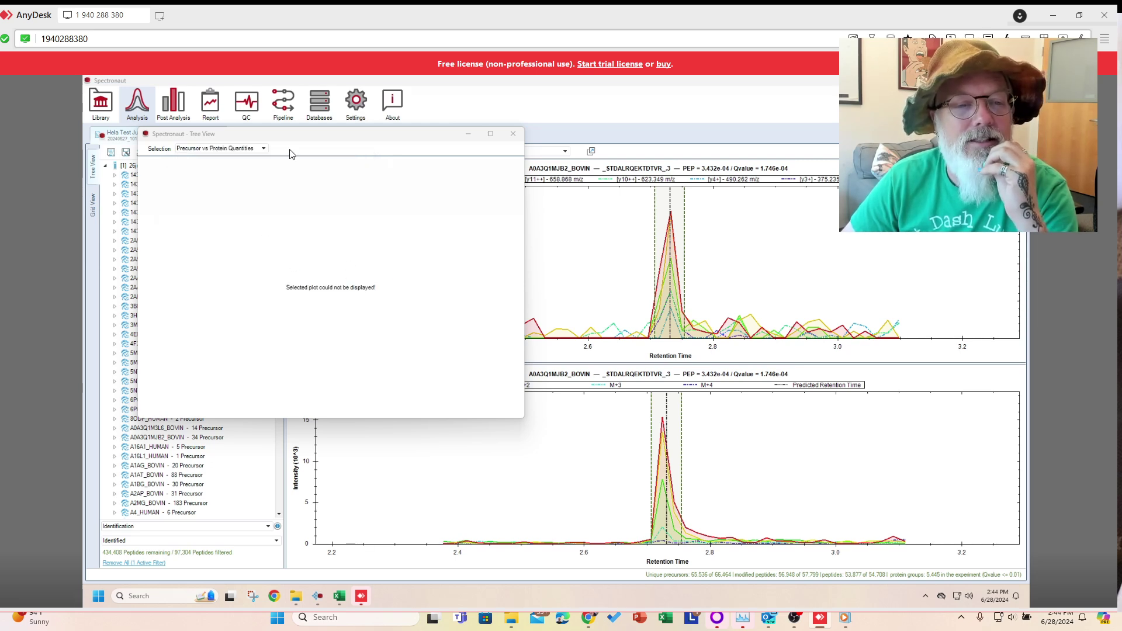
{"action": "left_click_drag", "start_coordinate": [313, 138], "coordinate": [773, 161]}
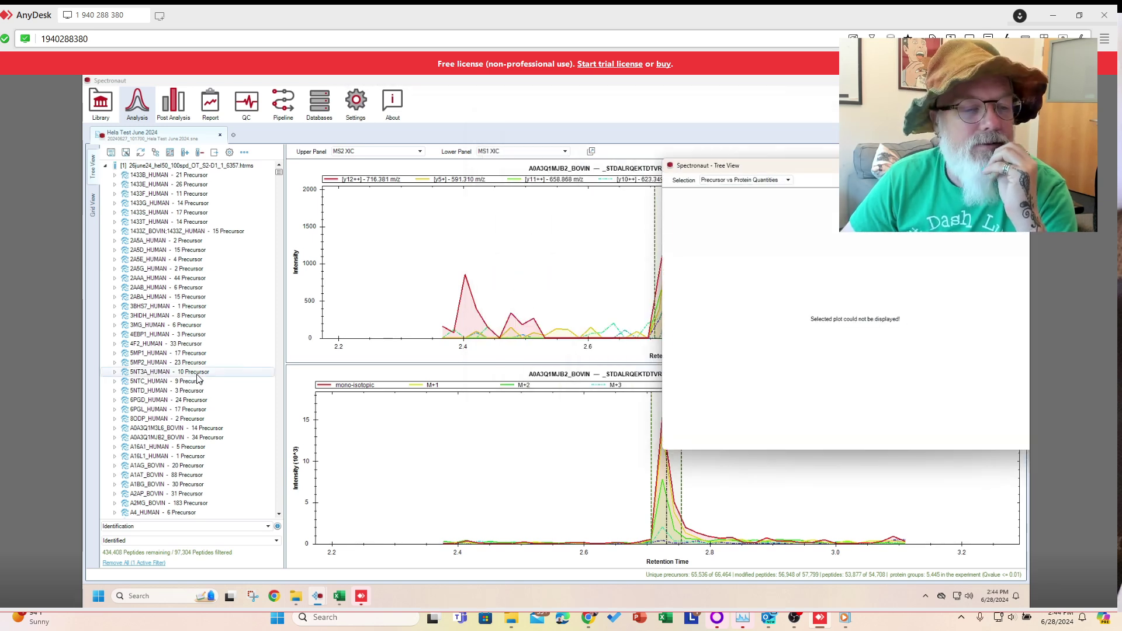
Step: Expand AAPK1_HUMAN in the protein tree and view the chromatograms of its precursors _YLFPEDPSYSSTMIDDEALK_.2 and _VPFLVAETPR_.2
{"action": "scroll", "coordinate": [124, 411], "scroll_direction": "down", "scroll_amount": 1}
{"action": "scroll", "coordinate": [108, 416], "scroll_direction": "down", "scroll_amount": 2}
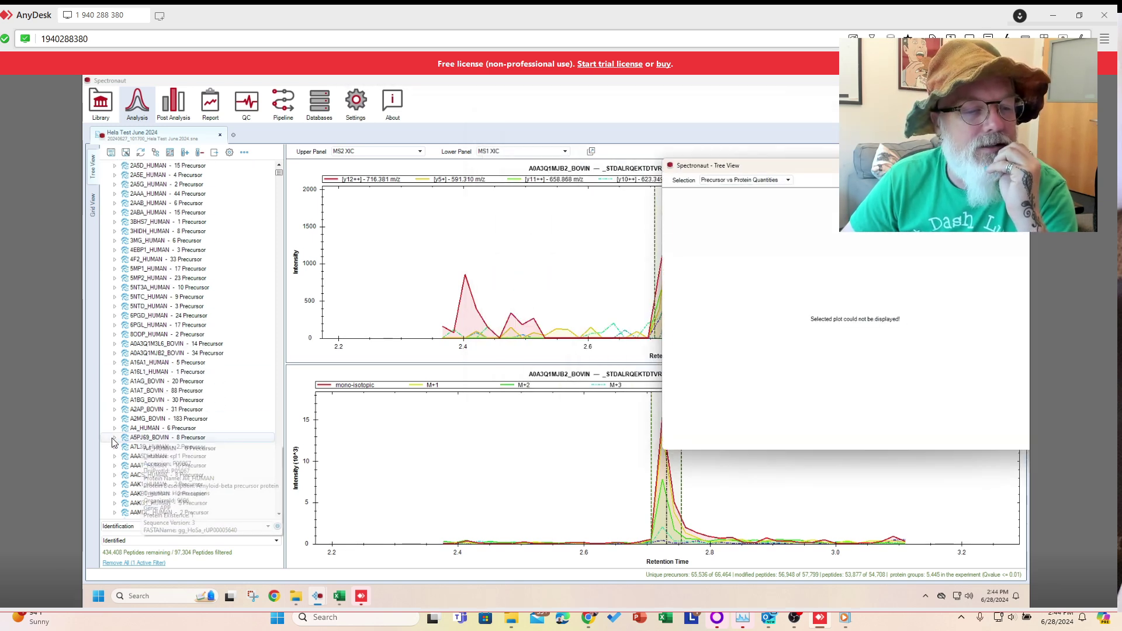
{"action": "scroll", "coordinate": [137, 435], "scroll_direction": "down", "scroll_amount": 1}
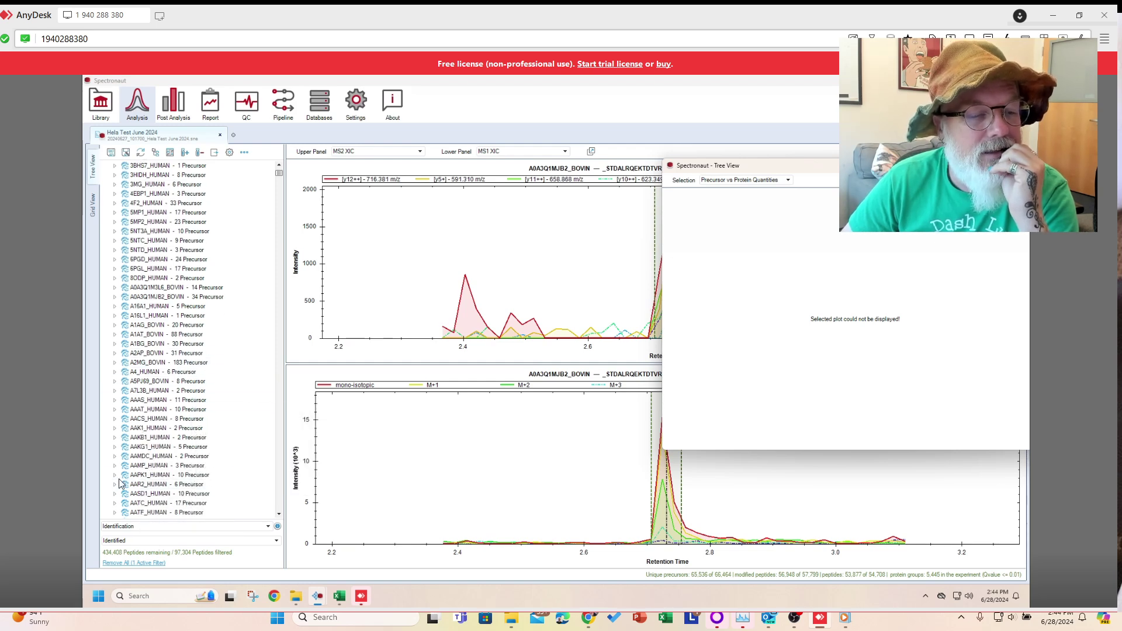
{"action": "scroll", "coordinate": [132, 448], "scroll_direction": "down", "scroll_amount": 2}
{"action": "double_click", "coordinate": [133, 449]}
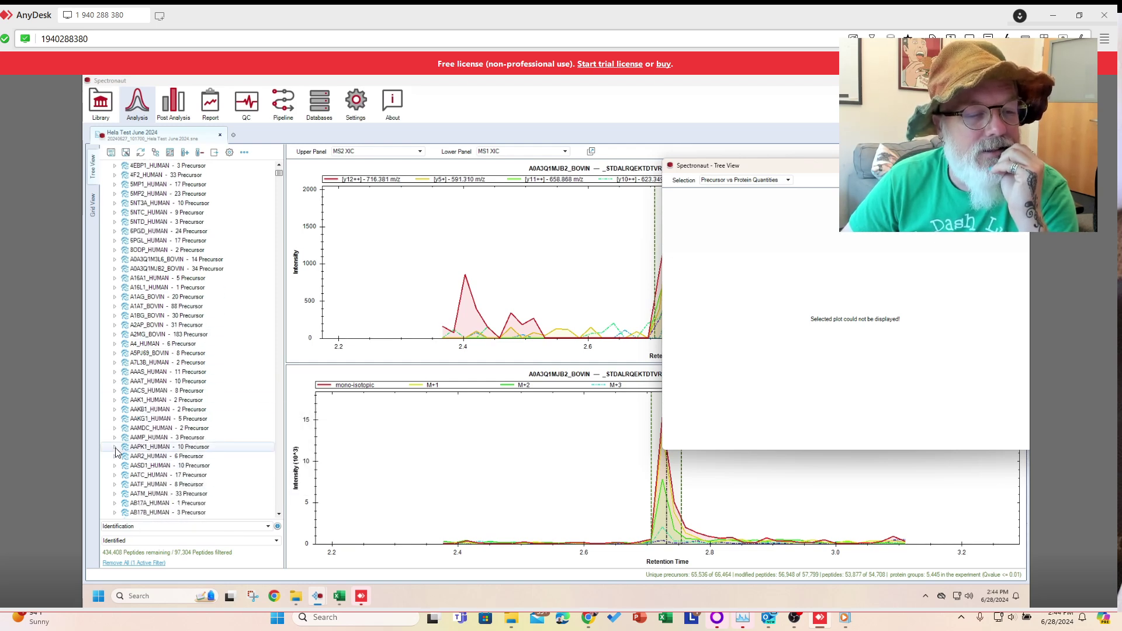
{"action": "scroll", "coordinate": [213, 432], "scroll_direction": "down", "scroll_amount": 1}
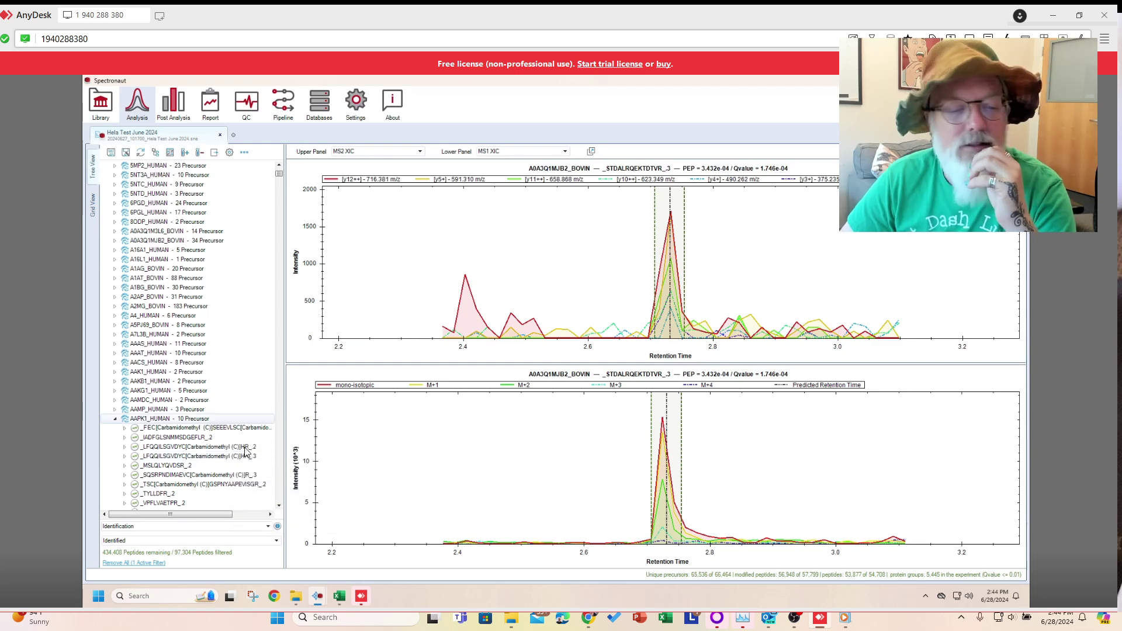
{"action": "left_click", "coordinate": [176, 456]}
{"action": "scroll", "coordinate": [178, 461], "scroll_direction": "down", "scroll_amount": 2}
{"action": "left_click", "coordinate": [176, 455]}
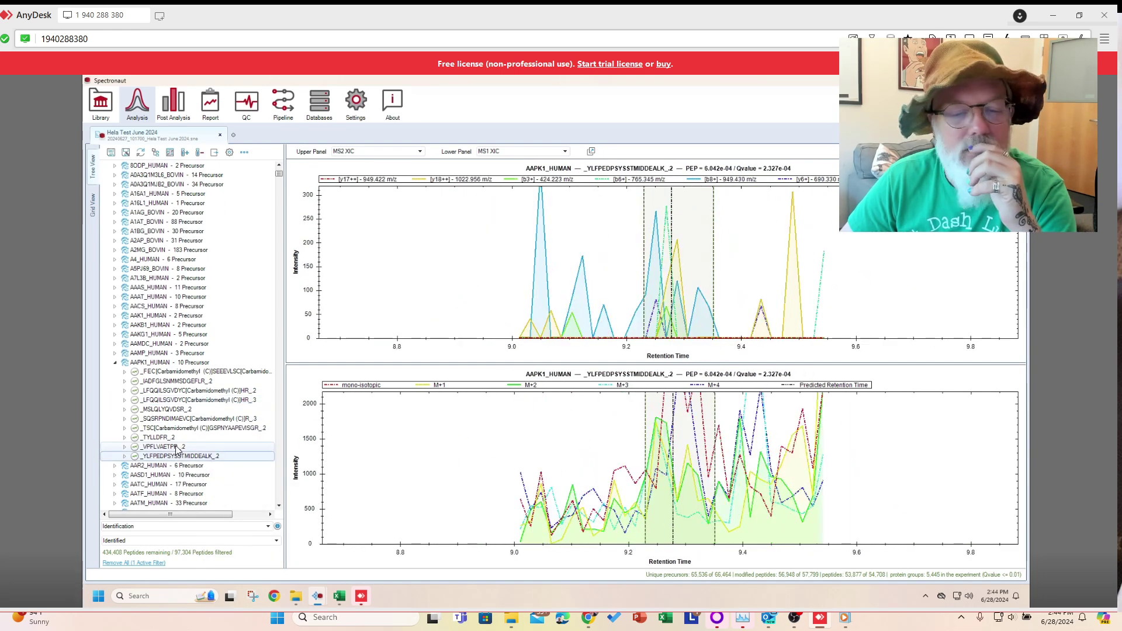
{"action": "left_click", "coordinate": [169, 446]}
Step: Expand AATM_HUMAN in the protein tree and view the chromatograms of its precursor _ASAELALGENSEVLK_.2
{"action": "scroll", "coordinate": [178, 449], "scroll_direction": "down", "scroll_amount": 2}
{"action": "scroll", "coordinate": [108, 461], "scroll_direction": "down", "scroll_amount": 1}
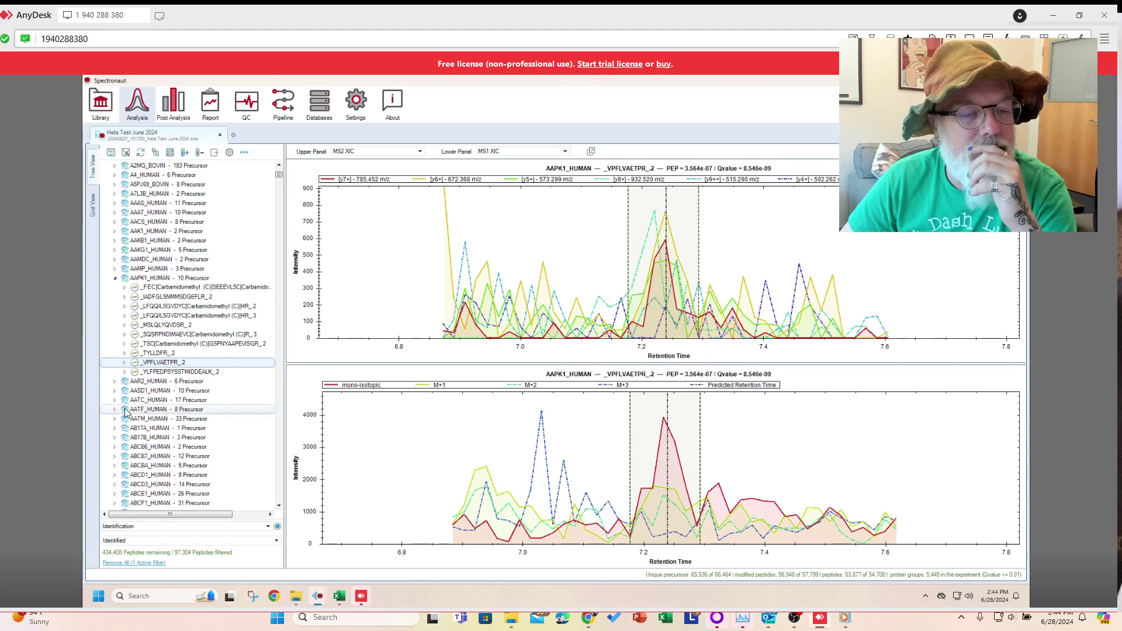
{"action": "left_click", "coordinate": [115, 421]}
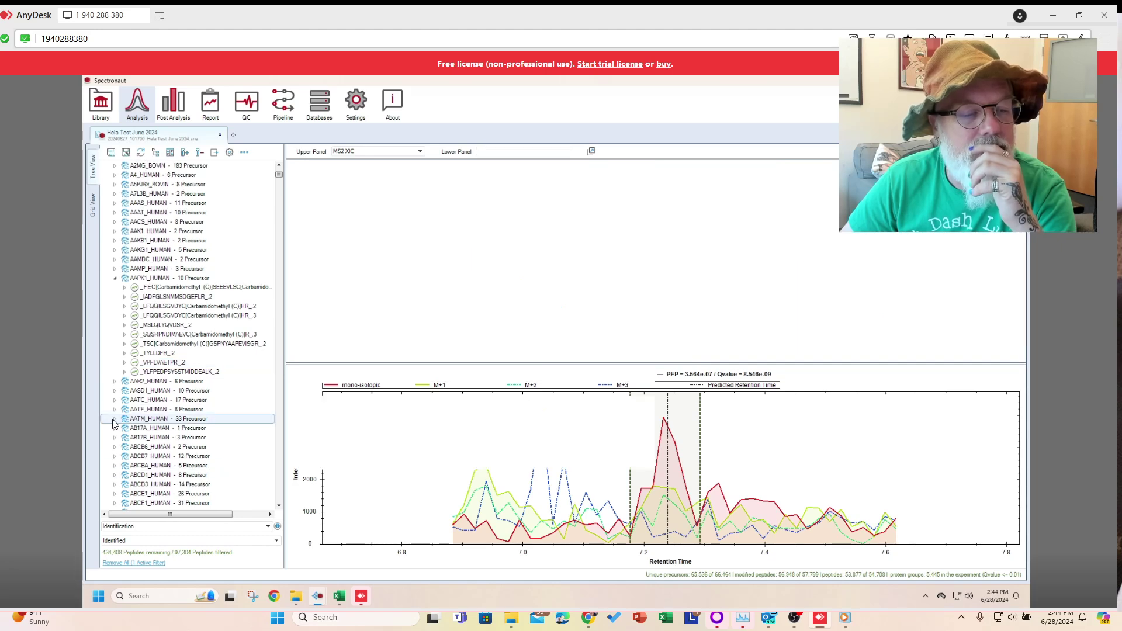
{"action": "left_click", "coordinate": [115, 419]}
{"action": "left_click", "coordinate": [174, 437]}
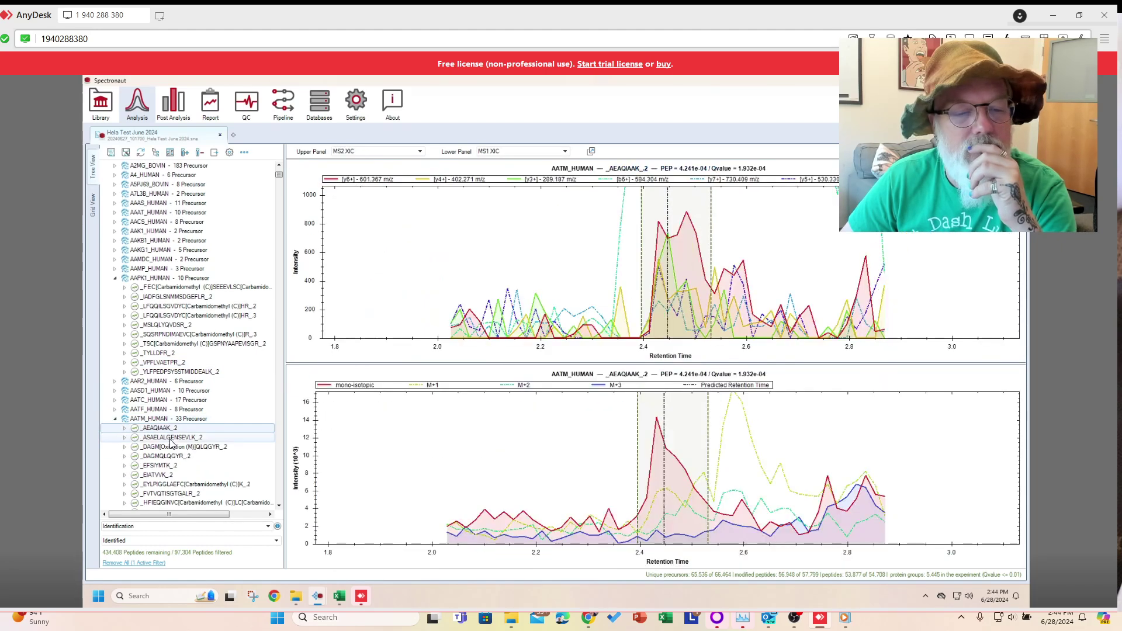
{"action": "scroll", "coordinate": [186, 445], "scroll_direction": "down", "scroll_amount": 1}
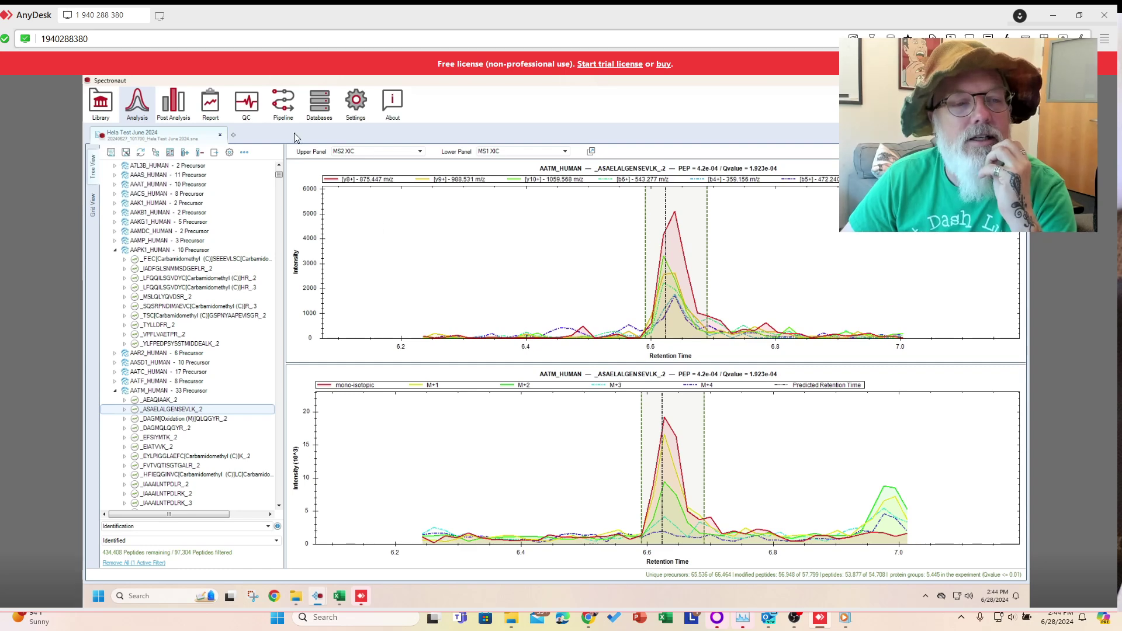
{"action": "left_click", "coordinate": [591, 152]}
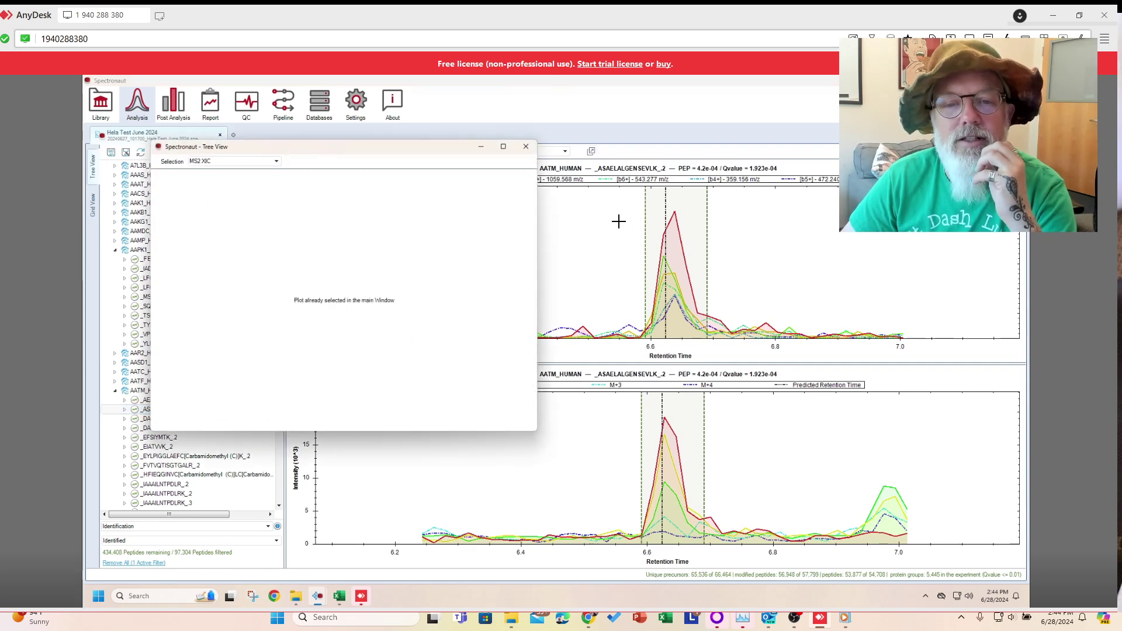
{"action": "left_click", "coordinate": [276, 162]}
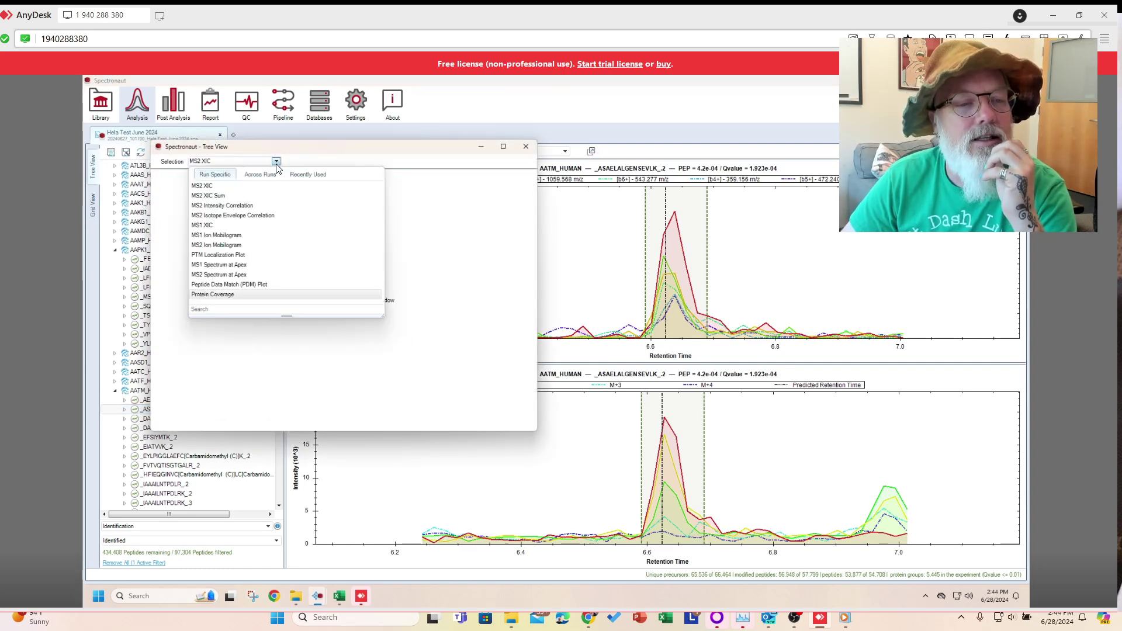
{"action": "left_click", "coordinate": [261, 175]}
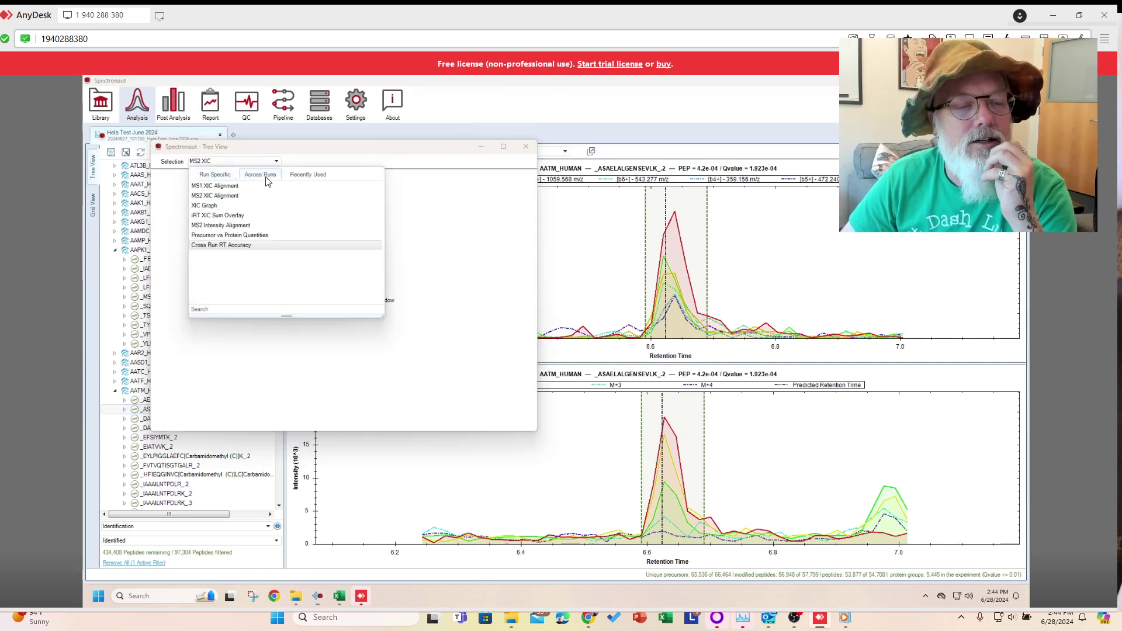
{"action": "left_click", "coordinate": [265, 235]}
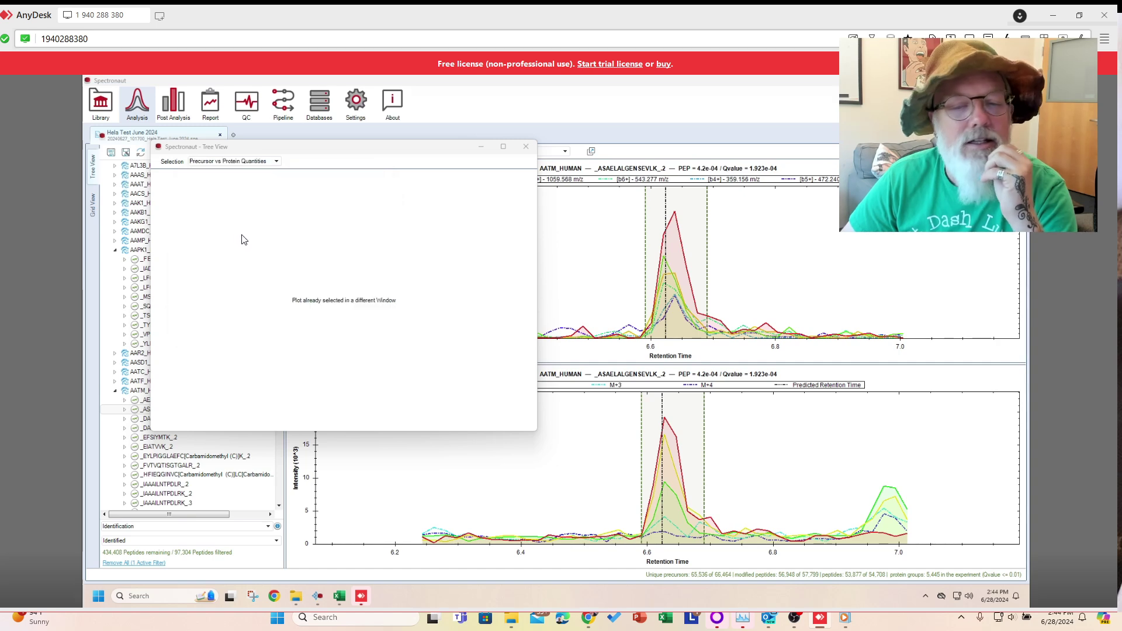
{"action": "left_click", "coordinate": [525, 147]}
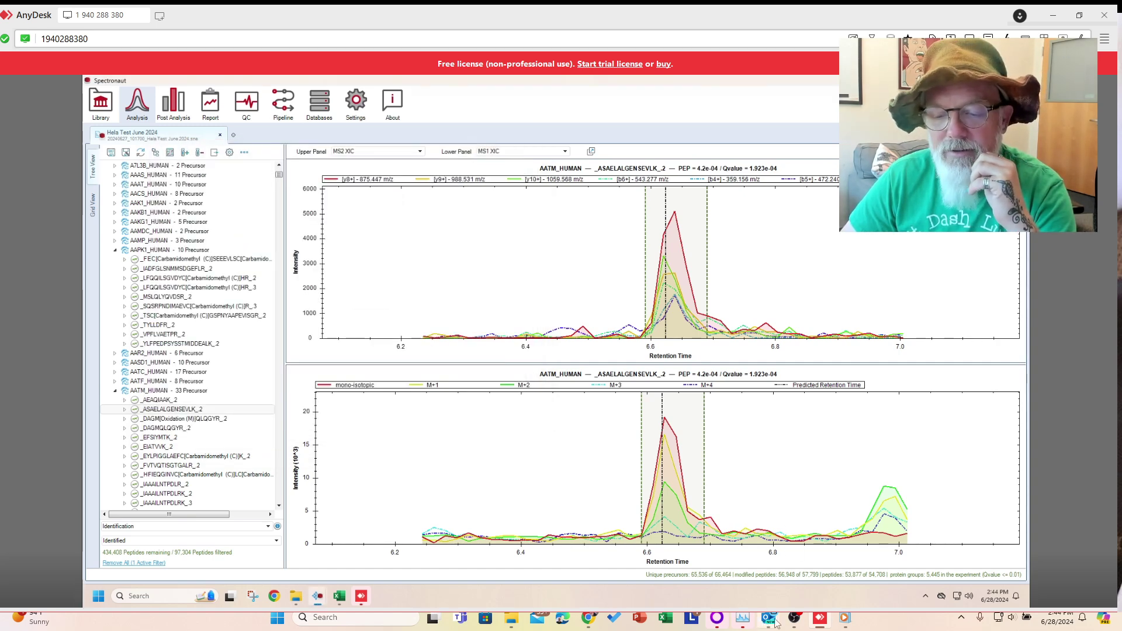
Step: Bring the detached Precursor vs Protein Quantities plot forward and review it for _ASAELALGENSEVLK_.2 and _DAGM[Oxidation (M)]QLQGYR_.2
{"action": "mouse_move", "coordinate": [318, 594]}
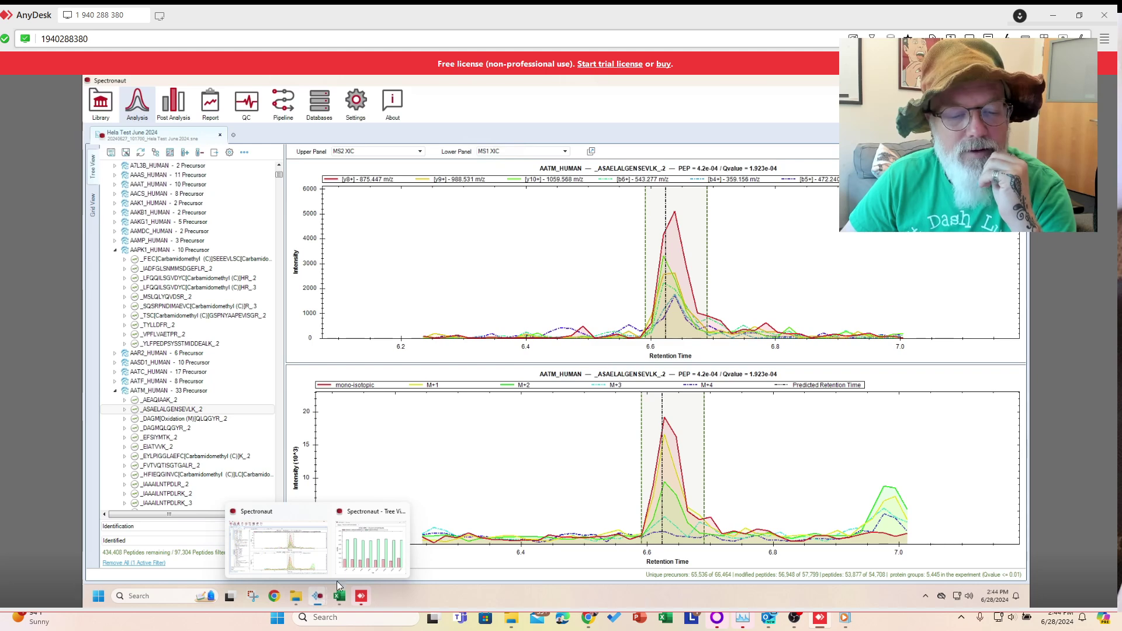
{"action": "left_click", "coordinate": [368, 546]}
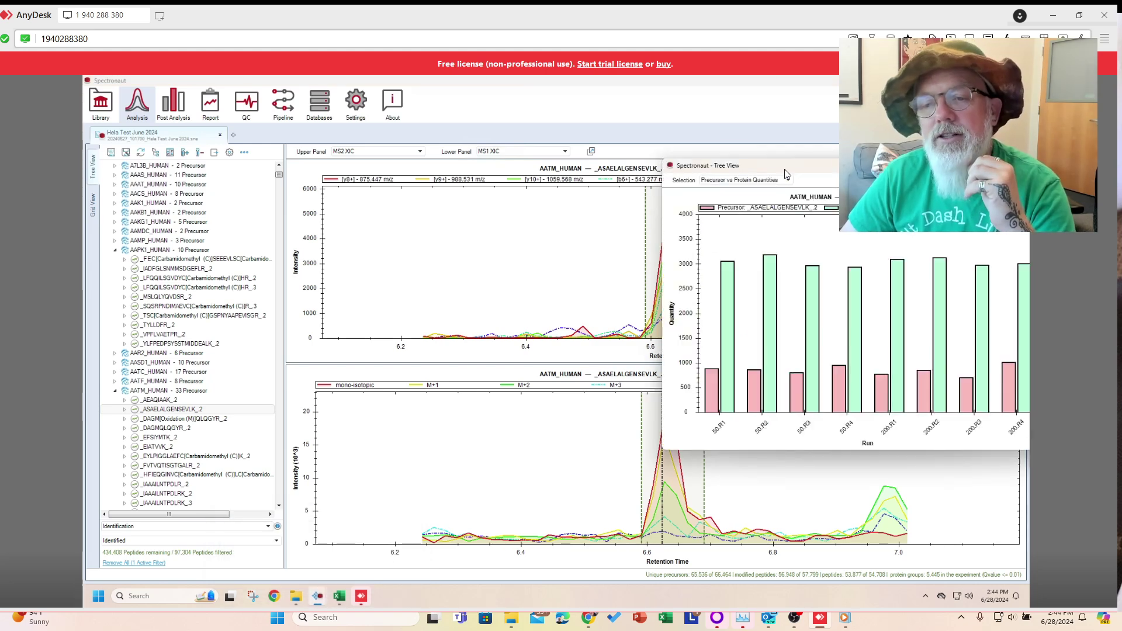
{"action": "left_click_drag", "start_coordinate": [786, 174], "coordinate": [496, 161]}
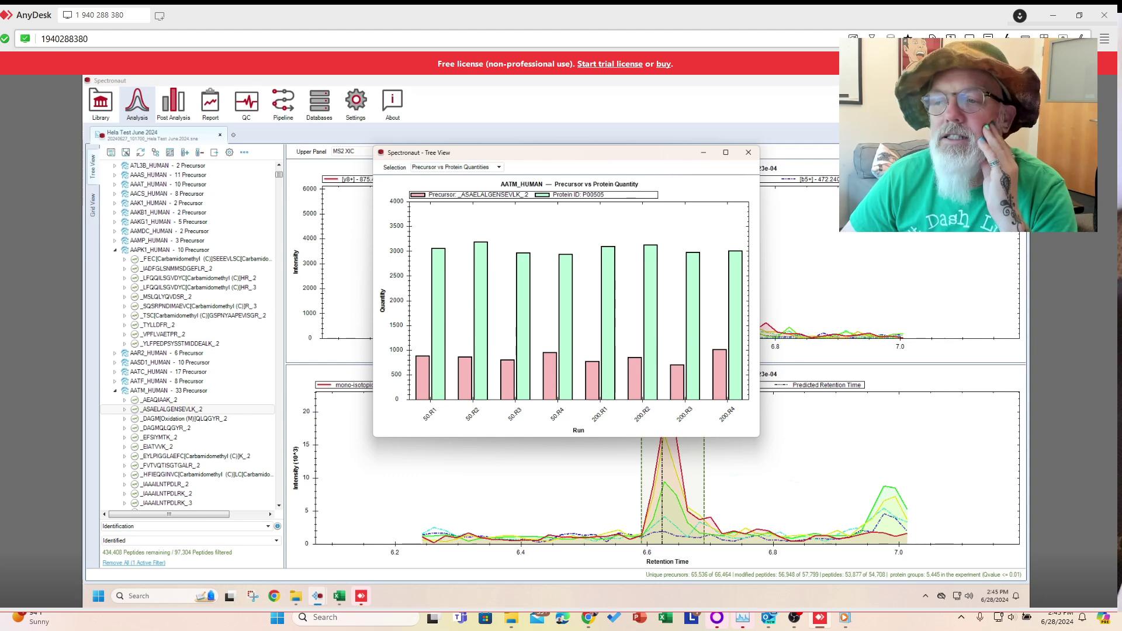
{"action": "key", "text": "Down"}
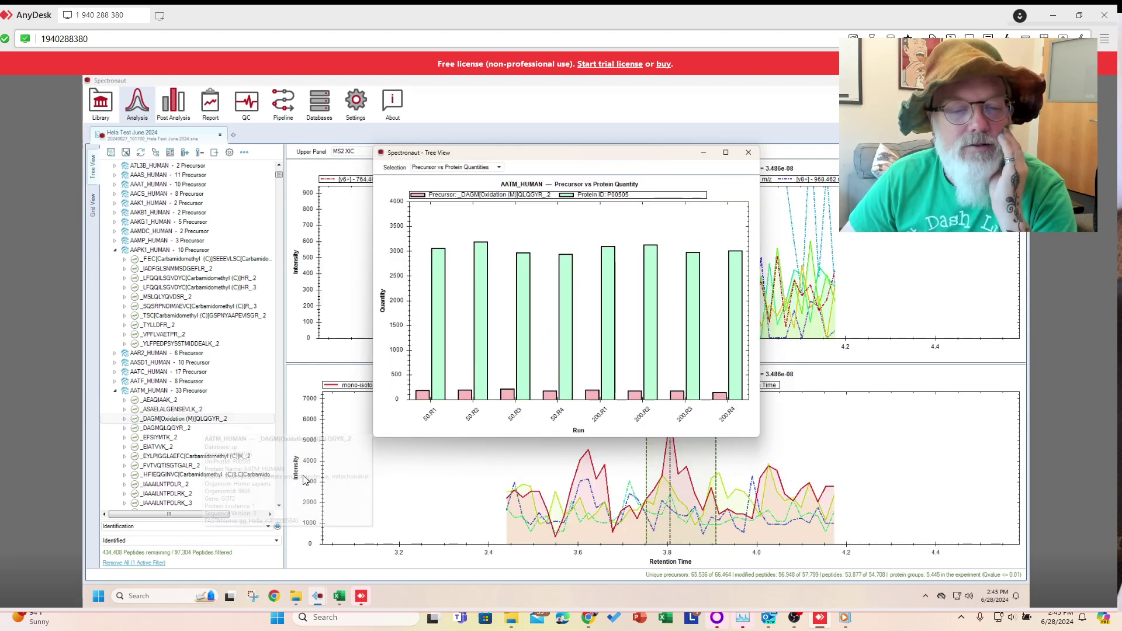
Step: Go through the AATM_HUMAN precursors from _DAGMQLQGYR_.2 to _FVTVQTISGTGALR_.2 and review the latter's precursor versus protein quantities
{"action": "left_click", "coordinate": [167, 428]}
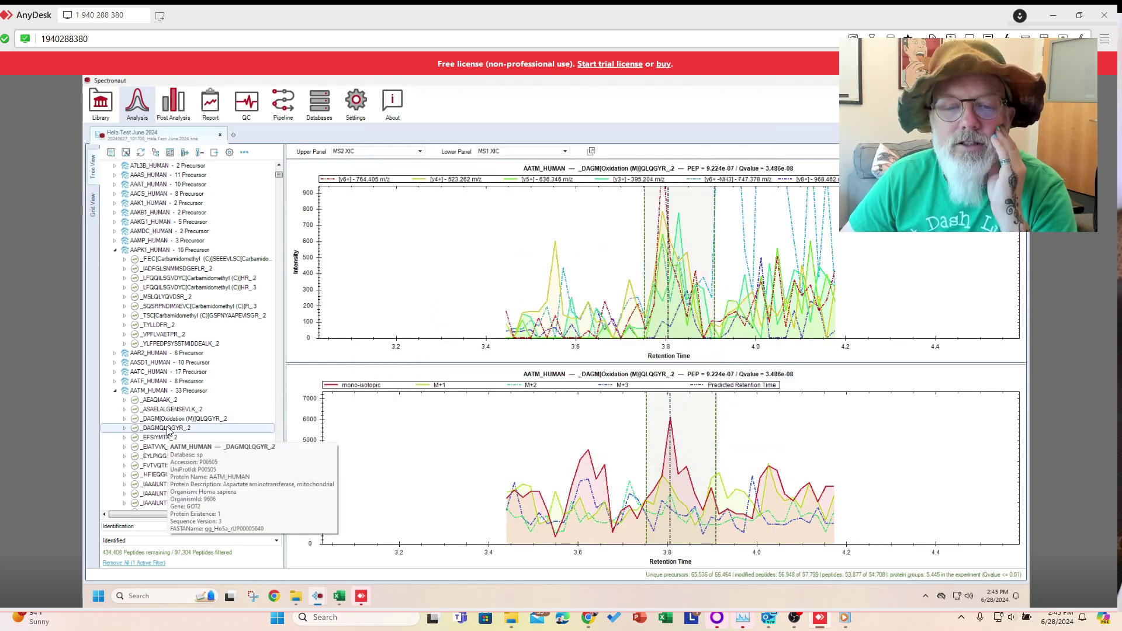
{"action": "key", "text": "Down"}
{"action": "key", "text": "Down"}
{"action": "key", "text": "Down"}
{"action": "key", "text": "Down"}
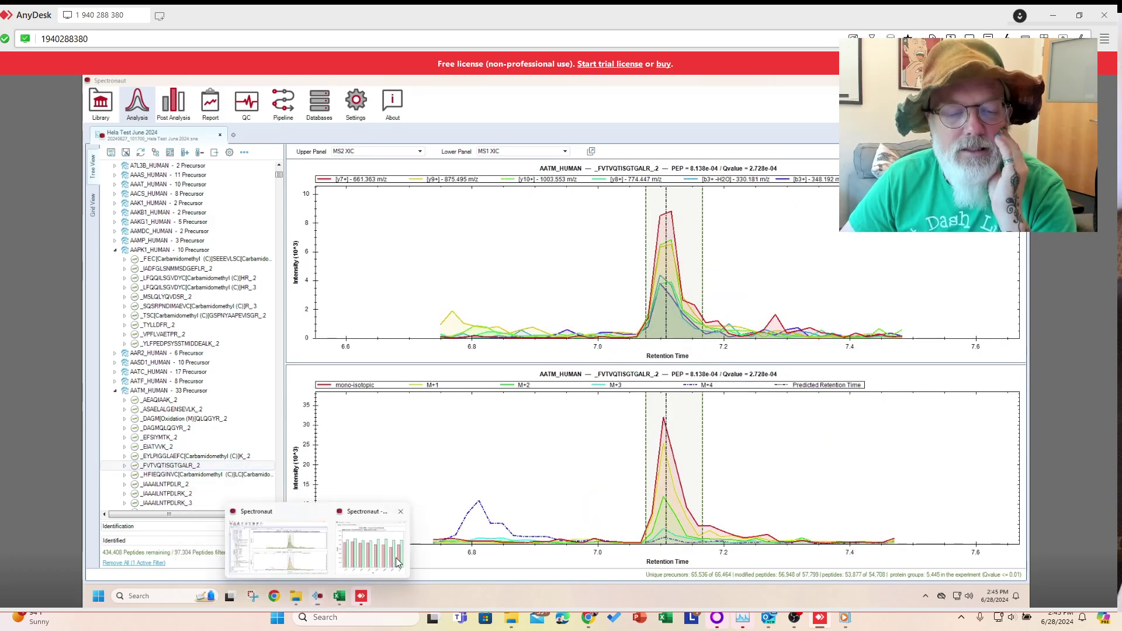
{"action": "left_click", "coordinate": [371, 558]}
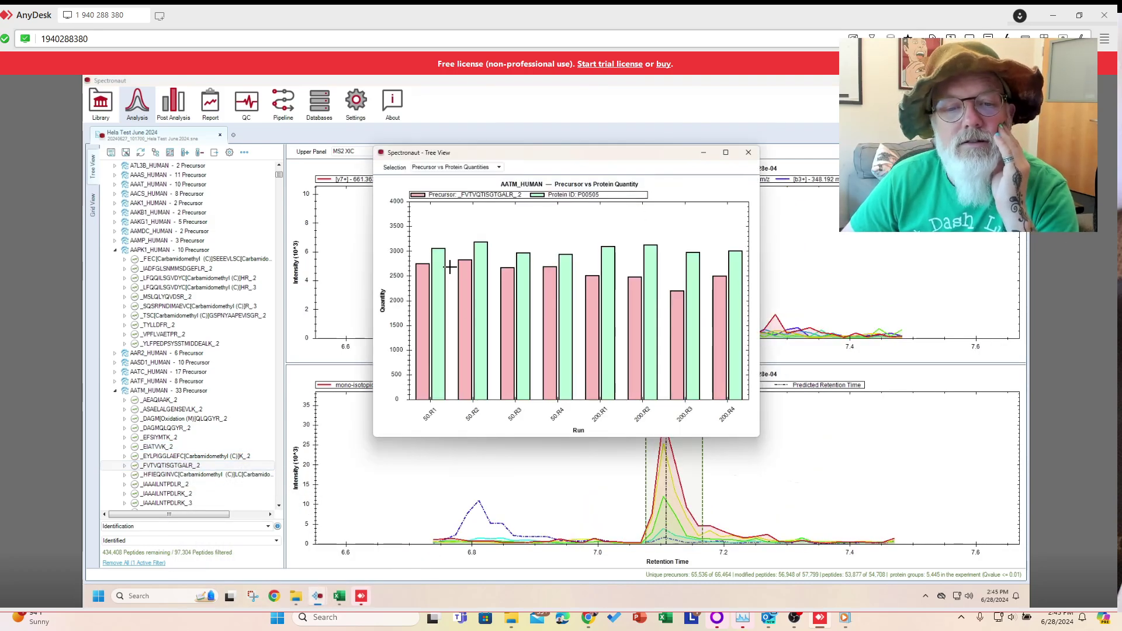
Step: Select the AATM_HUMAN precursor _IAAAILNTPDLR_.2 and review its precursor versus protein quantities across the runs
{"action": "scroll", "coordinate": [179, 457], "scroll_direction": "down", "scroll_amount": 1}
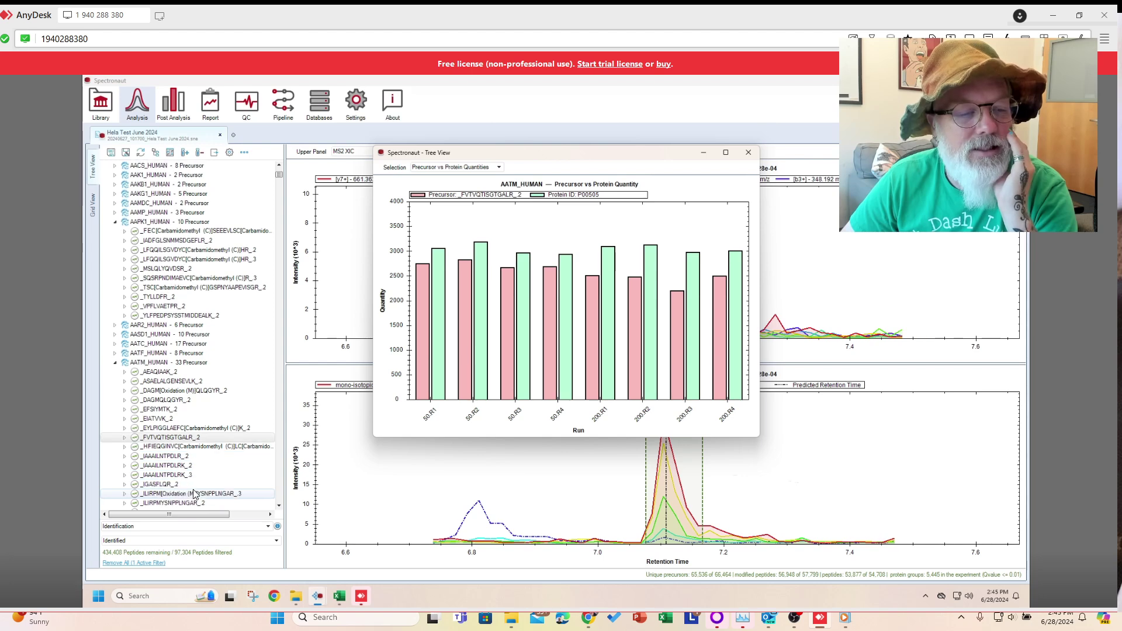
{"action": "left_click", "coordinate": [178, 457]}
{"action": "mouse_move", "coordinate": [313, 606]}
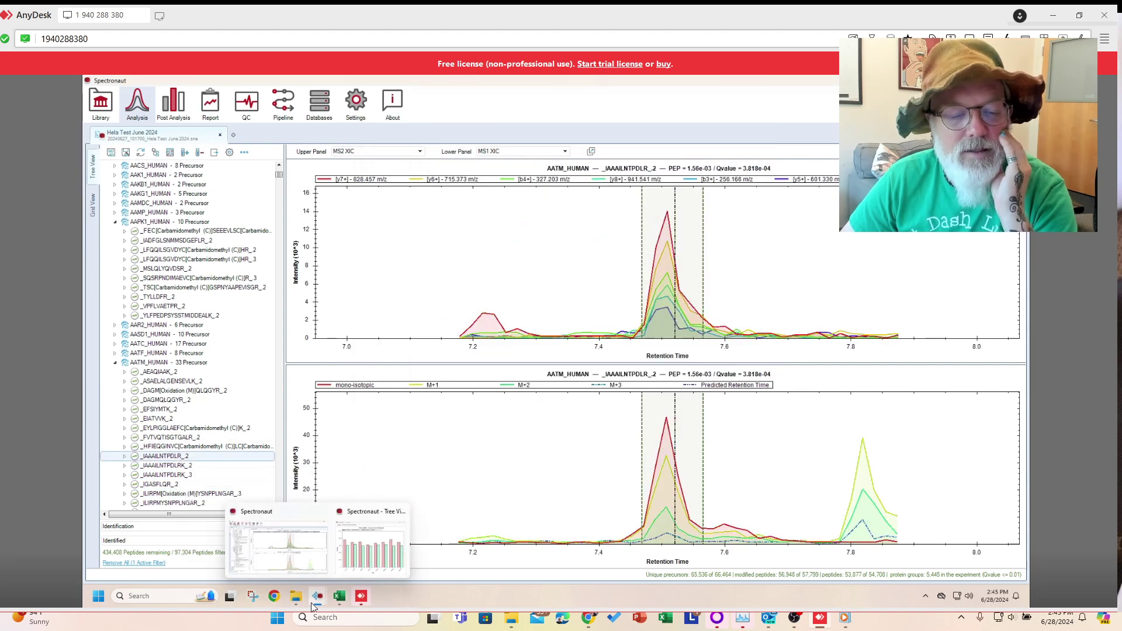
{"action": "left_click", "coordinate": [383, 565]}
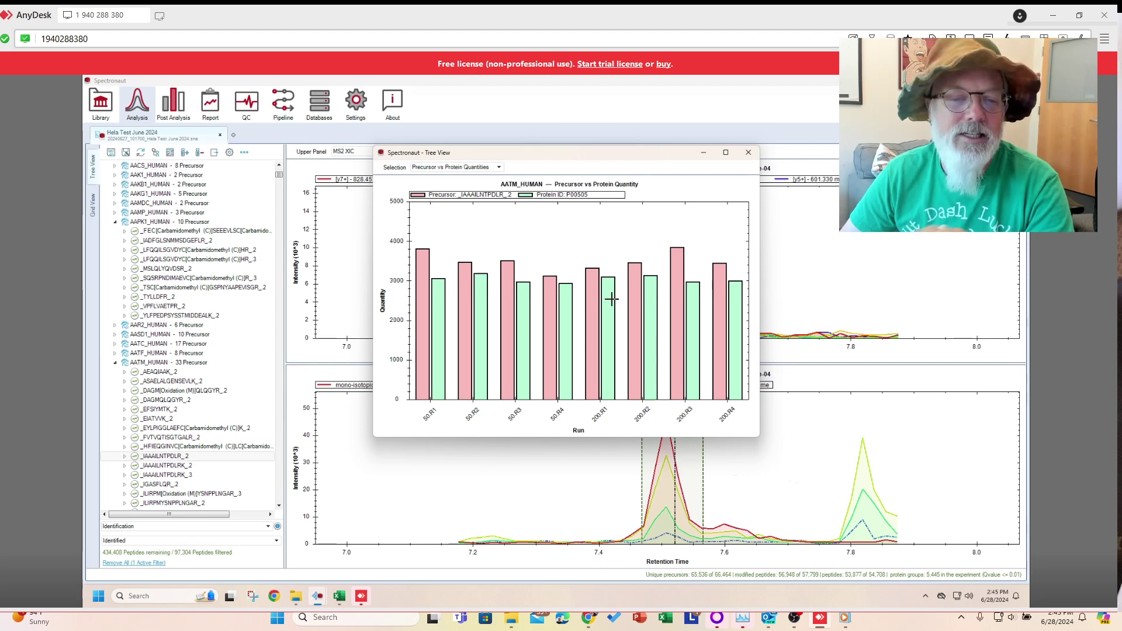
Step: Select the AATM_HUMAN precursor _IAAAILNTPDLRK_.2 and review its precursor versus protein quantities in the detached plot window
{"action": "left_click", "coordinate": [171, 465]}
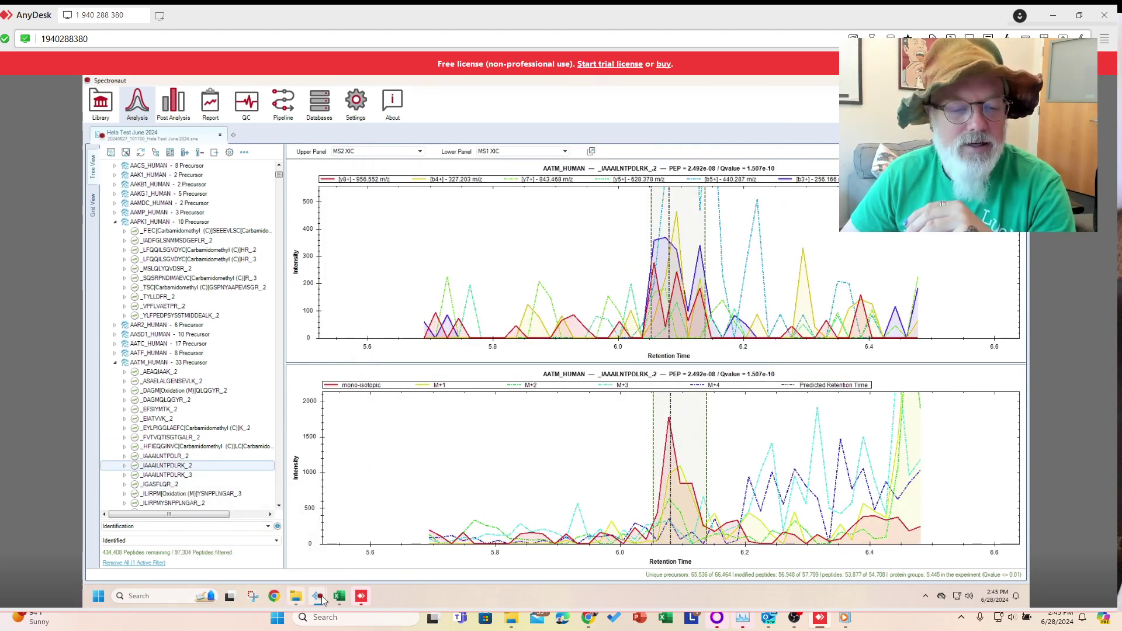
{"action": "mouse_move", "coordinate": [327, 596]}
{"action": "left_click", "coordinate": [373, 562]}
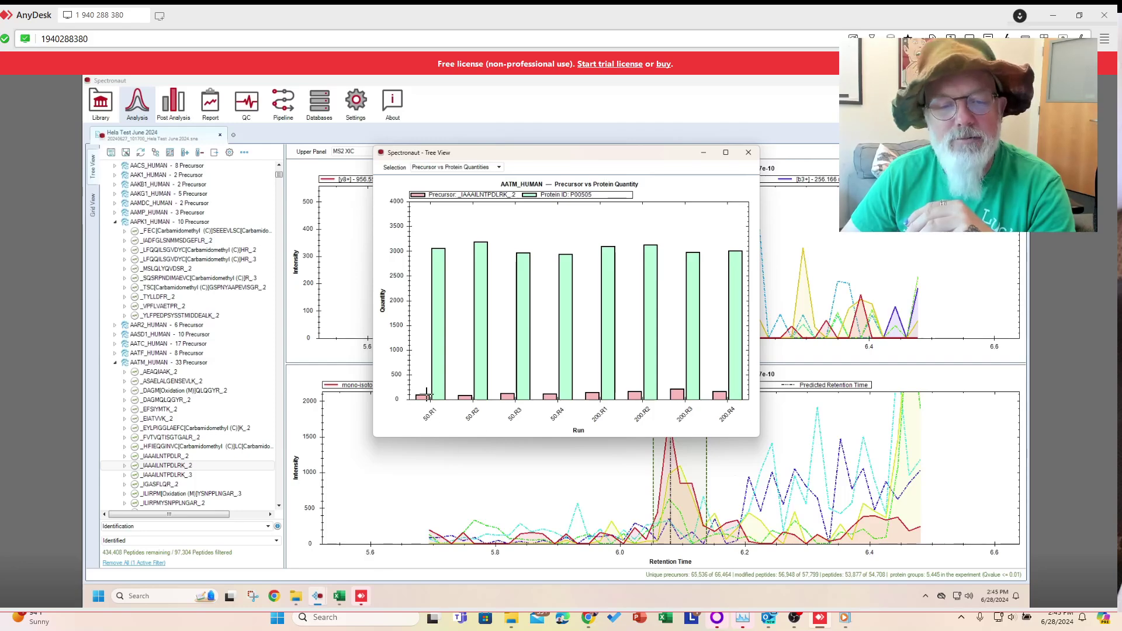
{"action": "left_click_drag", "start_coordinate": [569, 154], "coordinate": [509, 150]}
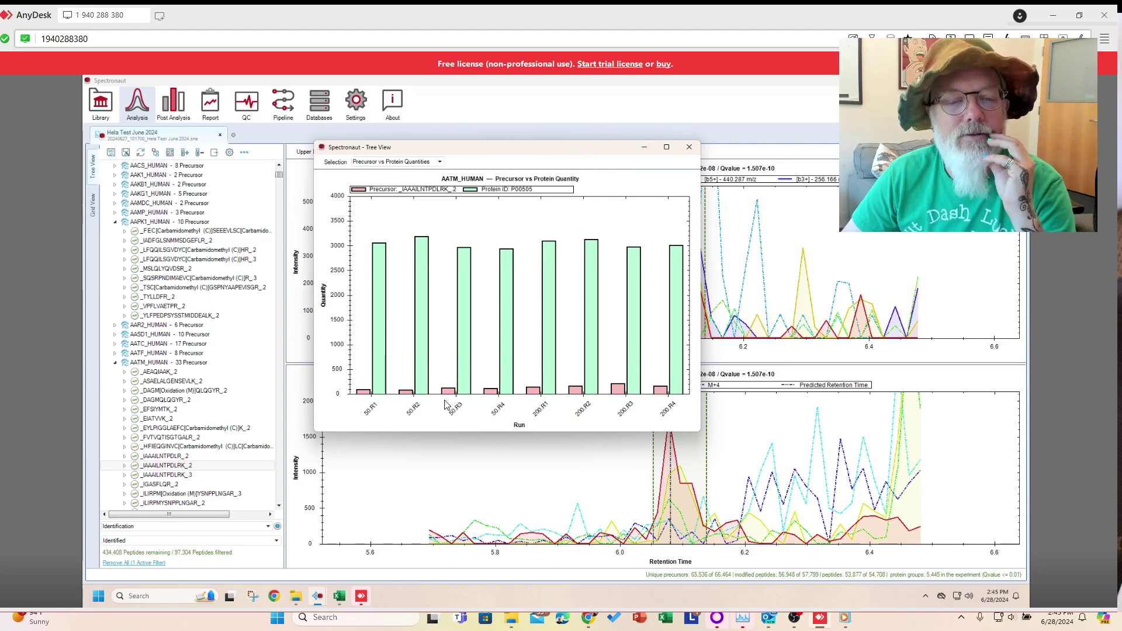
Step: Select the AATM_HUMAN precursor _IAAAILNTPDLRK_.3 and review its precursor versus protein quantities in the detached plot window
{"action": "scroll", "coordinate": [193, 406], "scroll_direction": "down", "scroll_amount": 1}
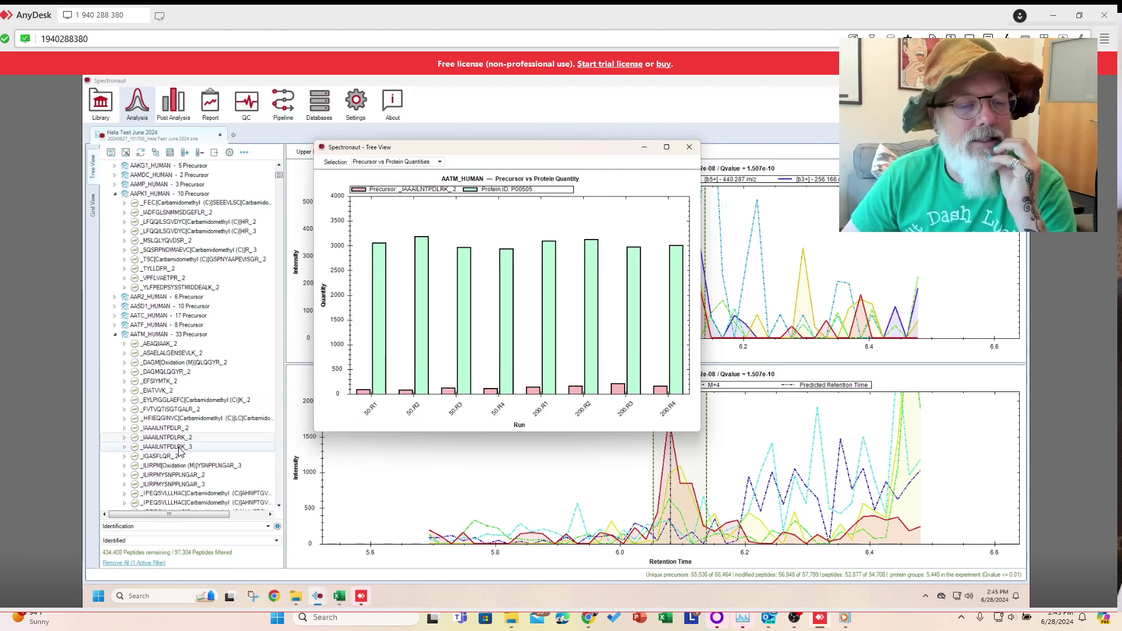
{"action": "left_click", "coordinate": [185, 447]}
{"action": "mouse_move", "coordinate": [318, 595]}
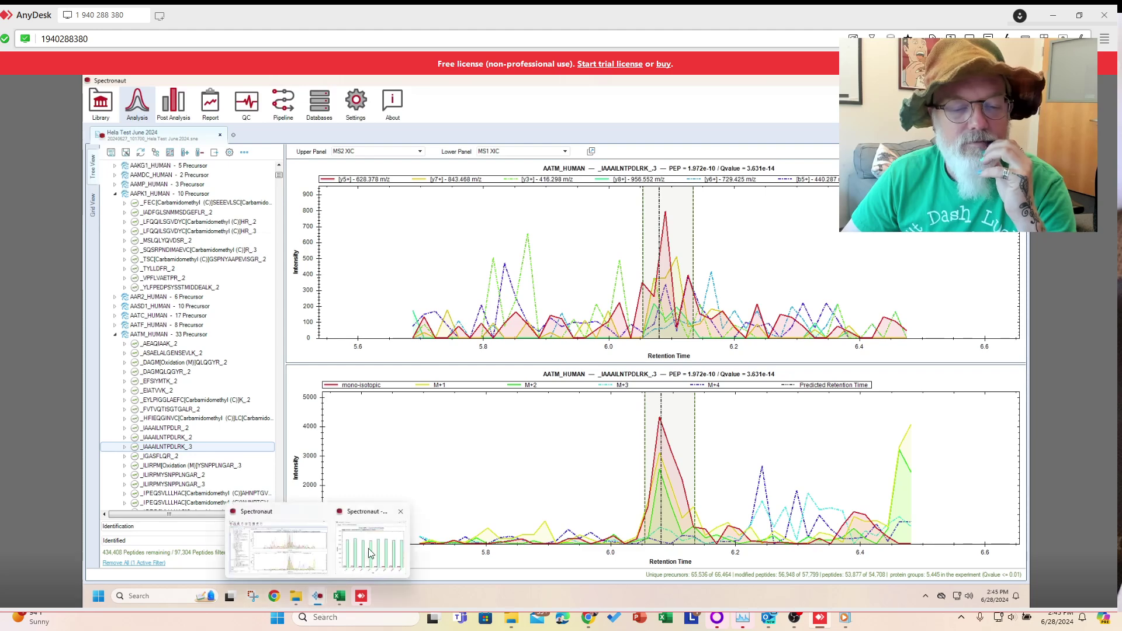
{"action": "left_click", "coordinate": [401, 516]}
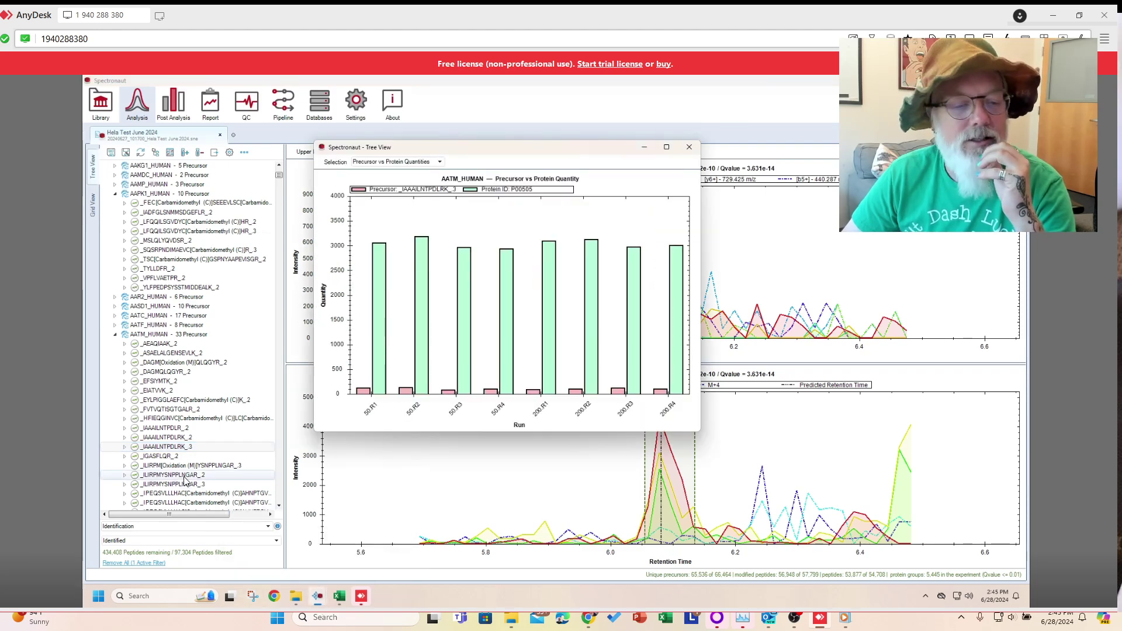
Step: Select the AATM_HUMAN precursor _ISVAGVTSSNVGYLAHAIHQVTK_.3 and review its precursor versus protein quantities across the runs
{"action": "scroll", "coordinate": [193, 479], "scroll_direction": "down", "scroll_amount": 1}
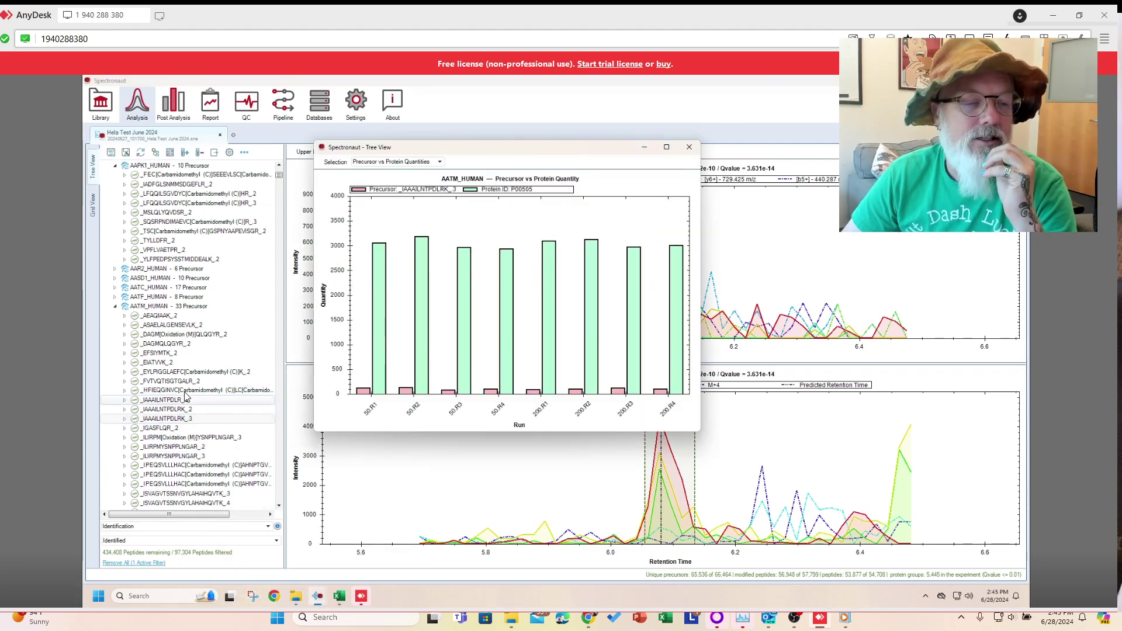
{"action": "left_click", "coordinate": [193, 494]}
{"action": "mouse_move", "coordinate": [318, 595]}
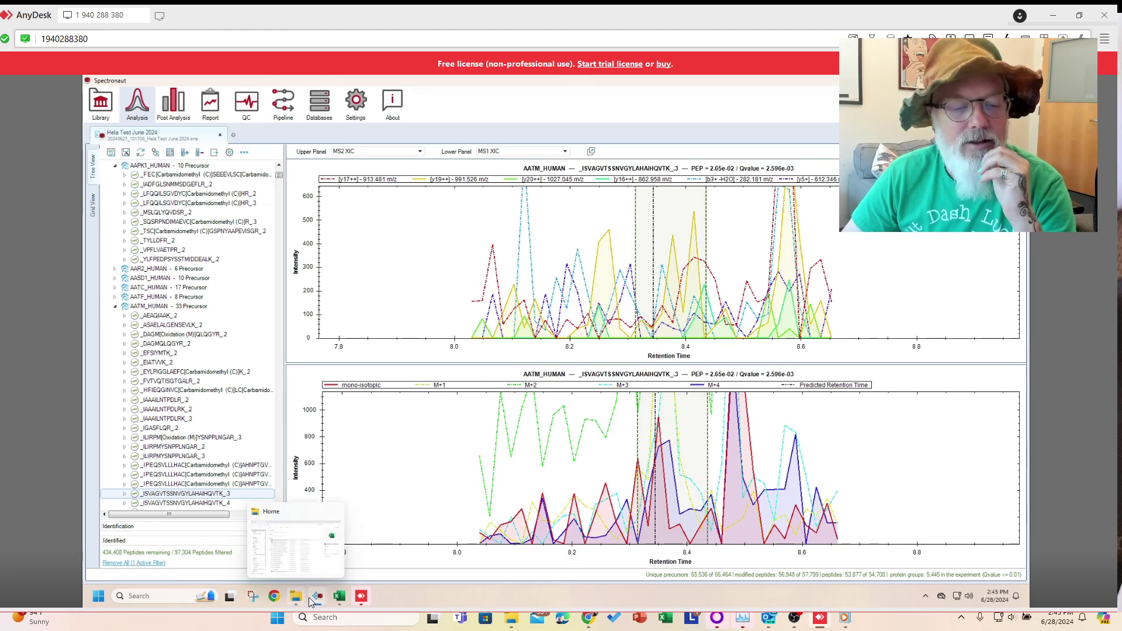
{"action": "left_click", "coordinate": [379, 561]}
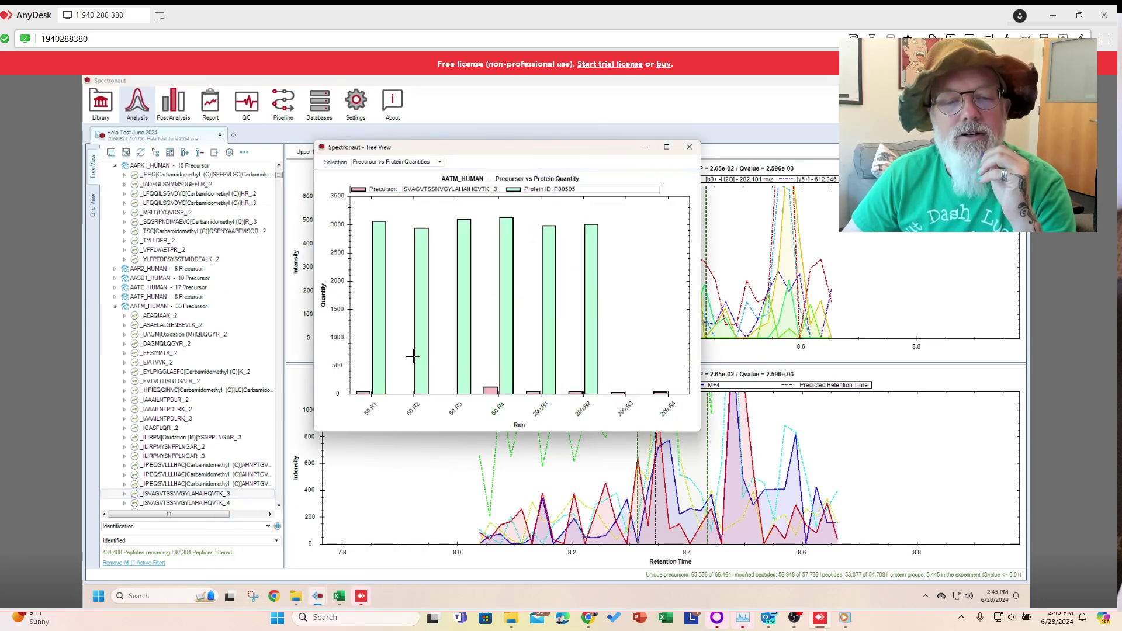
Step: Go through the AATM_HUMAN precursors from _ISVAGVTSSNVGYLAHAIHQVTK_.4 to _PTWGNHTPIFR_.3 and review the latter's precursor versus protein quantities
{"action": "scroll", "coordinate": [216, 476], "scroll_direction": "down", "scroll_amount": 1}
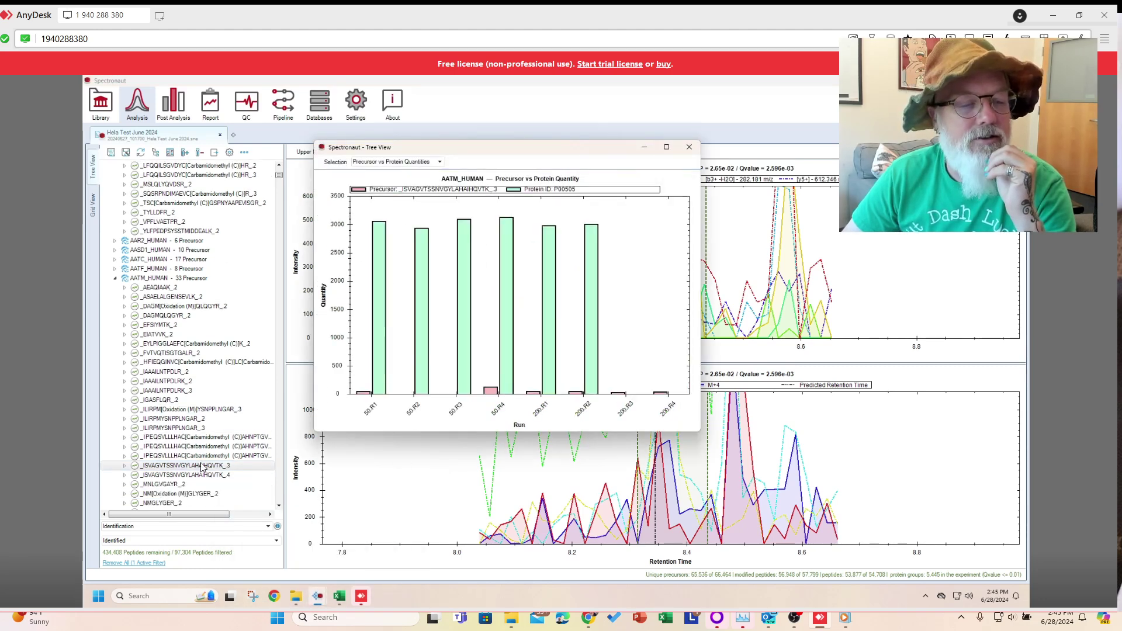
{"action": "left_click", "coordinate": [219, 475]}
{"action": "scroll", "coordinate": [193, 476], "scroll_direction": "down", "scroll_amount": 2}
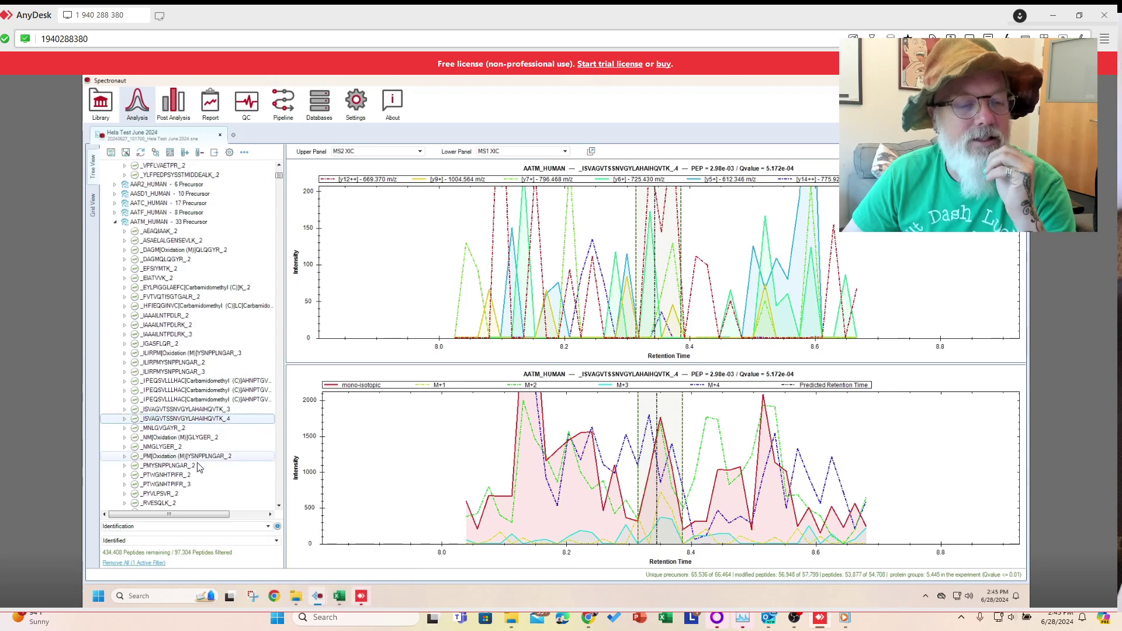
{"action": "left_click", "coordinate": [182, 476]}
{"action": "left_click", "coordinate": [183, 483]}
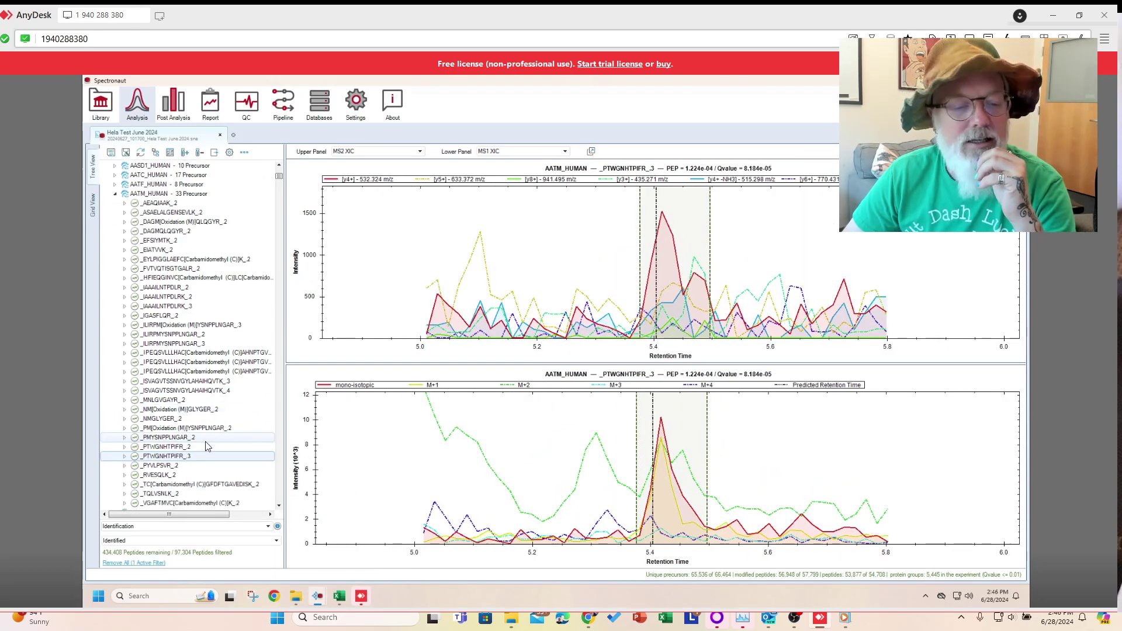
{"action": "scroll", "coordinate": [187, 485], "scroll_direction": "down", "scroll_amount": 1}
{"action": "mouse_move", "coordinate": [318, 598]}
{"action": "left_click", "coordinate": [379, 546]}
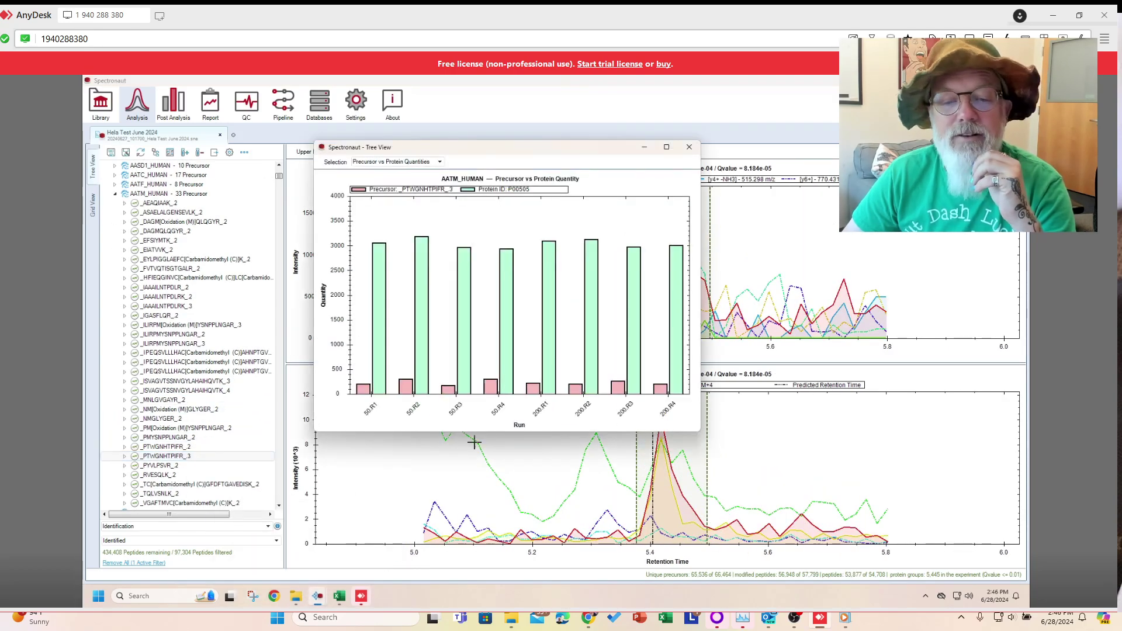
{"action": "left_click_drag", "start_coordinate": [432, 154], "coordinate": [690, 183]}
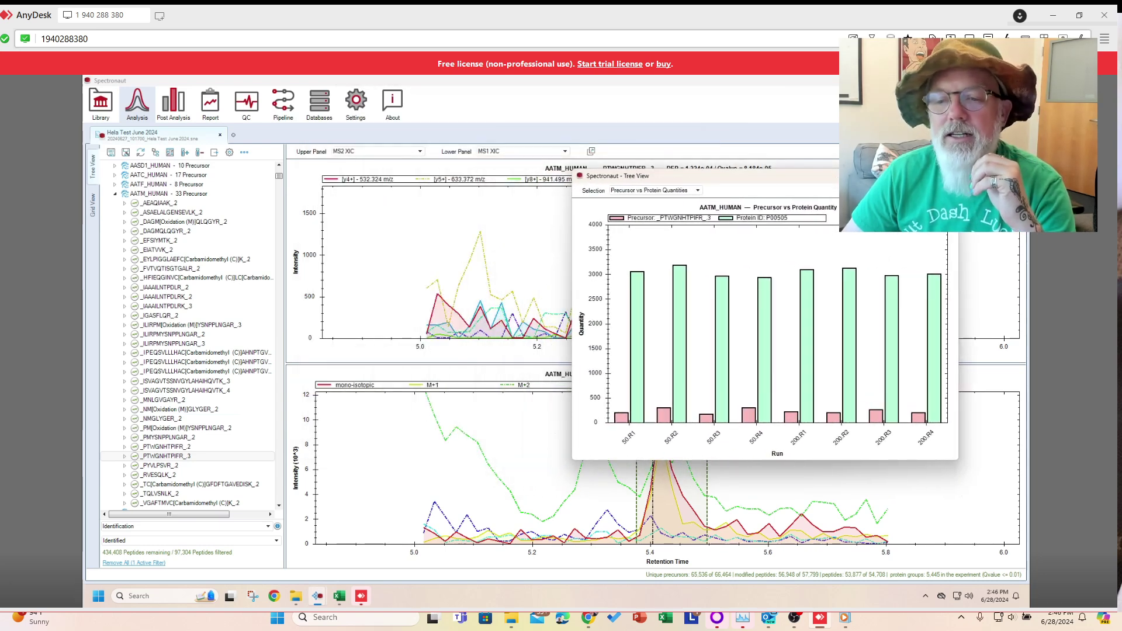
{"action": "left_click", "coordinate": [279, 359]}
{"action": "scroll", "coordinate": [280, 359], "scroll_direction": "down", "scroll_amount": 3}
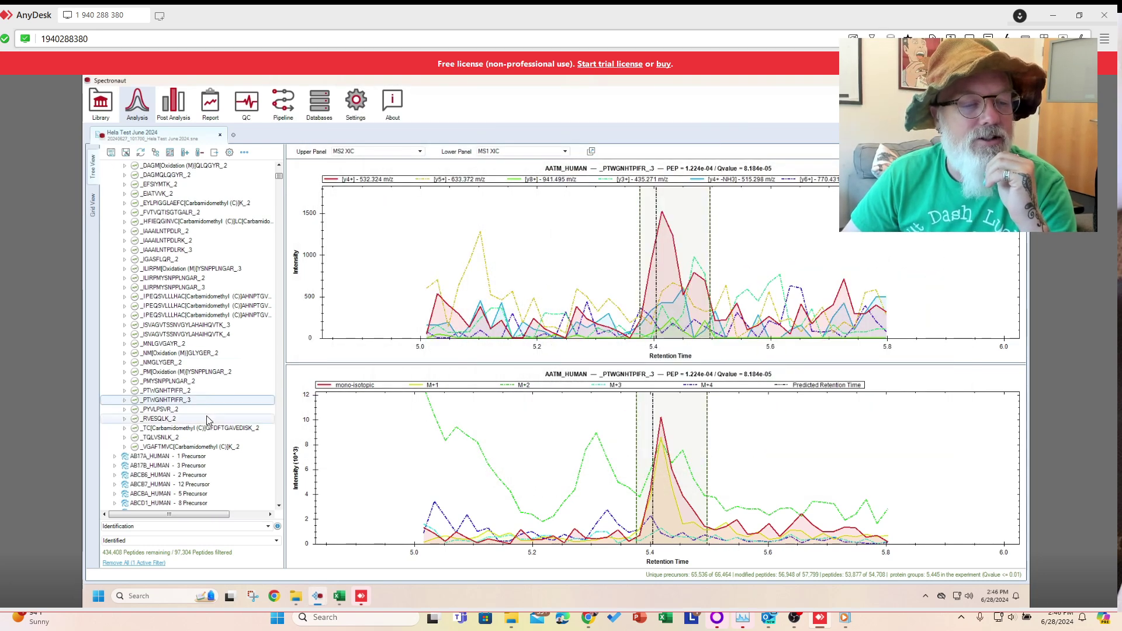
Step: Review the experiment's advanced DIA quantification settings, including the description of DeepQuant Correction [Beta], and leave without applying changes
{"action": "left_click", "coordinate": [229, 153]}
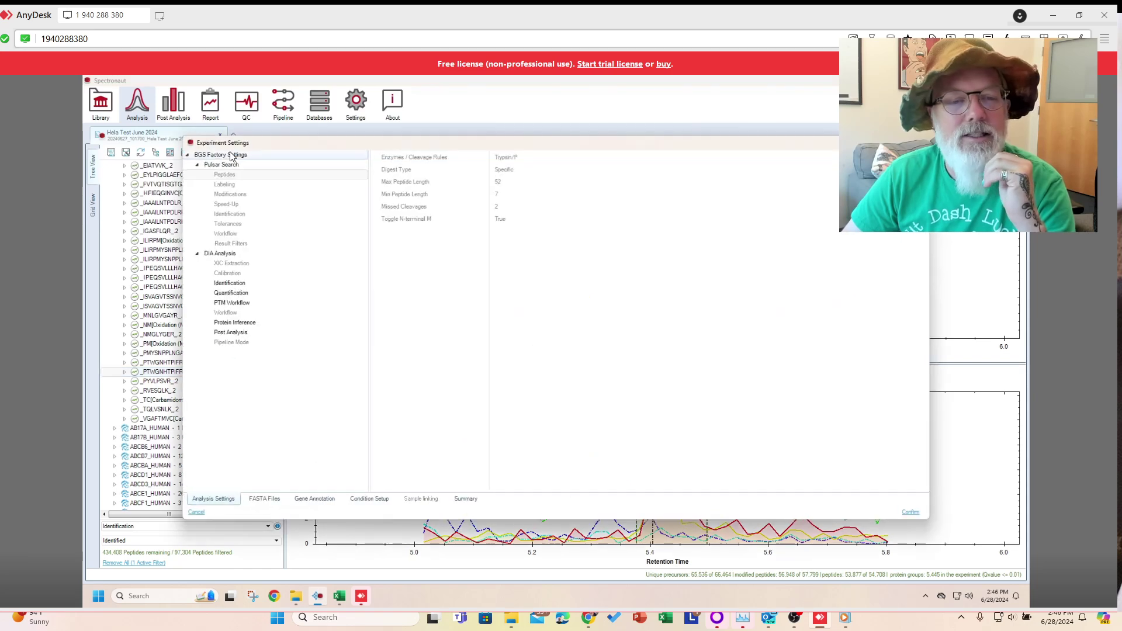
{"action": "left_click", "coordinate": [263, 295]}
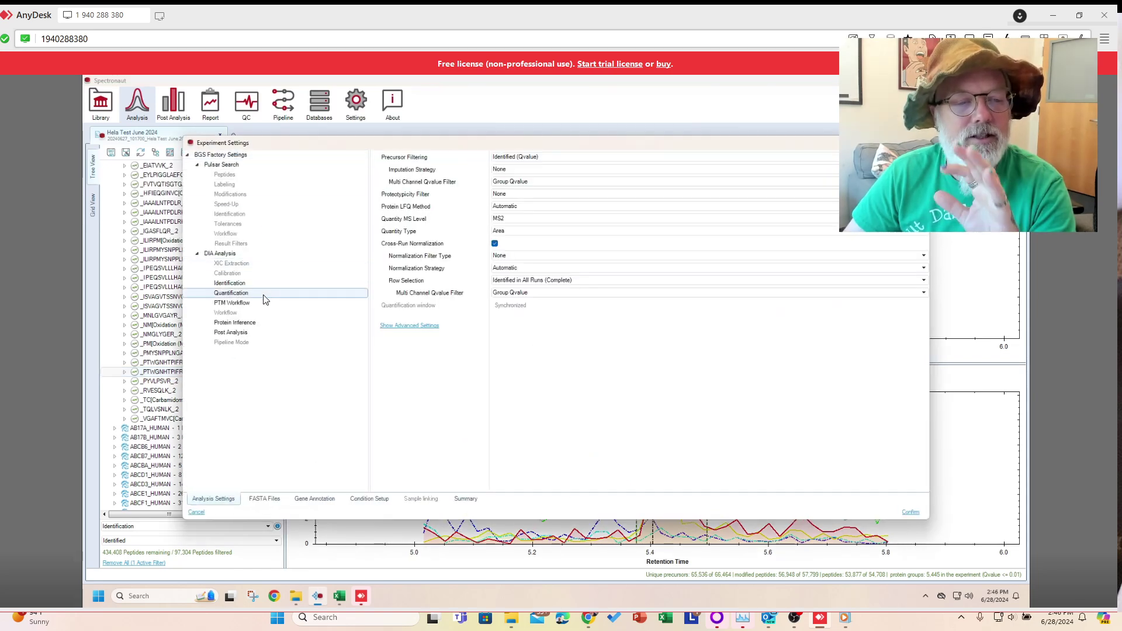
{"action": "left_click", "coordinate": [430, 329]}
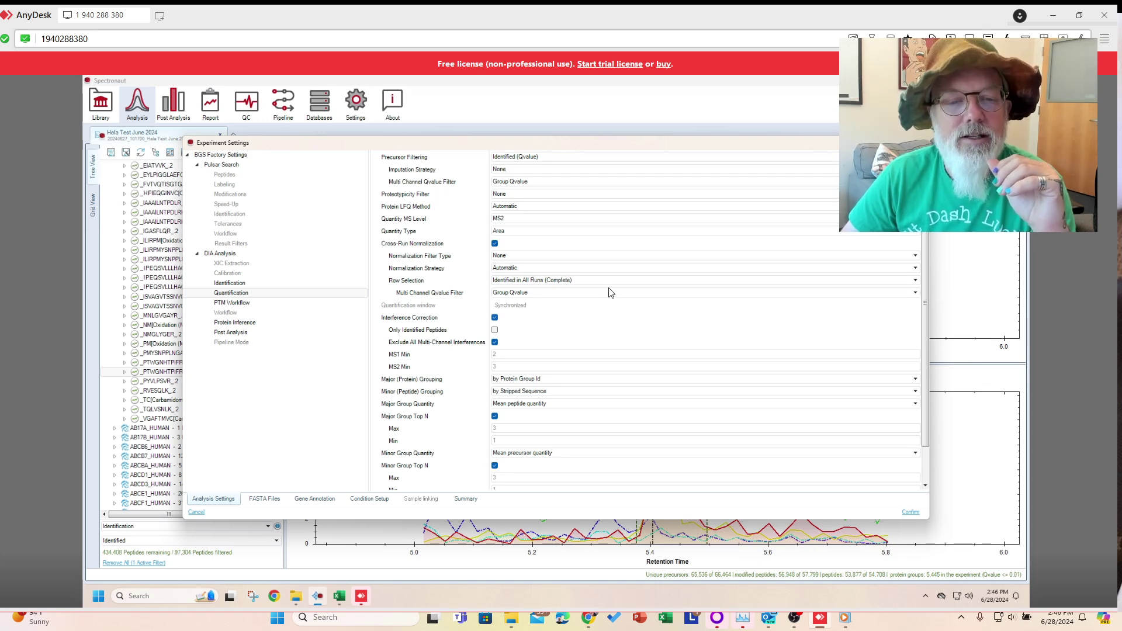
{"action": "scroll", "coordinate": [612, 287], "scroll_direction": "down", "scroll_amount": 2}
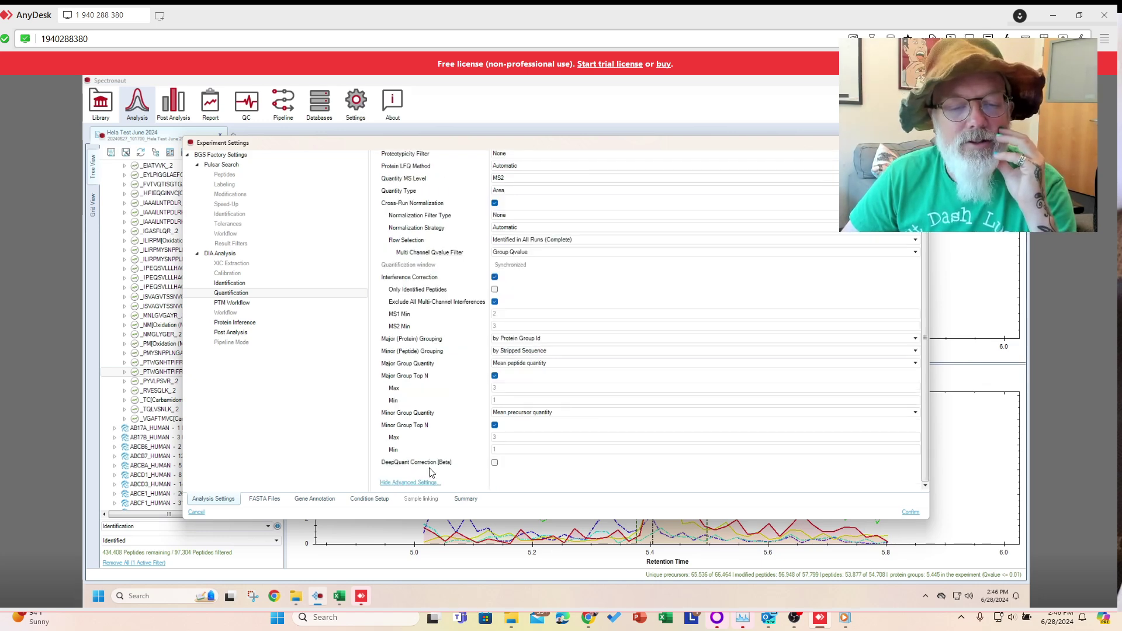
{"action": "mouse_move", "coordinate": [433, 466]}
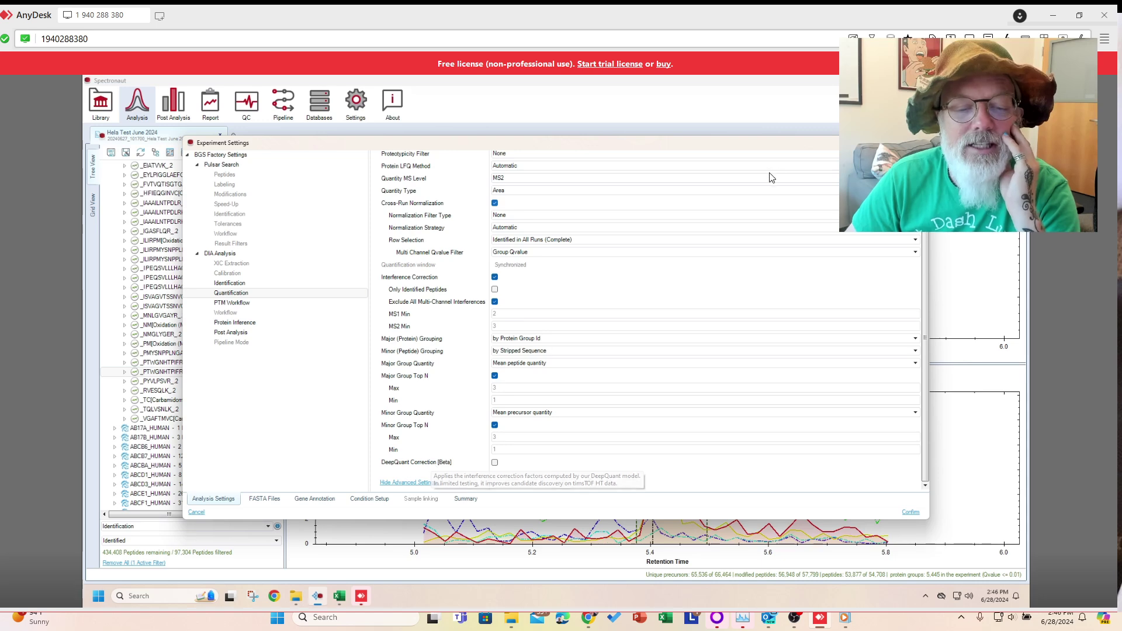
{"action": "key", "text": "Escape"}
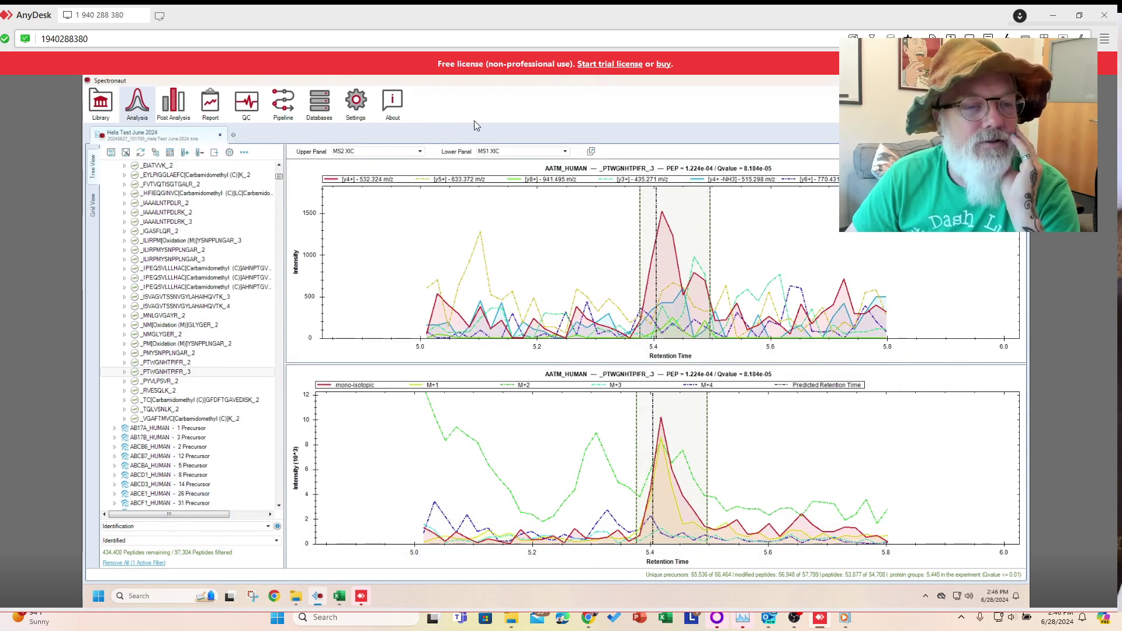
Step: View the volcano plot and the principal component analysis of the 200 / 50 comparison in the post analysis
{"action": "left_click", "coordinate": [185, 101]}
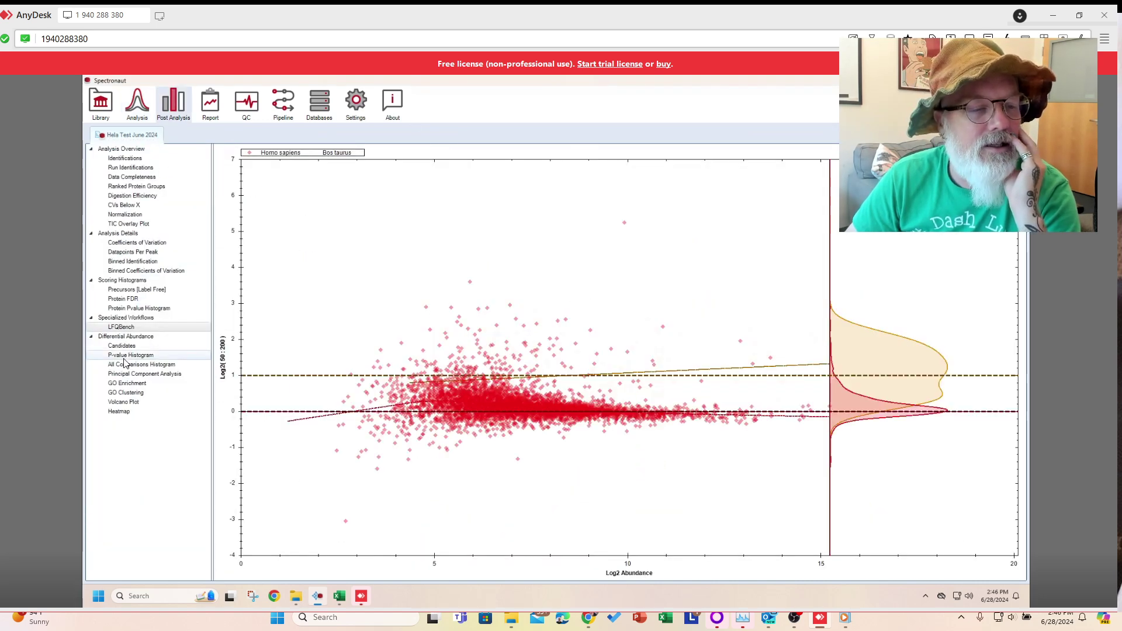
{"action": "left_click", "coordinate": [126, 402]}
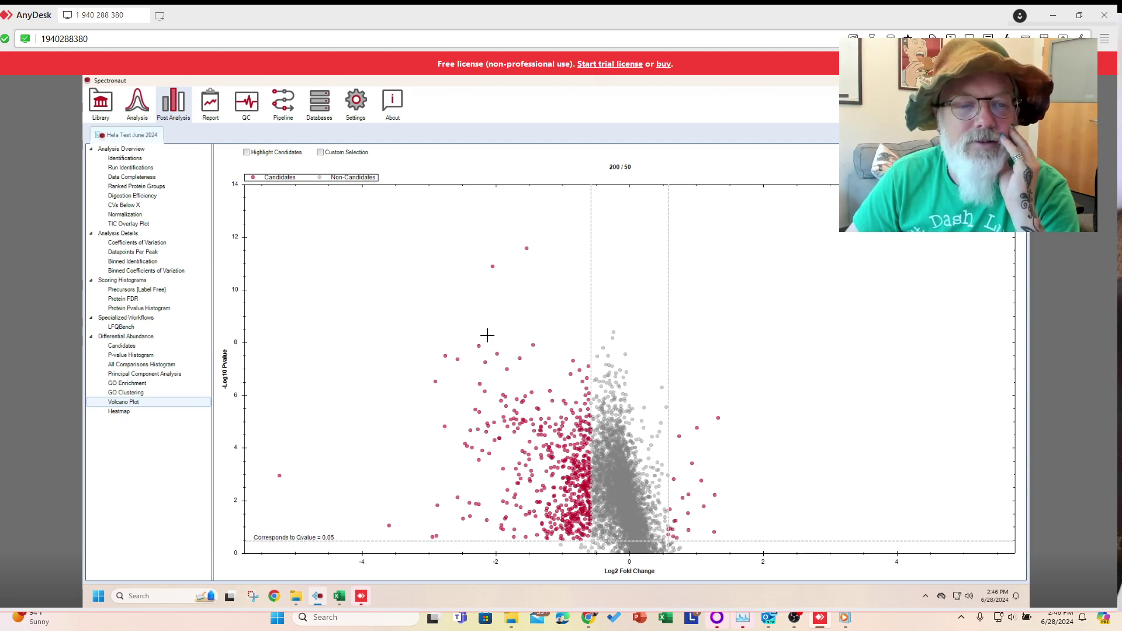
{"action": "left_click", "coordinate": [152, 374]}
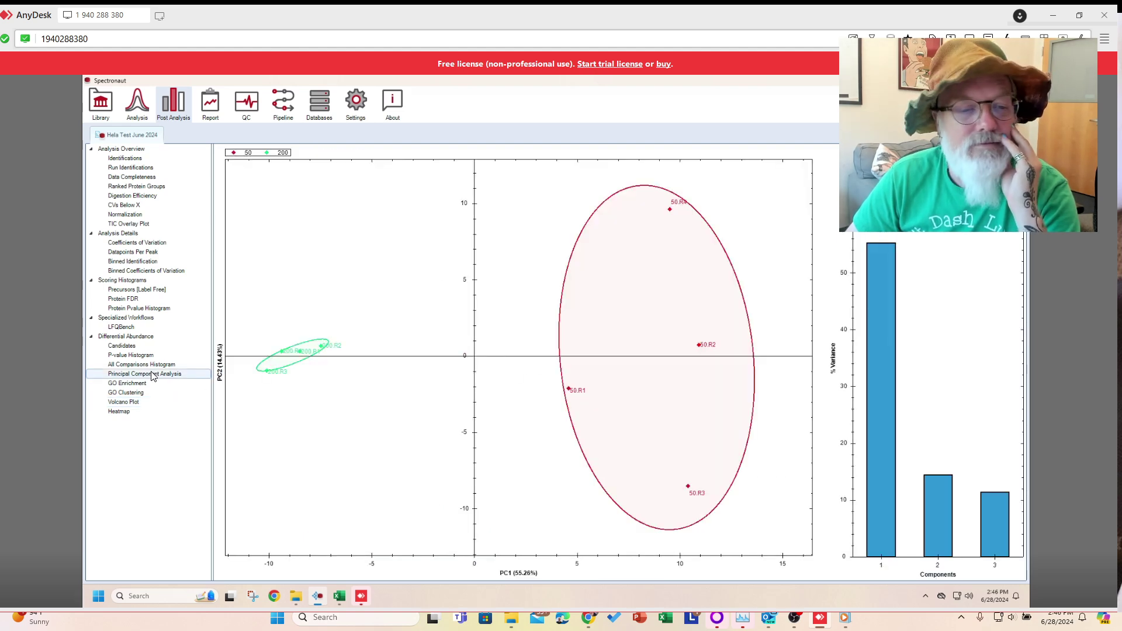
Step: Open the differential abundance candidates and switch both quantity plots of Q9NWT6 from log10 to linear scale
{"action": "left_click", "coordinate": [134, 348]}
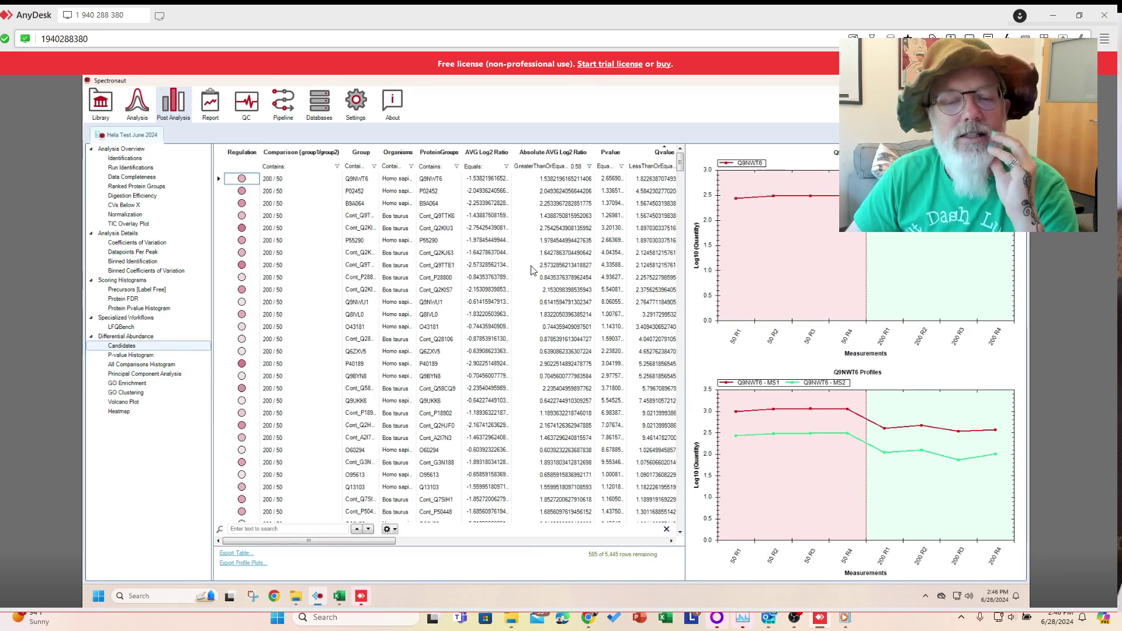
{"action": "scroll", "coordinate": [508, 315], "scroll_direction": "down", "scroll_amount": 2}
{"action": "scroll", "coordinate": [507, 316], "scroll_direction": "up", "scroll_amount": 2}
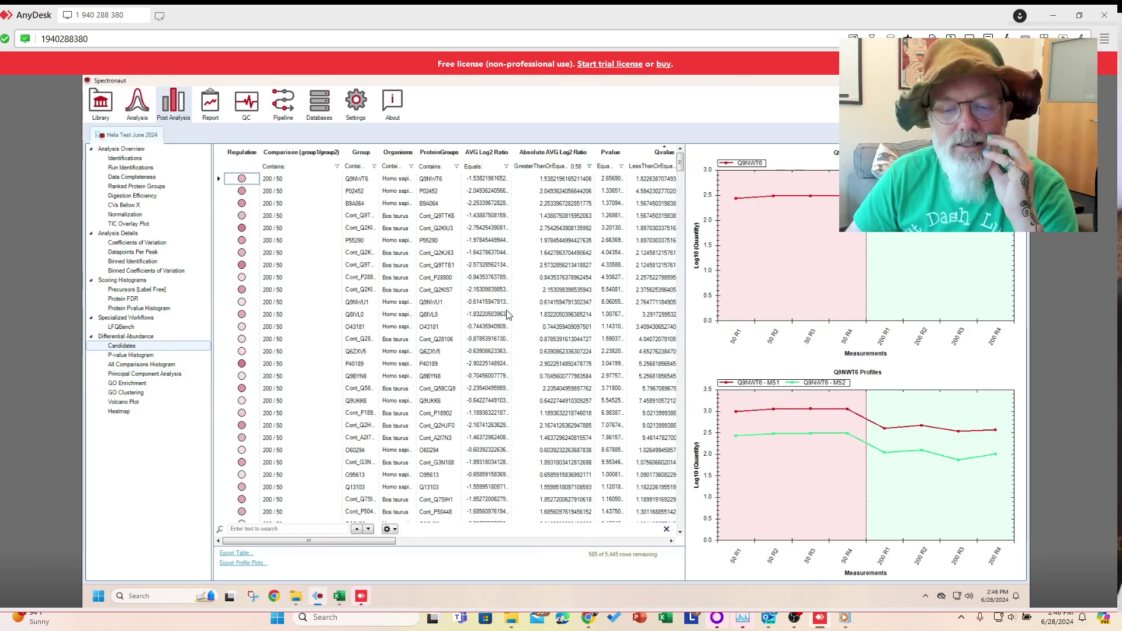
{"action": "right_click", "coordinate": [801, 260]}
{"action": "left_click", "coordinate": [841, 377]}
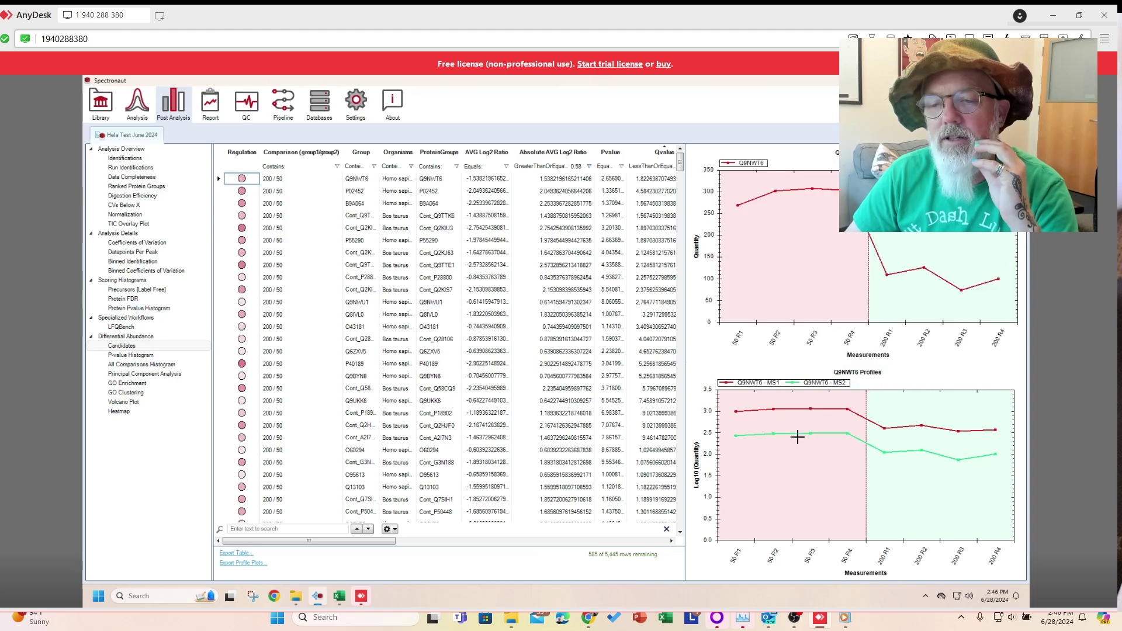
{"action": "right_click", "coordinate": [799, 459]}
{"action": "left_click", "coordinate": [864, 552]}
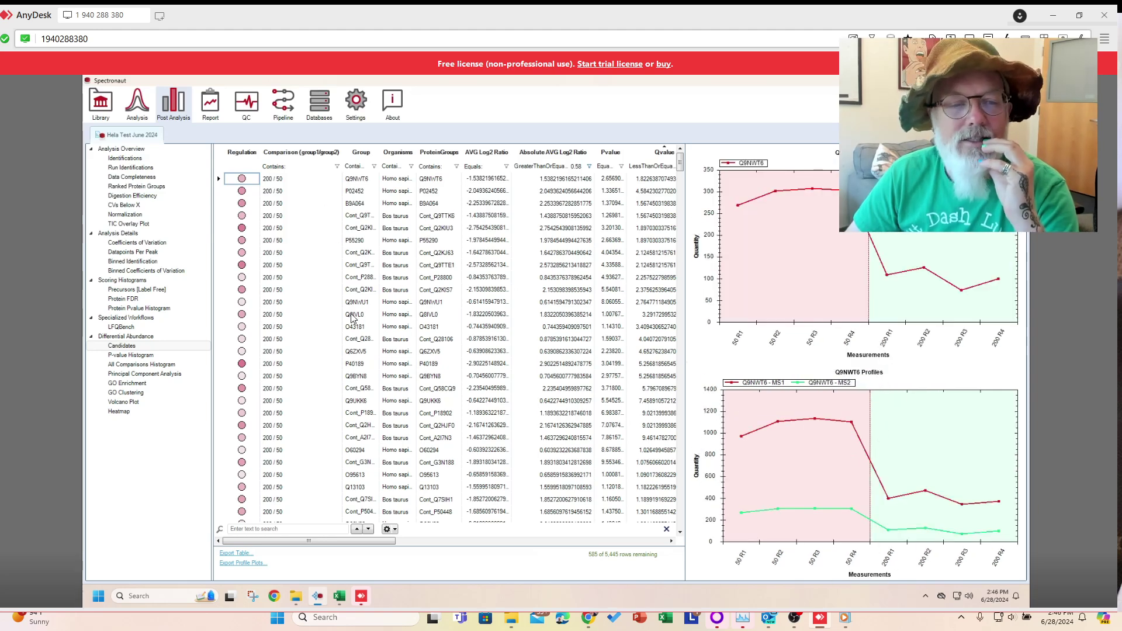
Step: Compare the quantity profiles of candidates P02452, B9A064, Q8IVL0, Q6ZXV5 and Cont_Q58CQ9 across the 50 and 200 runs
{"action": "left_click", "coordinate": [284, 192]}
{"action": "left_click", "coordinate": [285, 205]}
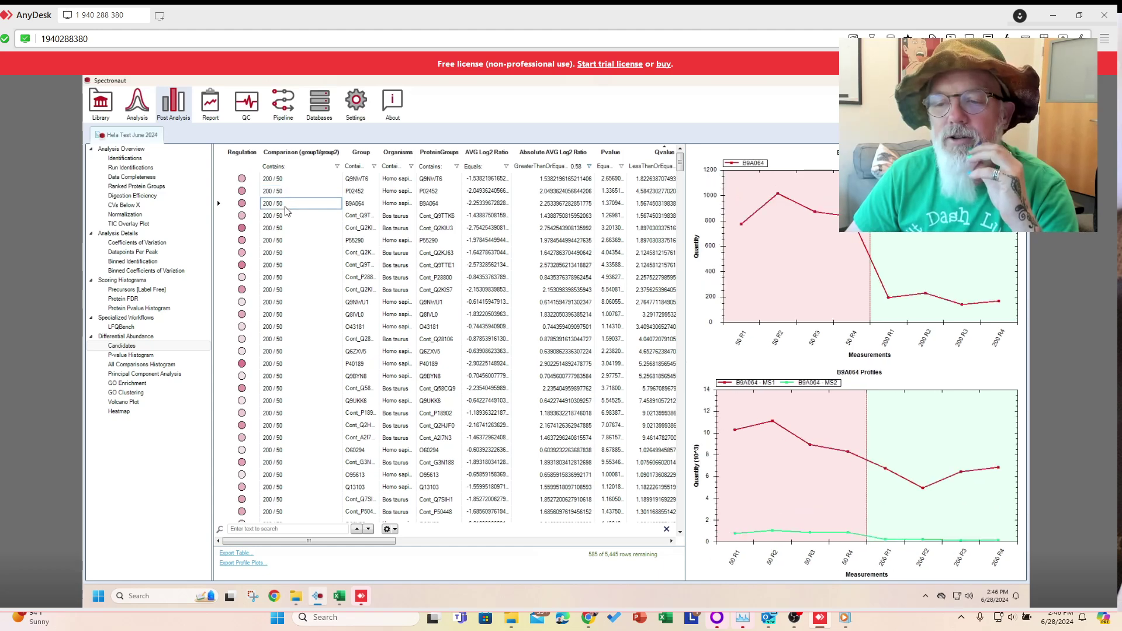
{"action": "left_click", "coordinate": [305, 315]}
{"action": "left_click", "coordinate": [301, 353]}
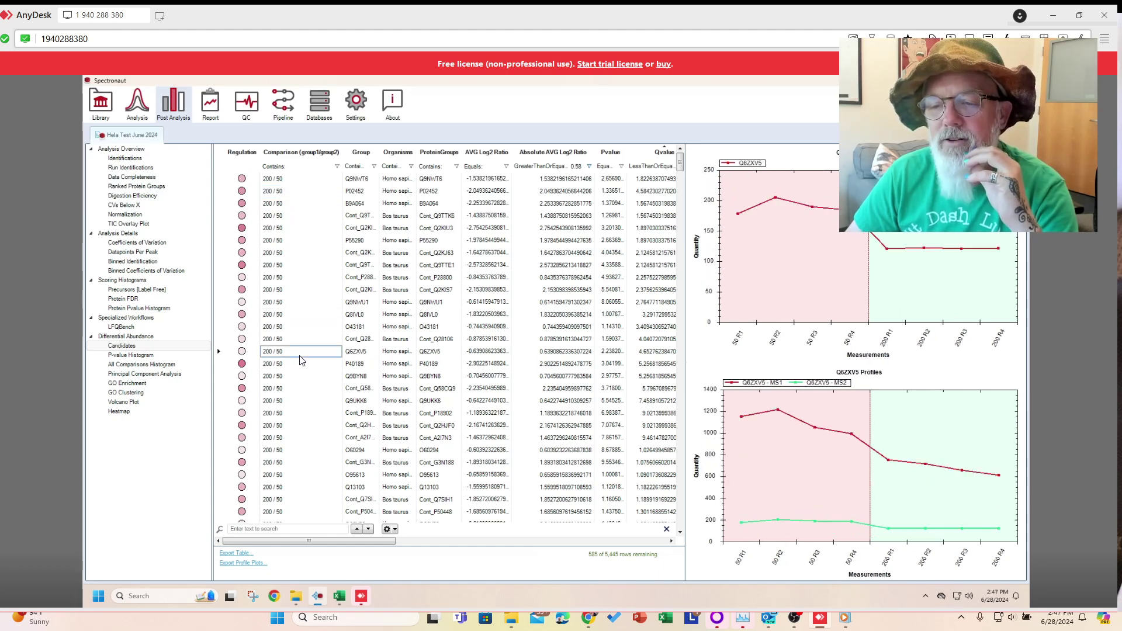
{"action": "left_click", "coordinate": [300, 387]}
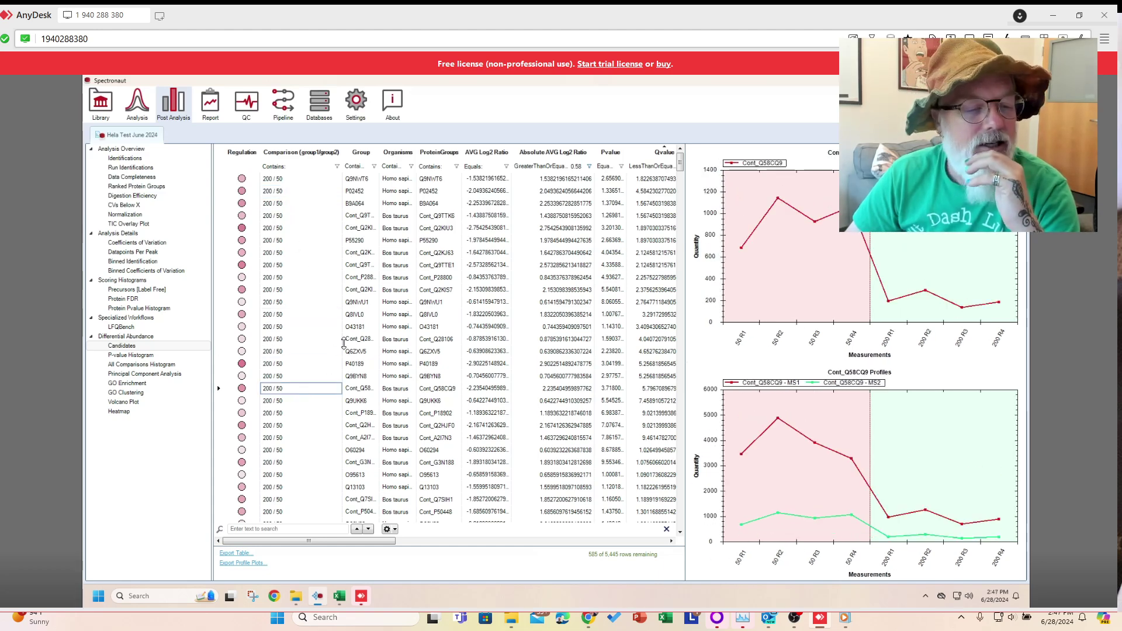
Step: Enable DeepQuant Correction [Beta] in the experiment's advanced quantification settings and apply it to the analysis
{"action": "left_click", "coordinate": [143, 112]}
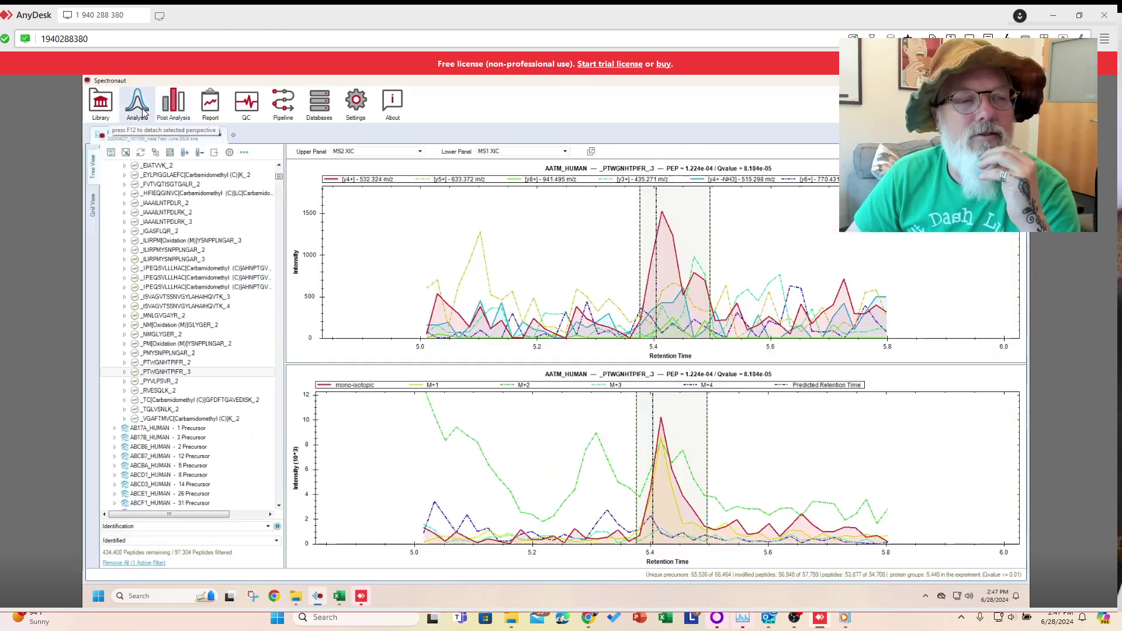
{"action": "left_click", "coordinate": [229, 152]}
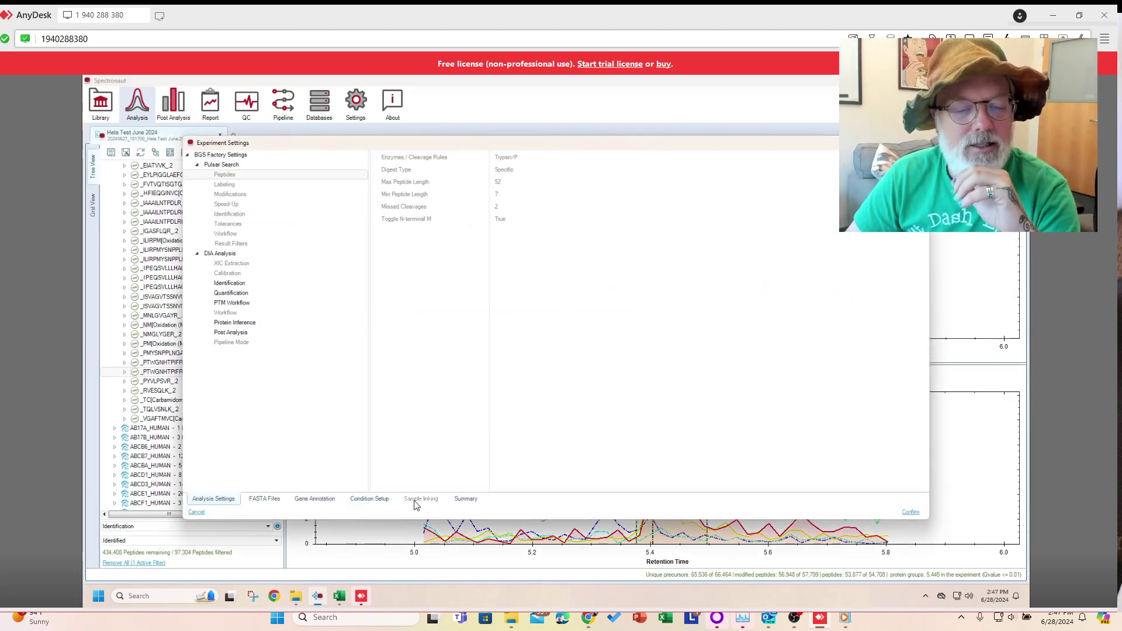
{"action": "left_click", "coordinate": [253, 294]}
{"action": "left_click", "coordinate": [409, 326]}
{"action": "scroll", "coordinate": [599, 349], "scroll_direction": "down", "scroll_amount": 1}
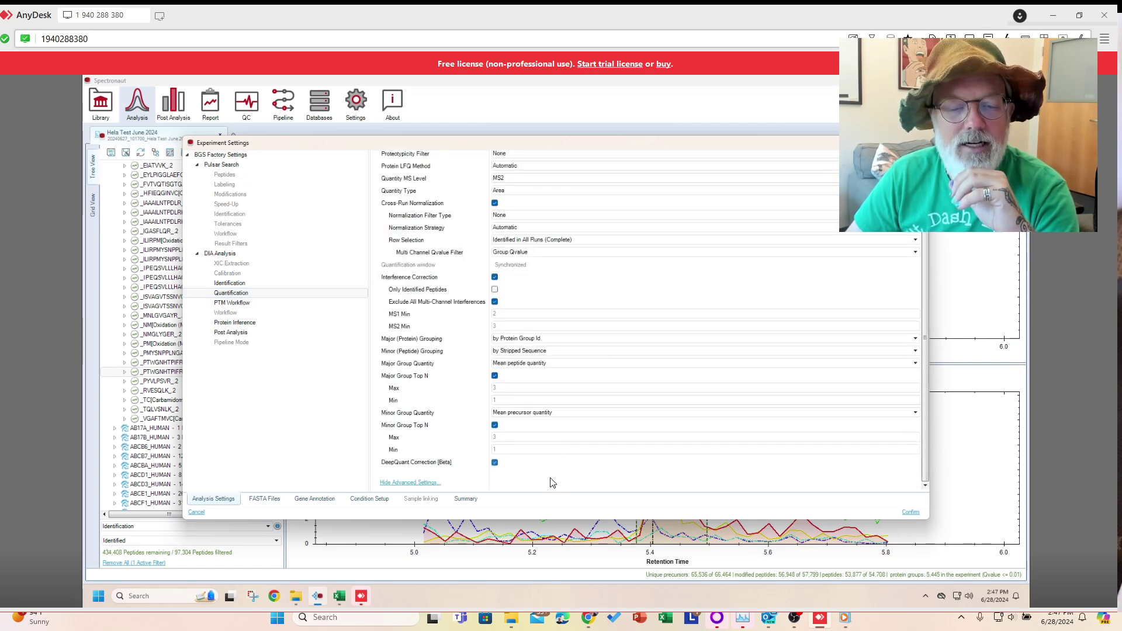
{"action": "left_click", "coordinate": [919, 517]}
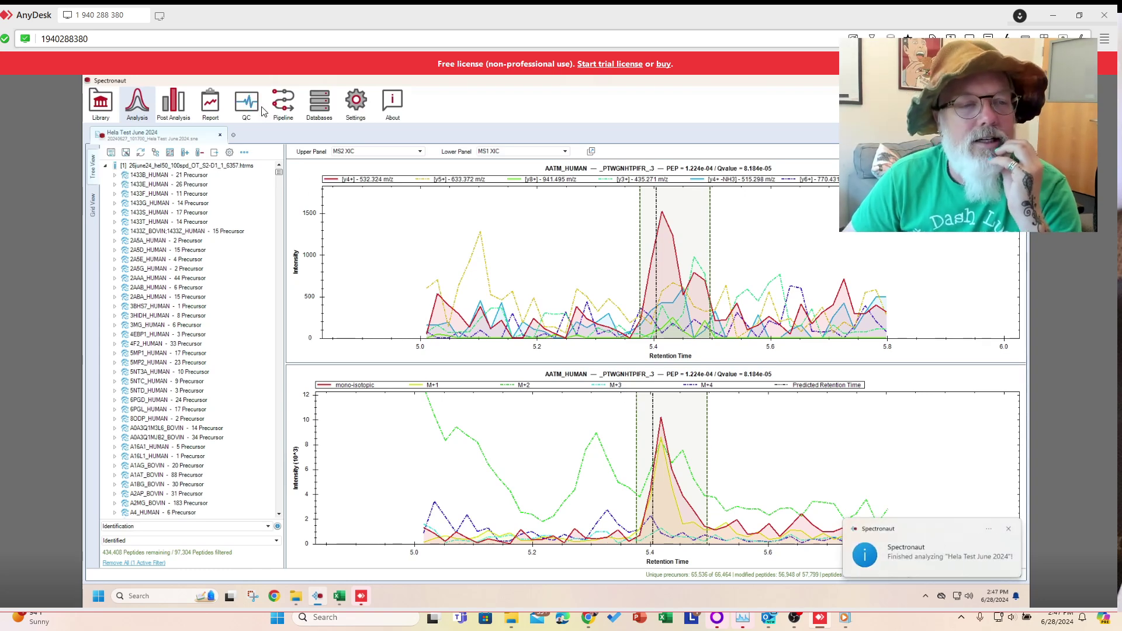
Step: Review the recalculated candidates' MS1 and MS2 profiles, going through Q9NWT6, P02452, Cont_Q58CQ9, P40189, B9A064 and O00391
{"action": "left_click", "coordinate": [184, 110]}
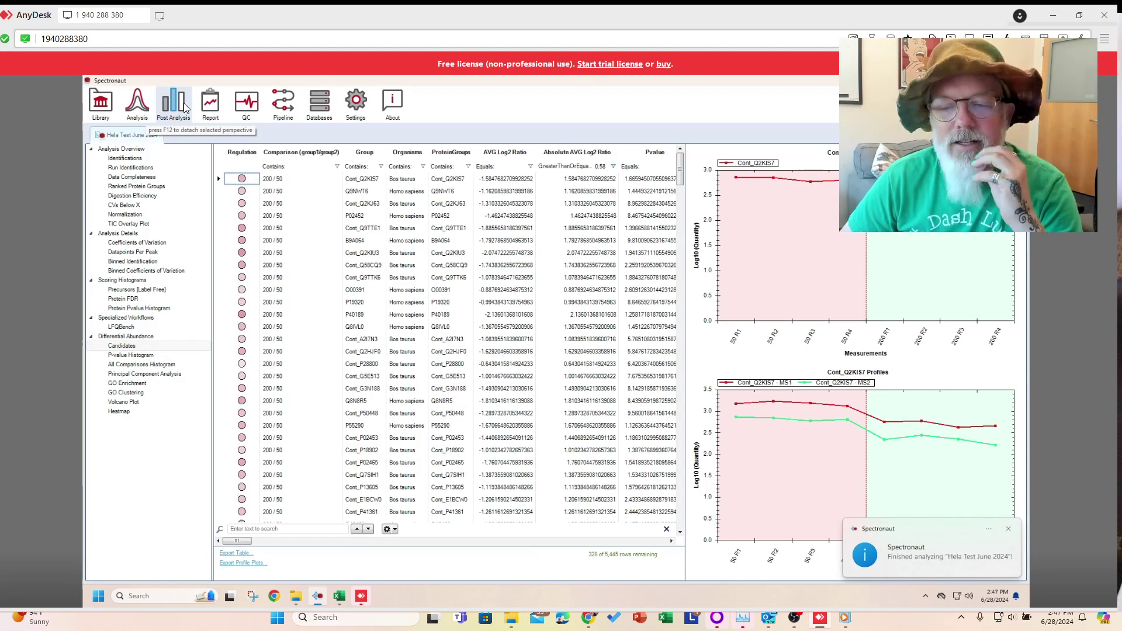
{"action": "left_click", "coordinate": [279, 194]}
{"action": "left_click", "coordinate": [288, 216]}
{"action": "left_click", "coordinate": [303, 263]}
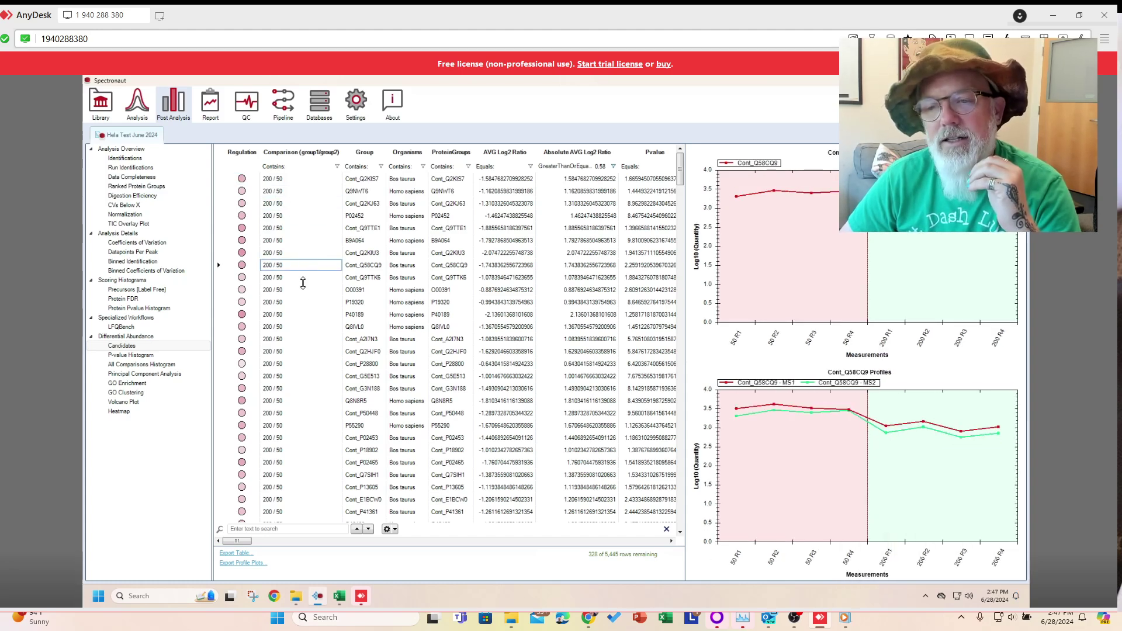
{"action": "left_click", "coordinate": [291, 316]}
{"action": "left_click", "coordinate": [288, 242]}
{"action": "left_click", "coordinate": [303, 299]}
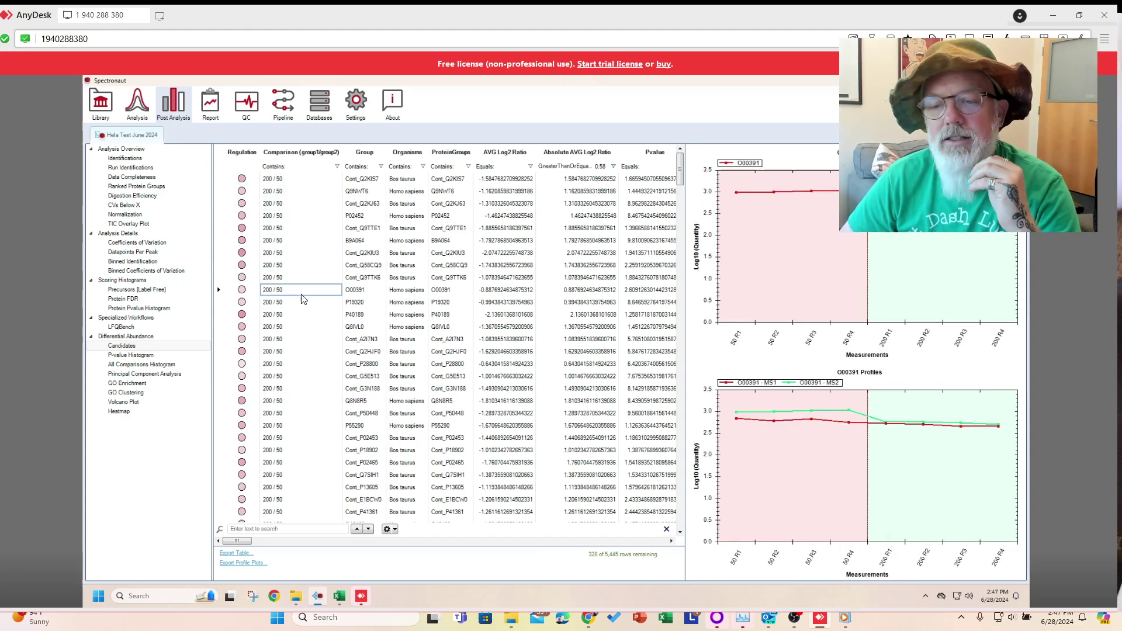
Step: Review the profiles of further candidates down the table, including Cont_P18902, Cont_A2I7N3 and Cont_P02453
{"action": "left_click", "coordinate": [296, 365]}
{"action": "left_click", "coordinate": [303, 406]}
{"action": "left_click", "coordinate": [315, 451]}
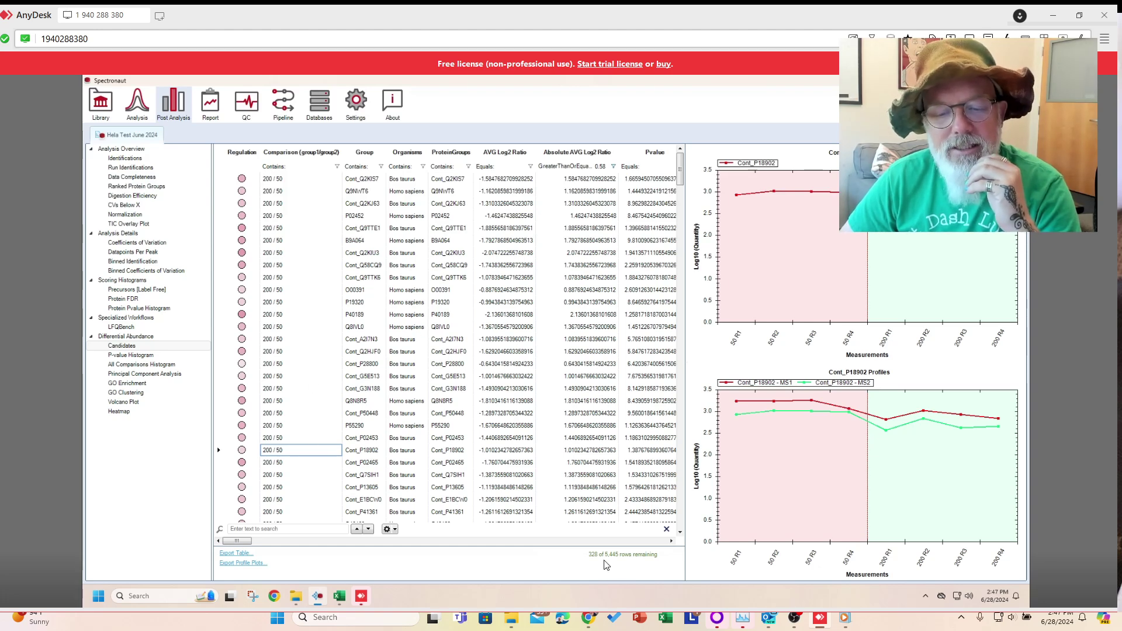
{"action": "left_click", "coordinate": [295, 314]}
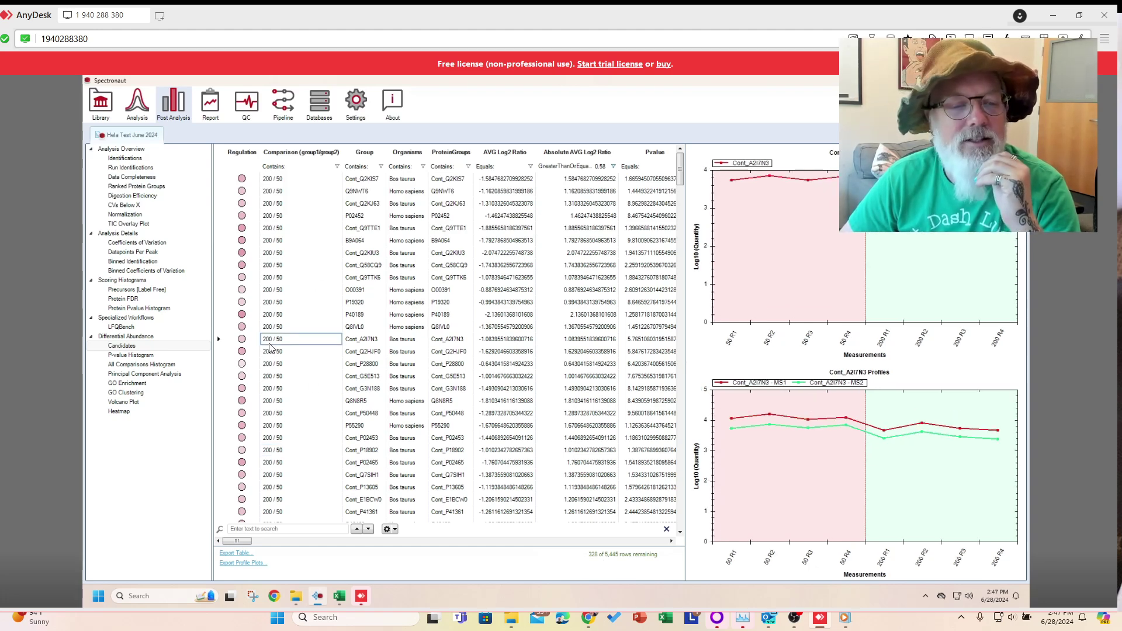
{"action": "left_click", "coordinate": [278, 389]}
{"action": "left_click", "coordinate": [280, 425]}
{"action": "left_click", "coordinate": [288, 437]}
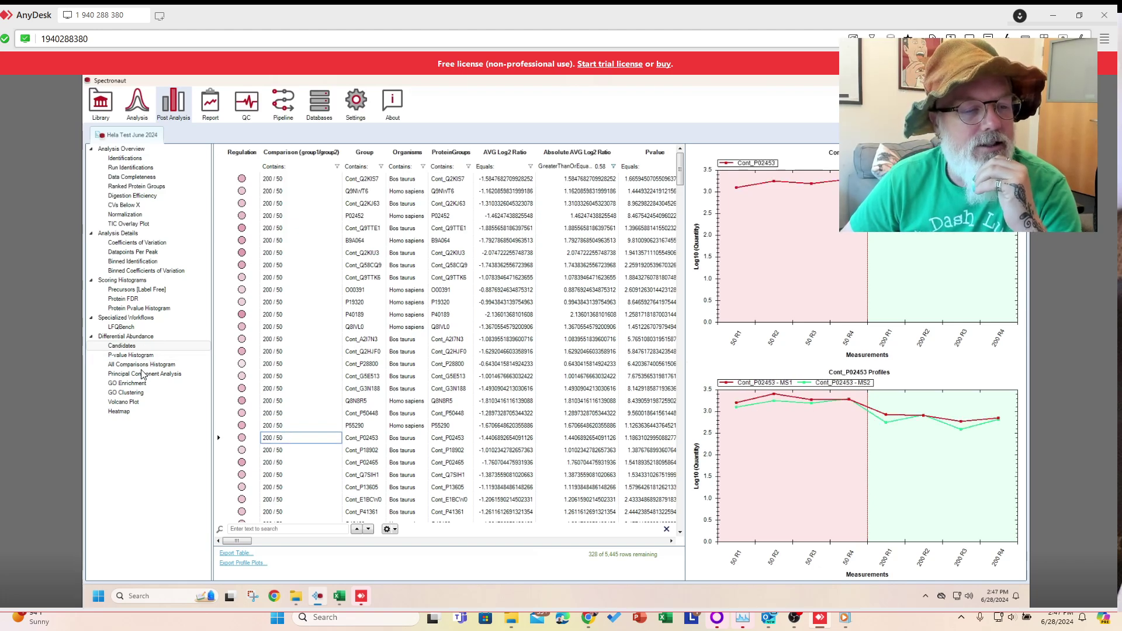
Step: Check the LFQBench plot for the 50 and 200 comparison and return to the experiment's precursor analysis
{"action": "left_click", "coordinate": [121, 327]}
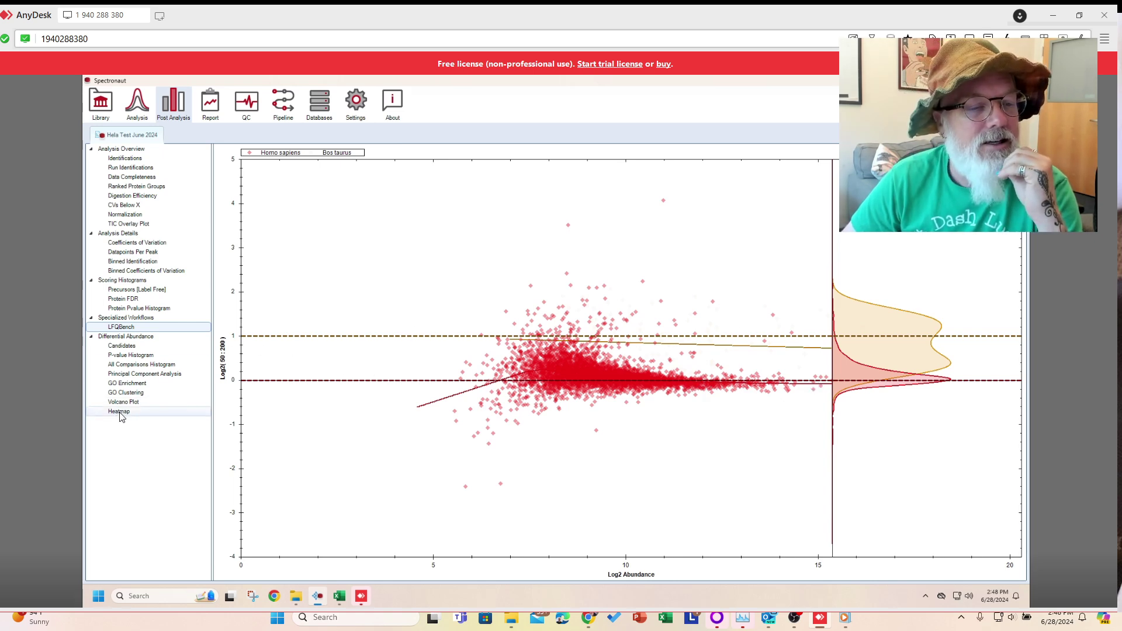
{"action": "left_click", "coordinate": [146, 120]}
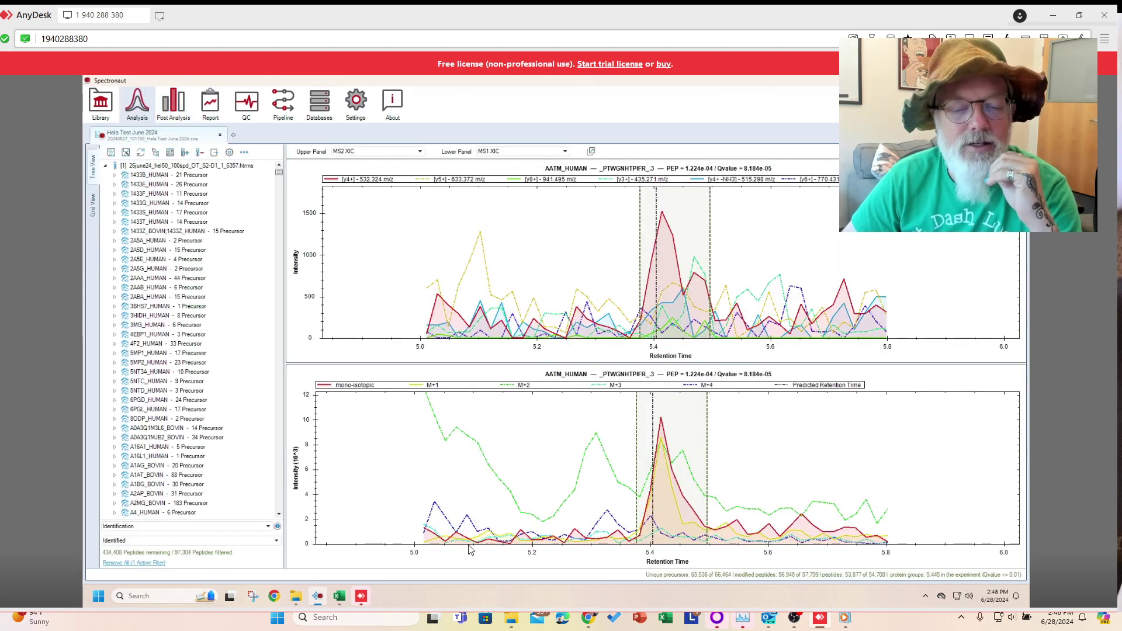
{"action": "left_click", "coordinate": [339, 595]}
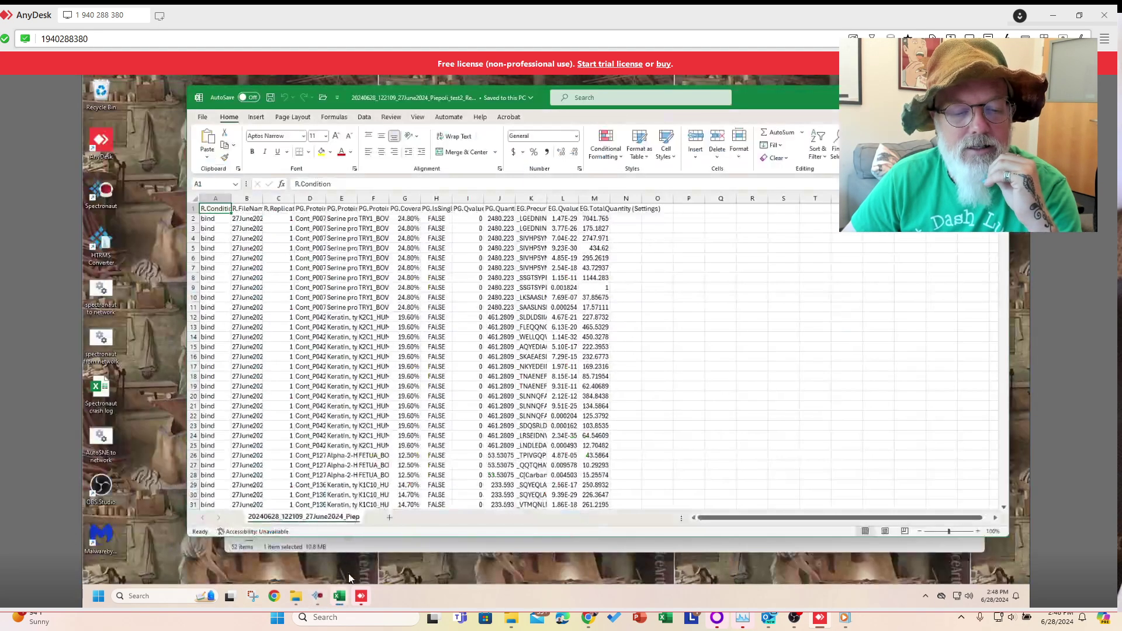
{"action": "left_click", "coordinate": [319, 596]}
{"action": "mouse_move", "coordinate": [322, 597]}
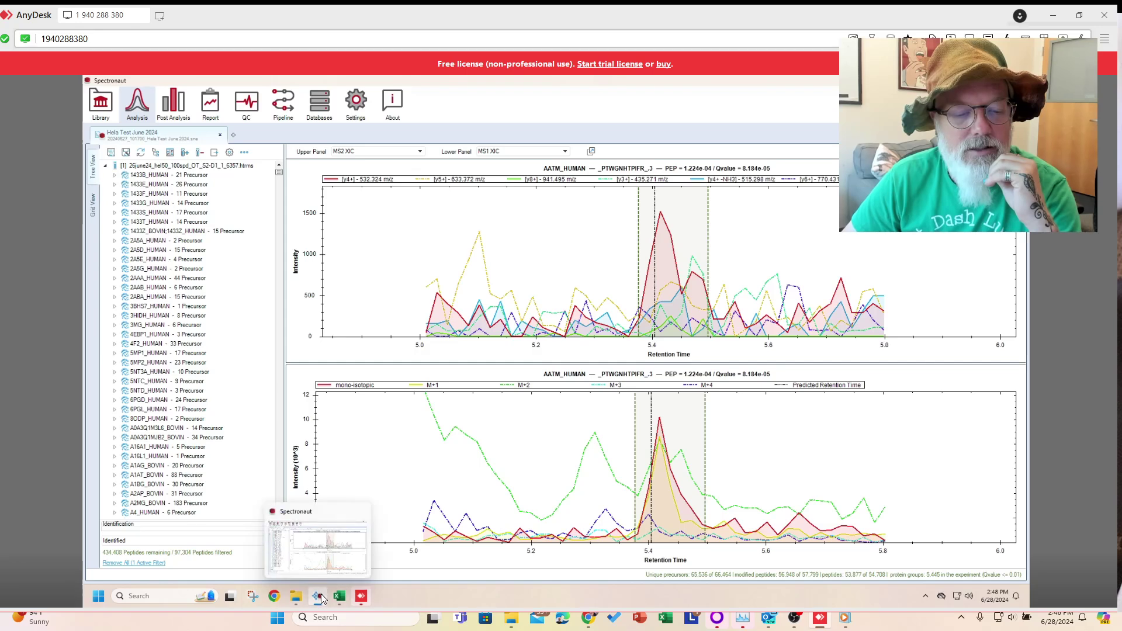
Step: Open a separate Tree View plot window and set it to the across-runs plot Precursor vs Protein Quantities
{"action": "left_click", "coordinate": [593, 151]}
{"action": "left_click_drag", "start_coordinate": [312, 195], "coordinate": [742, 169]}
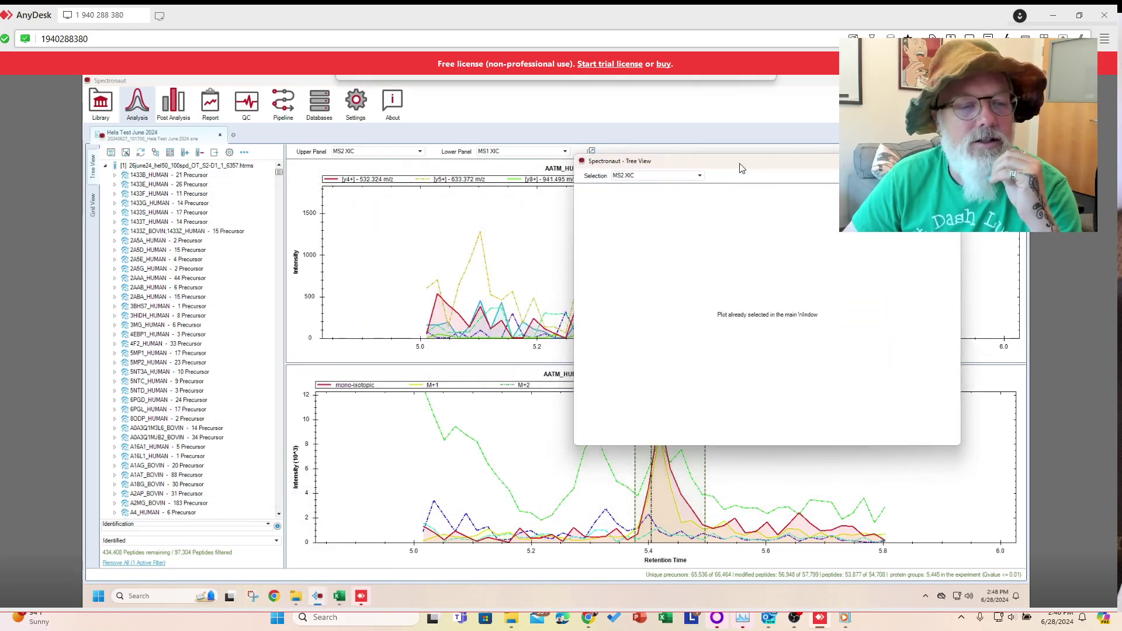
{"action": "left_click", "coordinate": [657, 177]}
{"action": "left_click", "coordinate": [700, 191]}
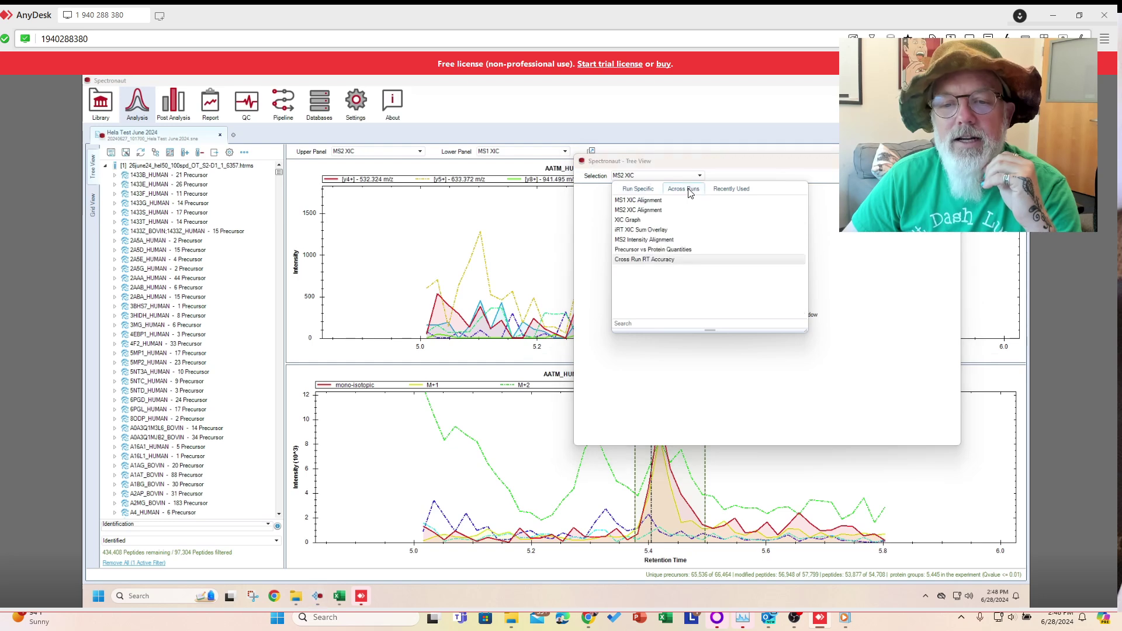
{"action": "left_click", "coordinate": [679, 251]}
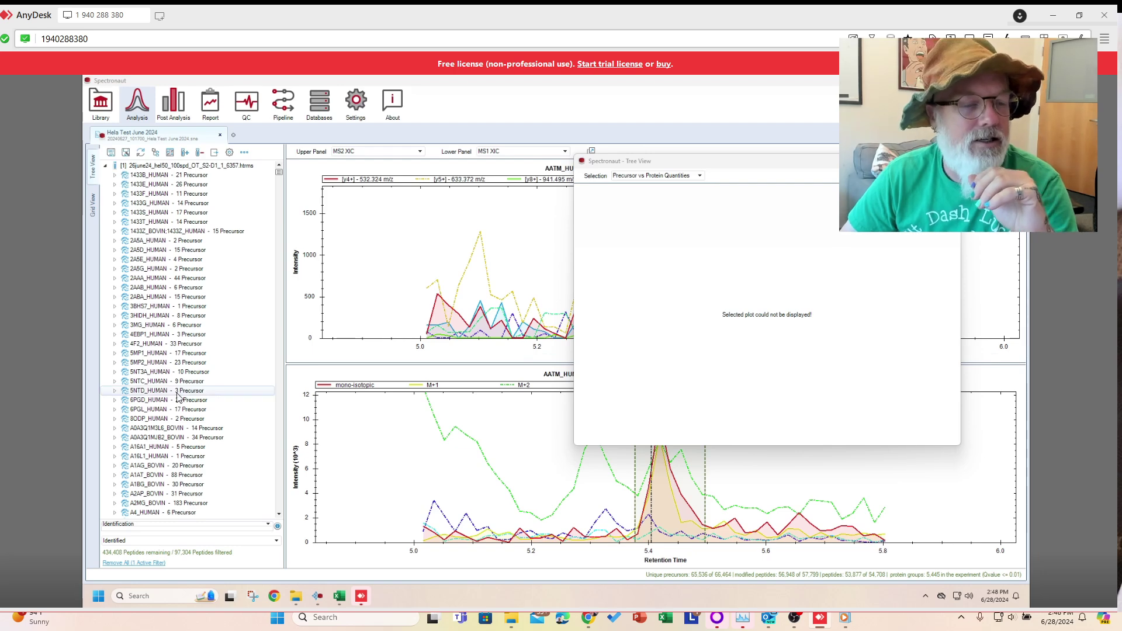
Step: Expand AAAT_HUMAN and compare the quantities of its precursor _LGPEGELLIR_.2 with the protein quantities across all runs
{"action": "scroll", "coordinate": [134, 450], "scroll_direction": "down", "scroll_amount": 1}
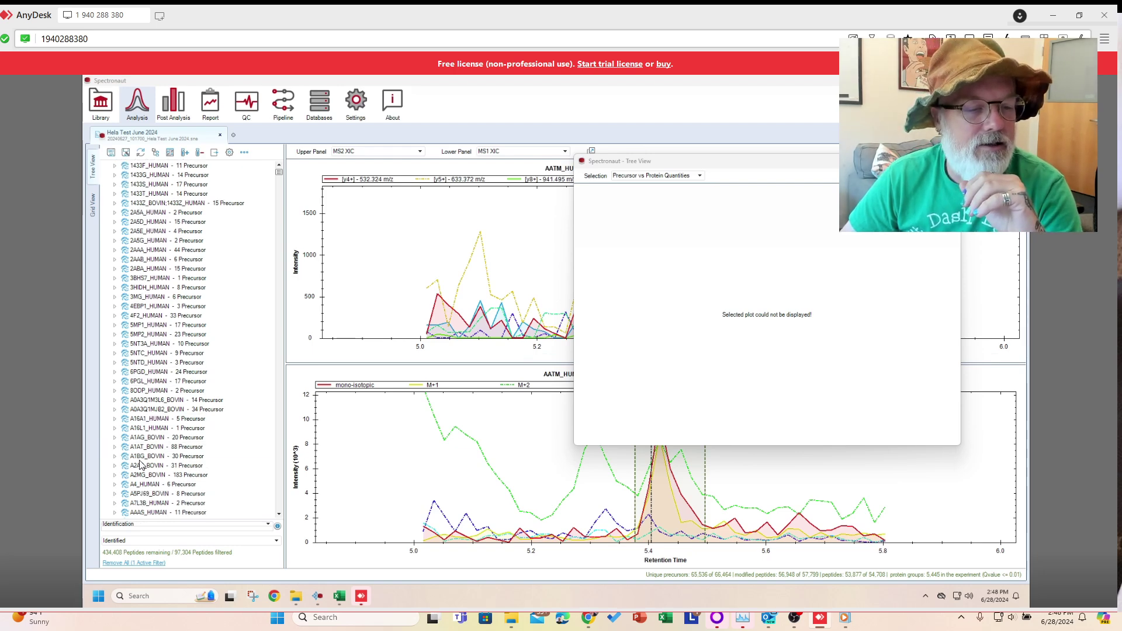
{"action": "scroll", "coordinate": [116, 461], "scroll_direction": "down", "scroll_amount": 3}
{"action": "left_click", "coordinate": [113, 443]}
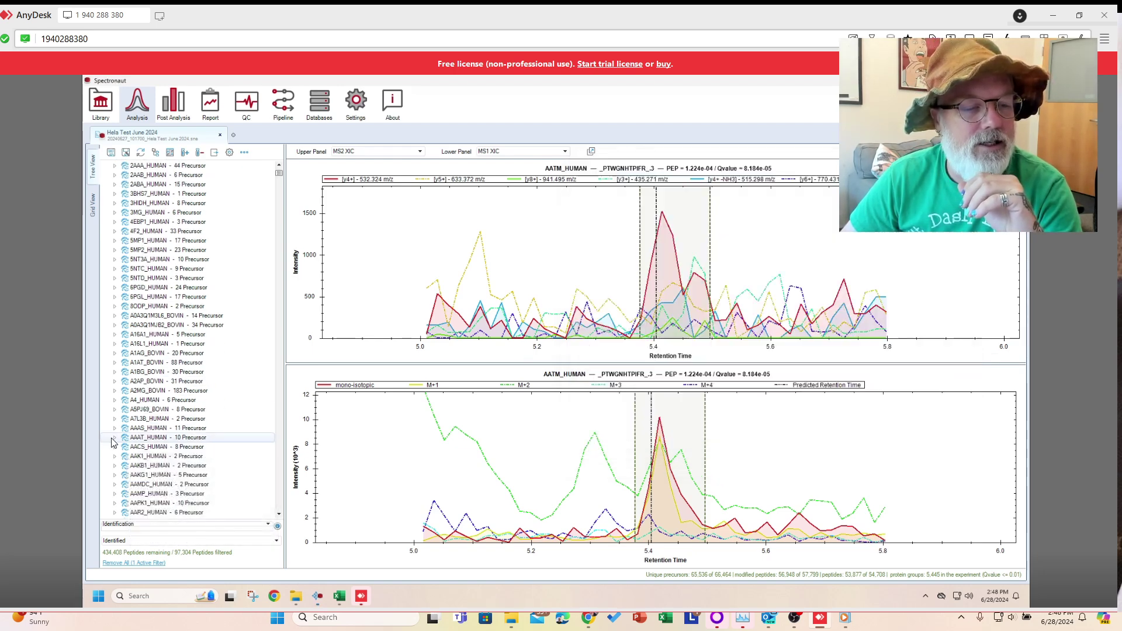
{"action": "left_click", "coordinate": [113, 440]}
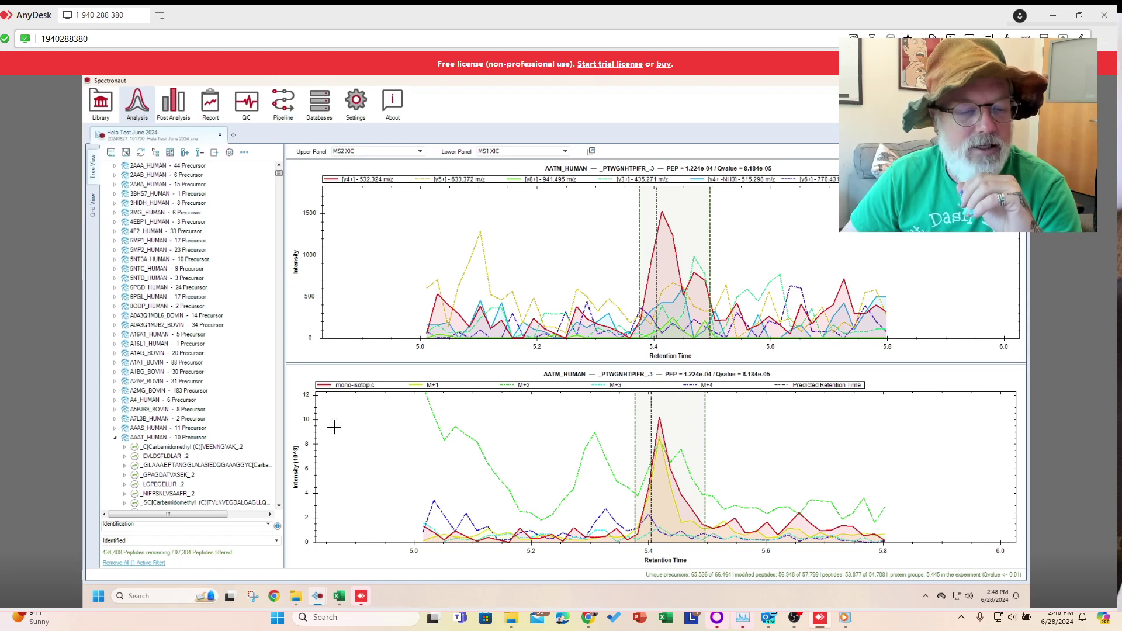
{"action": "mouse_move", "coordinate": [320, 592]}
{"action": "left_click", "coordinate": [438, 544]}
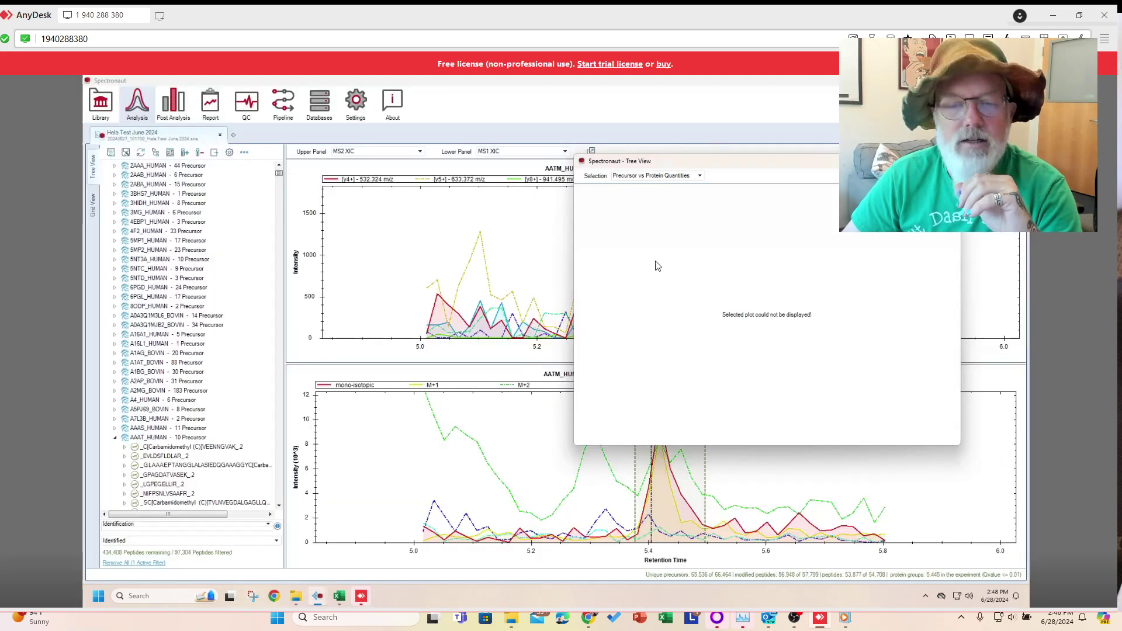
{"action": "left_click", "coordinate": [175, 465]}
{"action": "left_click", "coordinate": [185, 485]}
{"action": "scroll", "coordinate": [184, 487], "scroll_direction": "down", "scroll_amount": 1}
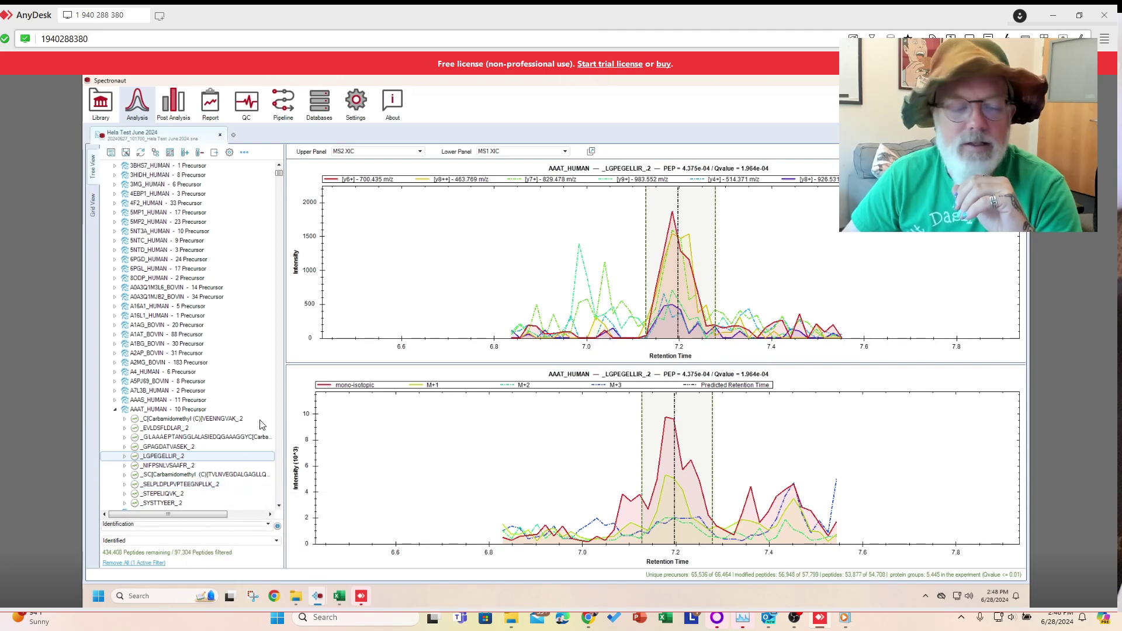
{"action": "mouse_move", "coordinate": [317, 596]}
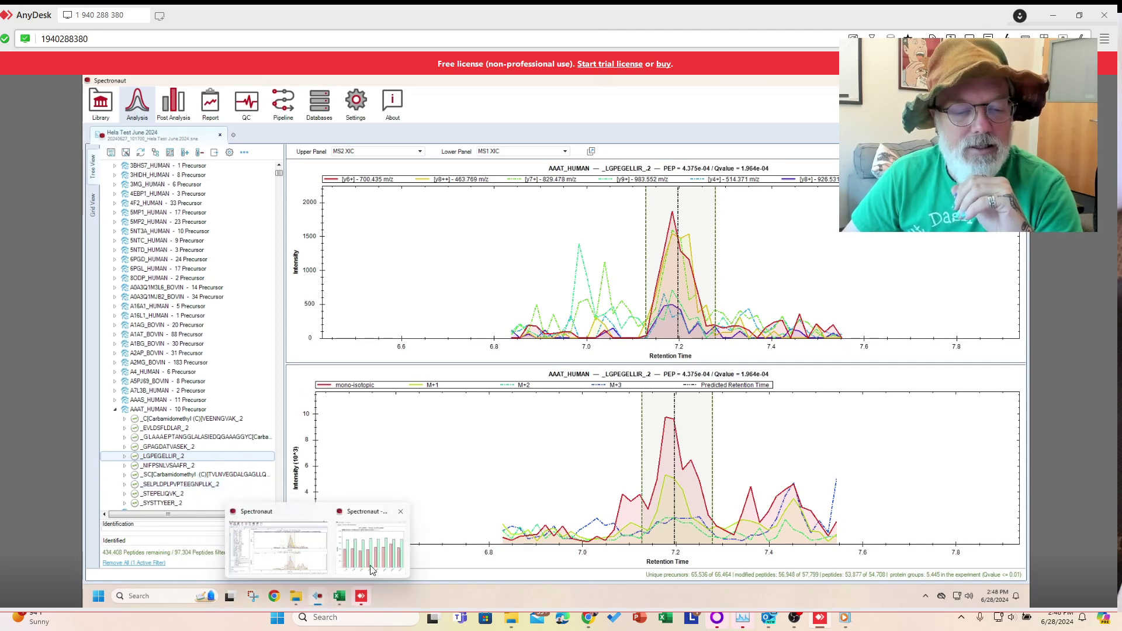
{"action": "left_click", "coordinate": [393, 556]}
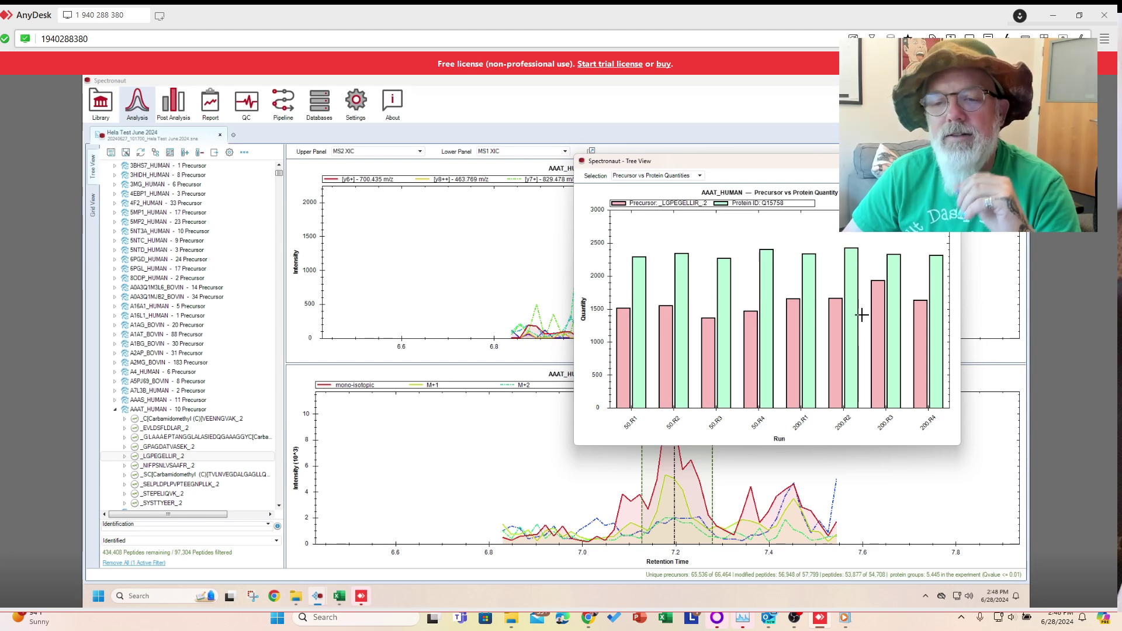
Step: Compare the quantities of the AAAT_HUMAN precursor _STEPELIQVK_.2 with the protein quantities across all runs
{"action": "scroll", "coordinate": [169, 470], "scroll_direction": "down", "scroll_amount": 1}
{"action": "left_click", "coordinate": [168, 466]}
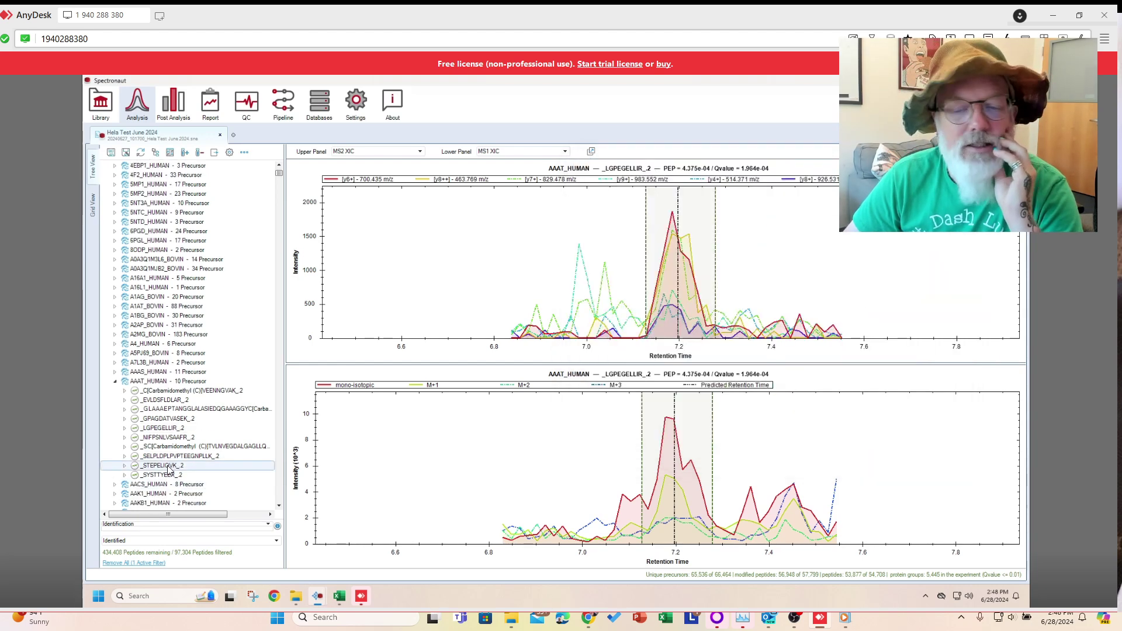
{"action": "mouse_move", "coordinate": [317, 596]}
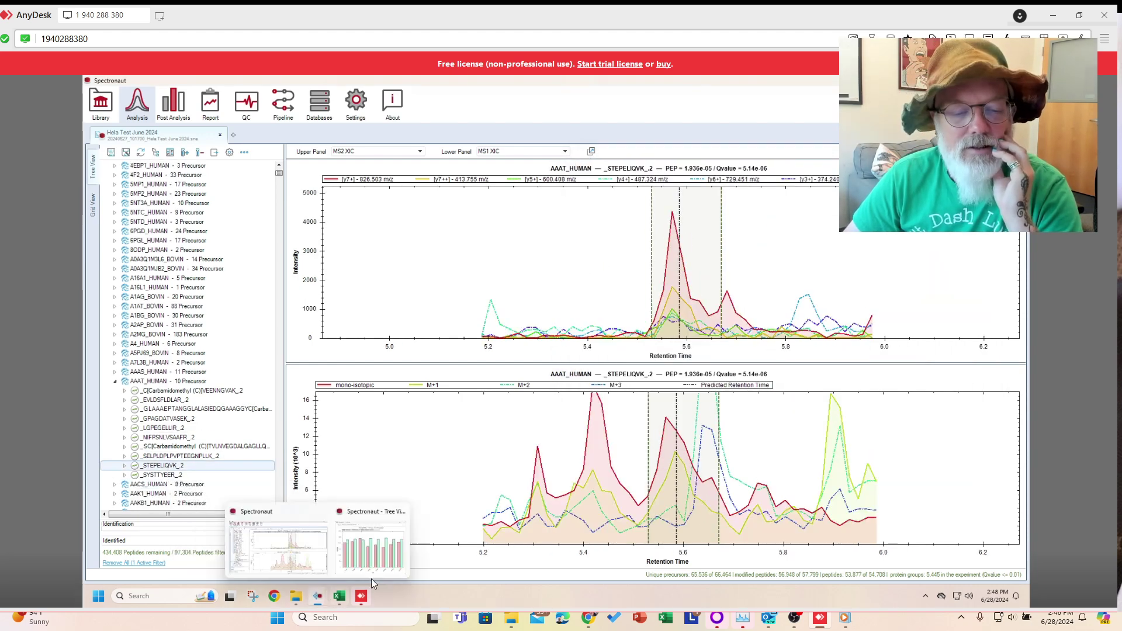
{"action": "left_click", "coordinate": [383, 550]}
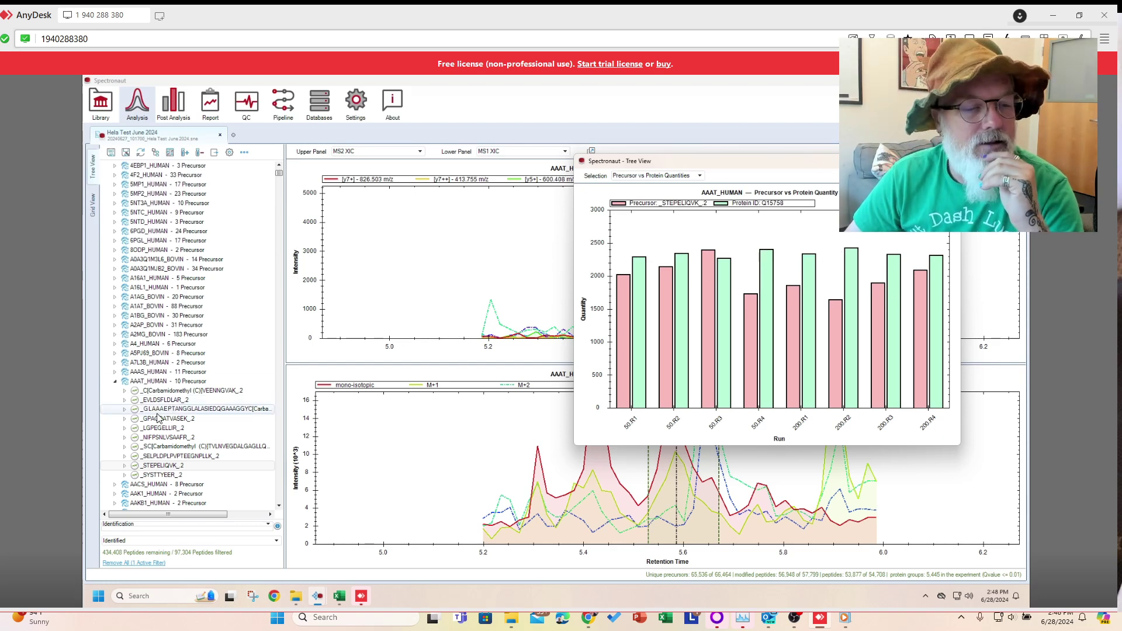
Step: Expand AAPK1_HUMAN and review the chromatograms of several of its precursors, including the 3+ LFQQILSGVDYC and the TSC...GSPNYAAPEVISGR precursors
{"action": "mouse_move", "coordinate": [198, 386]}
{"action": "scroll", "coordinate": [233, 421], "scroll_direction": "down", "scroll_amount": 3}
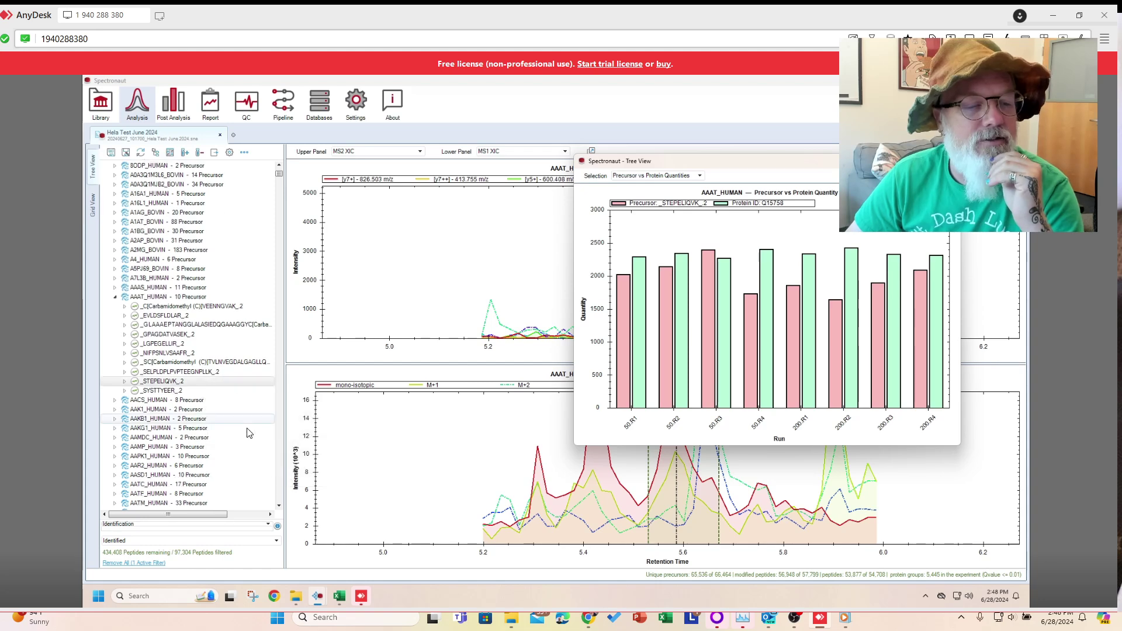
{"action": "left_click", "coordinate": [116, 456]}
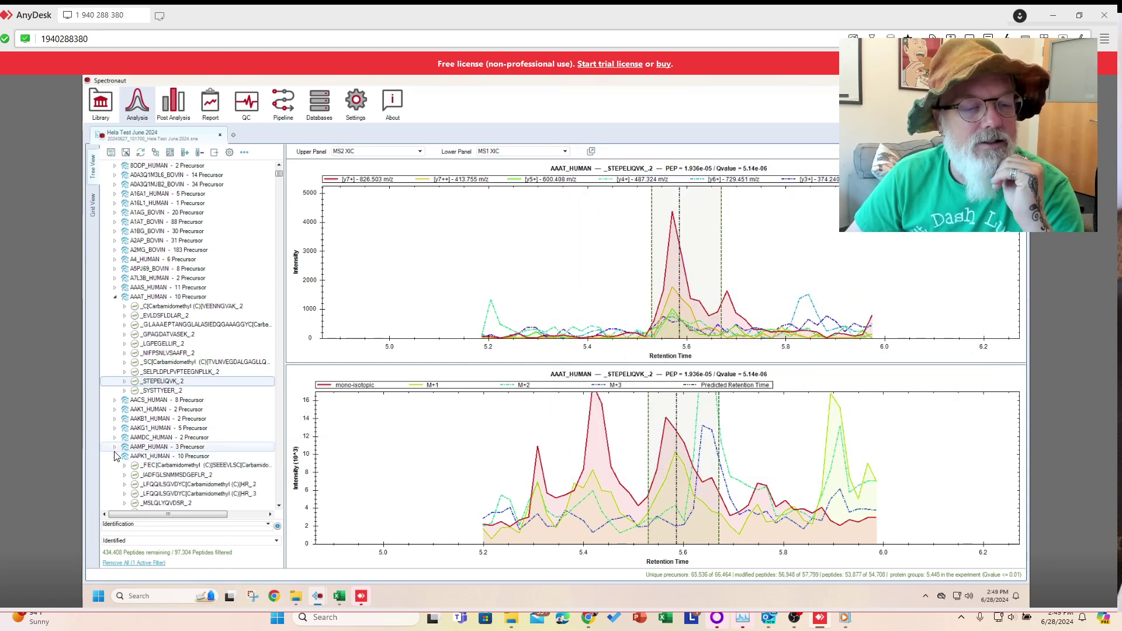
{"action": "scroll", "coordinate": [215, 436], "scroll_direction": "down", "scroll_amount": 2}
{"action": "left_click", "coordinate": [215, 436]}
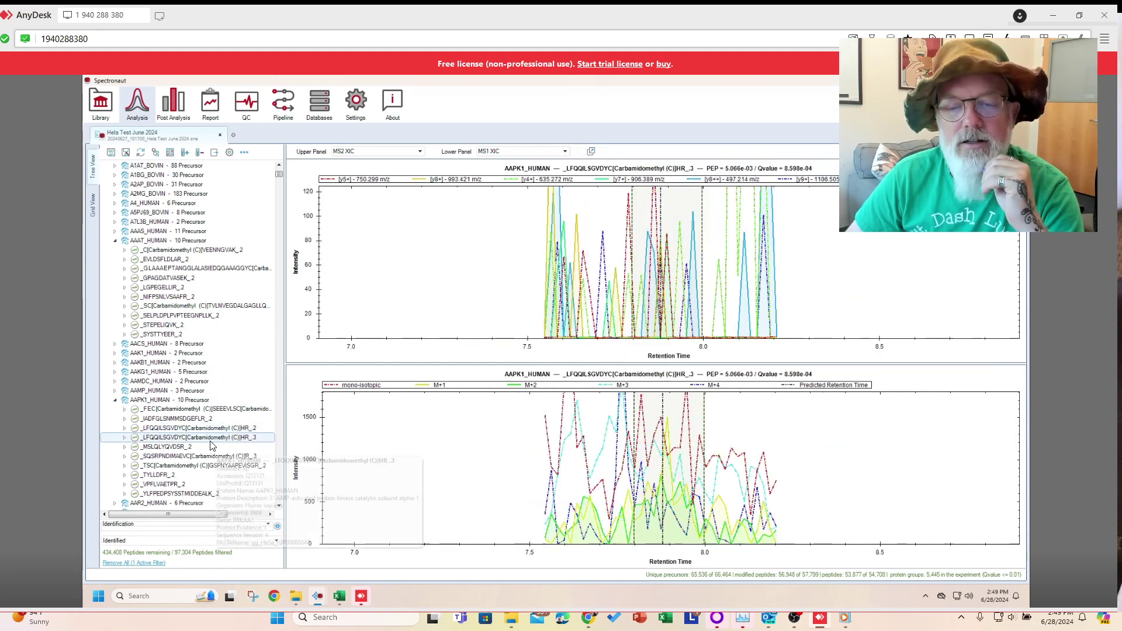
{"action": "left_click", "coordinate": [195, 465]}
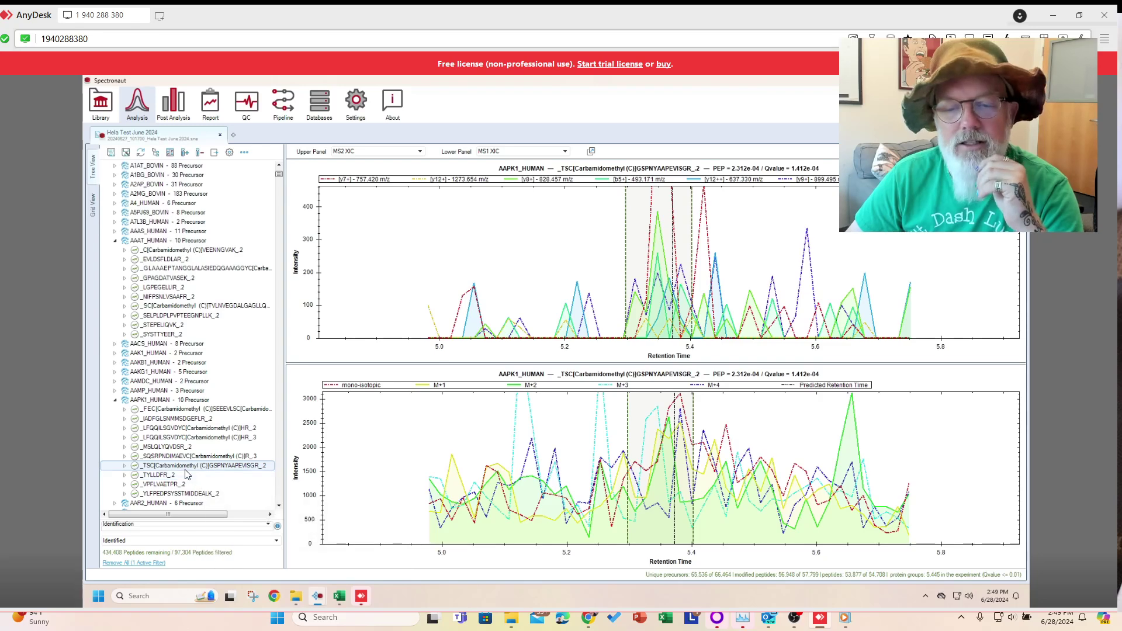
{"action": "left_click", "coordinate": [171, 475]}
Step: Compare the quantities of the AAPK1_HUMAN precursor _VPFLVAETPR_.2 with the protein quantities across all runs
{"action": "left_click", "coordinate": [172, 484]}
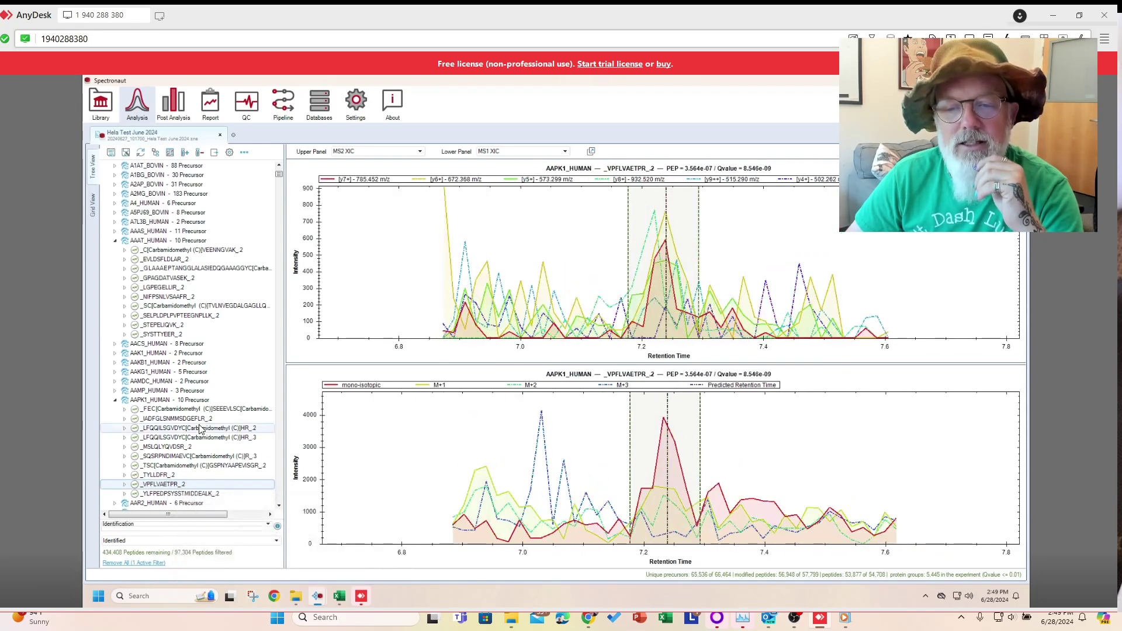
{"action": "scroll", "coordinate": [187, 444], "scroll_direction": "down", "scroll_amount": 1}
{"action": "mouse_move", "coordinate": [320, 597]}
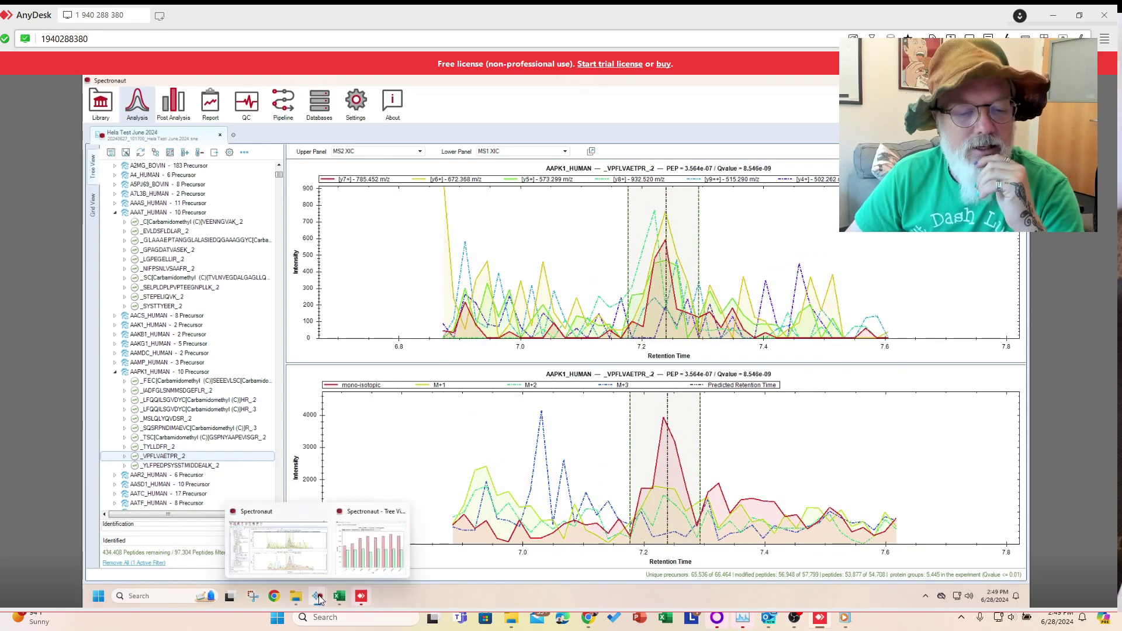
{"action": "left_click", "coordinate": [356, 549]}
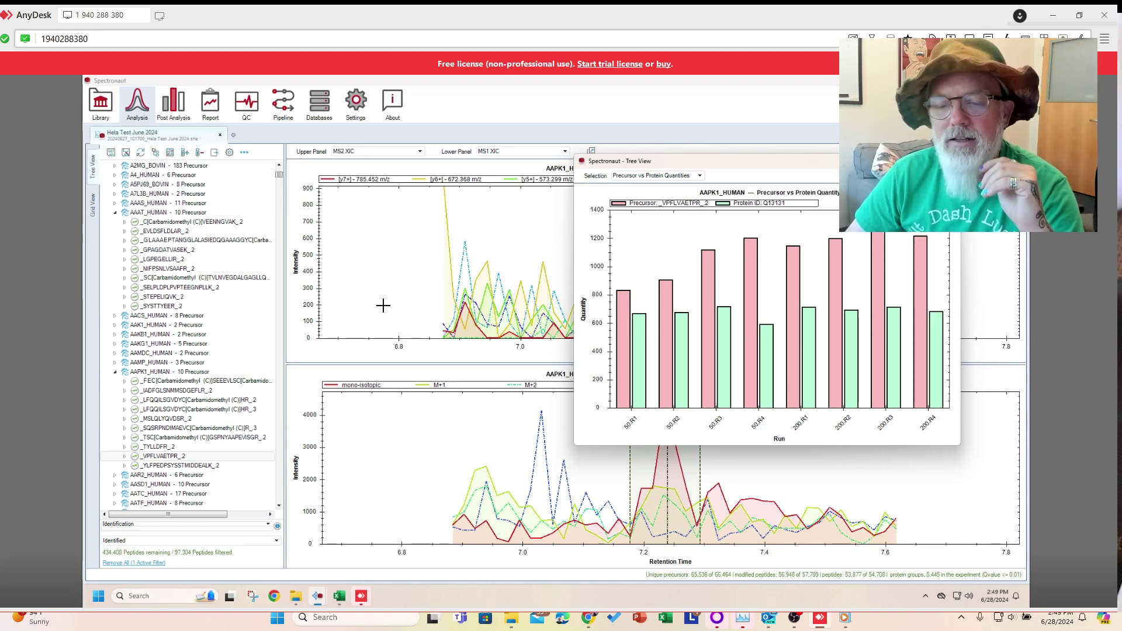
Step: Expand AATM_HUMAN and compare the quantities of its precursor _ASAELALGENSEVLK_.2 with the protein quantities across all runs
{"action": "scroll", "coordinate": [157, 461], "scroll_direction": "down", "scroll_amount": 1}
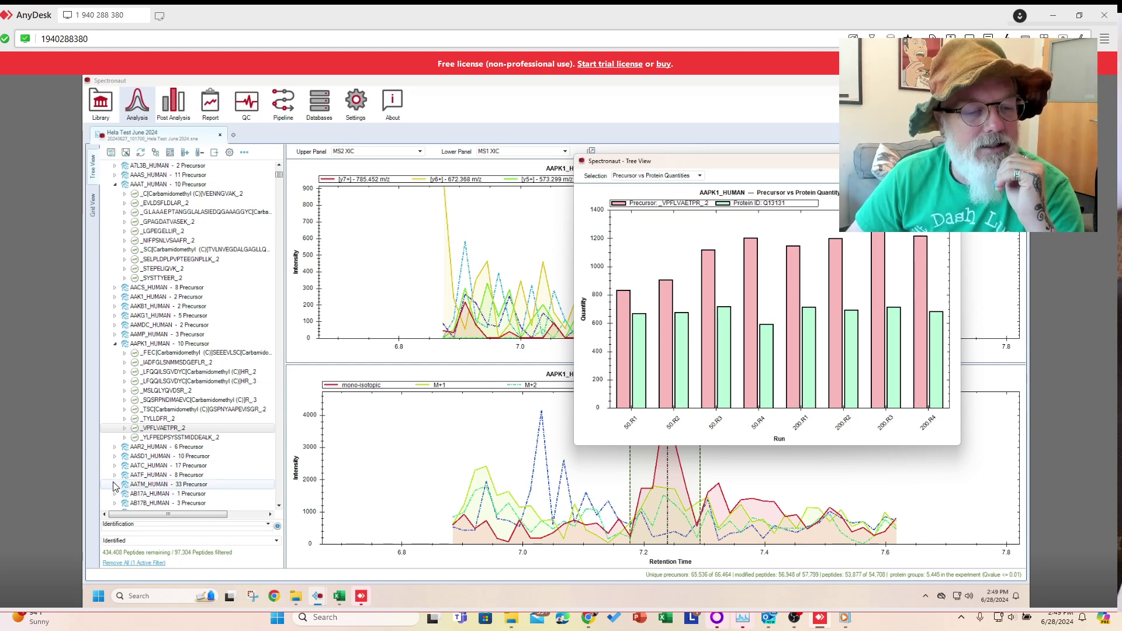
{"action": "left_click", "coordinate": [114, 485]}
{"action": "scroll", "coordinate": [158, 455], "scroll_direction": "down", "scroll_amount": 2}
{"action": "left_click", "coordinate": [167, 447]}
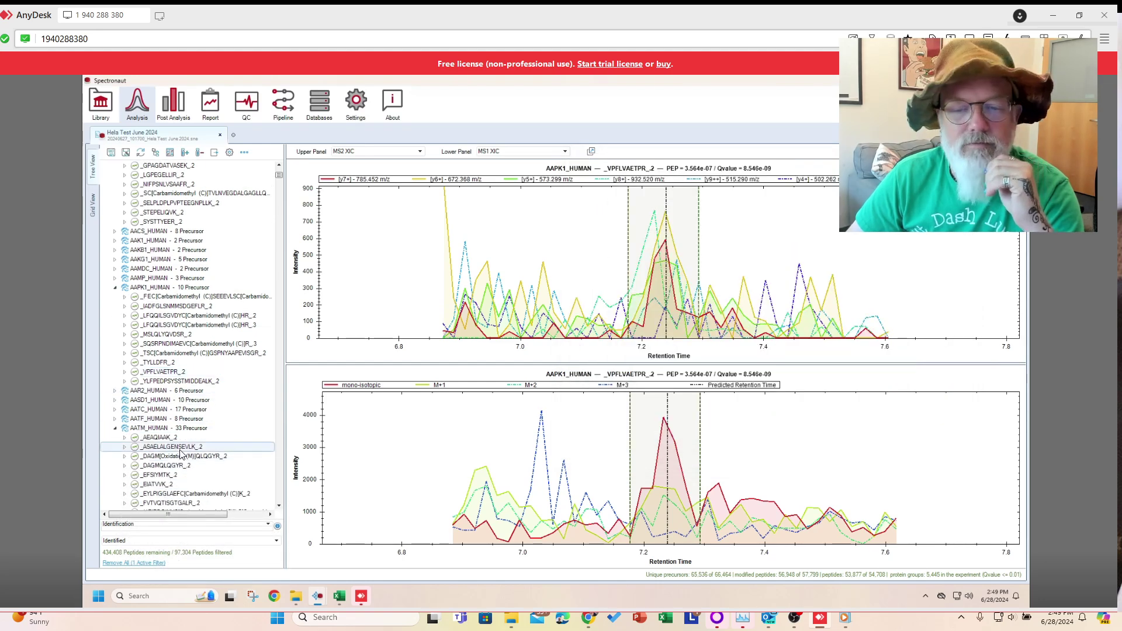
{"action": "mouse_move", "coordinate": [317, 595]}
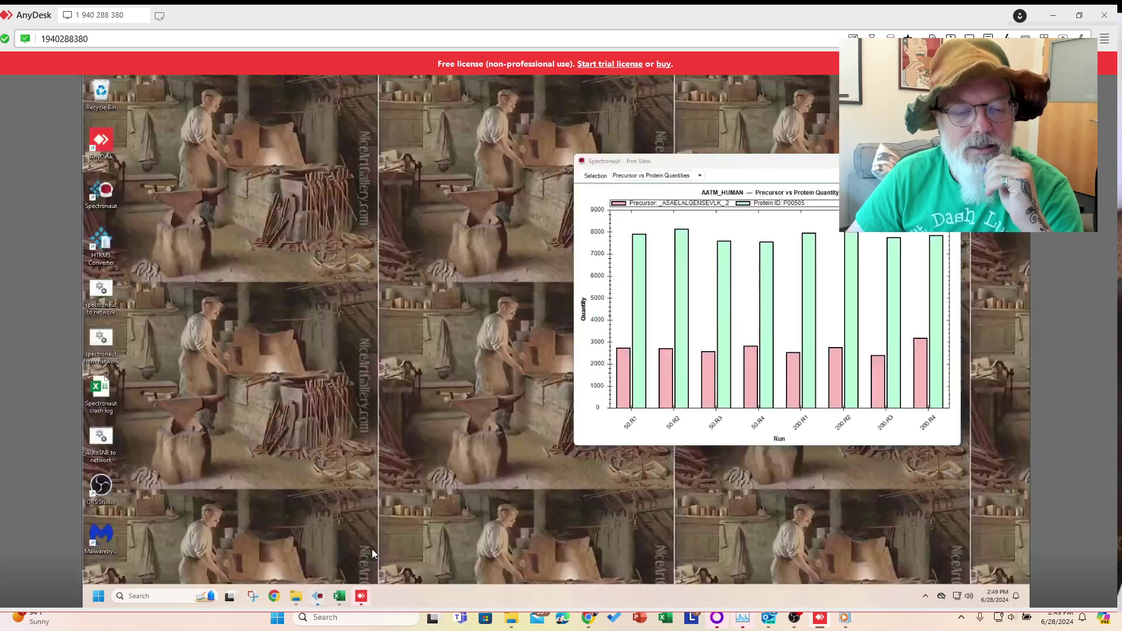
{"action": "left_click", "coordinate": [371, 548]}
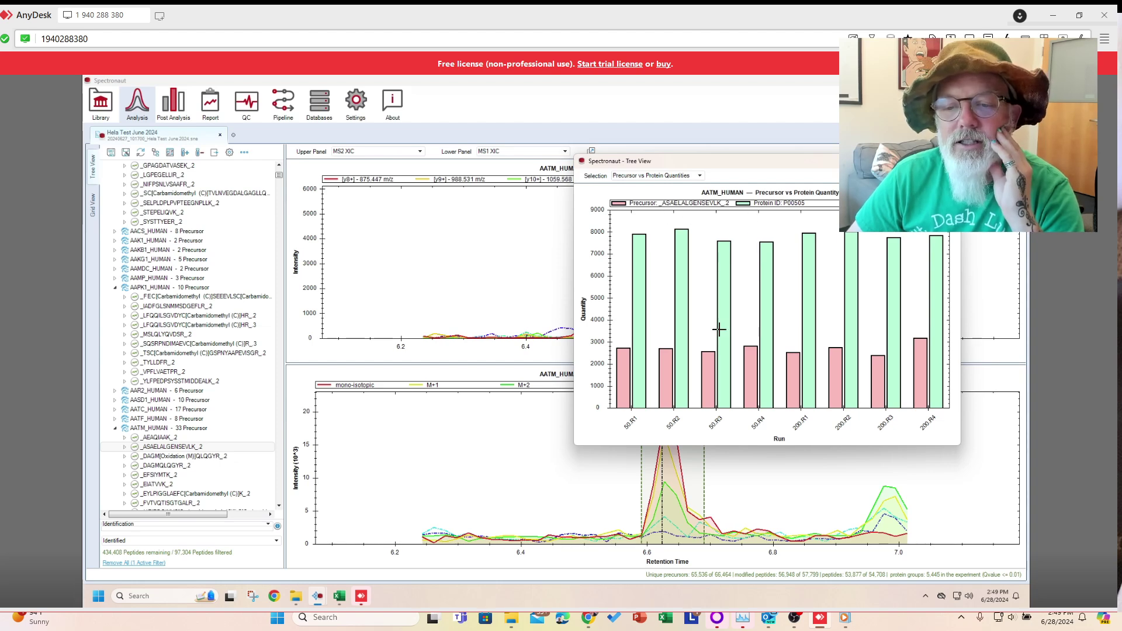
Step: Compare the quantities of the AATM_HUMAN precursor _IAAAILNTPDLR_.2 with the protein quantities across all runs
{"action": "scroll", "coordinate": [184, 449], "scroll_direction": "down", "scroll_amount": 1}
{"action": "scroll", "coordinate": [185, 449], "scroll_direction": "down", "scroll_amount": 1}
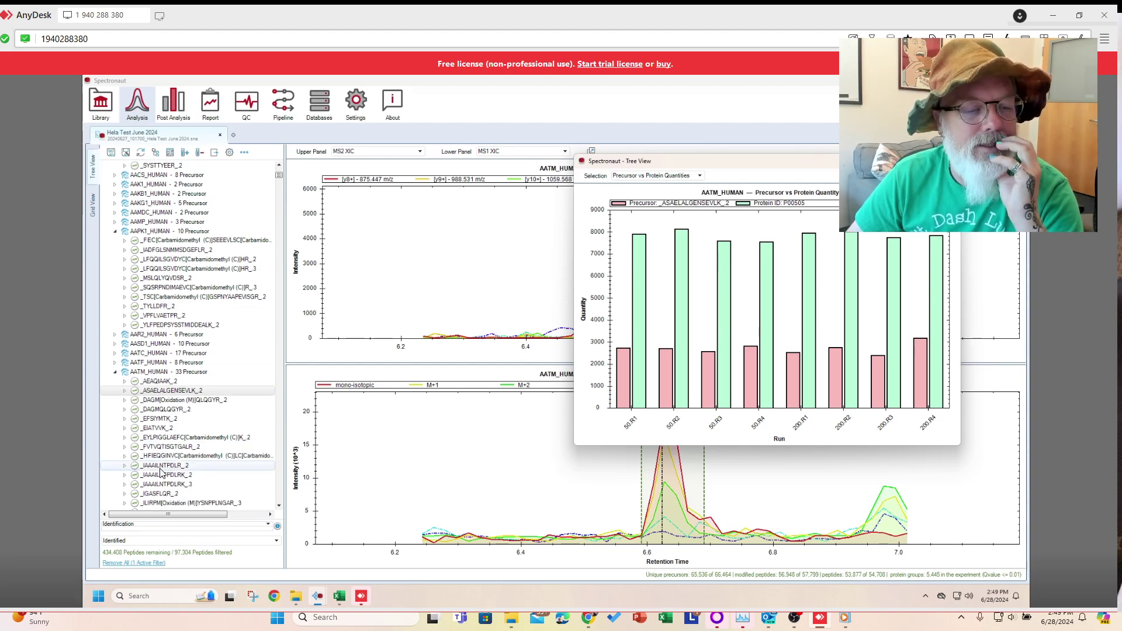
{"action": "left_click", "coordinate": [176, 466]}
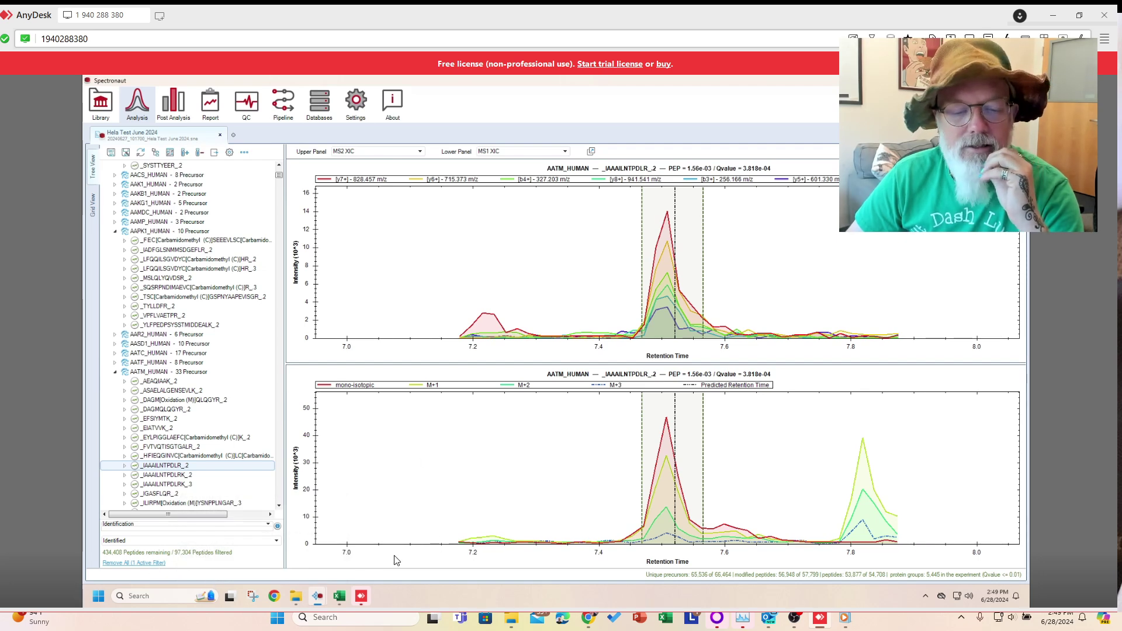
{"action": "mouse_move", "coordinate": [317, 597]}
{"action": "left_click", "coordinate": [385, 538]}
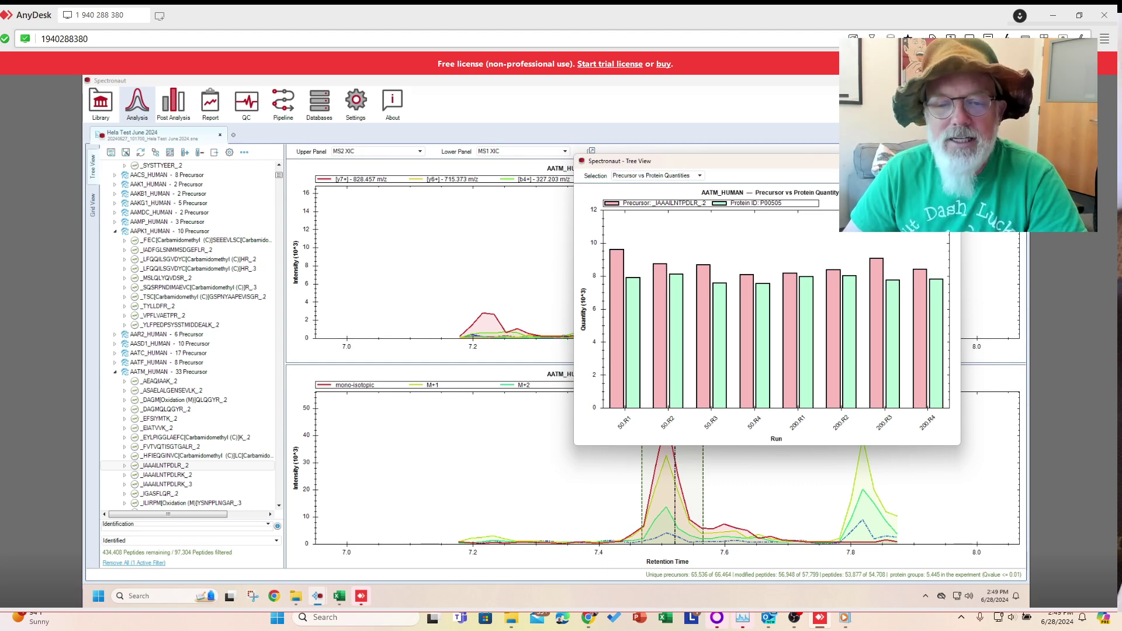
Step: Review the chromatograms of the AATM_HUMAN precursor _IAAAILNTPDLRK_.2 and expand it down to its fragment ions under 698.420 m/z
{"action": "left_click", "coordinate": [165, 465]}
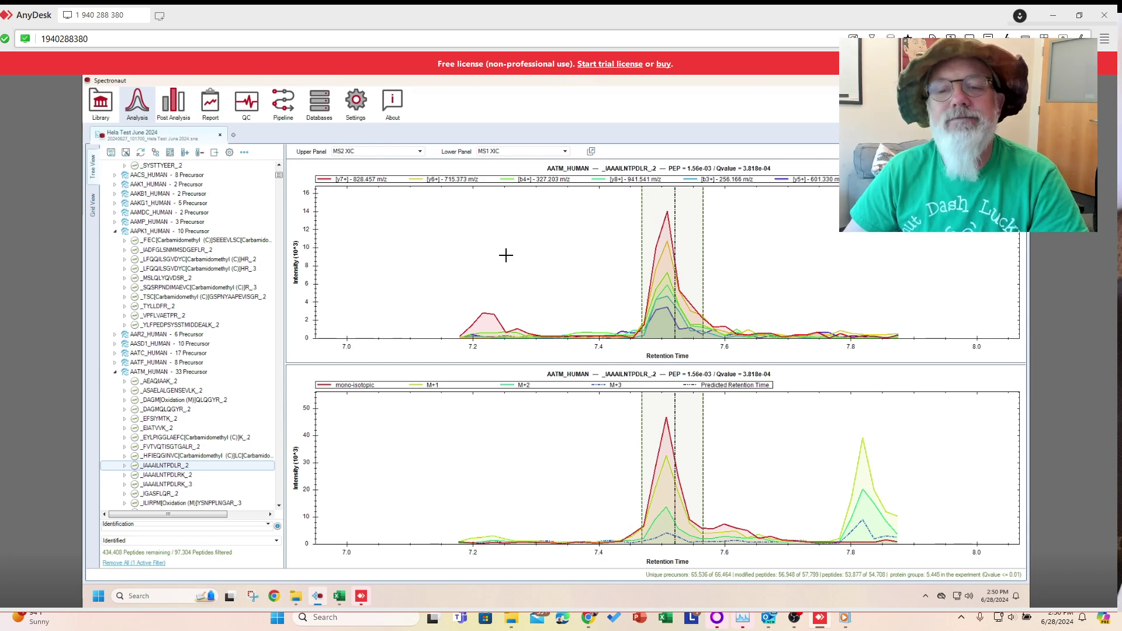
{"action": "left_click", "coordinate": [186, 476]}
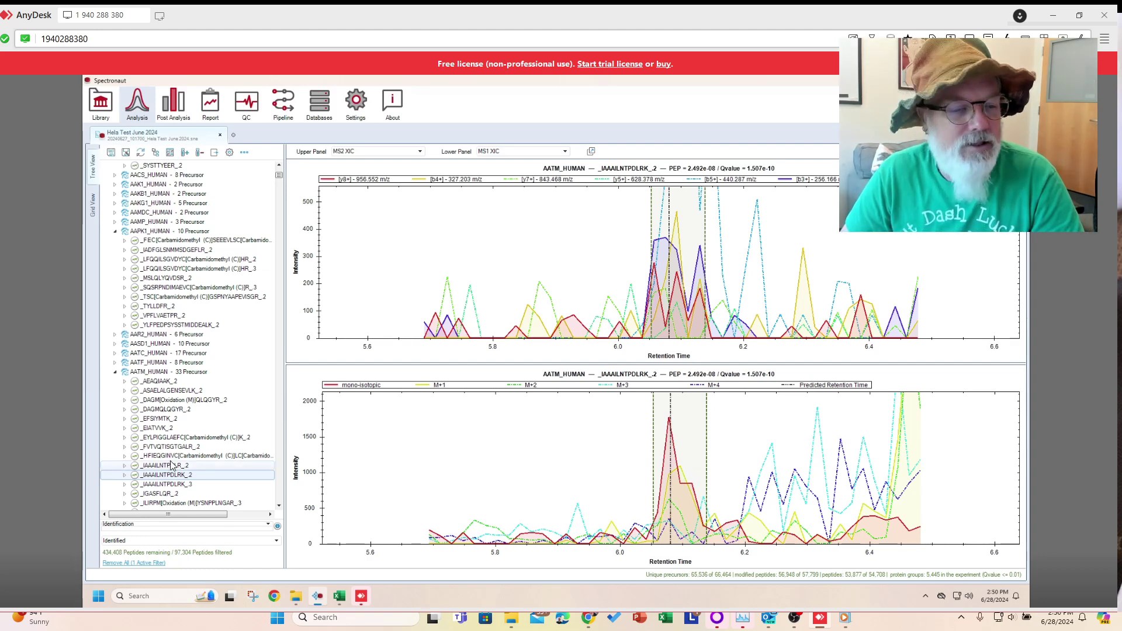
{"action": "left_click", "coordinate": [125, 475]}
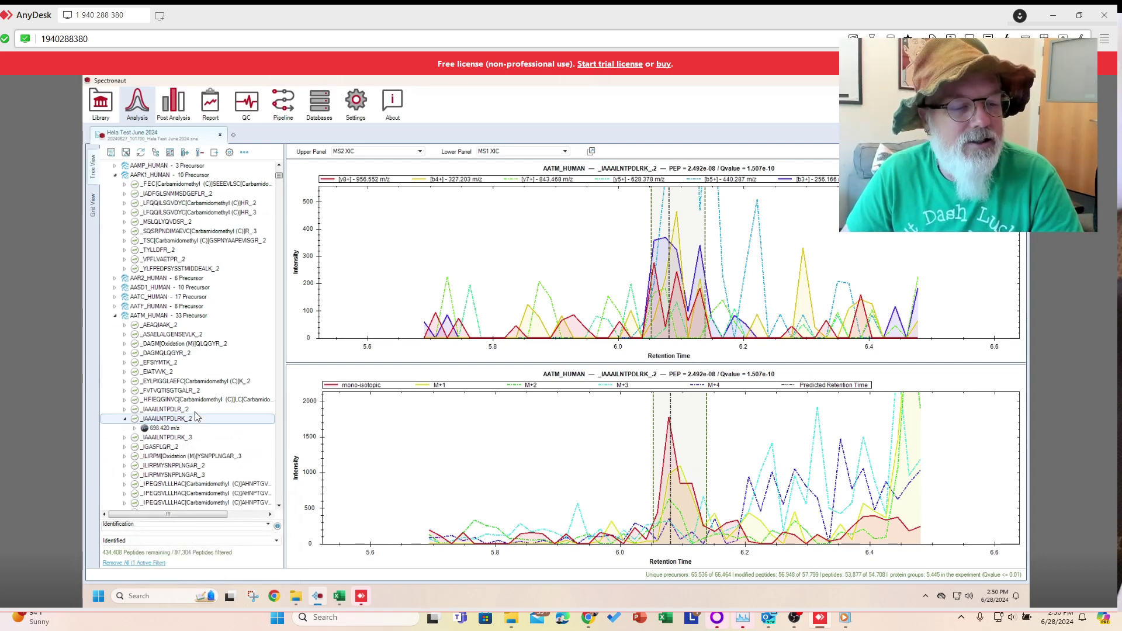
{"action": "scroll", "coordinate": [134, 409], "scroll_direction": "down", "scroll_amount": 3}
{"action": "left_click", "coordinate": [136, 401]}
{"action": "scroll", "coordinate": [164, 401], "scroll_direction": "down", "scroll_amount": 2}
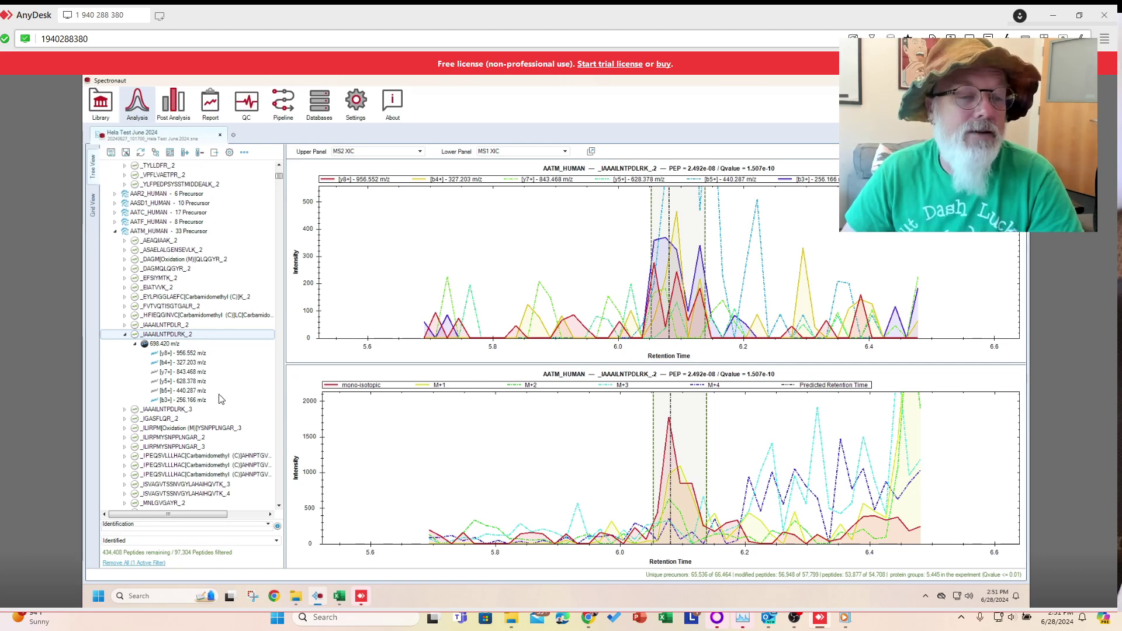
Step: Review the chromatograms of further AATM_HUMAN precursors, from _IAAAILNTPDLRK_.3 through _NM[Oxidation (M)]GLYGER_.2 to _PTWGNHTPIFR_.3
{"action": "left_click", "coordinate": [125, 409]}
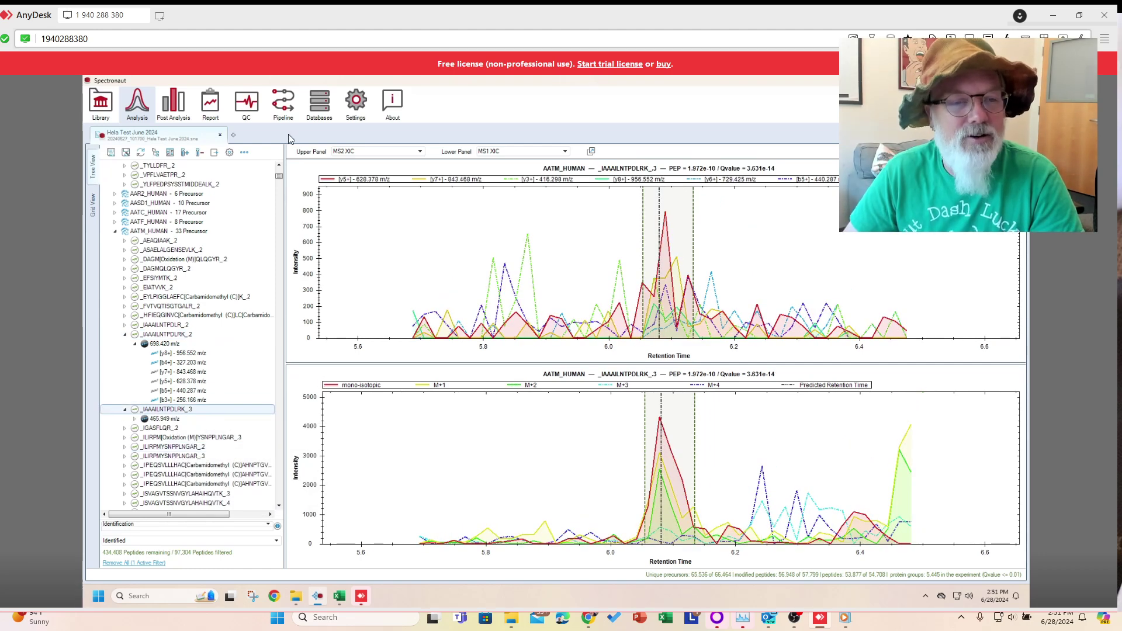
{"action": "left_click", "coordinate": [140, 466]}
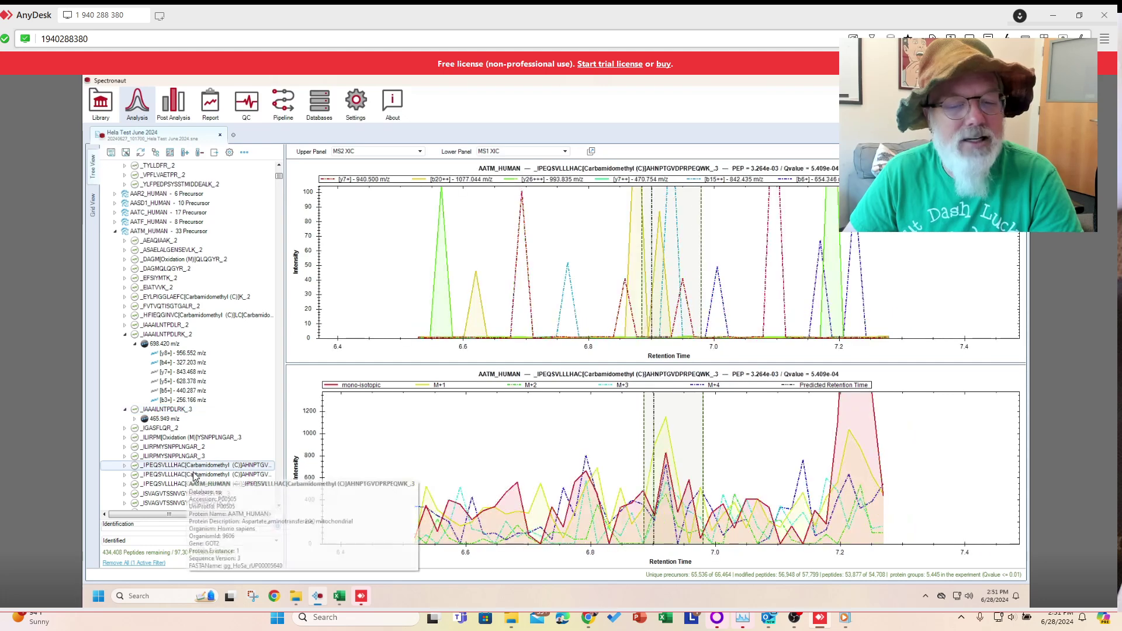
{"action": "scroll", "coordinate": [175, 467], "scroll_direction": "down", "scroll_amount": 2}
{"action": "left_click", "coordinate": [188, 465]}
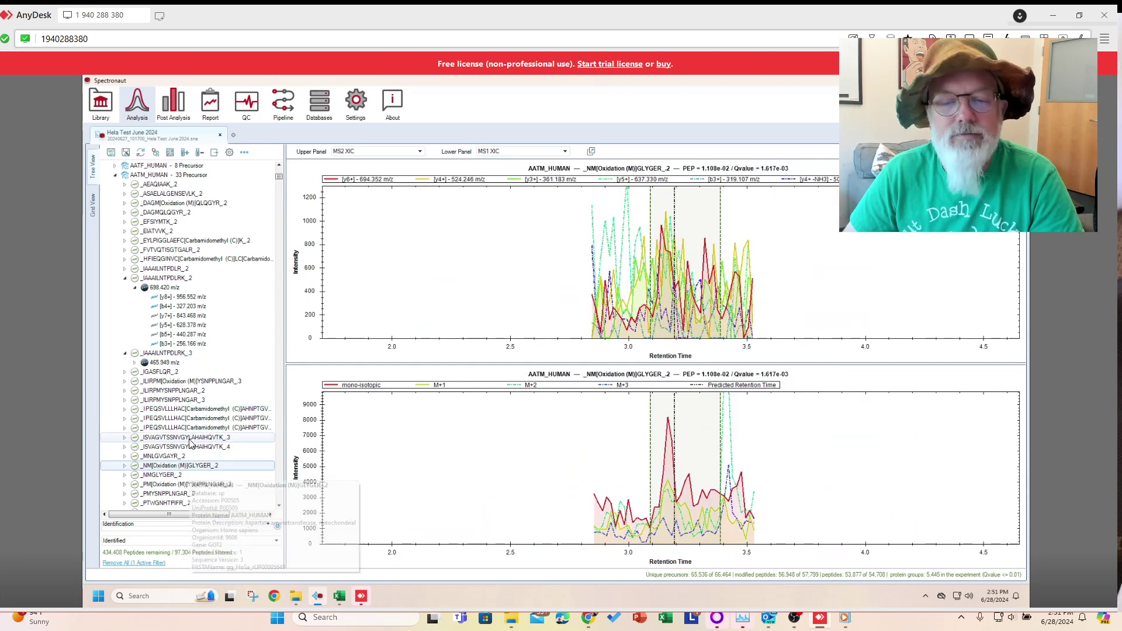
{"action": "scroll", "coordinate": [175, 462], "scroll_direction": "down", "scroll_amount": 2}
{"action": "left_click", "coordinate": [175, 437]}
{"action": "left_click", "coordinate": [175, 456]}
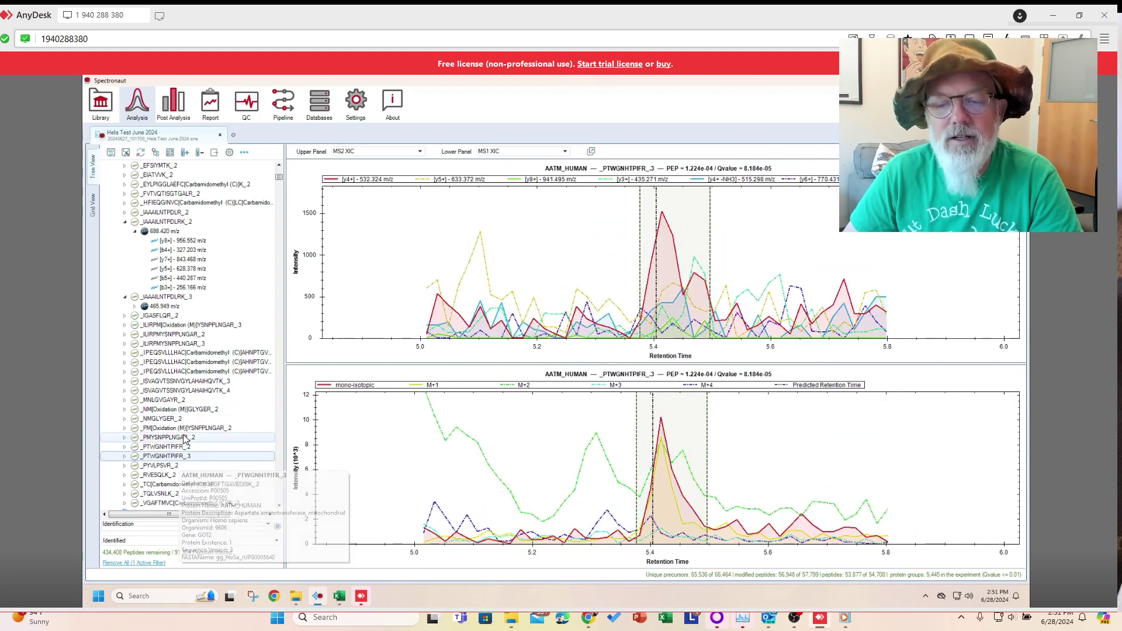
{"action": "scroll", "coordinate": [193, 444], "scroll_direction": "down", "scroll_amount": 2}
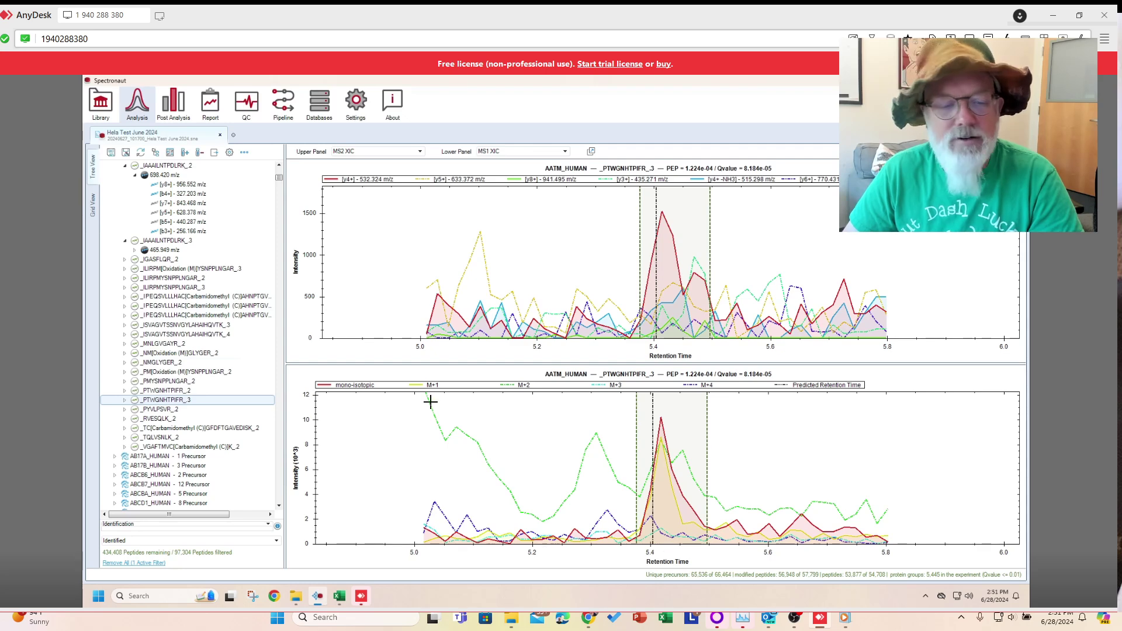
Step: Detach a separate plot window and display Precursor vs Protein Quantities across runs for the AATM_HUMAN precursor _PTWGNHTPIFR_.3
{"action": "mouse_move", "coordinate": [331, 595]}
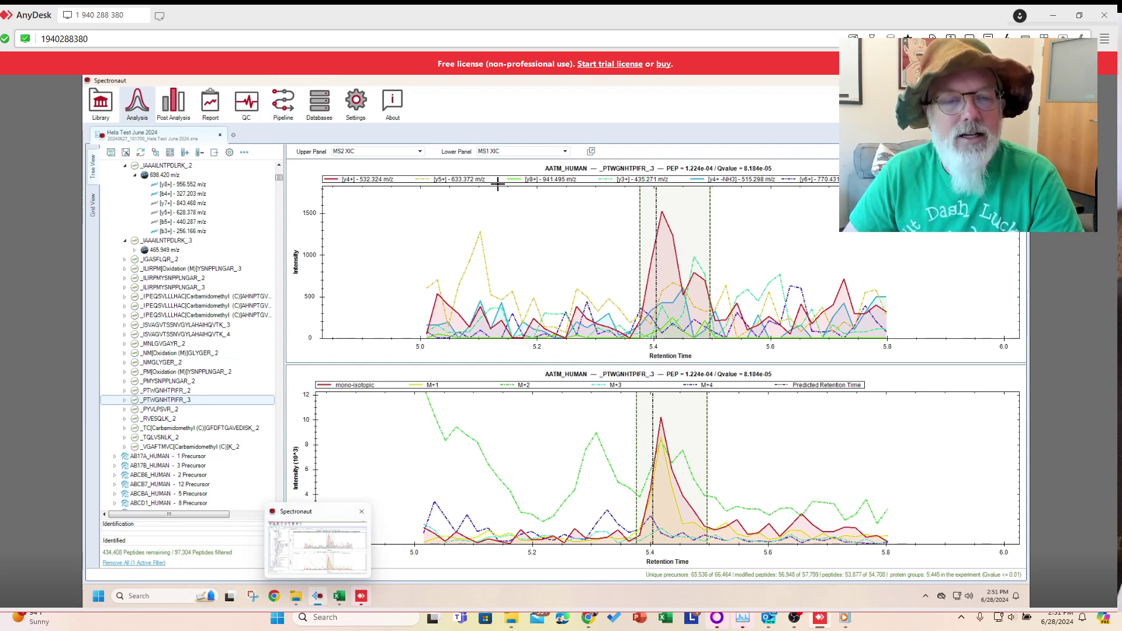
{"action": "left_click", "coordinate": [591, 152]}
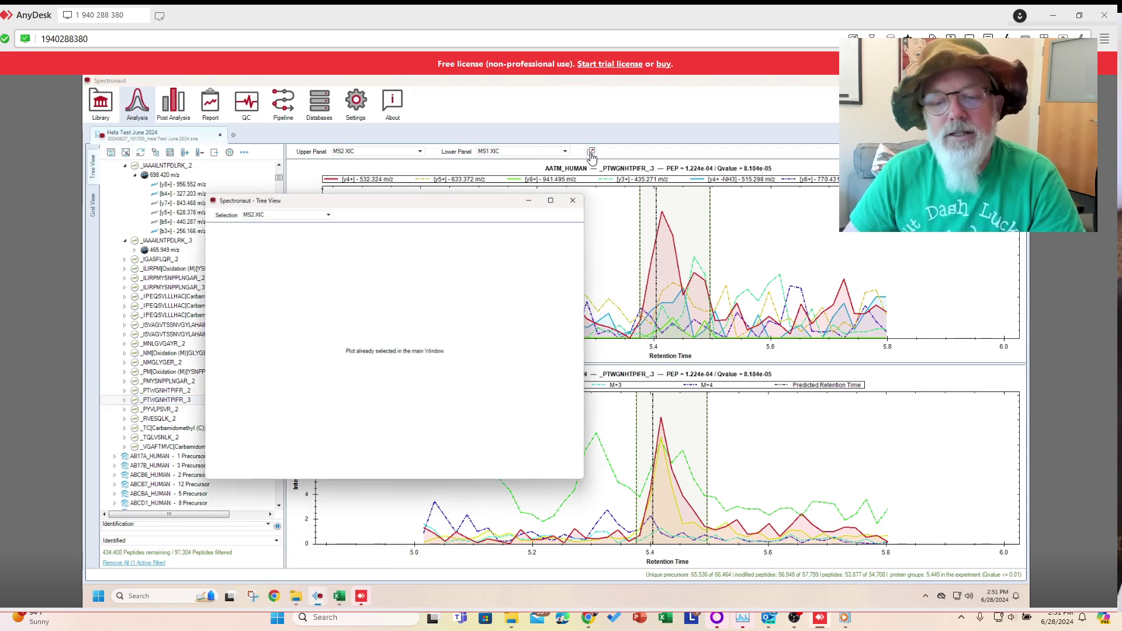
{"action": "left_click", "coordinate": [305, 213]}
{"action": "left_click", "coordinate": [310, 226]}
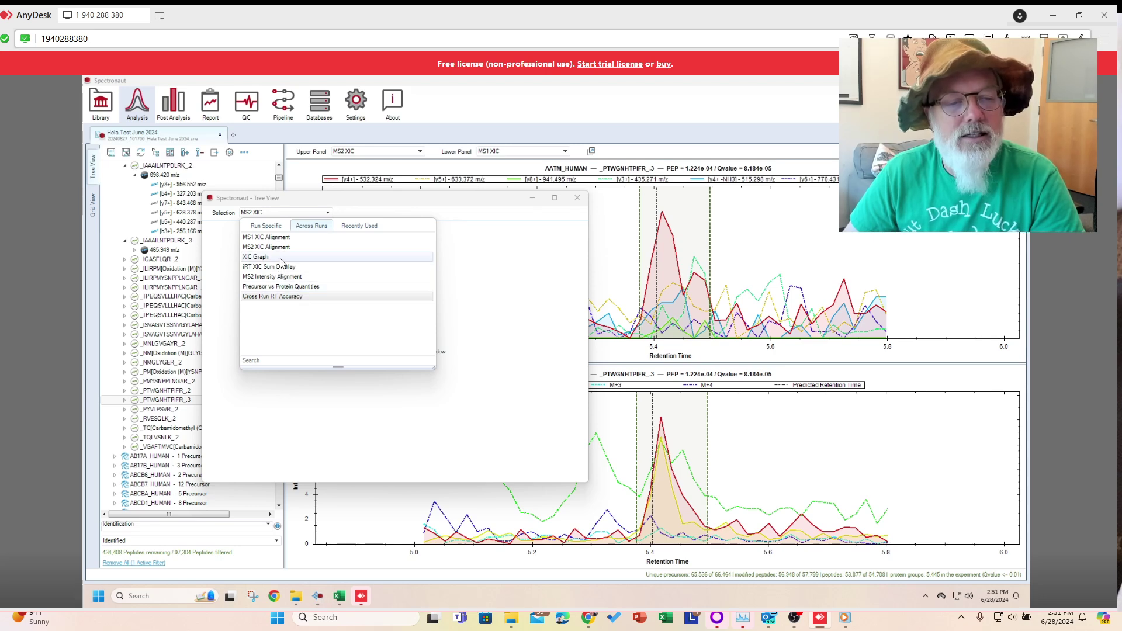
{"action": "left_click", "coordinate": [290, 286]}
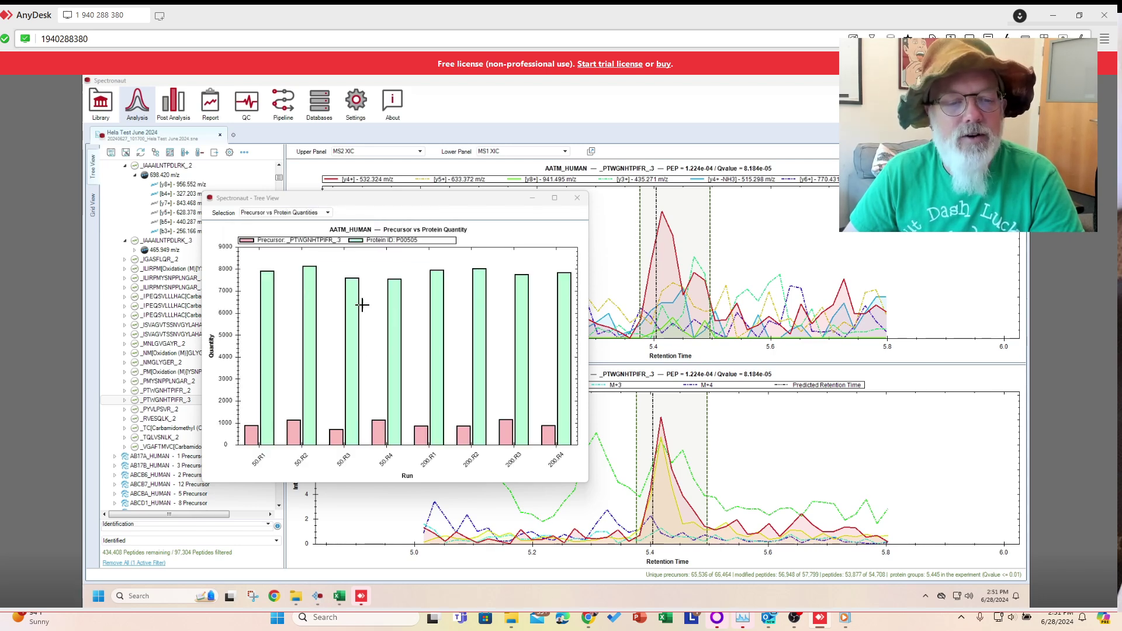
Step: Switch the detached plot to the across-runs XIC Graph for _PTWGNHTPIFR_.3 and reposition its window to examine the runs
{"action": "left_click", "coordinate": [308, 212]}
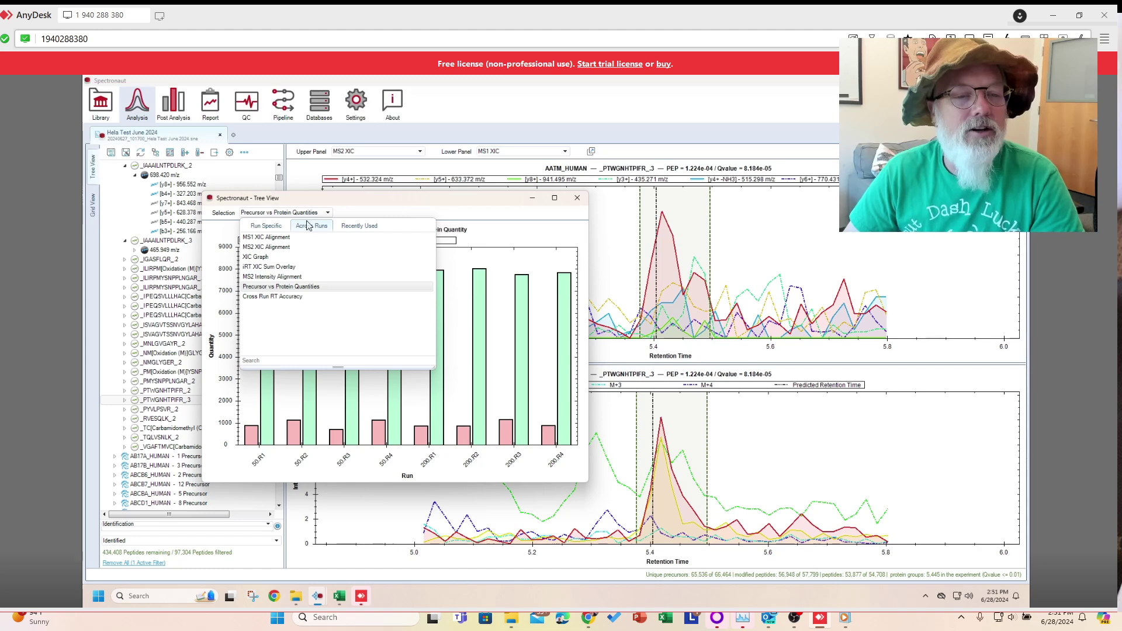
{"action": "left_click", "coordinate": [287, 258]}
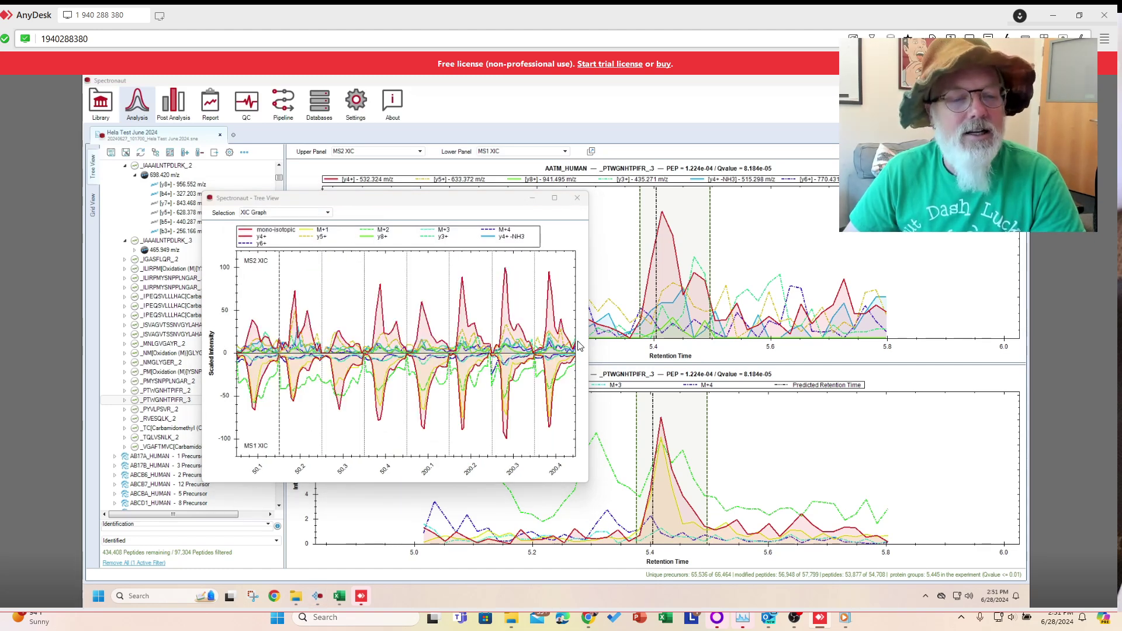
{"action": "left_click_drag", "start_coordinate": [419, 204], "coordinate": [776, 141]}
{"action": "left_click", "coordinate": [565, 133]}
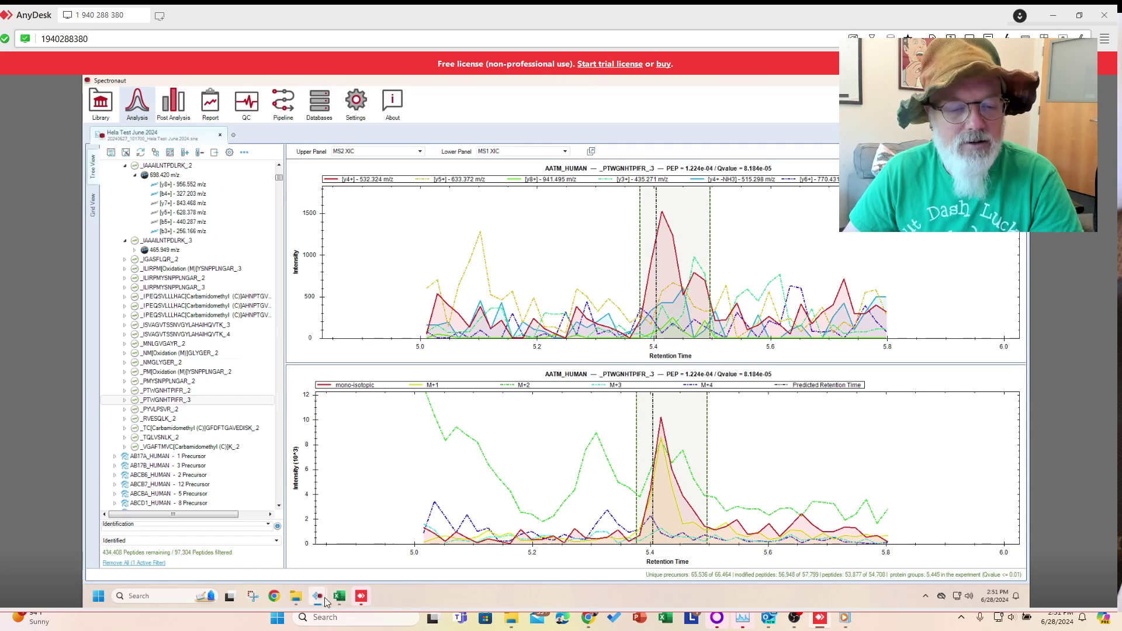
{"action": "mouse_move", "coordinate": [317, 595]}
{"action": "left_click", "coordinate": [373, 555]}
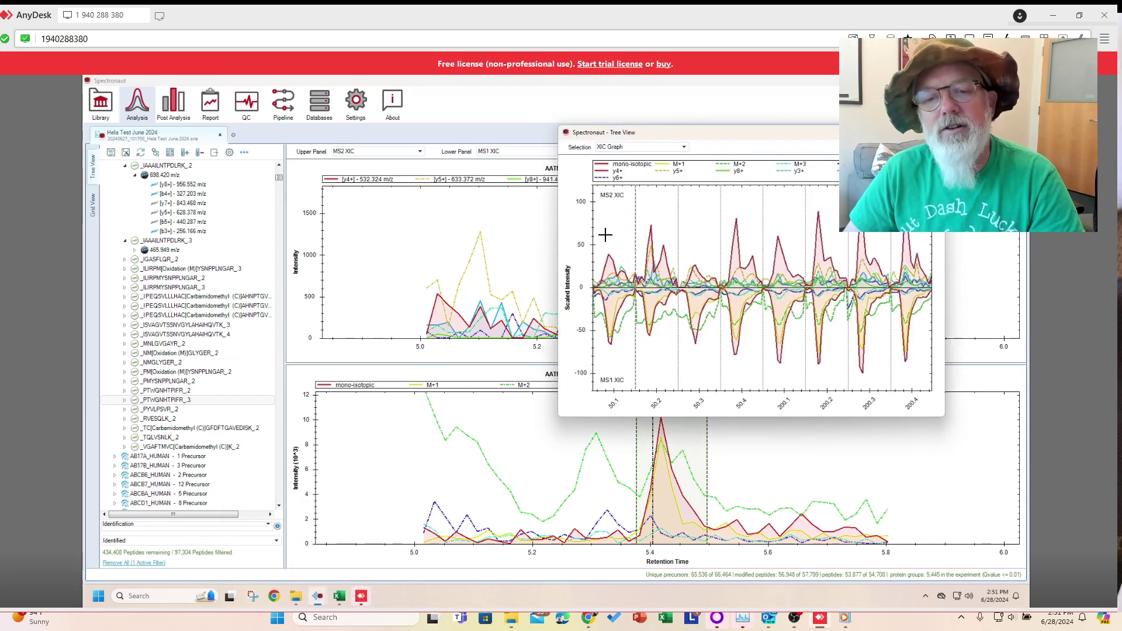
{"action": "left_click_drag", "start_coordinate": [643, 133], "coordinate": [231, 96]}
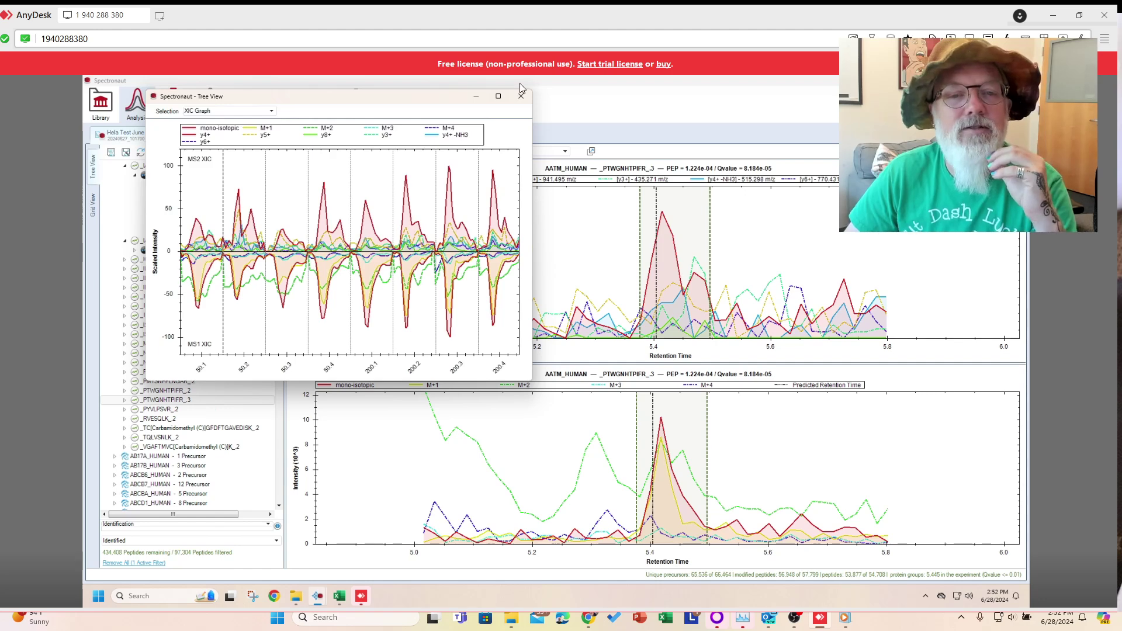
Step: View the iRT XIC Sum Overlay of _PTWGNHTPIFR_.3 in the detached plot window and close that window
{"action": "left_click", "coordinate": [271, 111]}
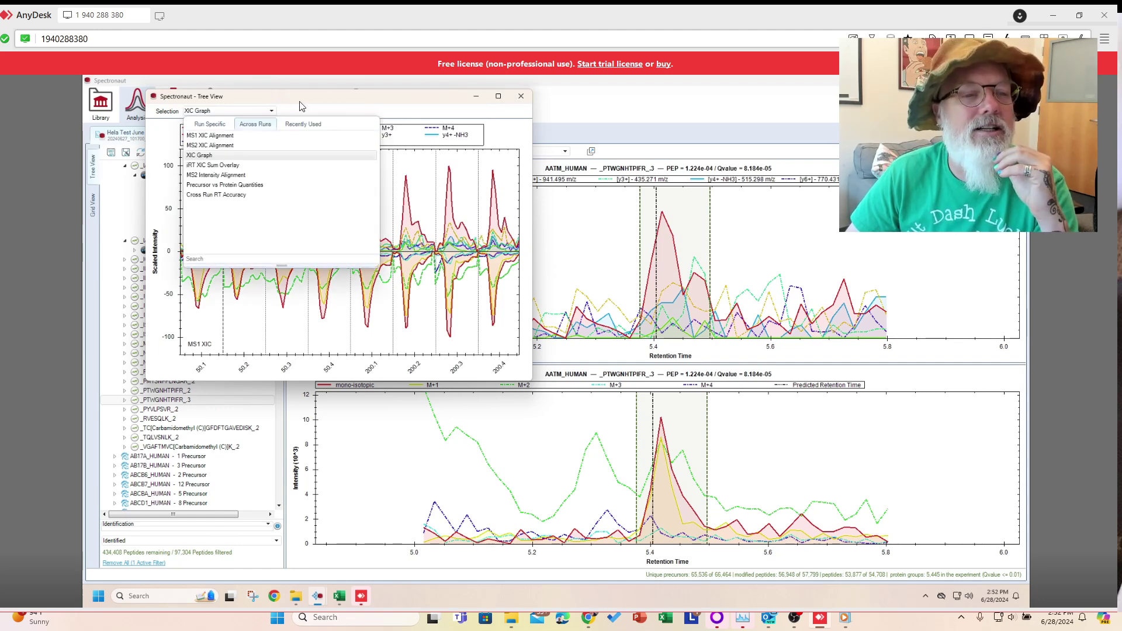
{"action": "left_click", "coordinate": [243, 166]}
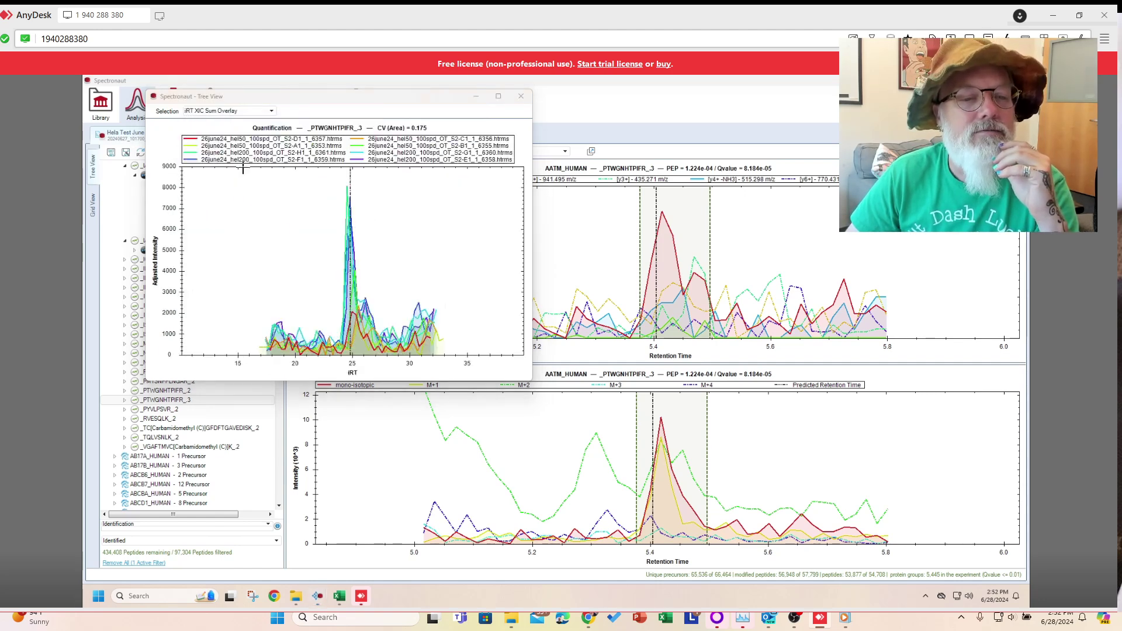
{"action": "left_click", "coordinate": [521, 96]}
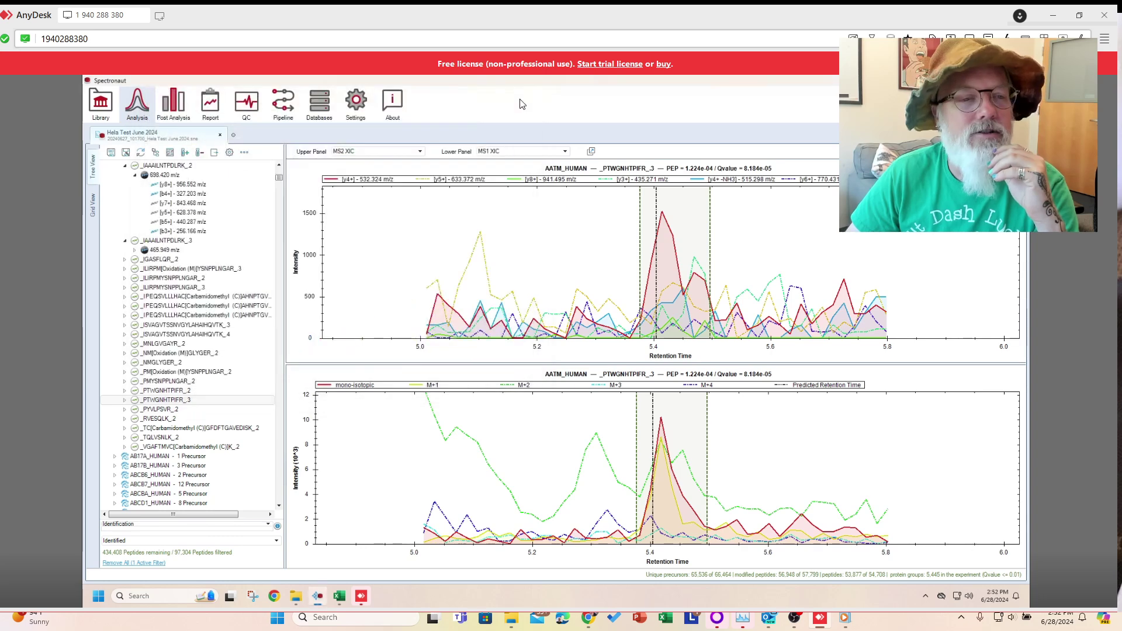
Step: View the LFQBench plot, and disable Cross-Run Normalization in the experiment's quantification settings, applying the change to the analysis
{"action": "left_click", "coordinate": [181, 116]}
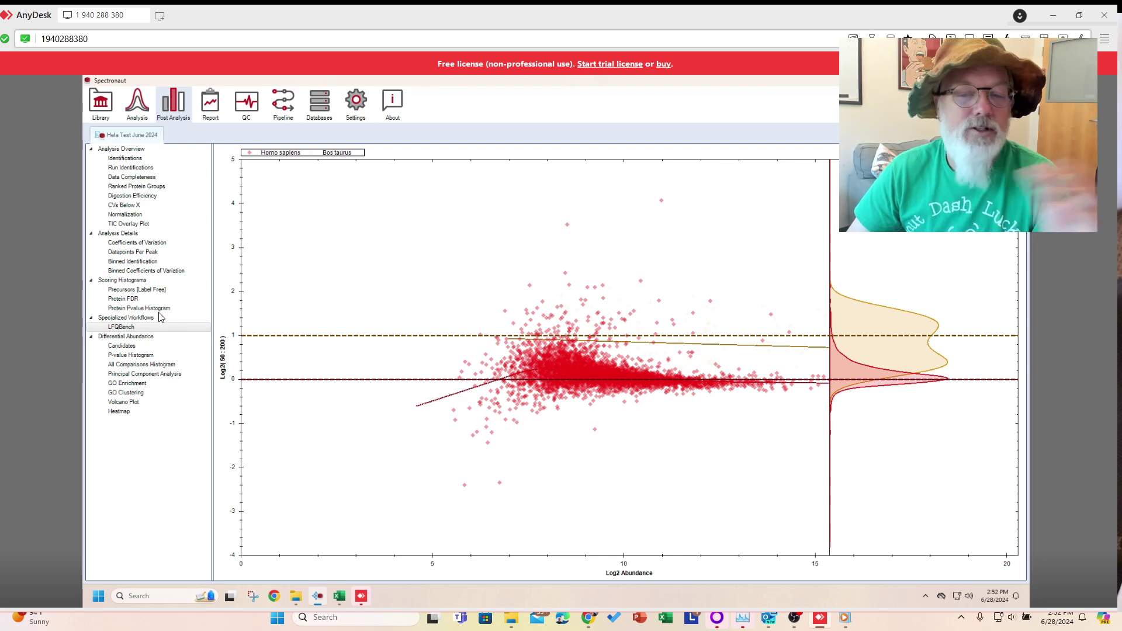
{"action": "left_click", "coordinate": [136, 105]}
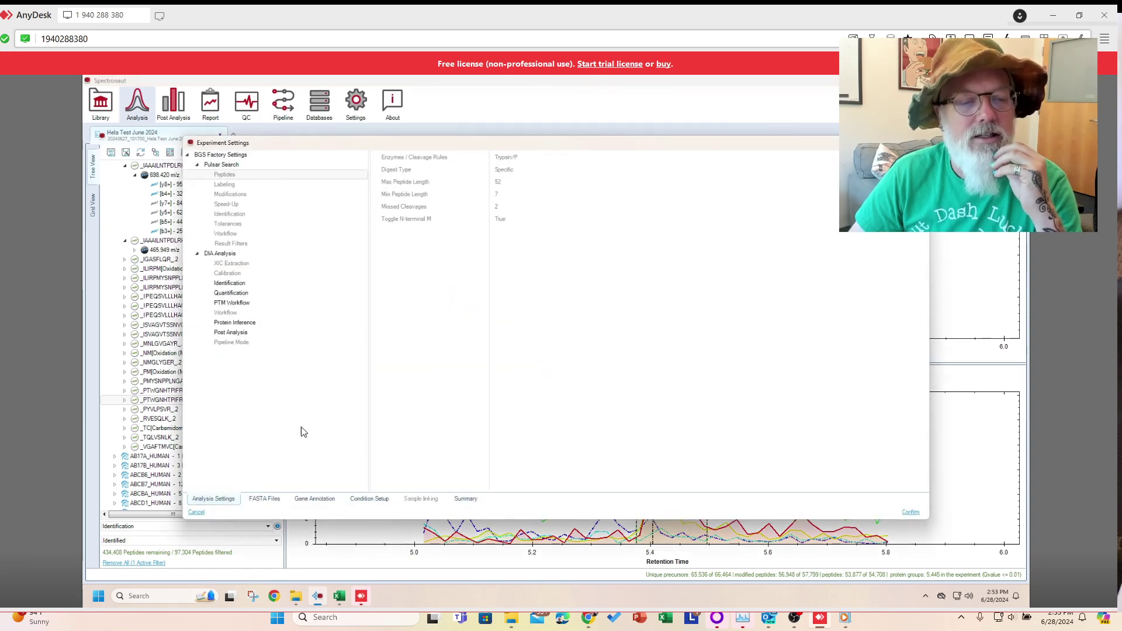
{"action": "left_click", "coordinate": [237, 294]}
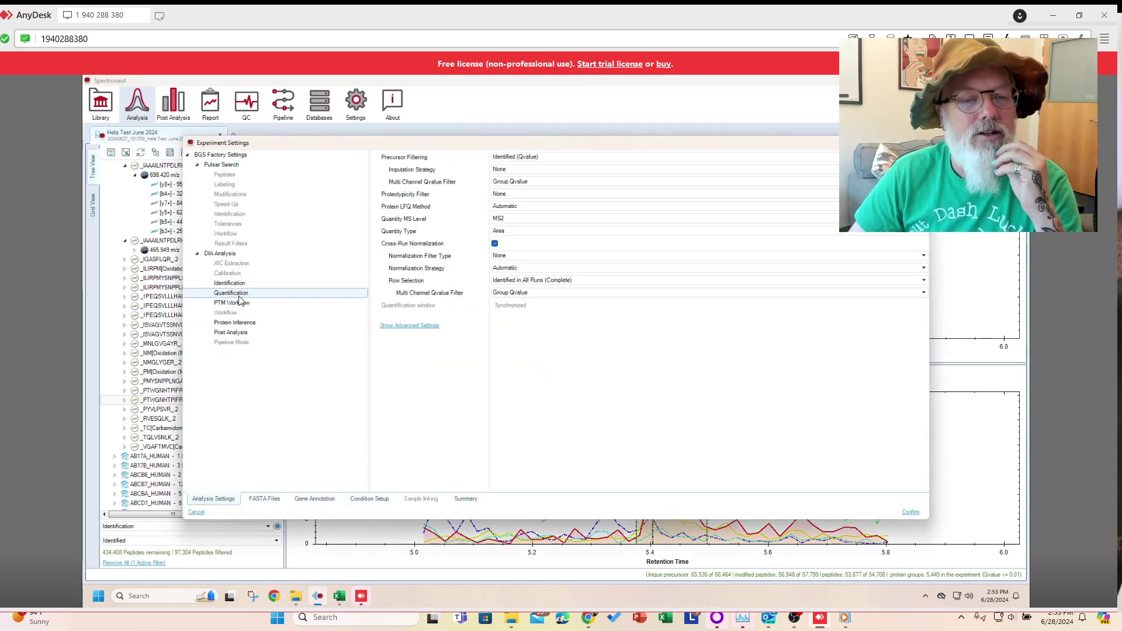
{"action": "left_click", "coordinate": [495, 244]}
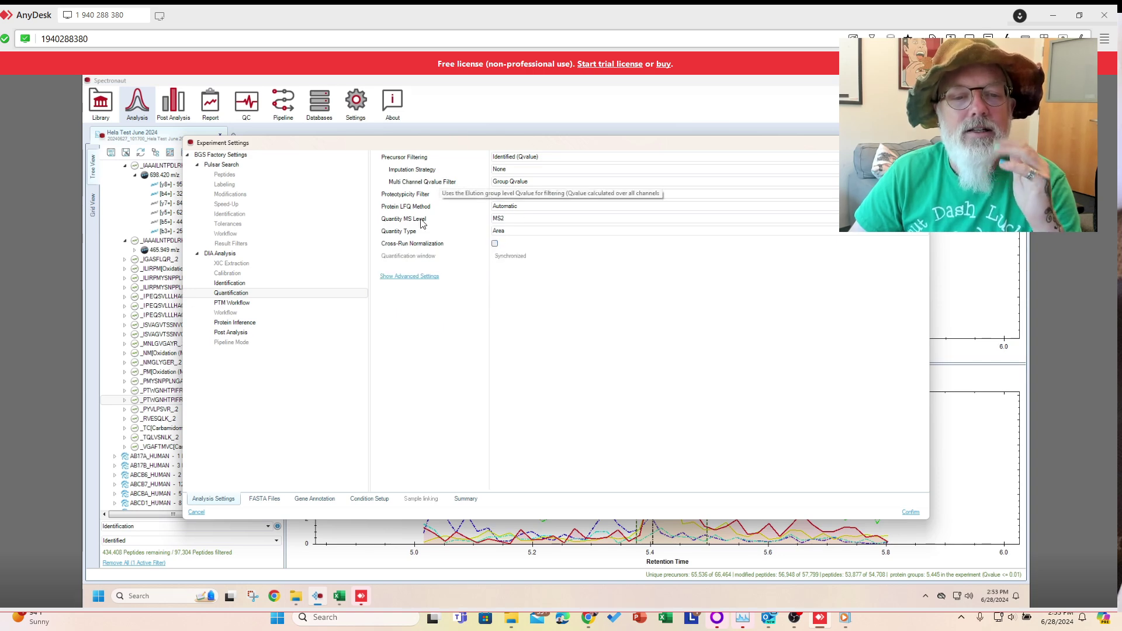
{"action": "left_click", "coordinate": [910, 513]}
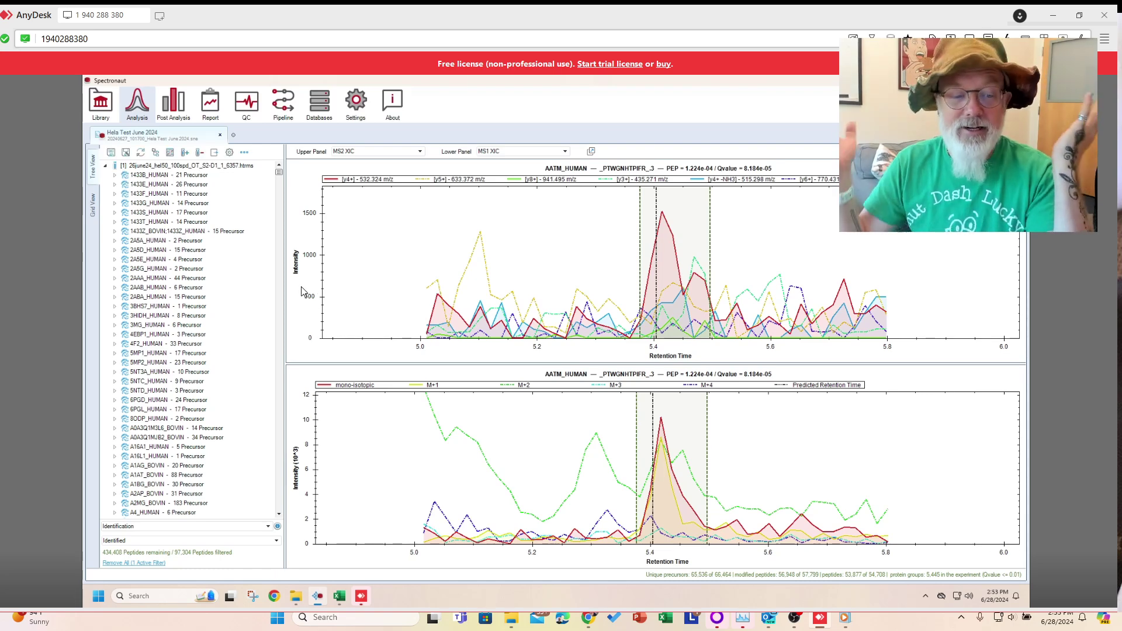
Step: Review the LFQBench, Normalization and TIC Overlay Plot results of the reprocessed experiment
{"action": "left_click", "coordinate": [177, 101]}
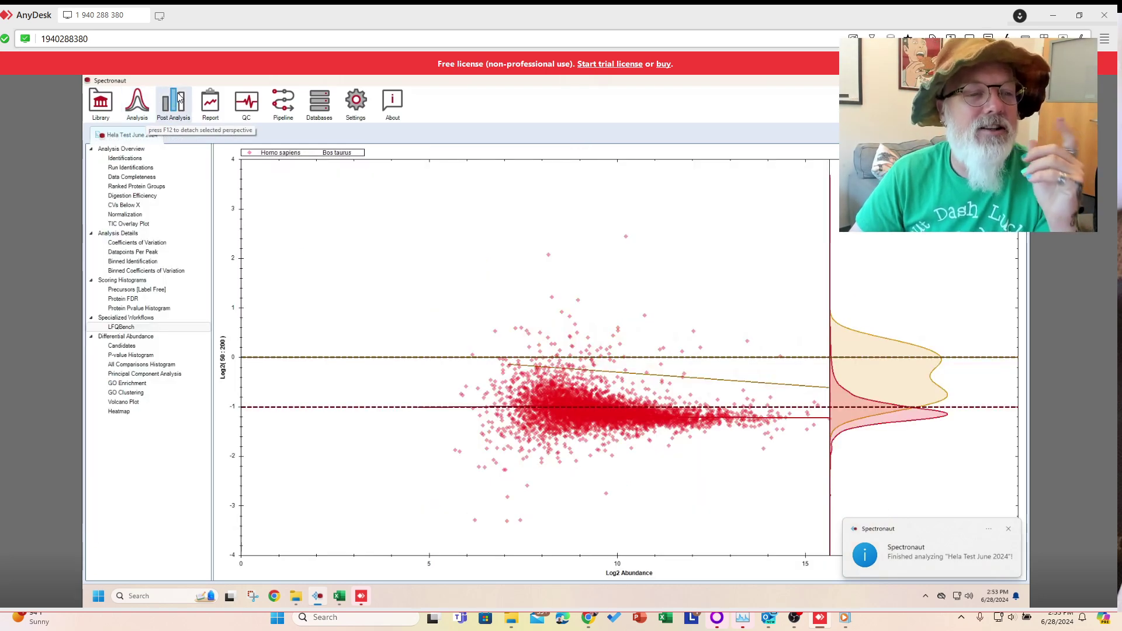
{"action": "left_click", "coordinate": [132, 224]}
{"action": "left_click", "coordinate": [129, 216]}
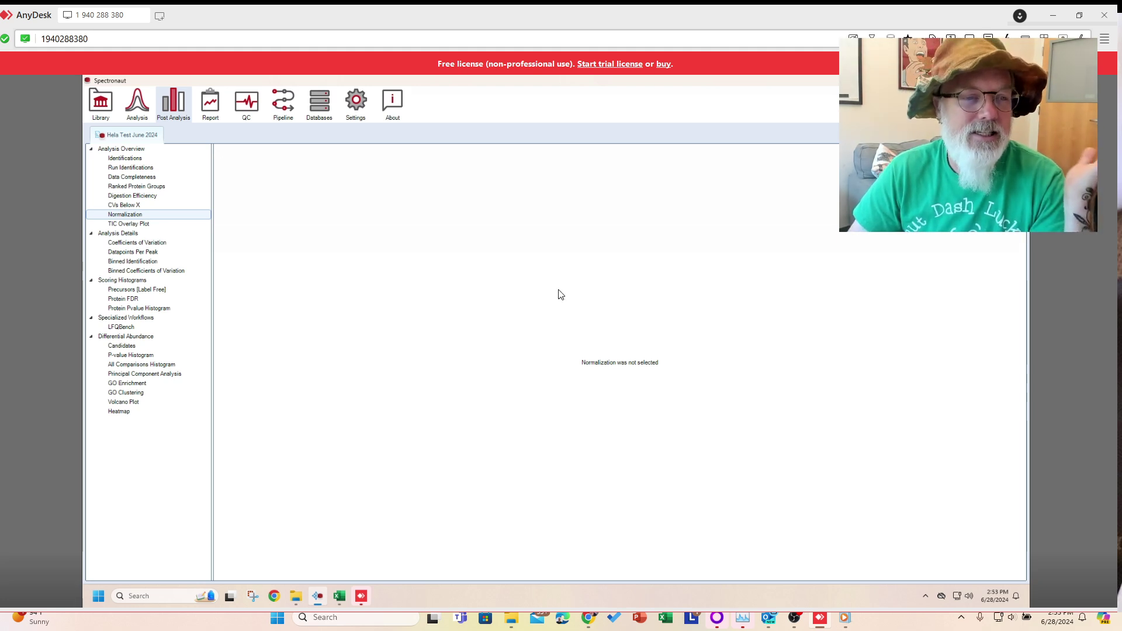
{"action": "left_click", "coordinate": [162, 227]}
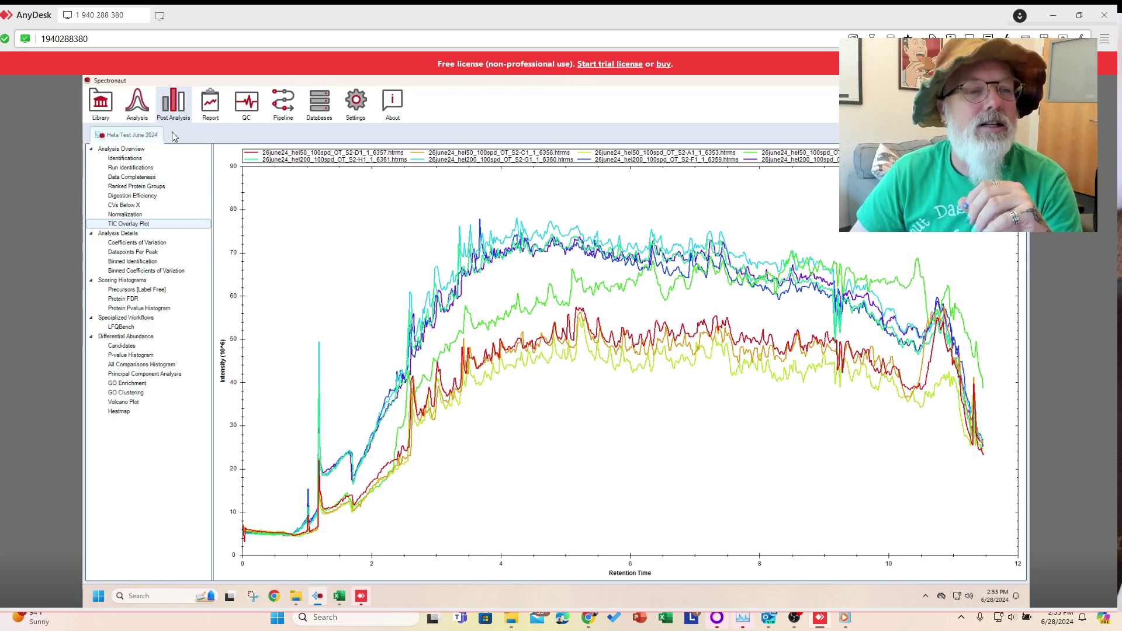
Step: Show the experiment's advanced quantification settings down to DeepQuant Correction [Beta] and confirm the settings to reprocess the analysis
{"action": "left_click", "coordinate": [143, 111]}
{"action": "left_click", "coordinate": [229, 152]}
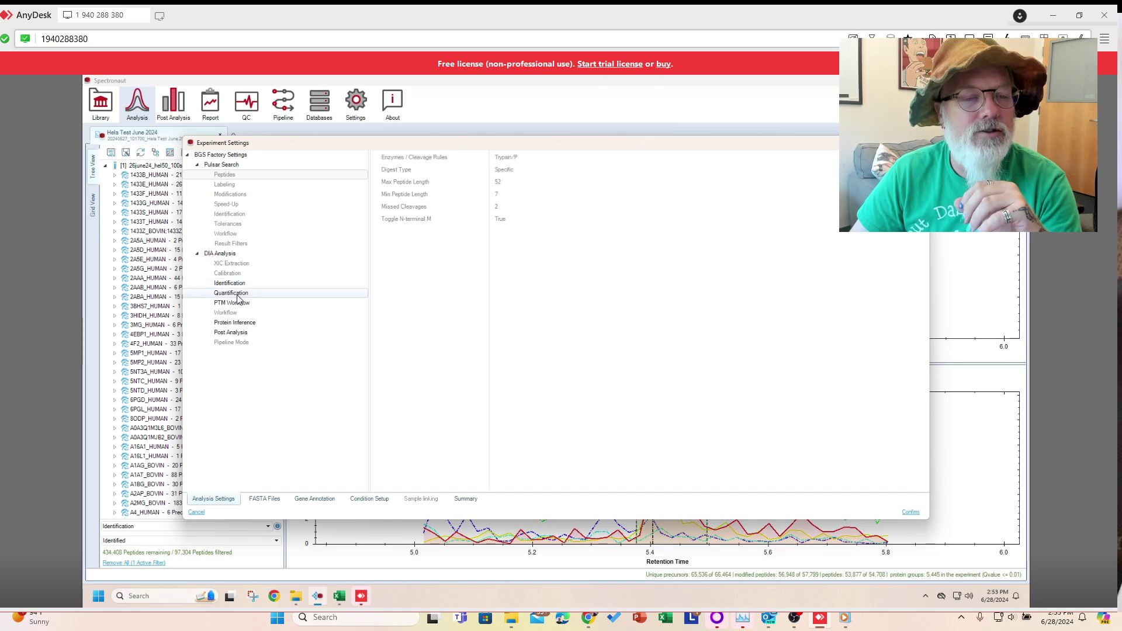
{"action": "left_click", "coordinate": [236, 293]}
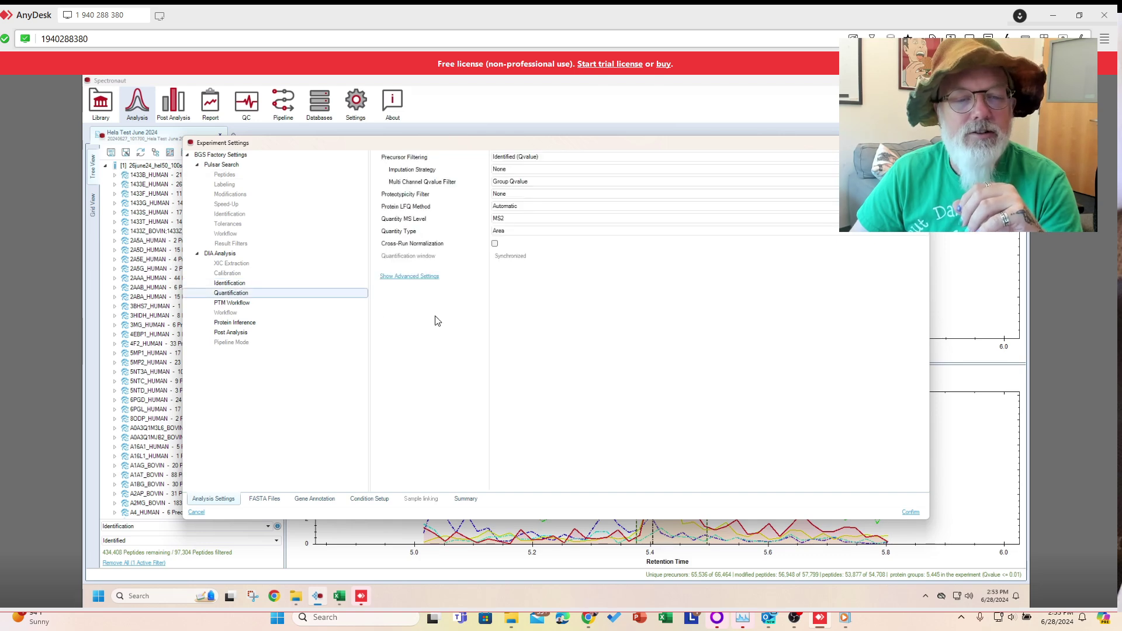
{"action": "left_click", "coordinate": [411, 277]}
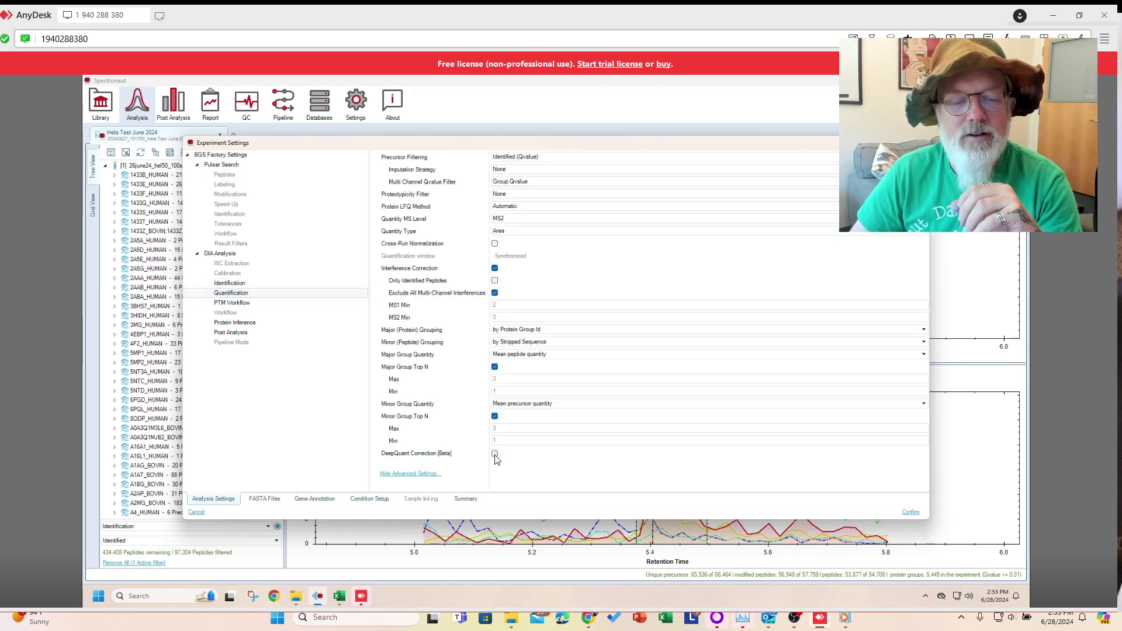
{"action": "left_click", "coordinate": [910, 513]}
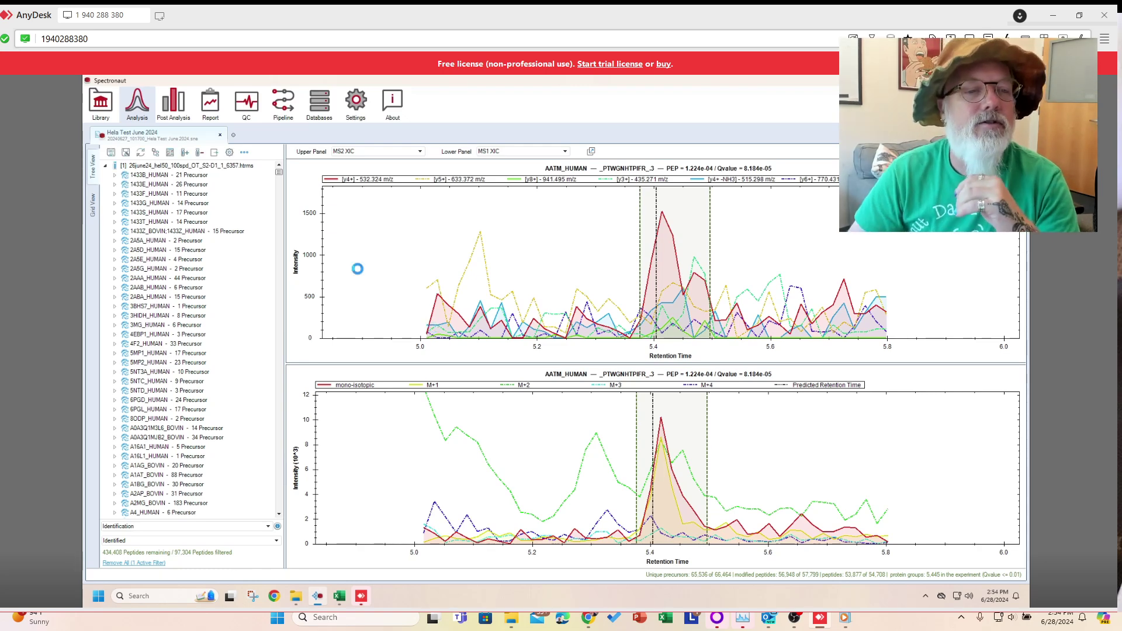
Step: Check the Normalization plot in the post-analysis results and return to the experiment's precursor tree
{"action": "left_click", "coordinate": [173, 104]}
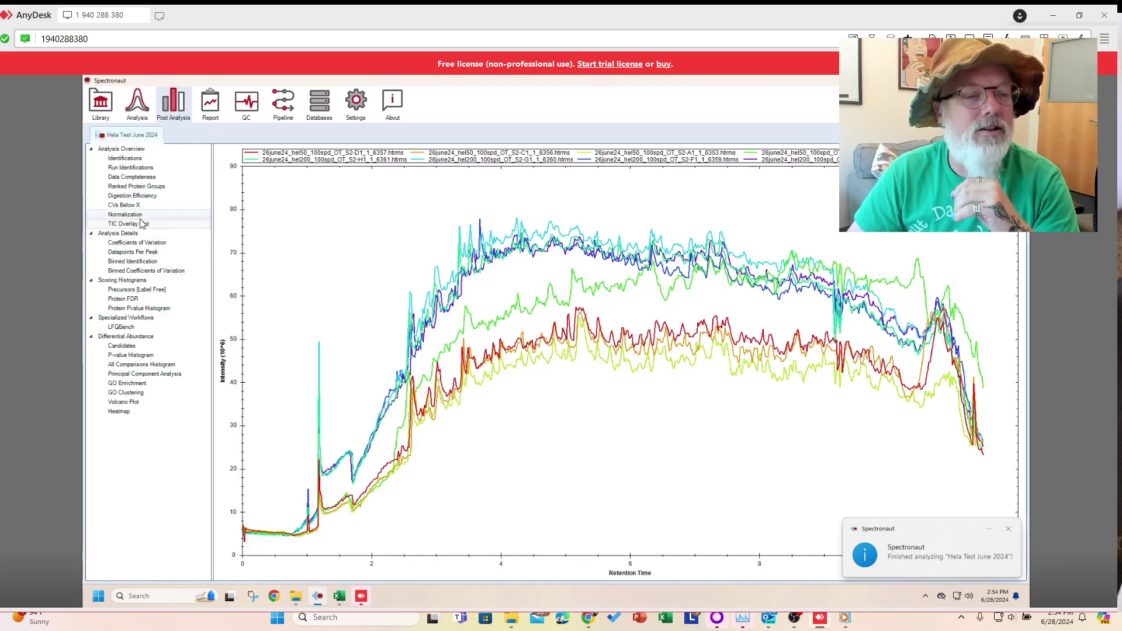
{"action": "left_click", "coordinate": [142, 214]}
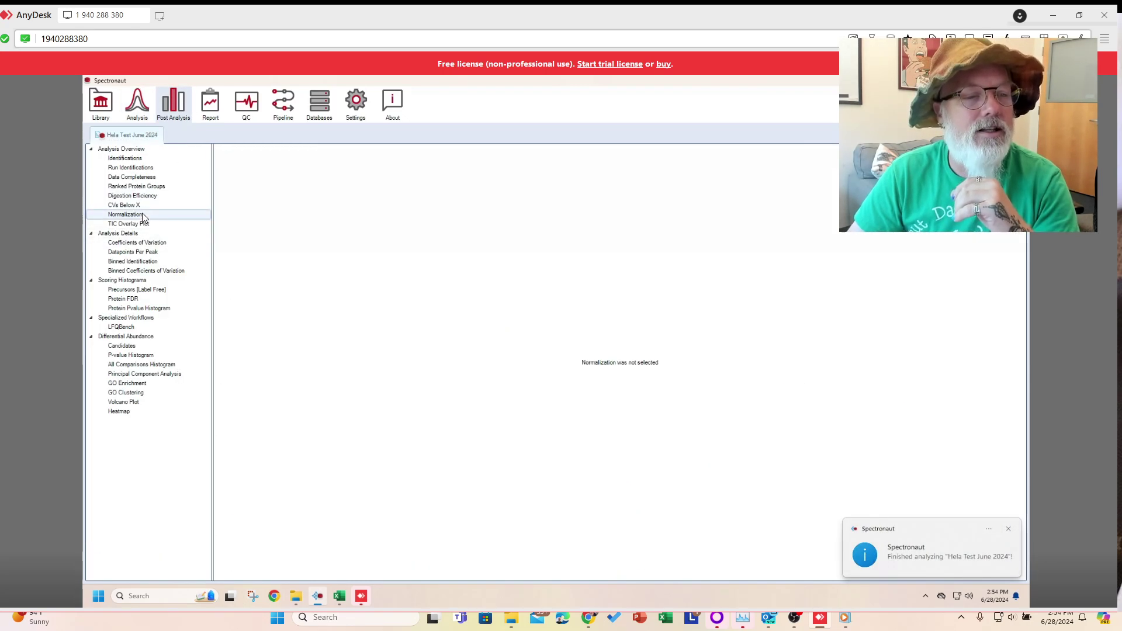
{"action": "left_click", "coordinate": [141, 100]}
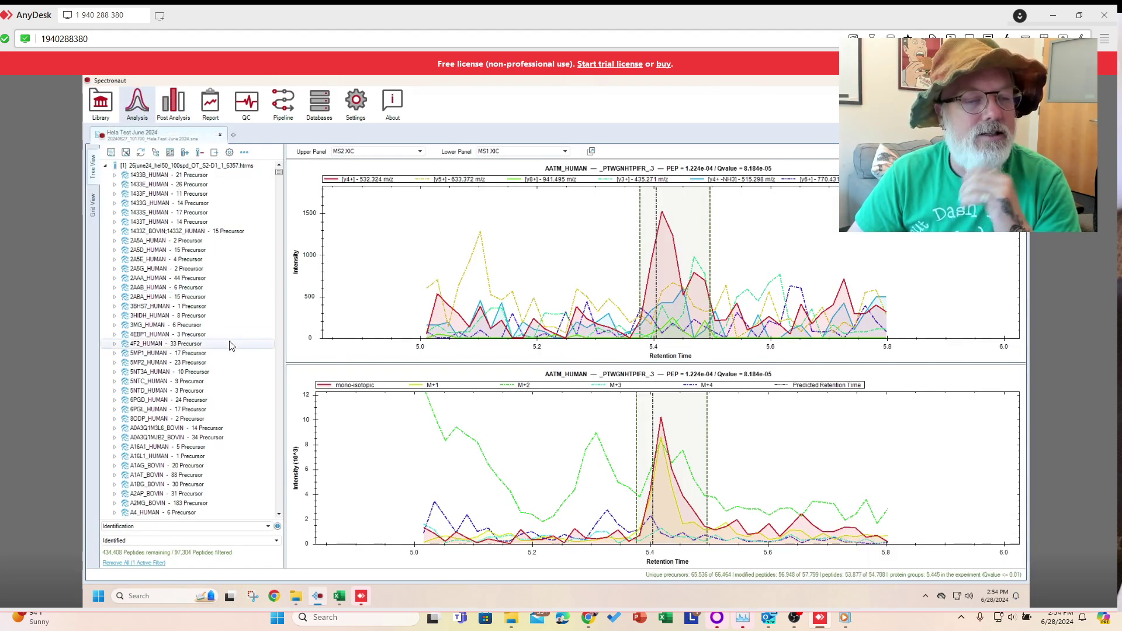
Step: Expand the 5MP2_HUMAN and 2AAA_HUMAN proteins and review the chromatograms of the 2AAA_HUMAN precursor _IGPILDNSTLQSEVKPILEK_.2
{"action": "left_click", "coordinate": [114, 364]}
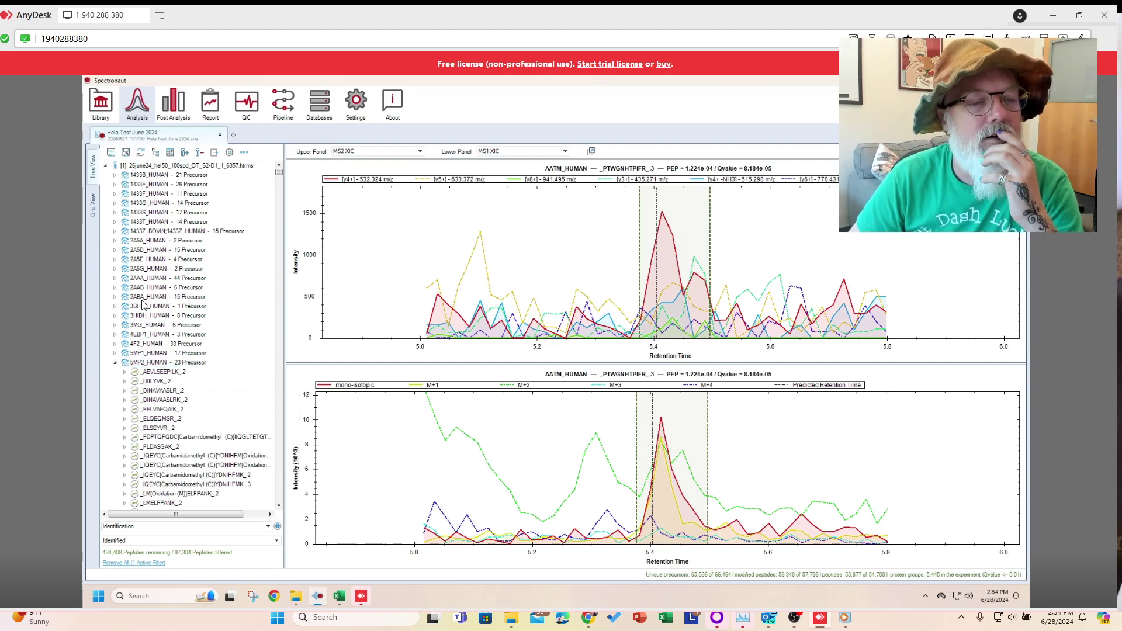
{"action": "left_click", "coordinate": [116, 279]}
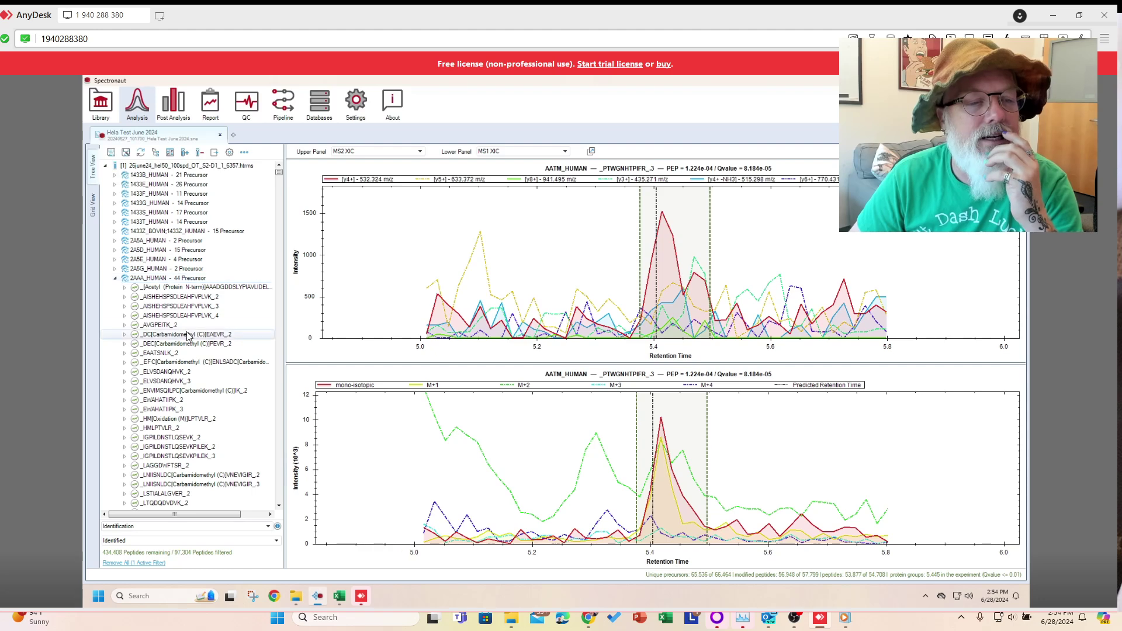
{"action": "left_click", "coordinate": [184, 448]}
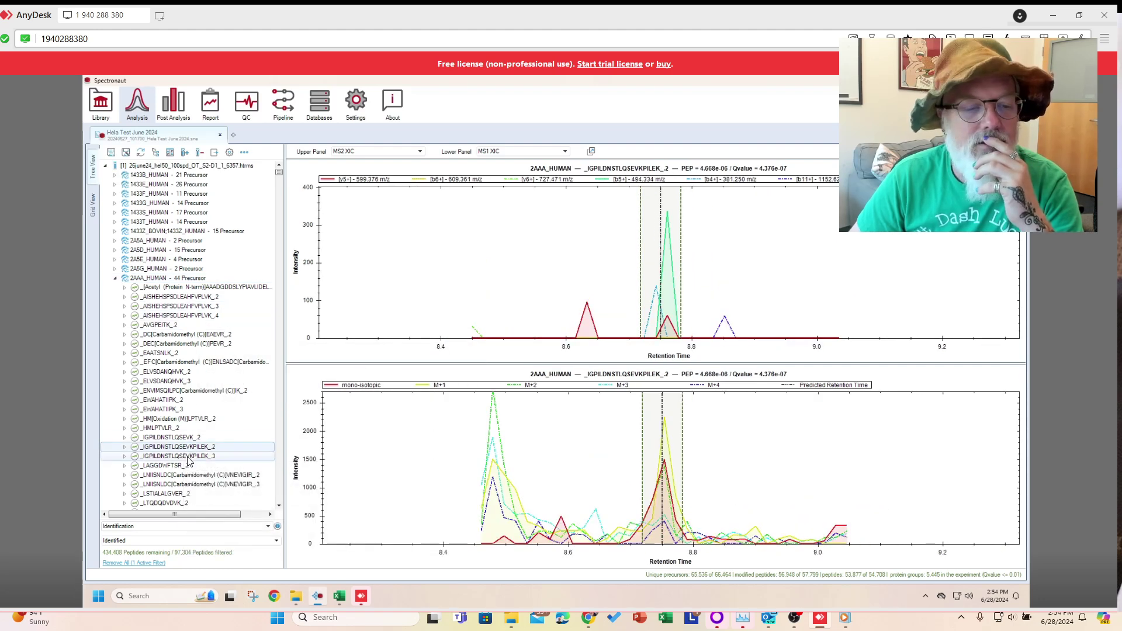
Step: Select the 2AAA_HUMAN precursor _IGPILDNSTLQSEVKPILEK_.3 and expand it down to its fragment ions to review its chromatograms
{"action": "left_click", "coordinate": [188, 457]}
{"action": "left_click", "coordinate": [175, 437]}
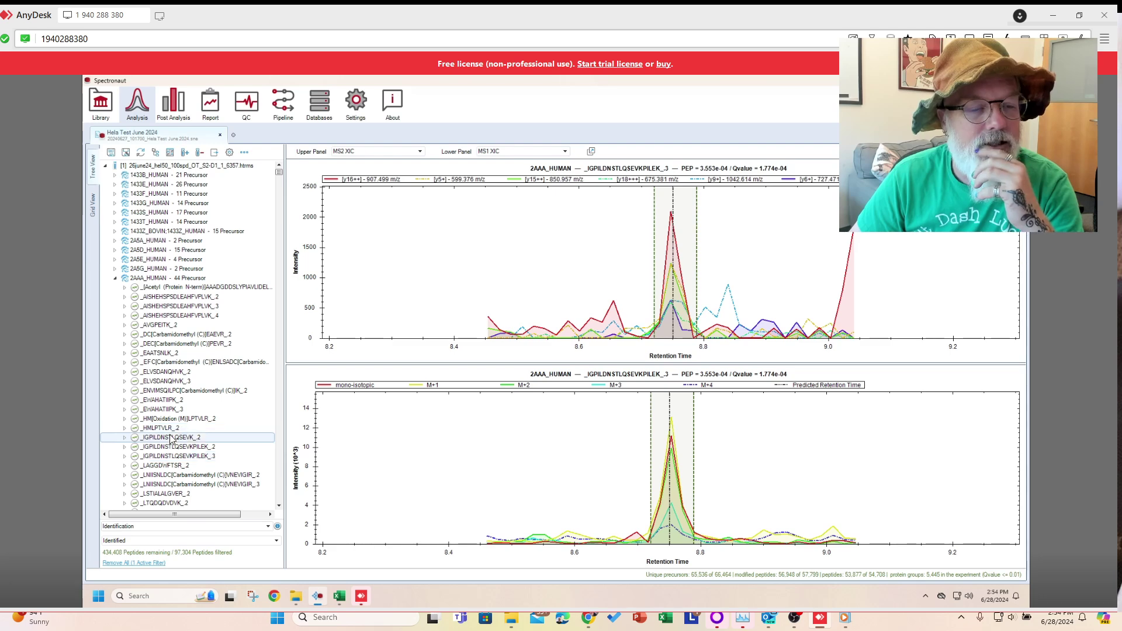
{"action": "left_click", "coordinate": [192, 457]}
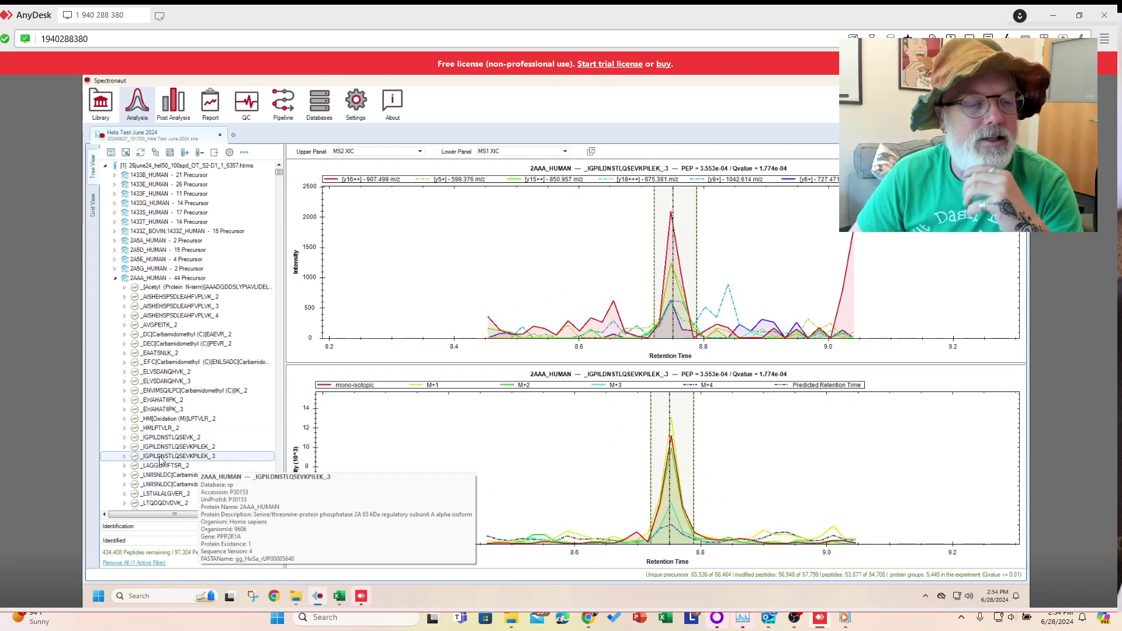
{"action": "left_click", "coordinate": [125, 456]}
{"action": "scroll", "coordinate": [126, 457], "scroll_direction": "down", "scroll_amount": 2}
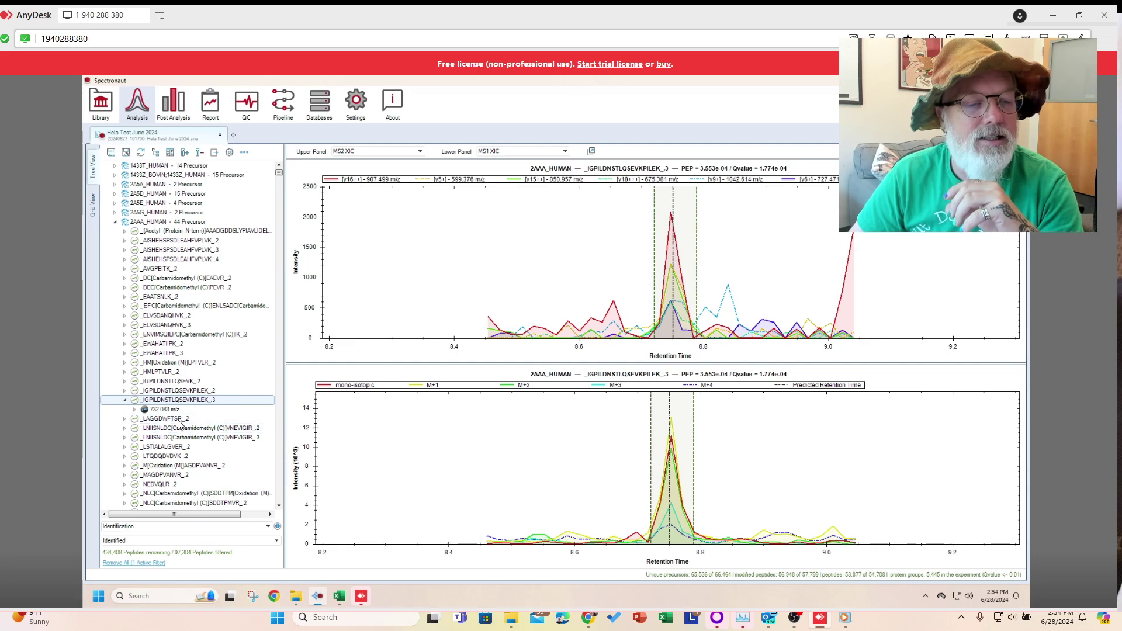
{"action": "left_click", "coordinate": [134, 410]}
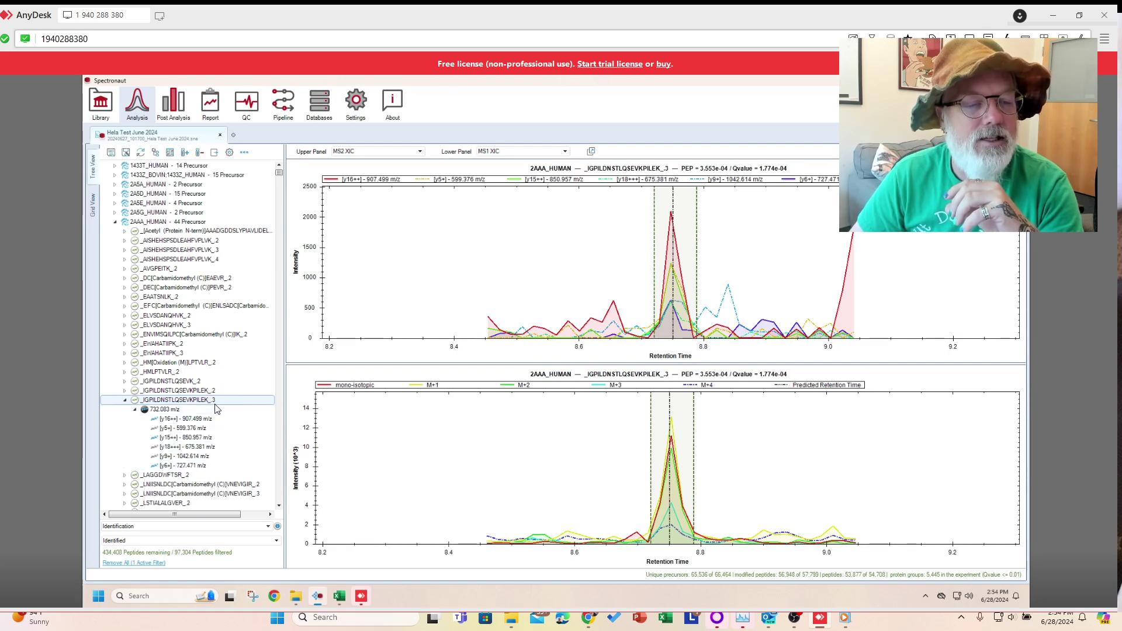
{"action": "mouse_move", "coordinate": [215, 405]}
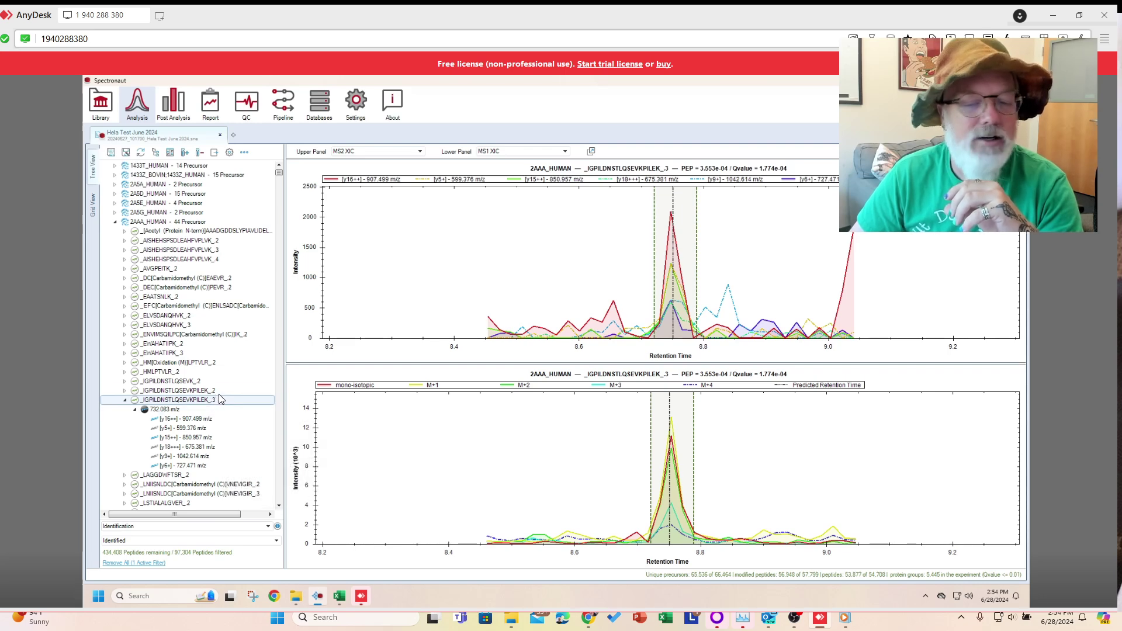
Step: Show the across-runs Precursor vs Protein Quantities plot in a separate, enlarged window
{"action": "left_click", "coordinate": [590, 150]}
{"action": "left_click", "coordinate": [213, 135]}
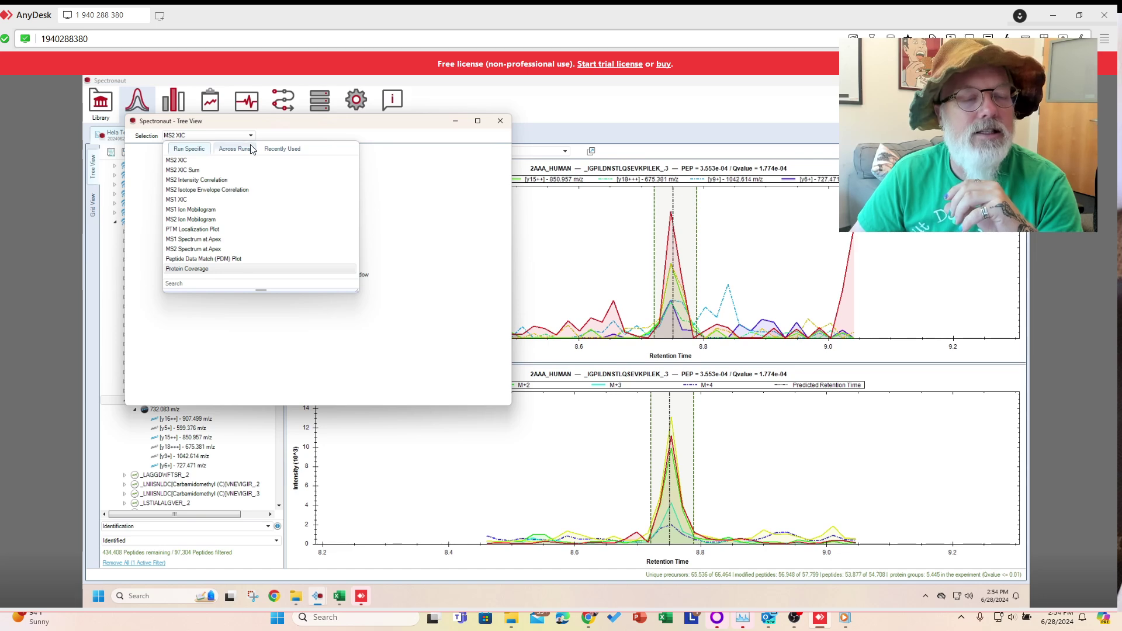
{"action": "left_click", "coordinate": [237, 150]}
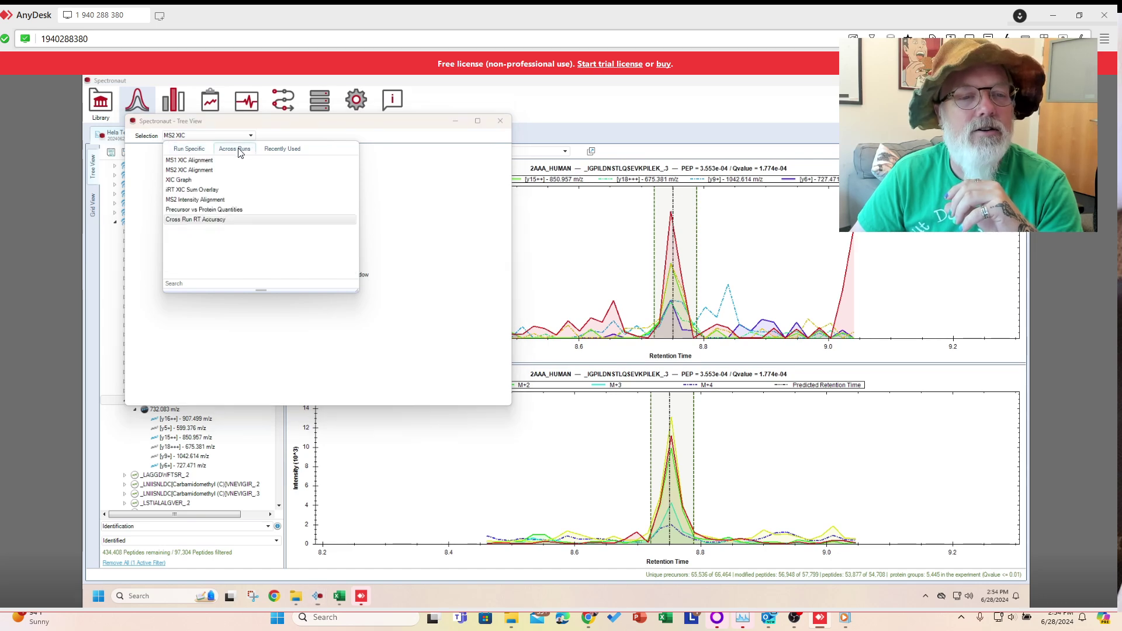
{"action": "left_click", "coordinate": [234, 210]}
{"action": "left_click_drag", "start_coordinate": [510, 404], "coordinate": [647, 449]}
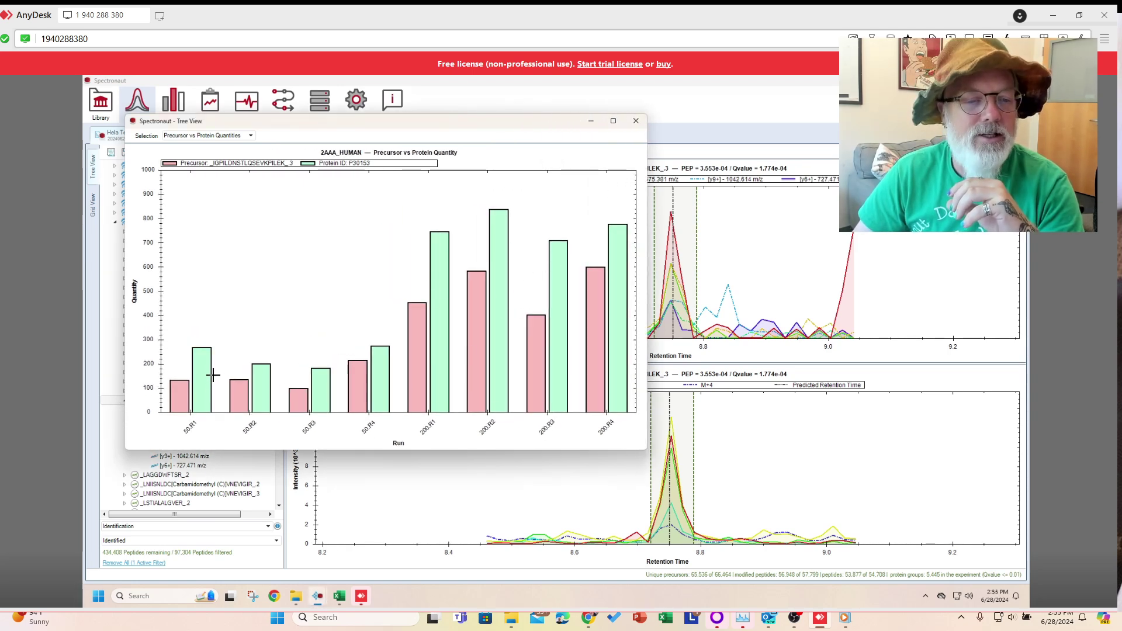
Step: Review the _IGPILDNSTLQSEVKPILEK_.3 quantity plot at full-screen size, restore its window, and place it beside the precursor tree
{"action": "left_click_drag", "start_coordinate": [446, 121], "coordinate": [726, 93]}
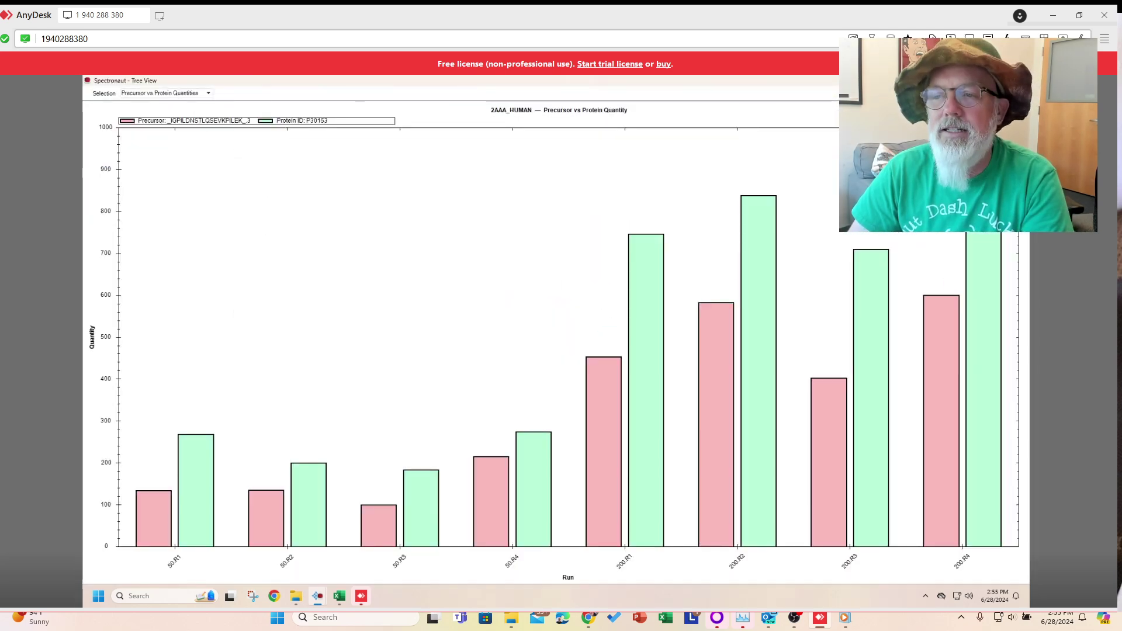
{"action": "left_click", "coordinate": [996, 80]}
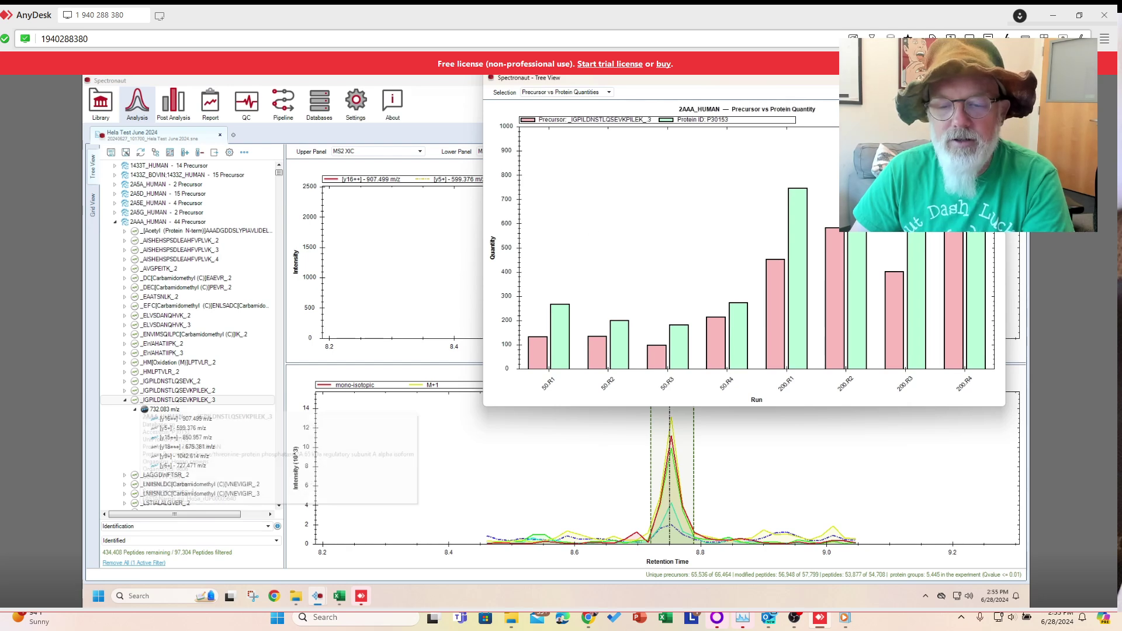
{"action": "left_click_drag", "start_coordinate": [835, 86], "coordinate": [401, 390]}
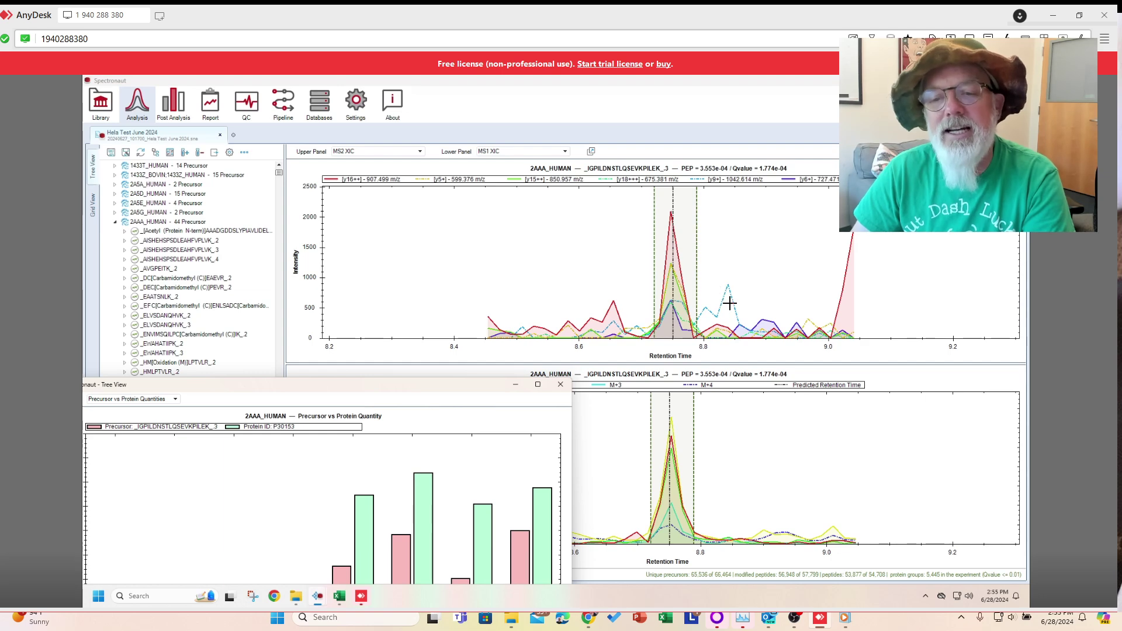
{"action": "left_click_drag", "start_coordinate": [440, 387], "coordinate": [481, 371]}
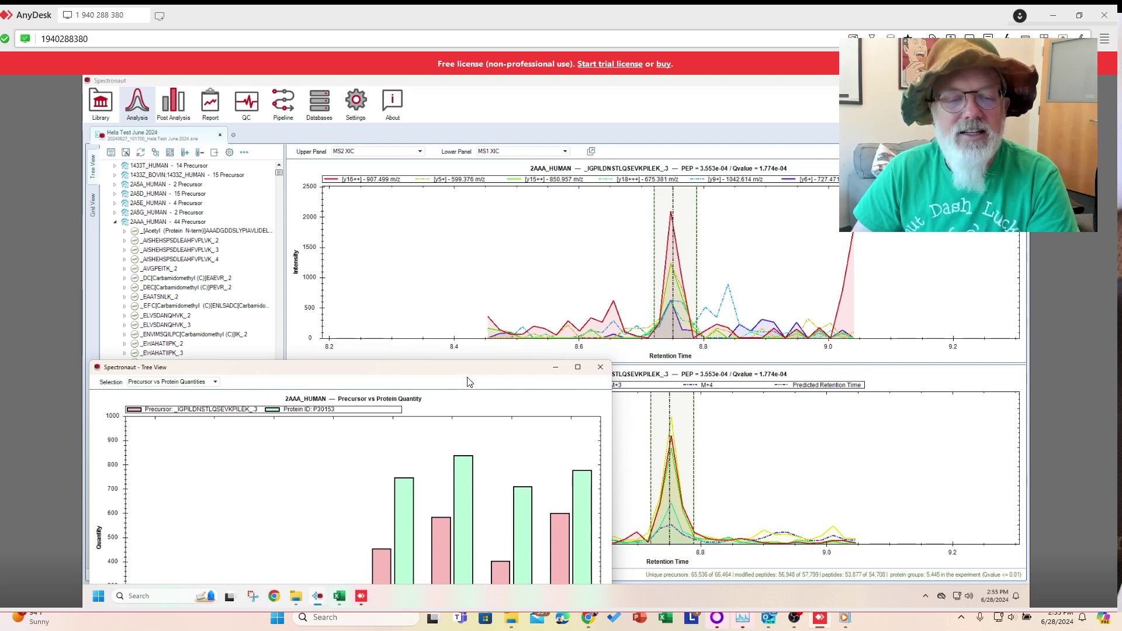
{"action": "left_click_drag", "start_coordinate": [476, 370], "coordinate": [756, 178]}
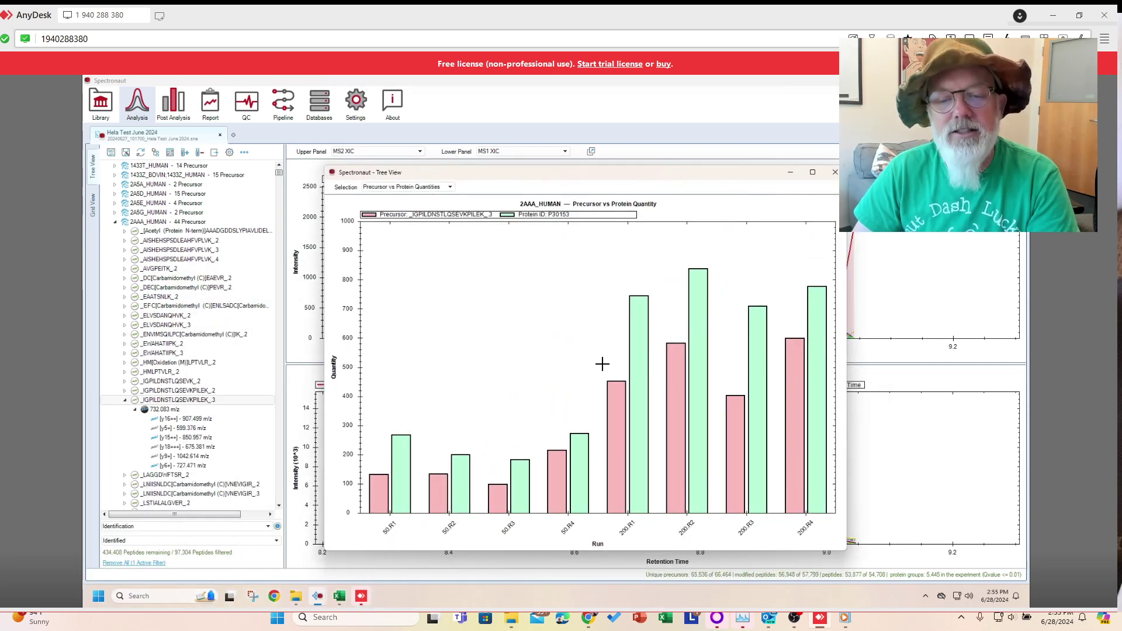
Step: Collapse _IGPILDNSTLQSEVKPILEK_.3 and compare precursor with protein quantities for _LNIISNLDC[Carbamidomethyl (C)]VNEVIGIR_ charge states 2 and 3
{"action": "left_click", "coordinate": [125, 400]}
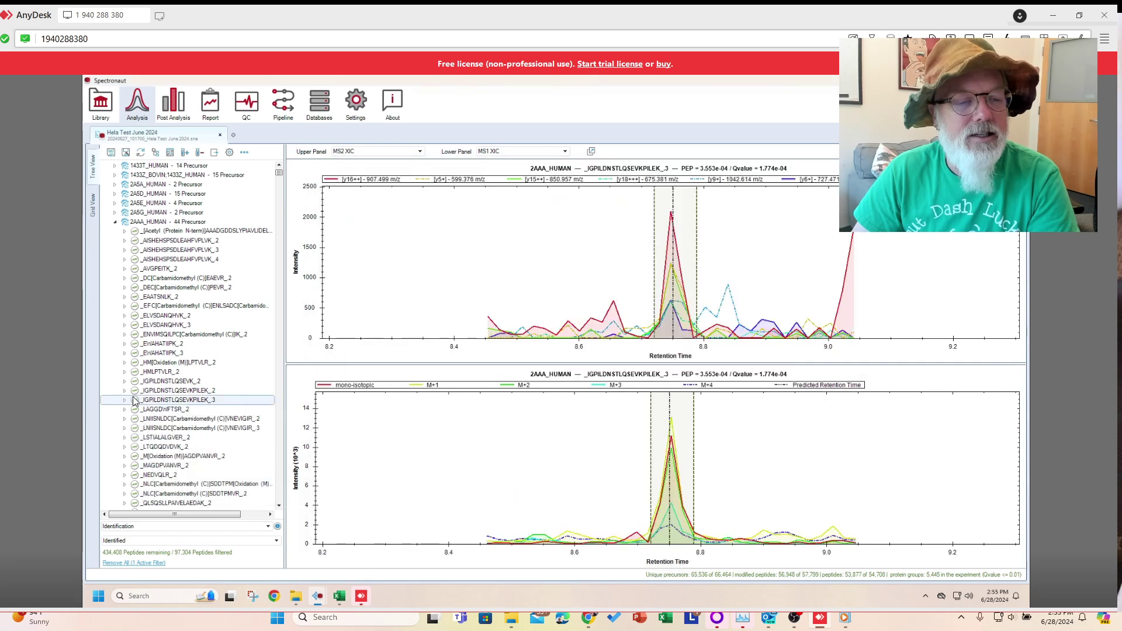
{"action": "left_click", "coordinate": [168, 420]}
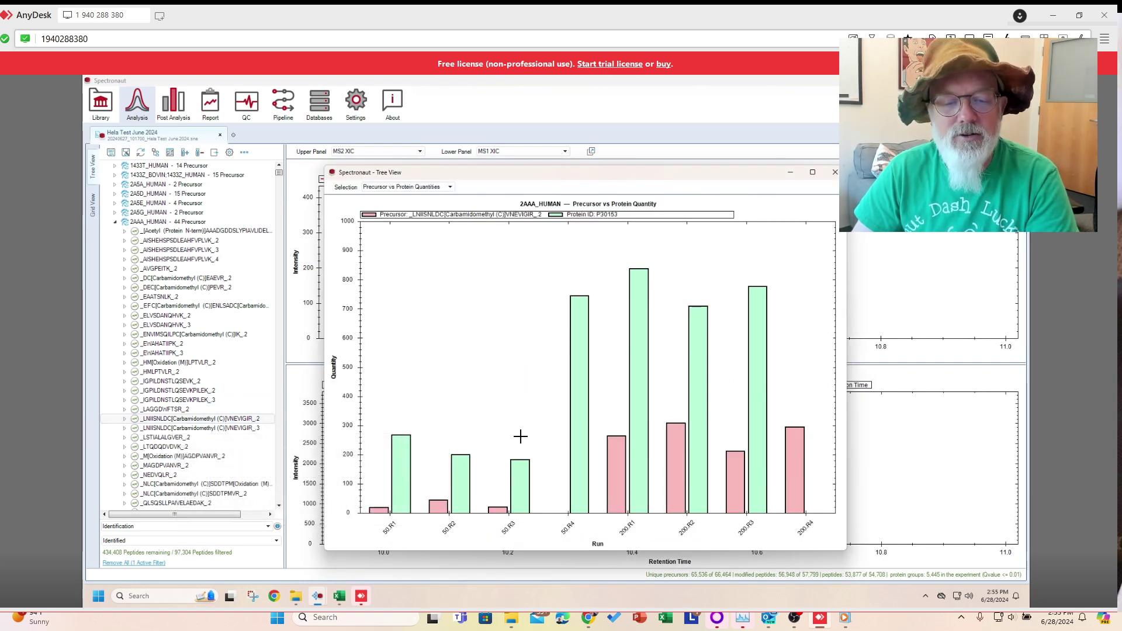
{"action": "left_click", "coordinate": [188, 429]}
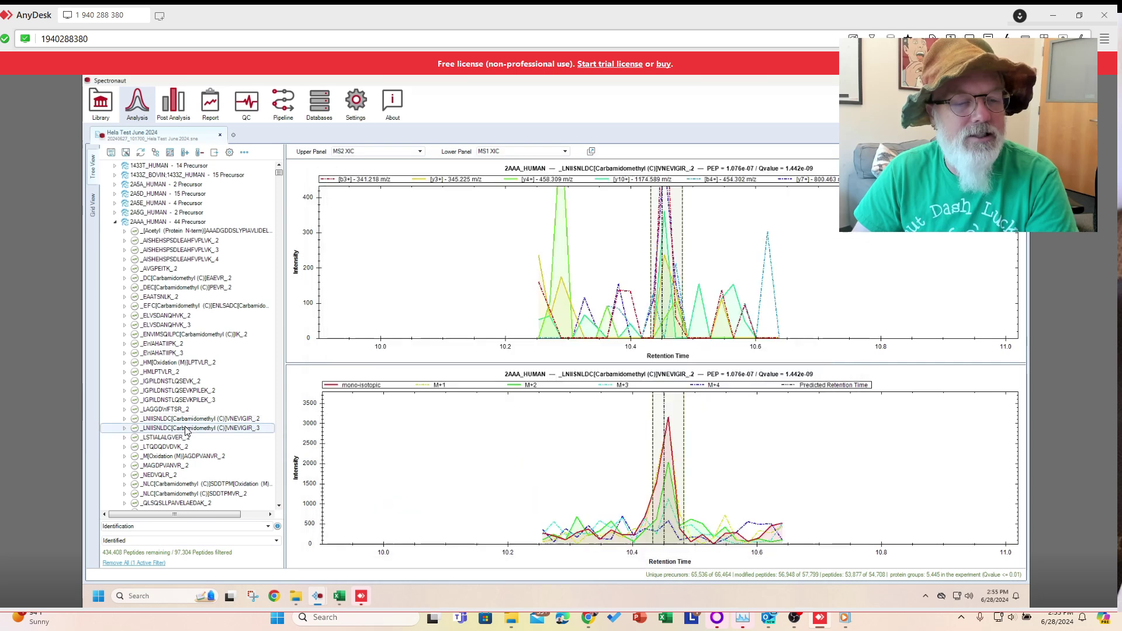
{"action": "mouse_move", "coordinate": [317, 595]}
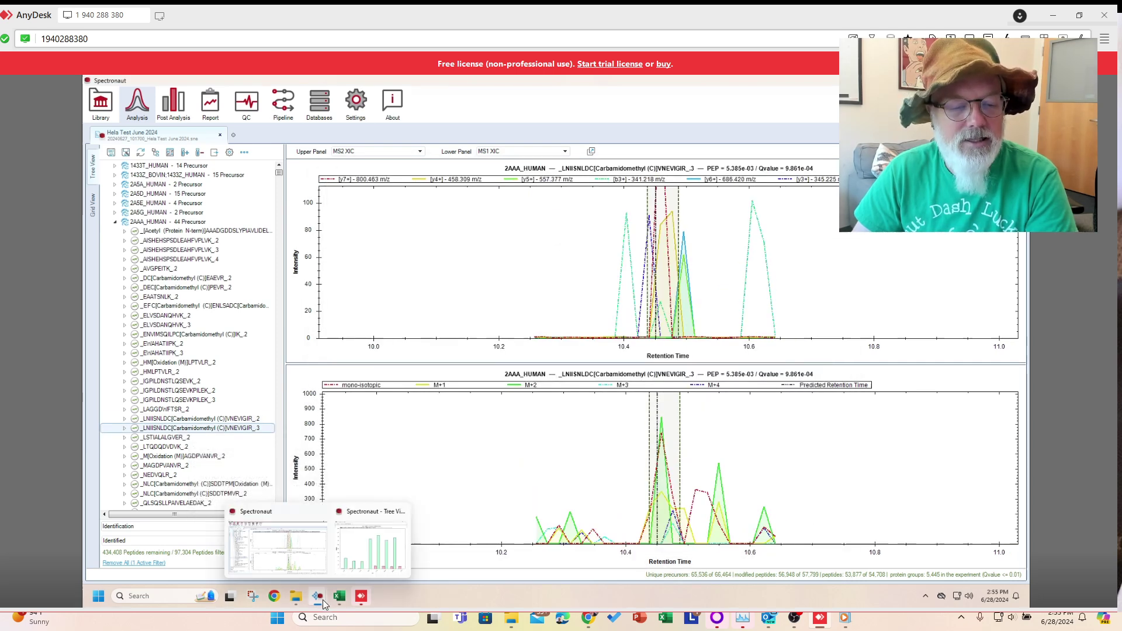
{"action": "left_click", "coordinate": [372, 543]}
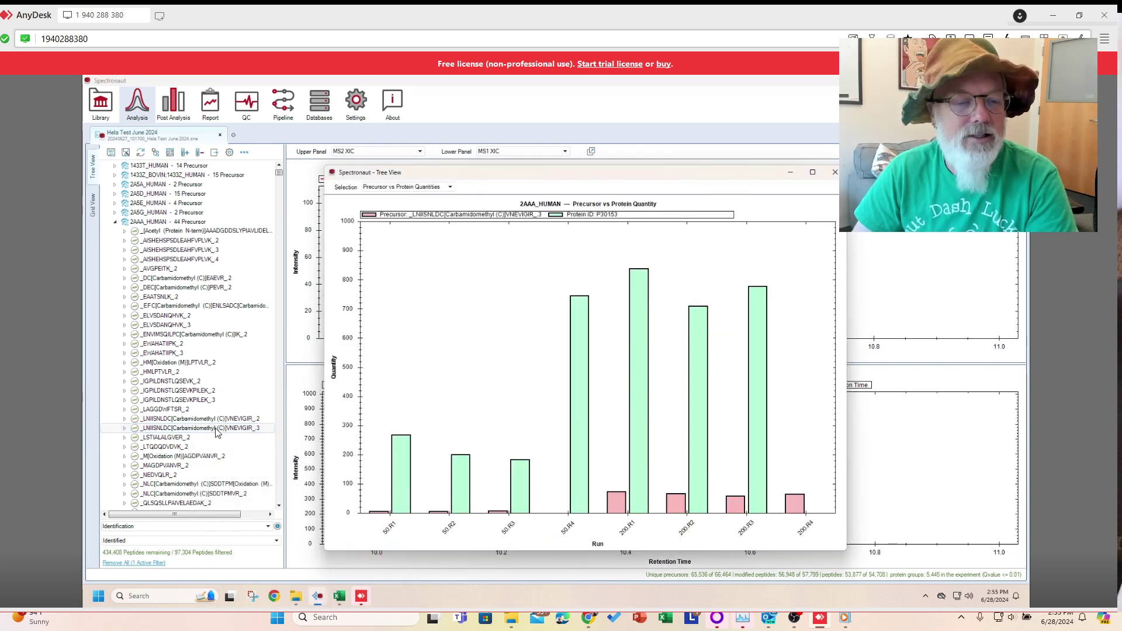
Step: Review the quantity plot of precursor _QLSQSLLPAIVELAEDAK_.2 and the chromatograms of its charge 3 form
{"action": "scroll", "coordinate": [178, 473], "scroll_direction": "down", "scroll_amount": 1}
{"action": "left_click", "coordinate": [178, 475]}
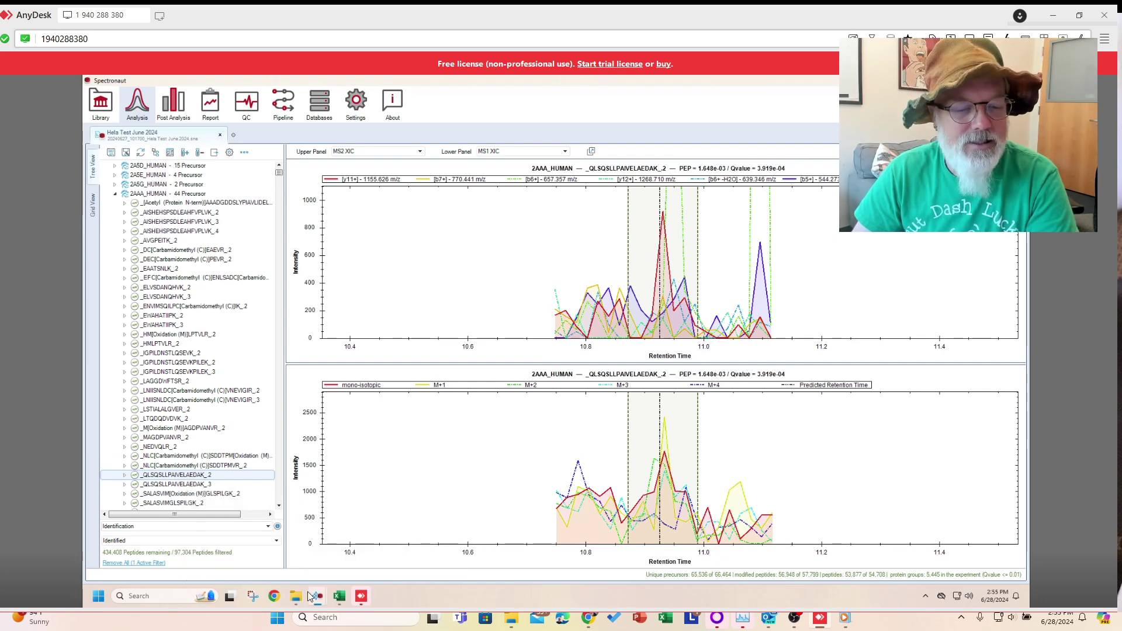
{"action": "mouse_move", "coordinate": [318, 596]}
{"action": "left_click", "coordinate": [358, 549]}
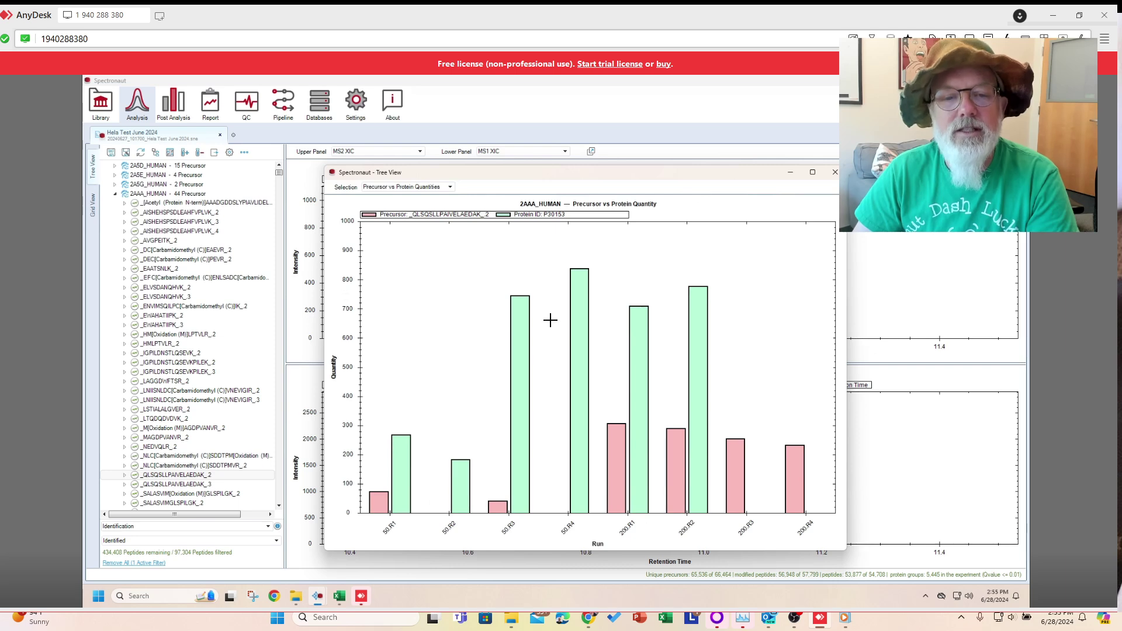
{"action": "left_click", "coordinate": [175, 485]}
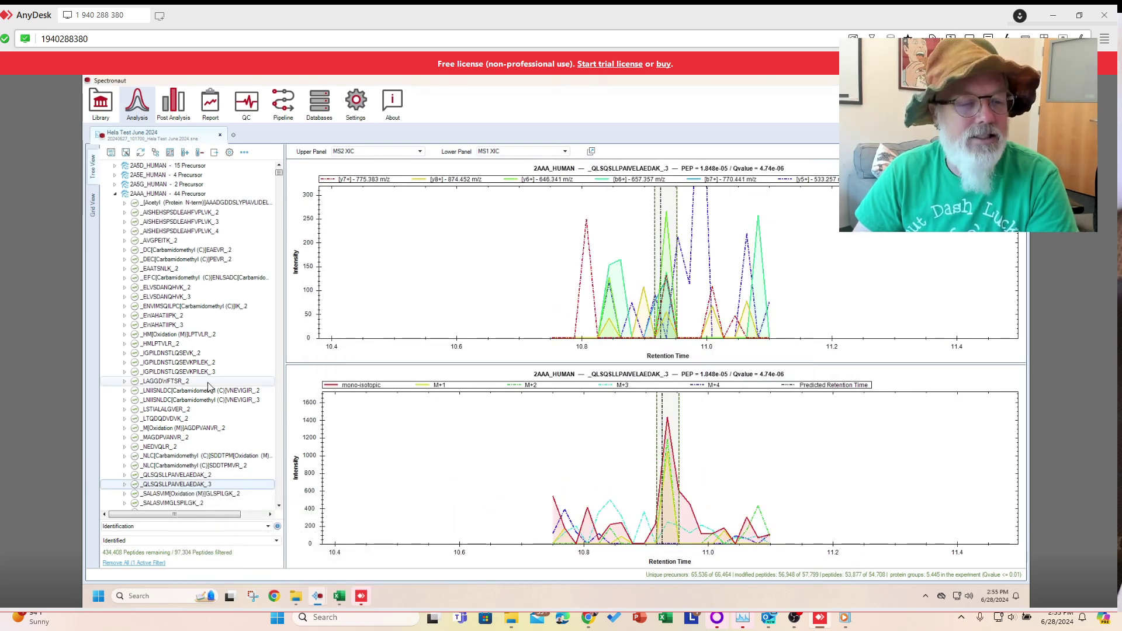
Step: Compare precursor with protein quantities across runs for _SEIIPMFSNLASDEQDSVR_.2
{"action": "scroll", "coordinate": [207, 387], "scroll_direction": "down", "scroll_amount": 2}
{"action": "left_click", "coordinate": [186, 466]}
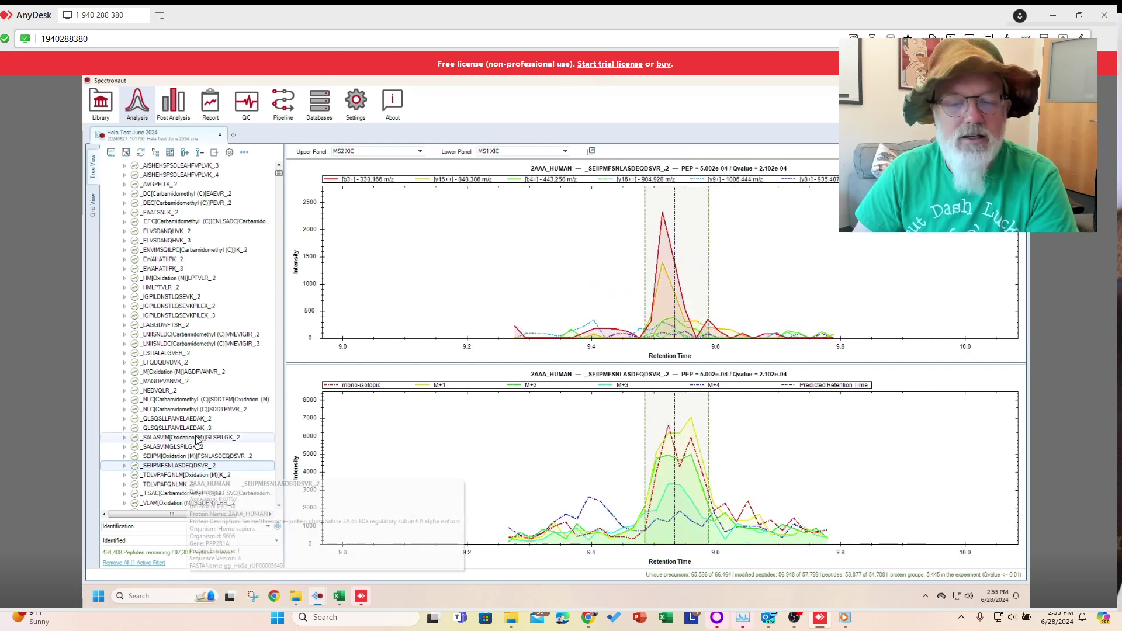
{"action": "mouse_move", "coordinate": [318, 596]}
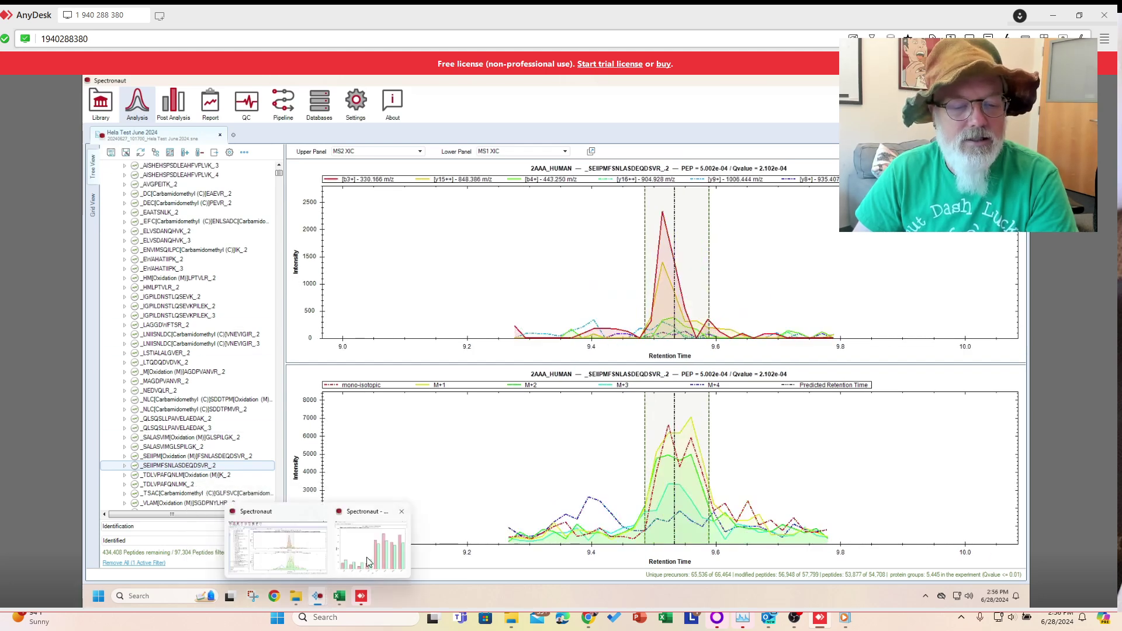
{"action": "left_click", "coordinate": [369, 562]}
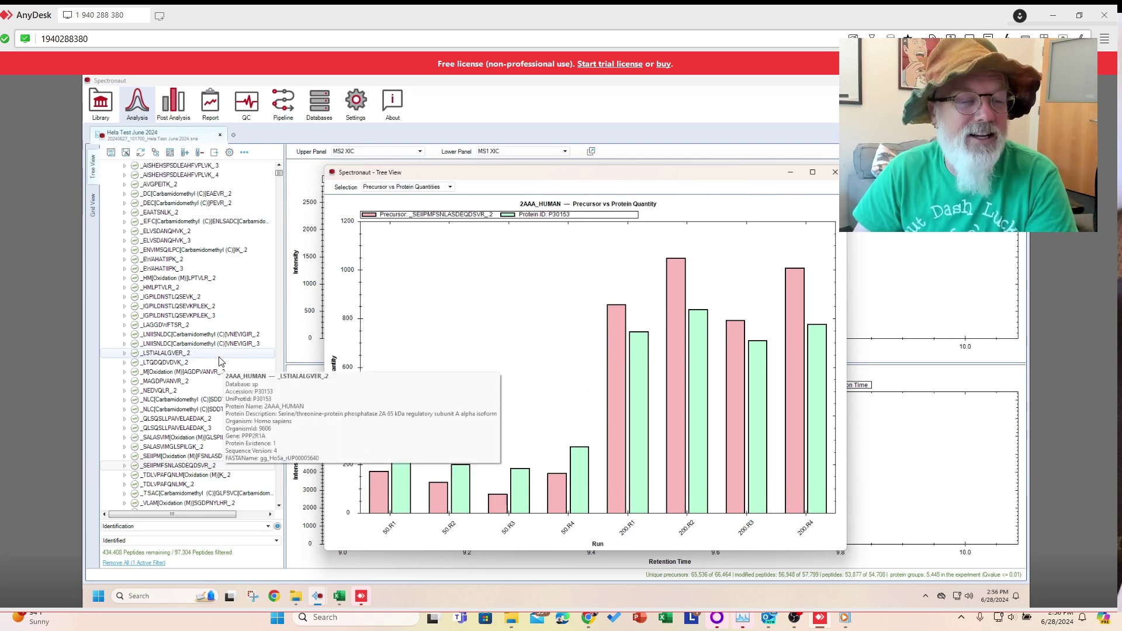
Step: Compare precursor with protein quantities for _VLAMSGDPNYLHR_.3, and minimize the plot window
{"action": "scroll", "coordinate": [222, 397], "scroll_direction": "down", "scroll_amount": 1}
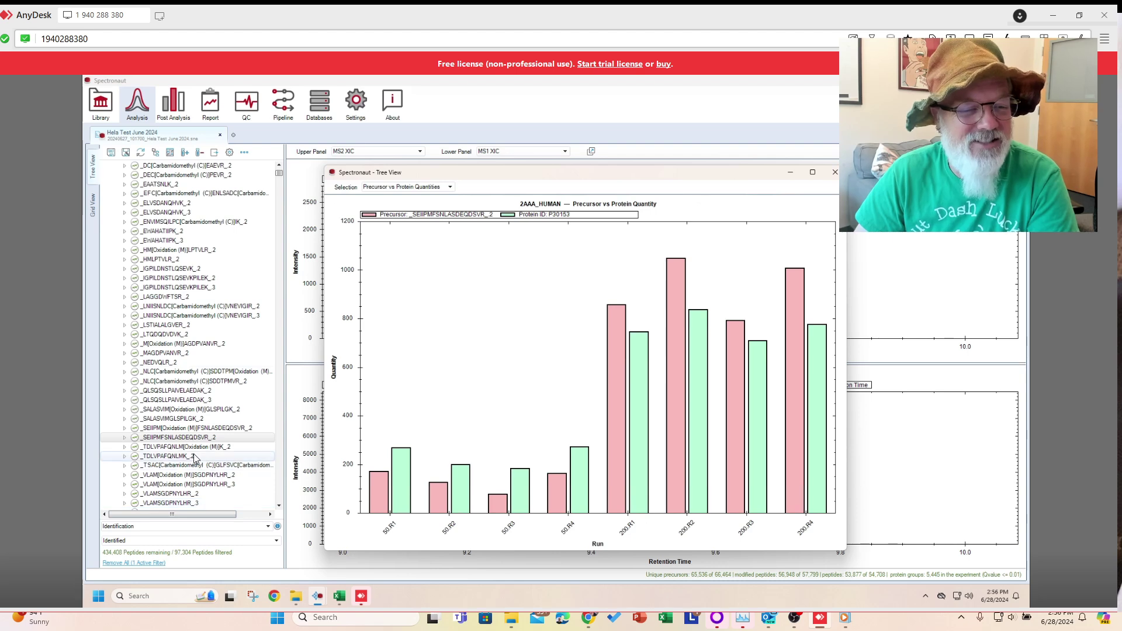
{"action": "scroll", "coordinate": [198, 488], "scroll_direction": "down", "scroll_amount": 1}
{"action": "left_click", "coordinate": [180, 475]}
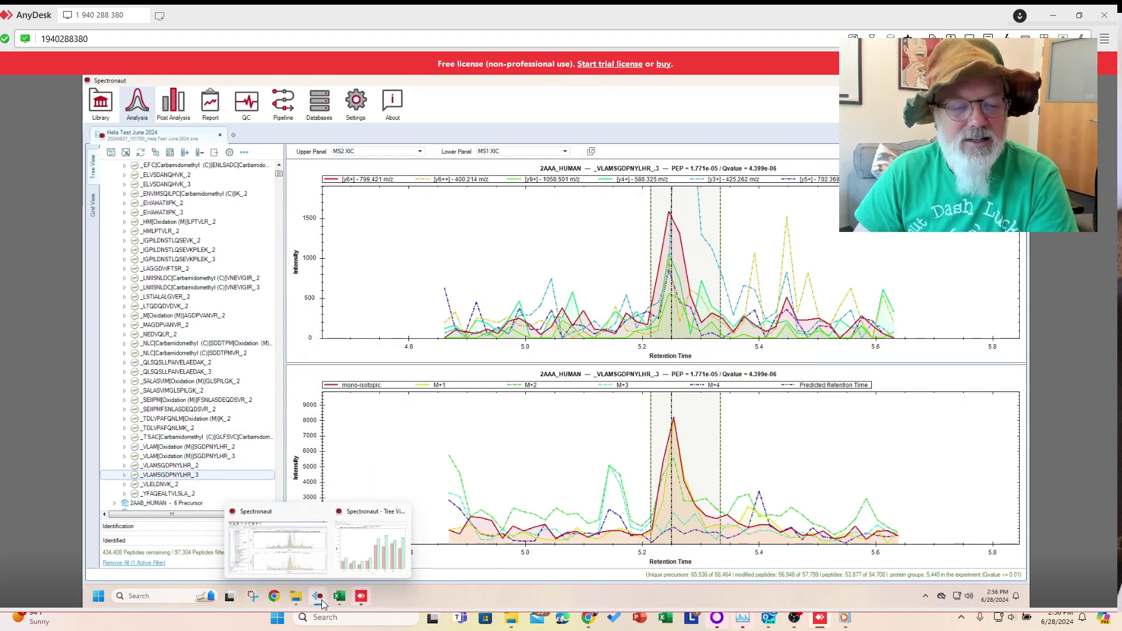
{"action": "left_click", "coordinate": [403, 544]}
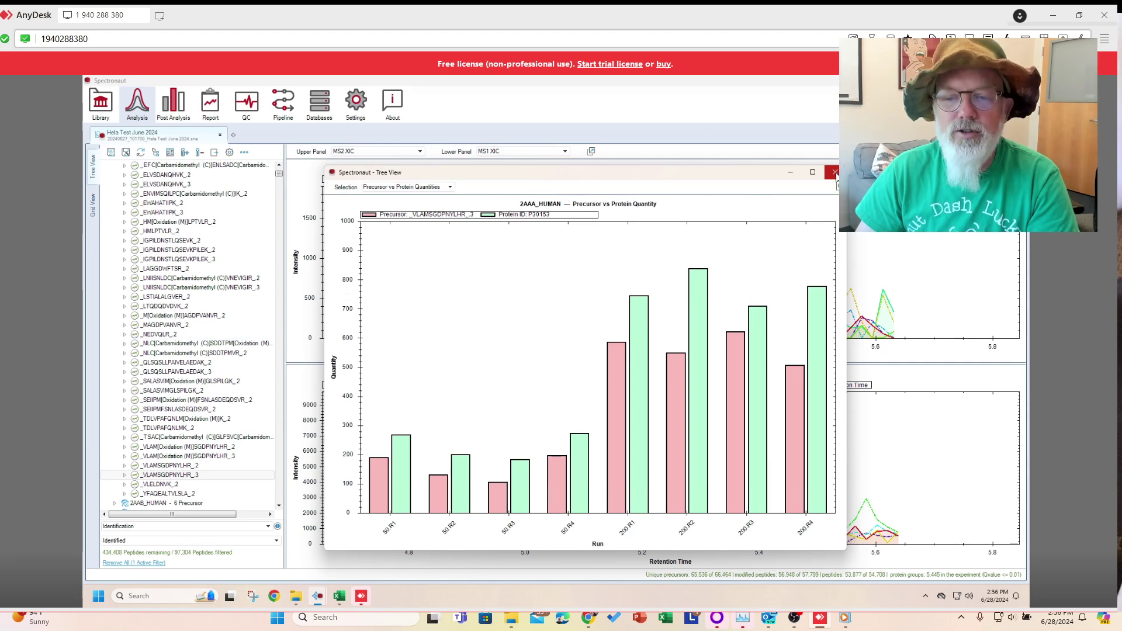
{"action": "left_click", "coordinate": [791, 173]}
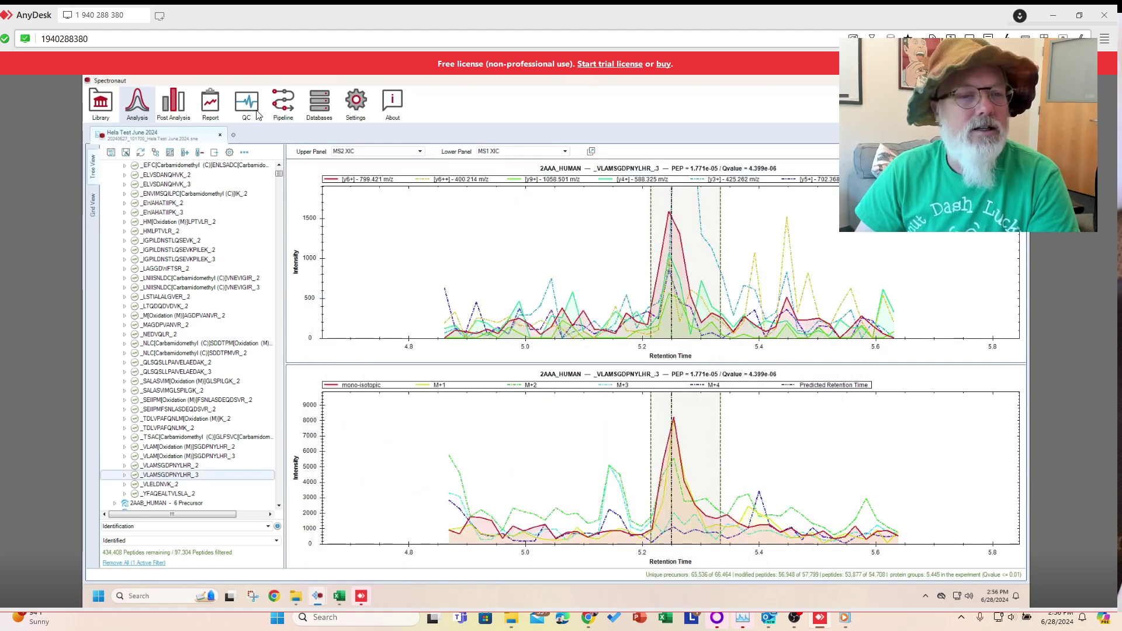
Step: Review the Principal Component Analysis and Volcano Plot in the post-analysis results
{"action": "left_click", "coordinate": [166, 104]}
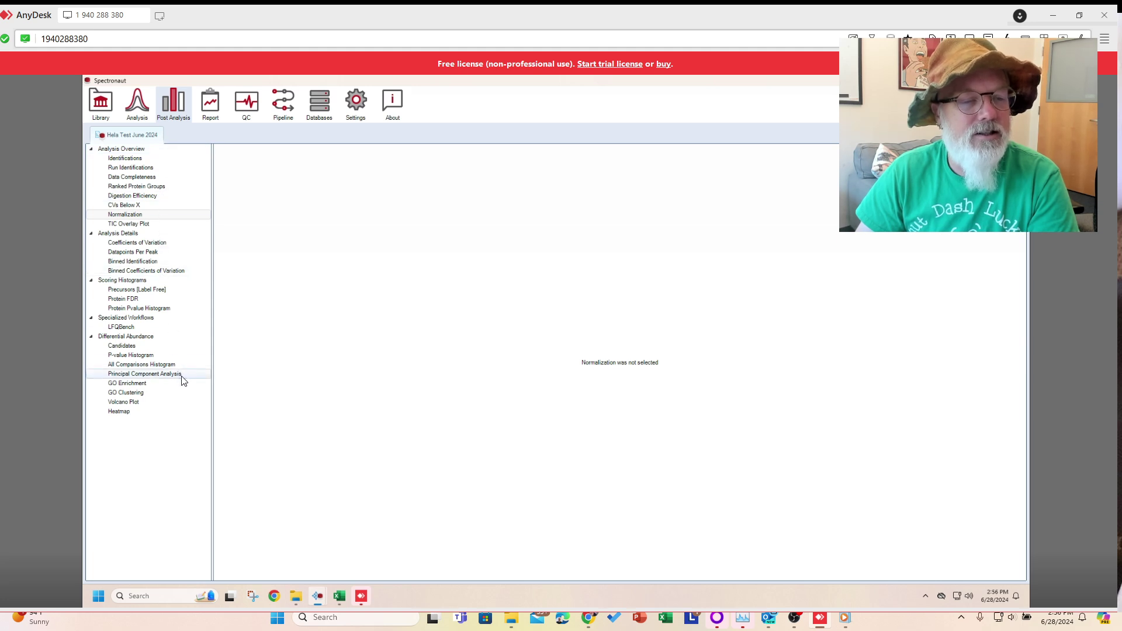
{"action": "left_click", "coordinate": [144, 374]}
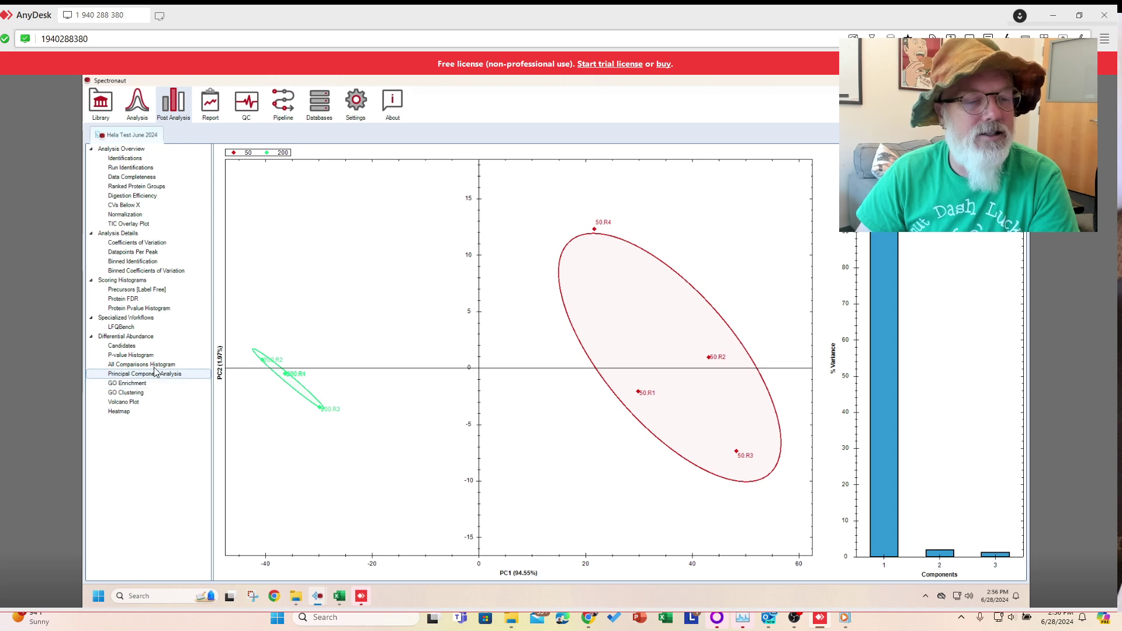
{"action": "left_click", "coordinate": [145, 403]}
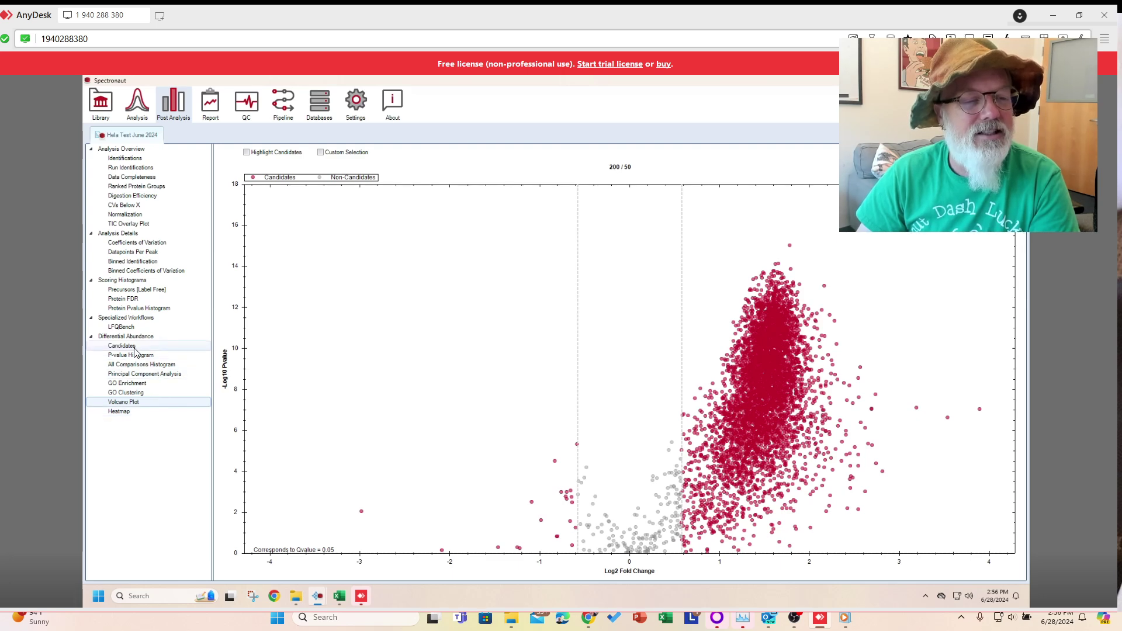
Step: Show the differential abundance candidates and turn off the log scale in both the quantity plot and the MS1/MS2 profiles plot
{"action": "left_click", "coordinate": [122, 346]}
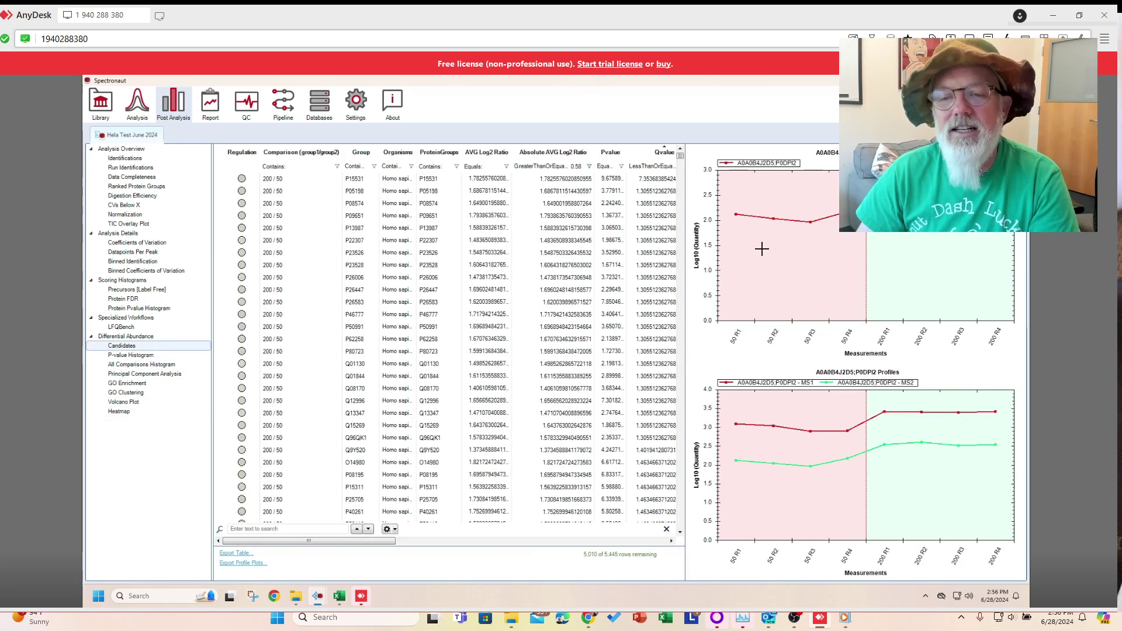
{"action": "right_click", "coordinate": [765, 250]}
{"action": "left_click", "coordinate": [850, 381]}
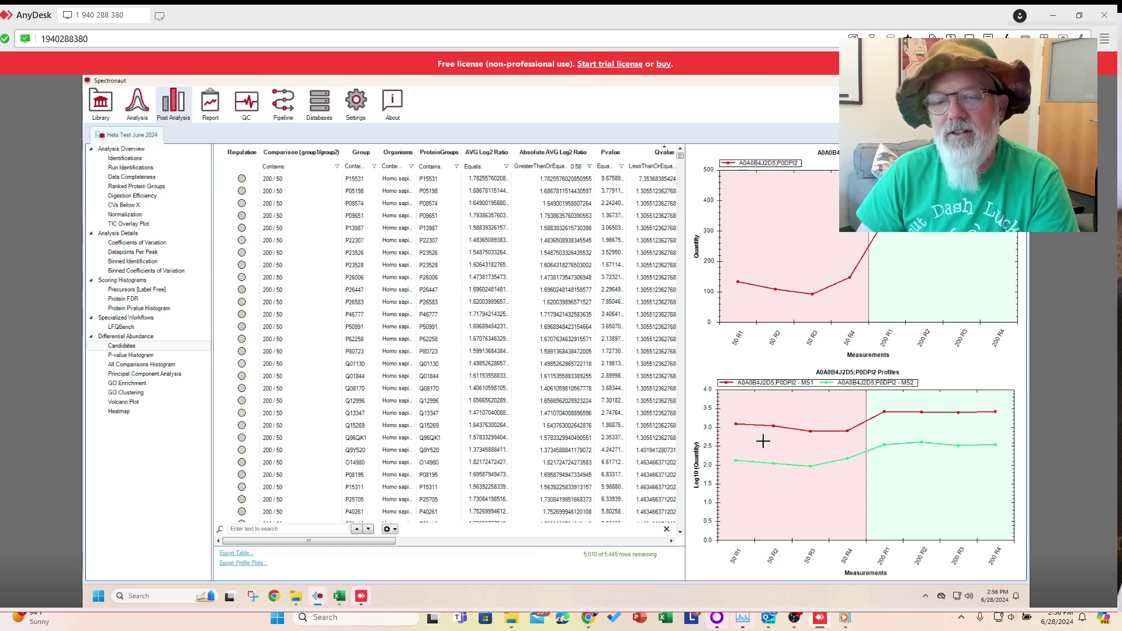
{"action": "right_click", "coordinate": [794, 205]}
{"action": "left_click", "coordinate": [839, 334]}
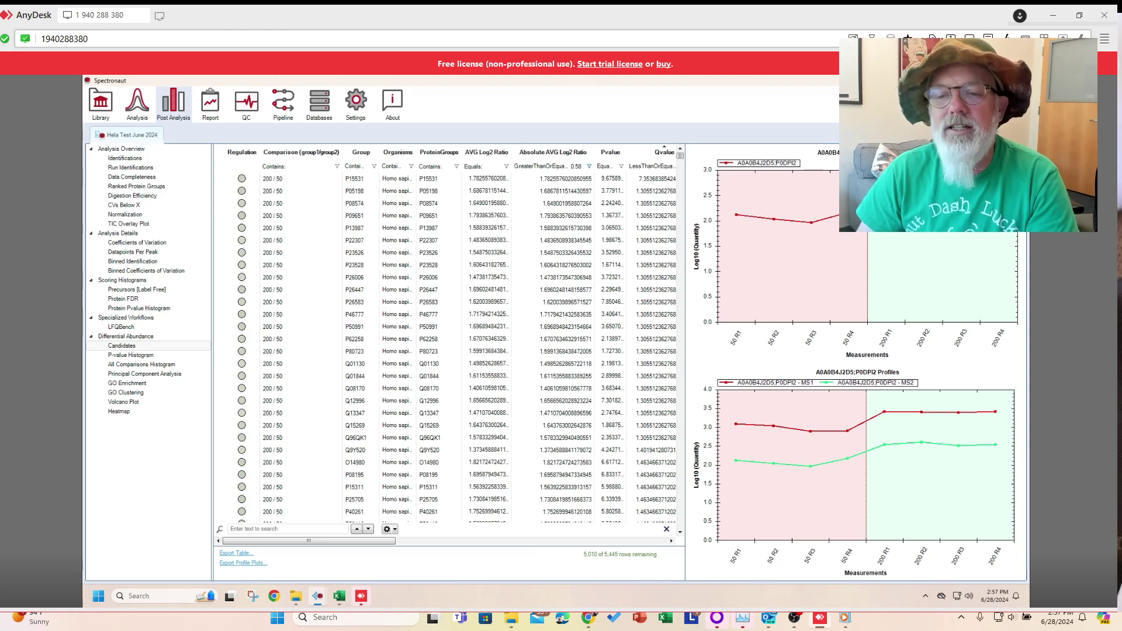
{"action": "right_click", "coordinate": [773, 247]}
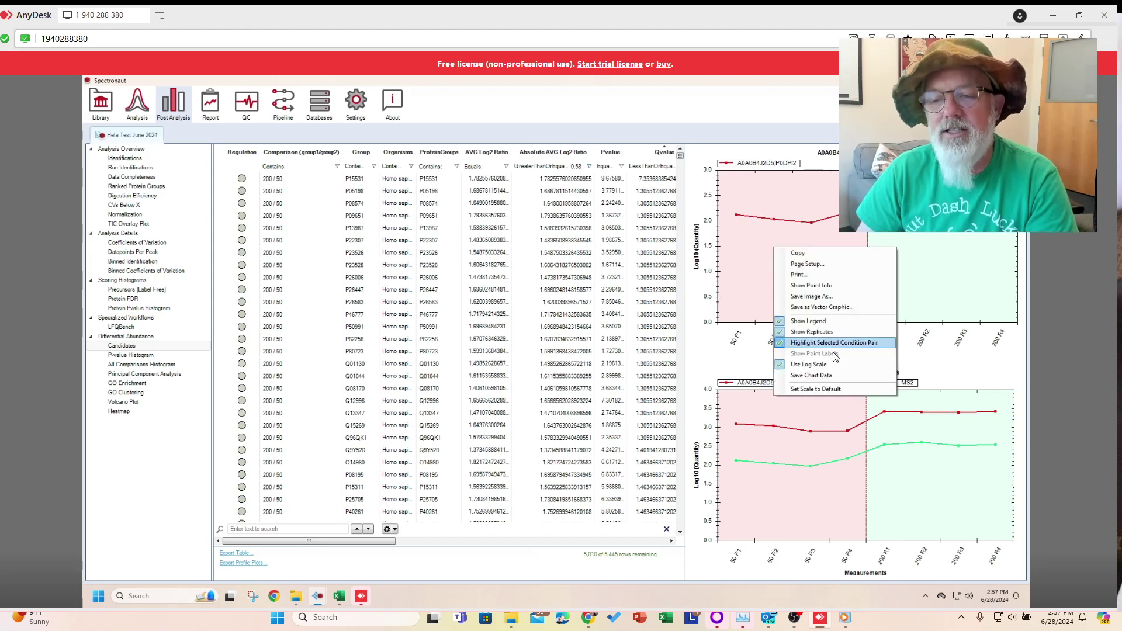
{"action": "left_click", "coordinate": [827, 364]}
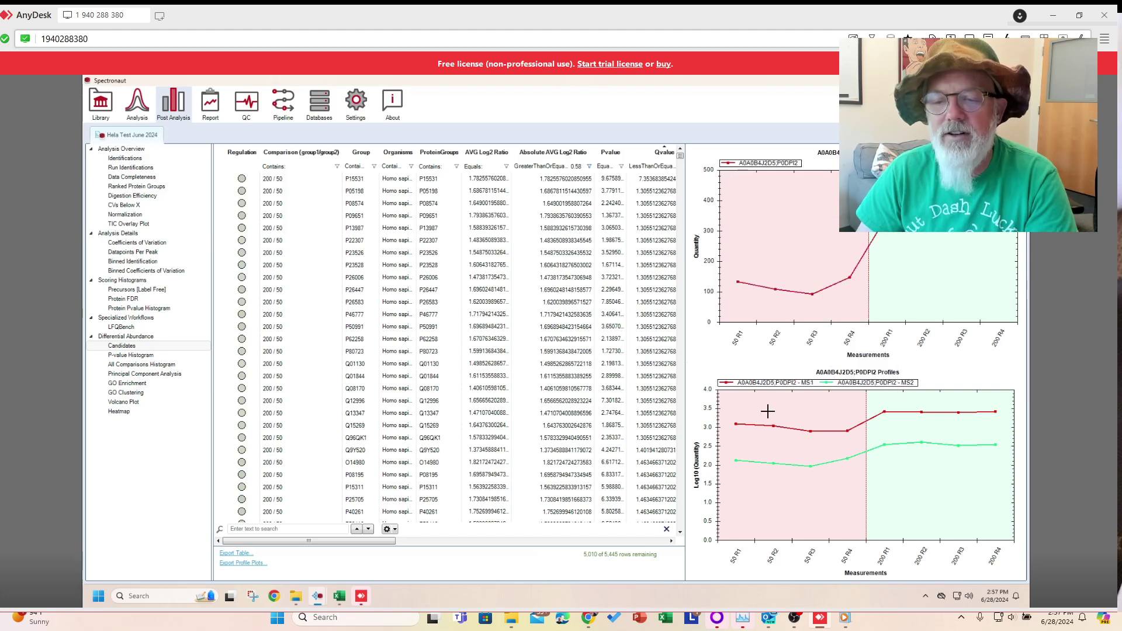
{"action": "right_click", "coordinate": [769, 417]}
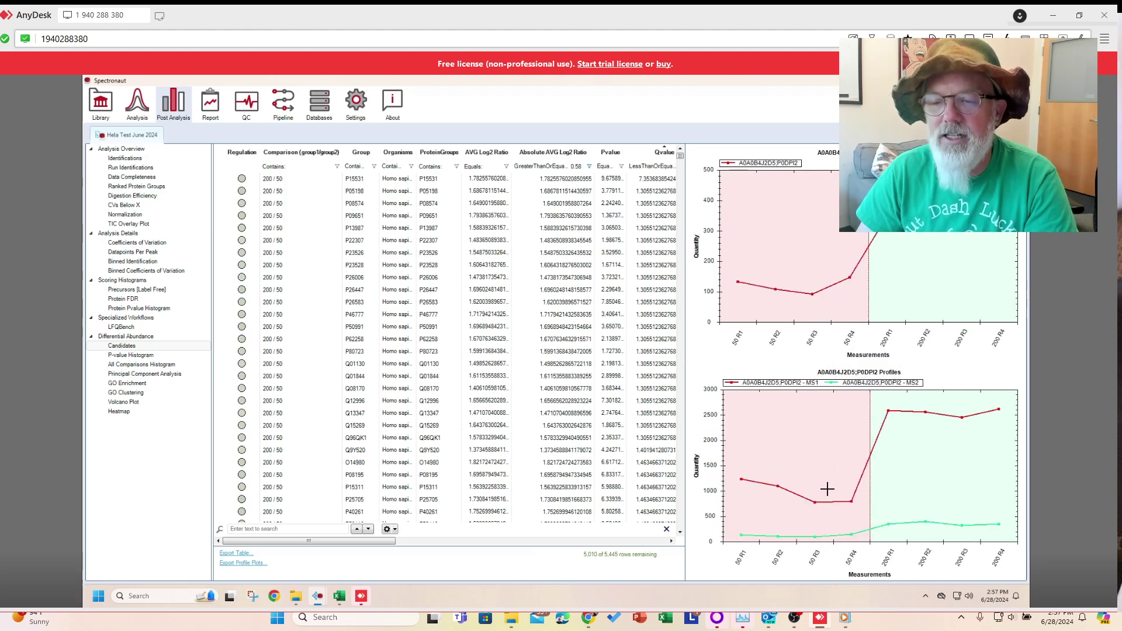
{"action": "left_click", "coordinate": [825, 532]}
Step: Review the quantity and MS1/MS2 profile plots of the candidate protein groups from P15531 down to P25705
{"action": "left_click", "coordinate": [294, 180]}
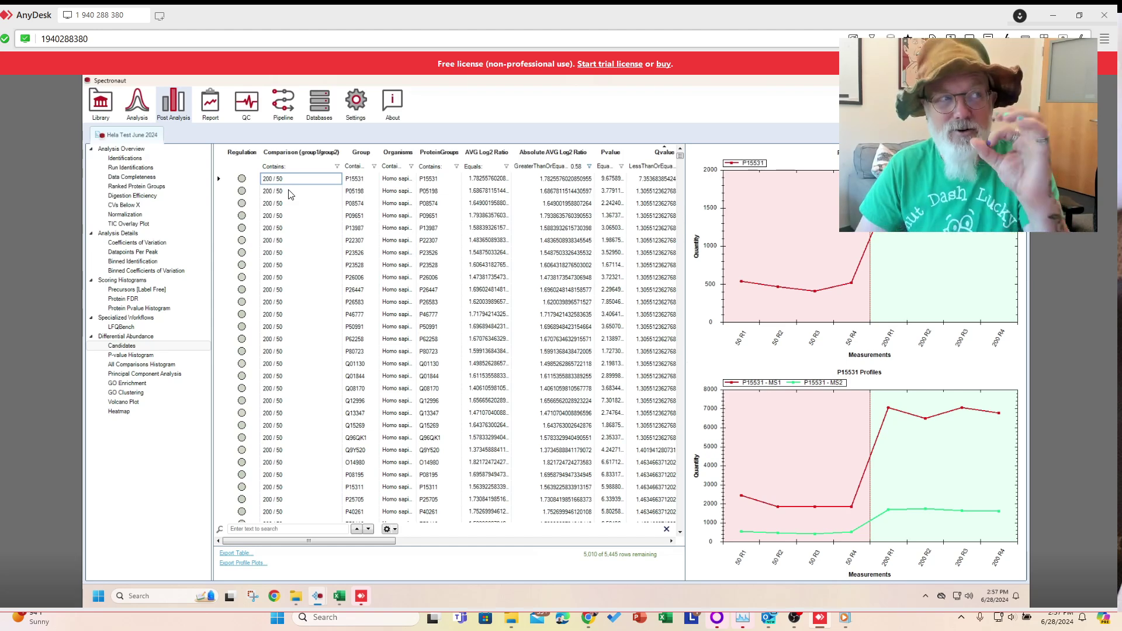
{"action": "key", "text": "Down"}
{"action": "key", "text": "Down"}
{"action": "key", "text": "Down"}
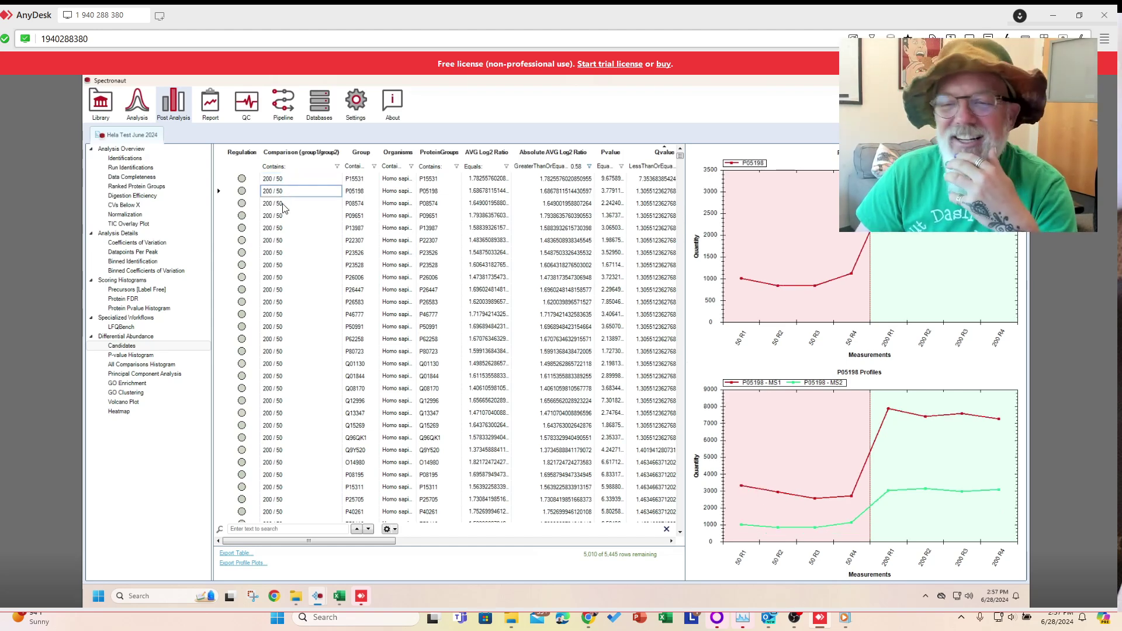
{"action": "left_click", "coordinate": [313, 302]}
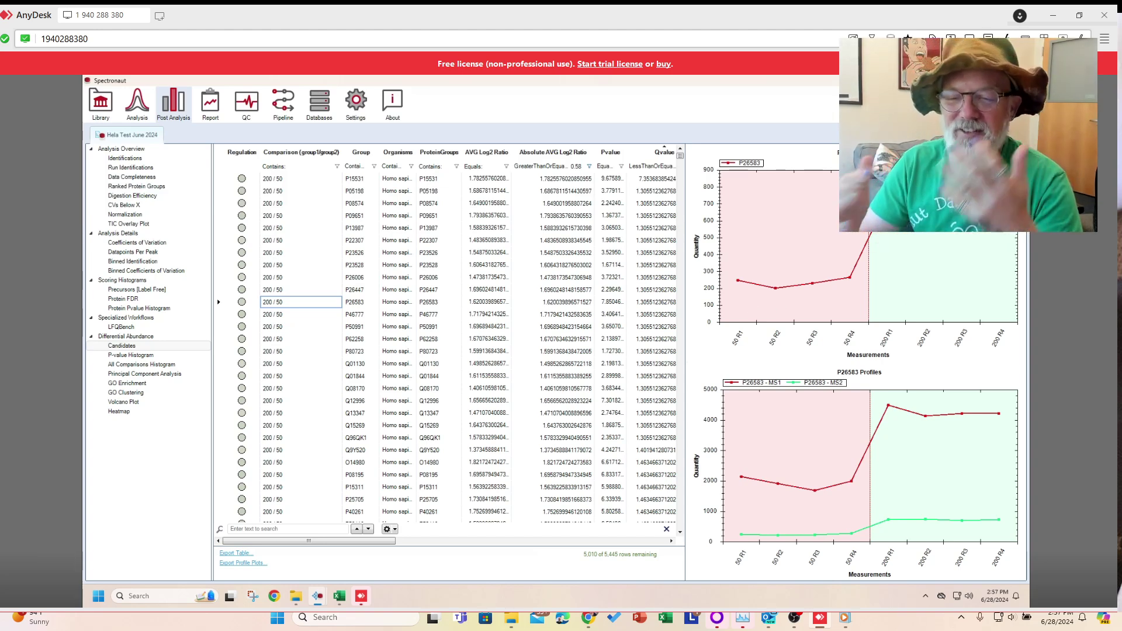
{"action": "left_click", "coordinate": [297, 326]}
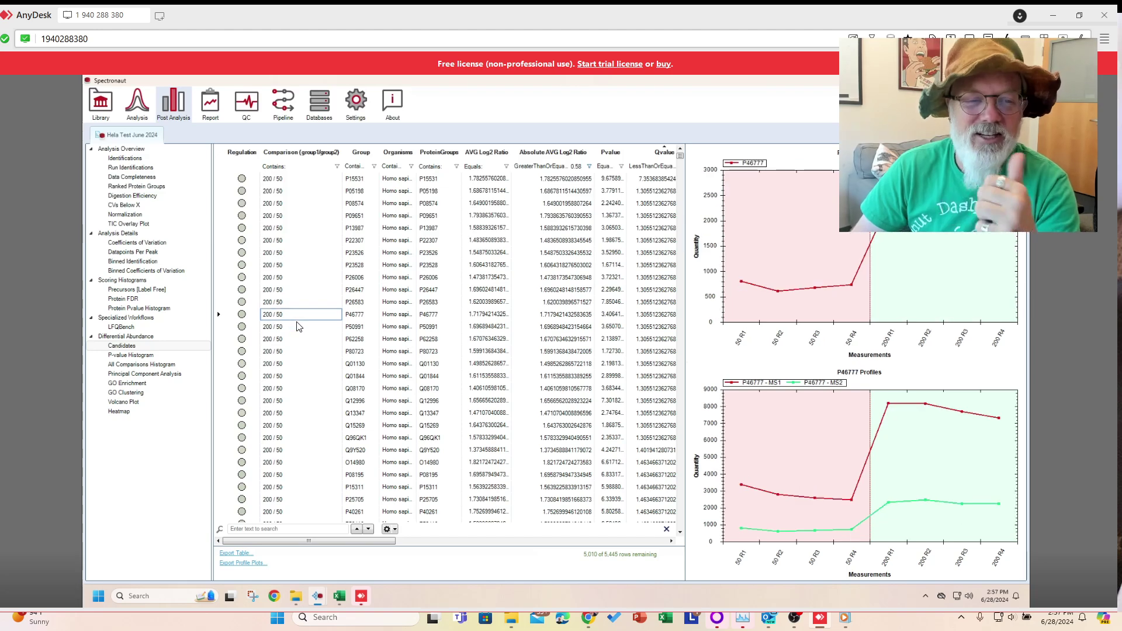
{"action": "key", "text": "Down"}
{"action": "key", "text": "Down"}
{"action": "key", "text": "Down"}
{"action": "key", "text": "Down"}
{"action": "key", "text": "Down"}
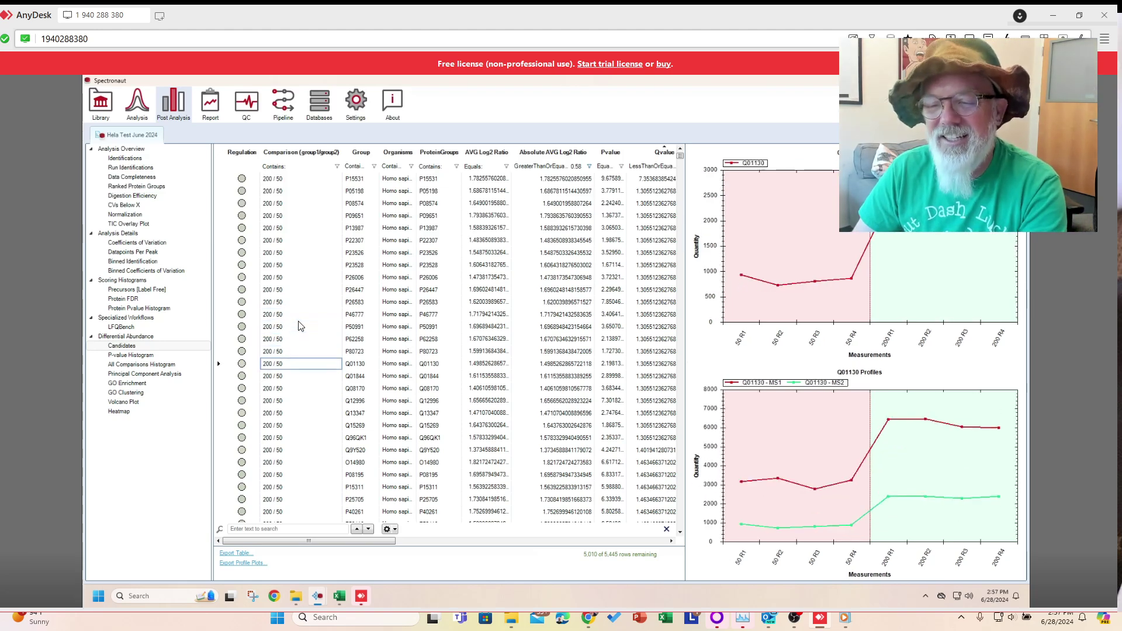
{"action": "key", "text": "Down"}
{"action": "key", "text": "Down"}
{"action": "key", "text": "Down"}
{"action": "key", "text": "Down"}
{"action": "key", "text": "Down"}
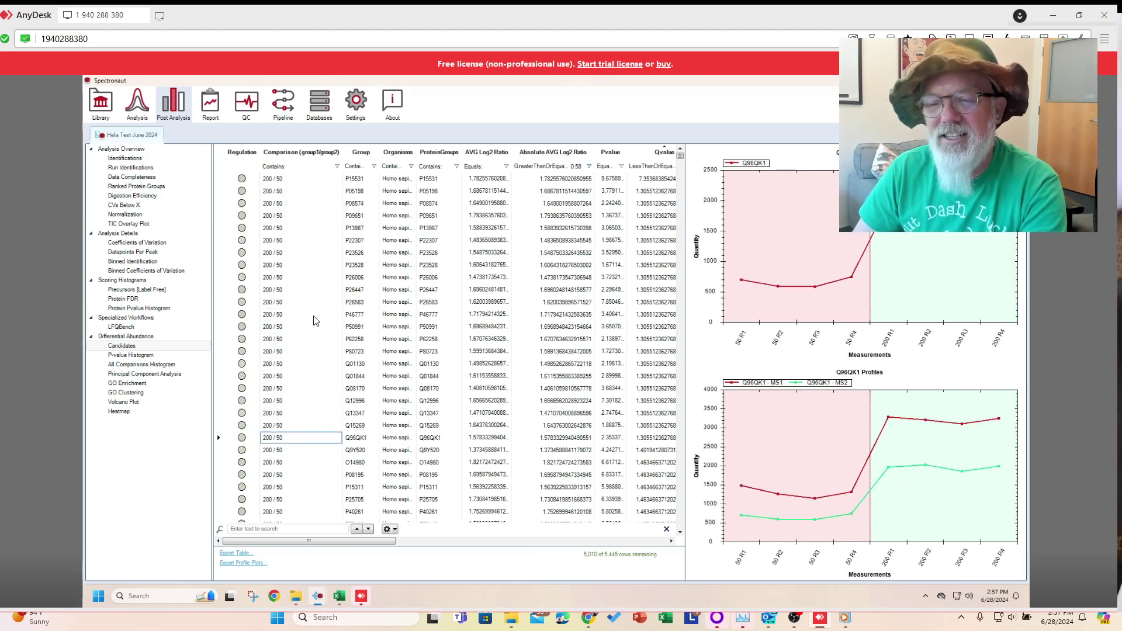
{"action": "key", "text": "Down"}
{"action": "key", "text": "Down"}
{"action": "key", "text": "Down"}
{"action": "key", "text": "Down"}
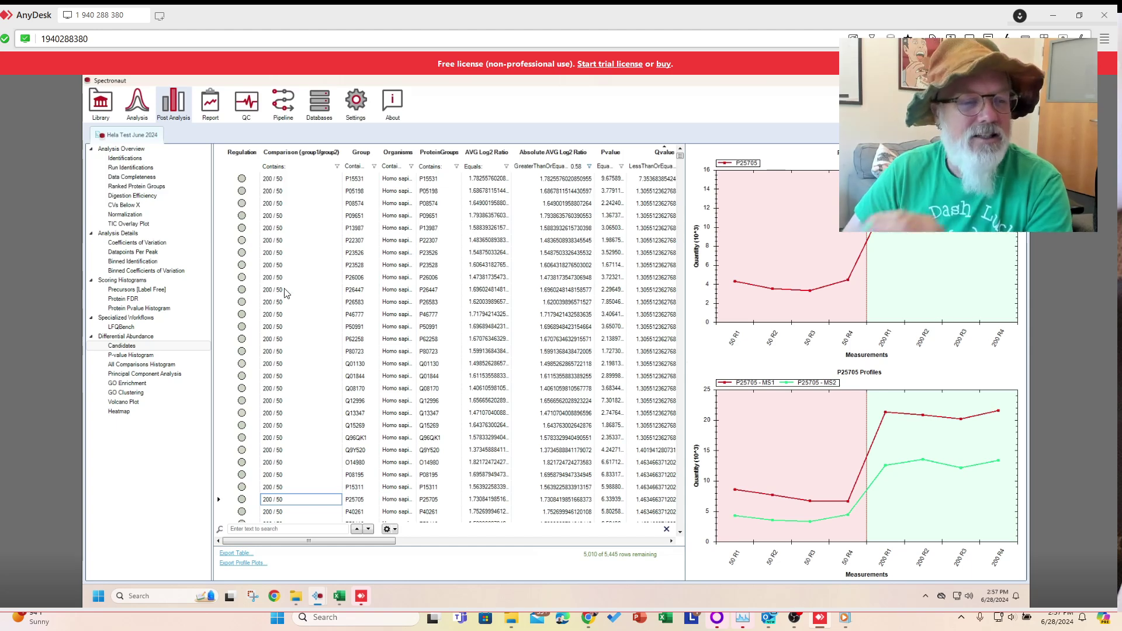
Step: Examine the protein ratio distribution in the LFQBench plot, inspecting the area around the -2 line closely, and restore the default scale
{"action": "left_click", "coordinate": [134, 331]}
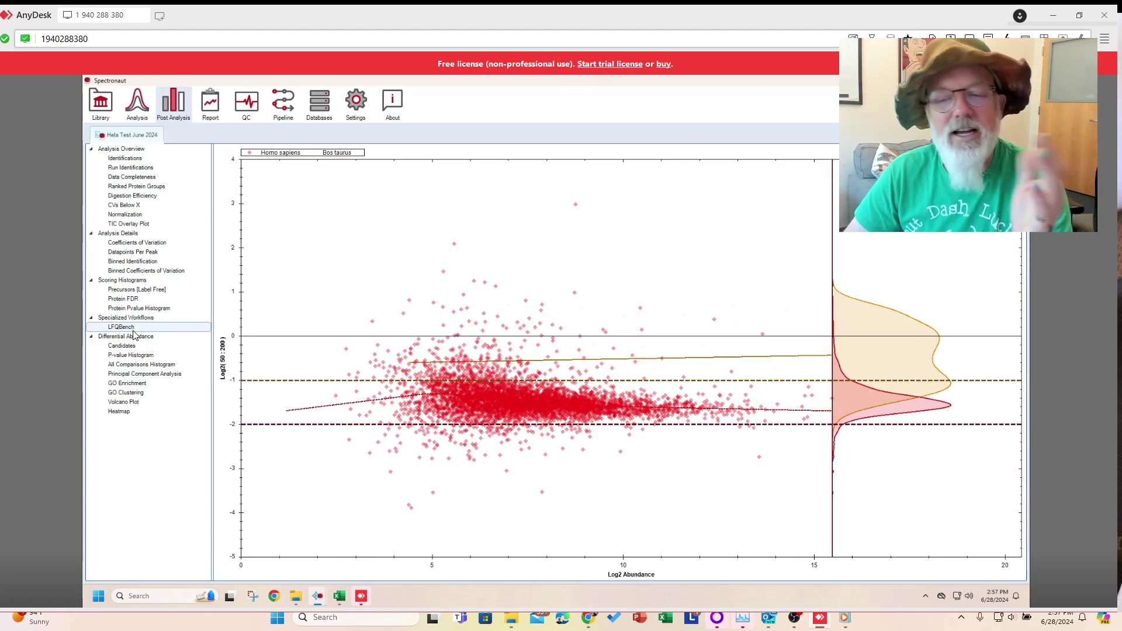
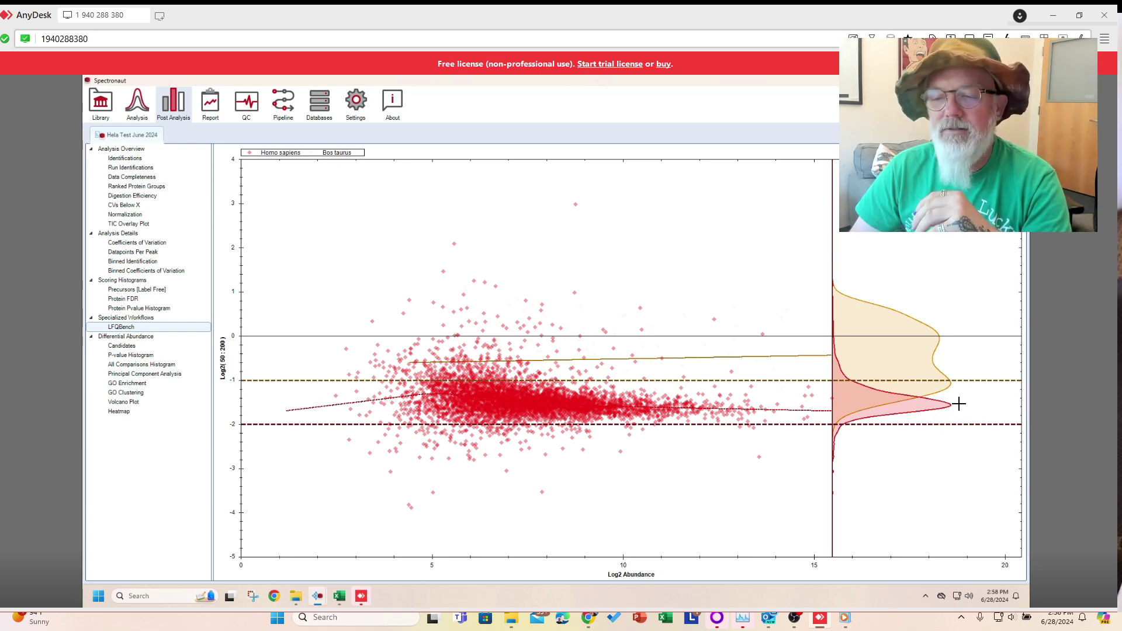
{"action": "right_click", "coordinate": [932, 408]}
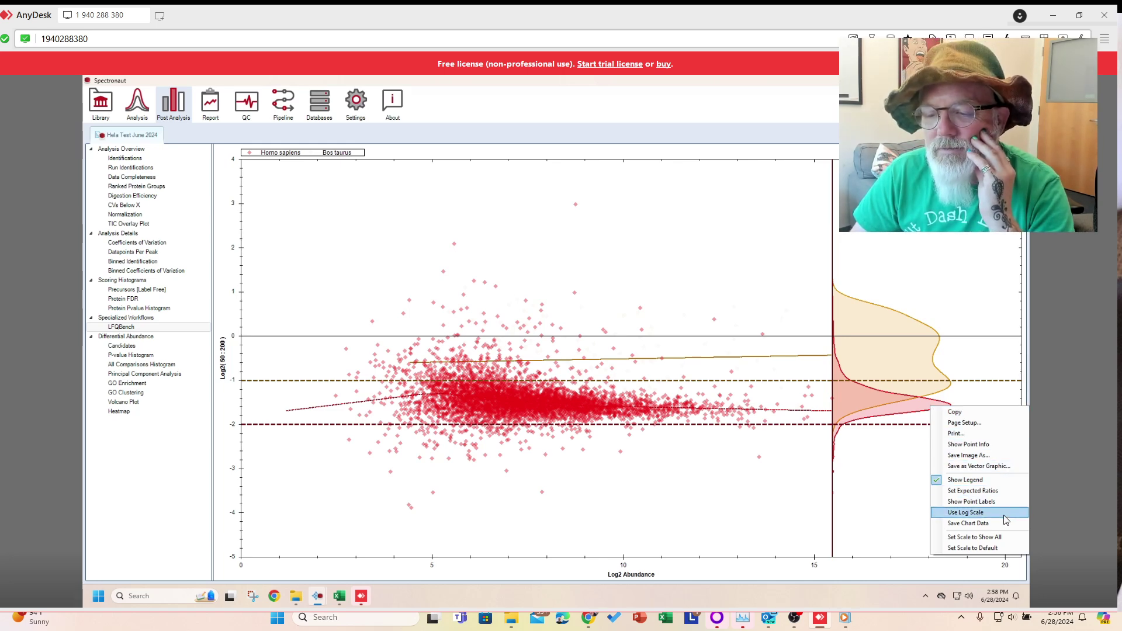
{"action": "left_click", "coordinate": [828, 479]}
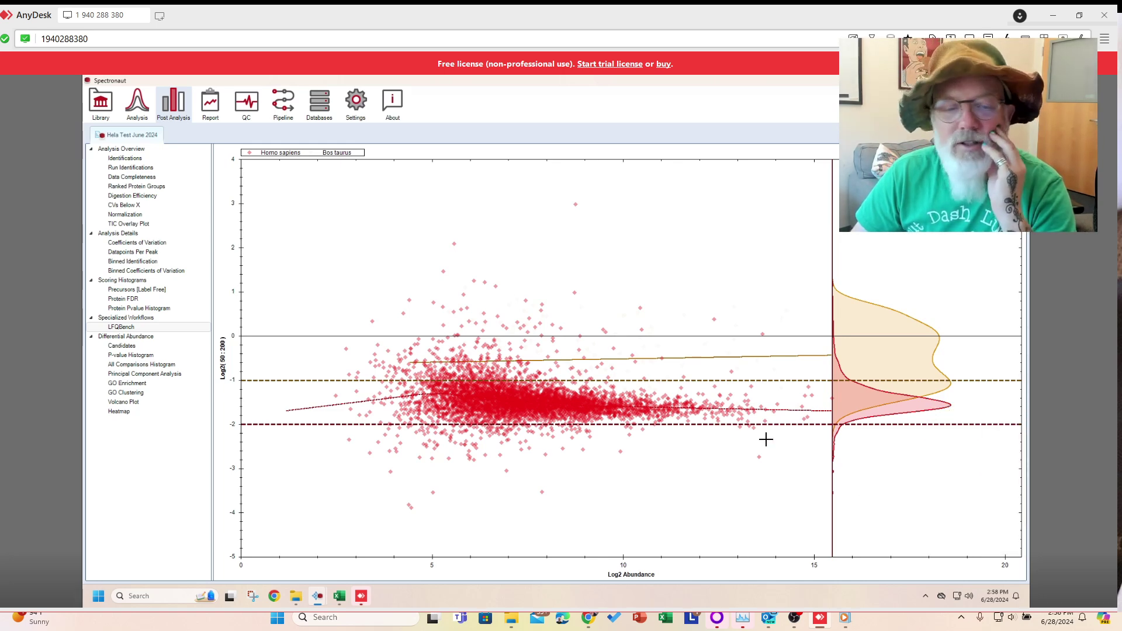
{"action": "left_click_drag", "start_coordinate": [514, 402], "coordinate": [986, 445]}
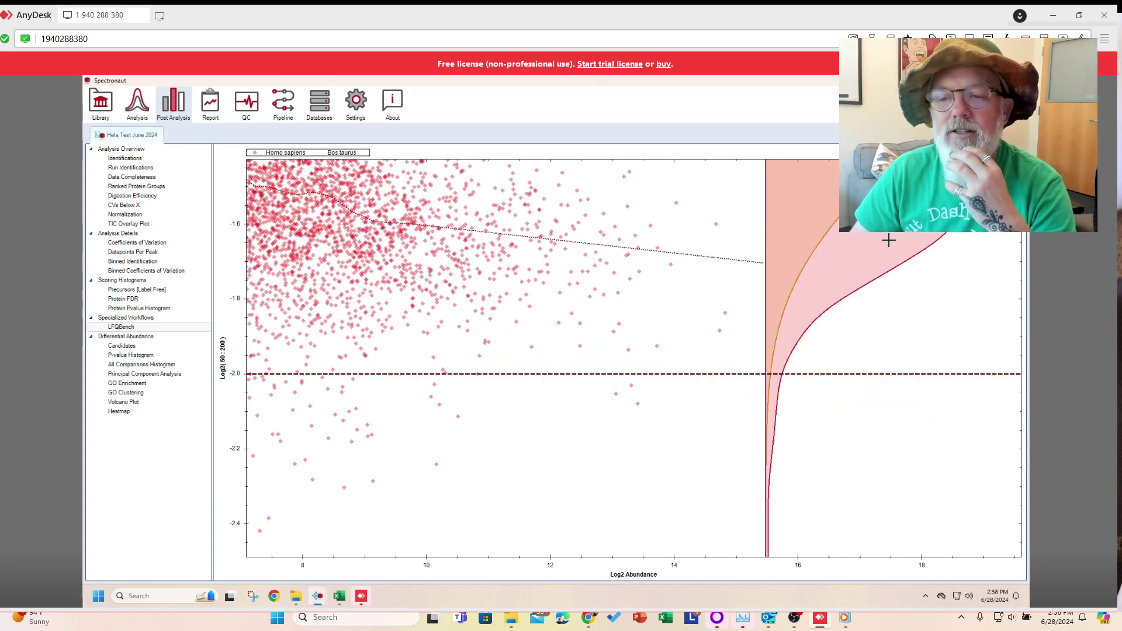
{"action": "right_click", "coordinate": [615, 204]}
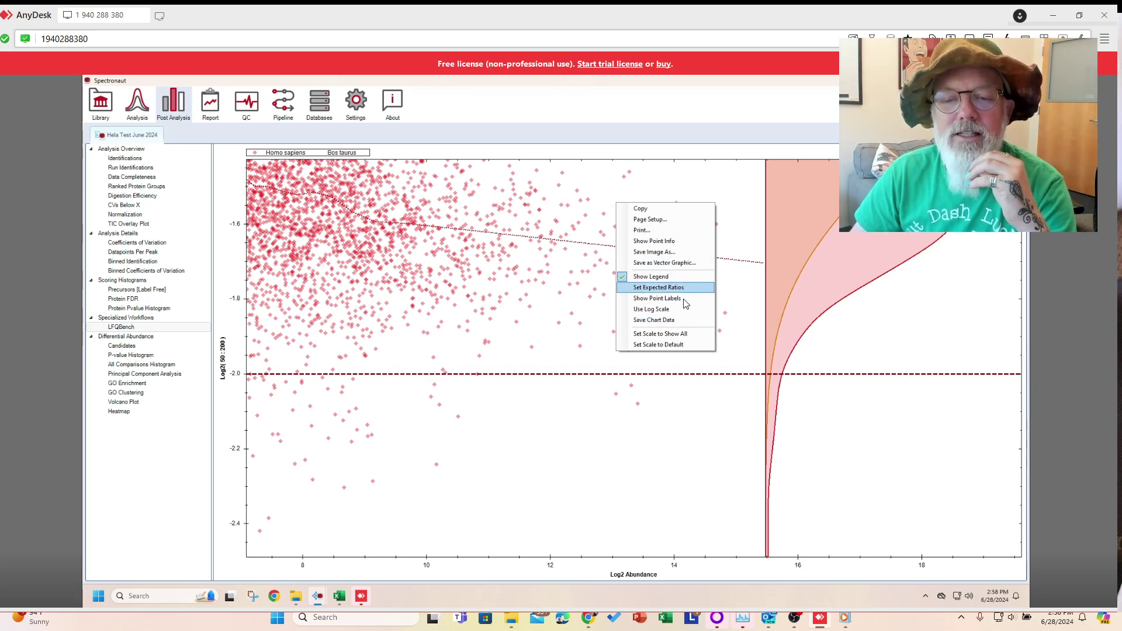
{"action": "left_click", "coordinate": [685, 332]}
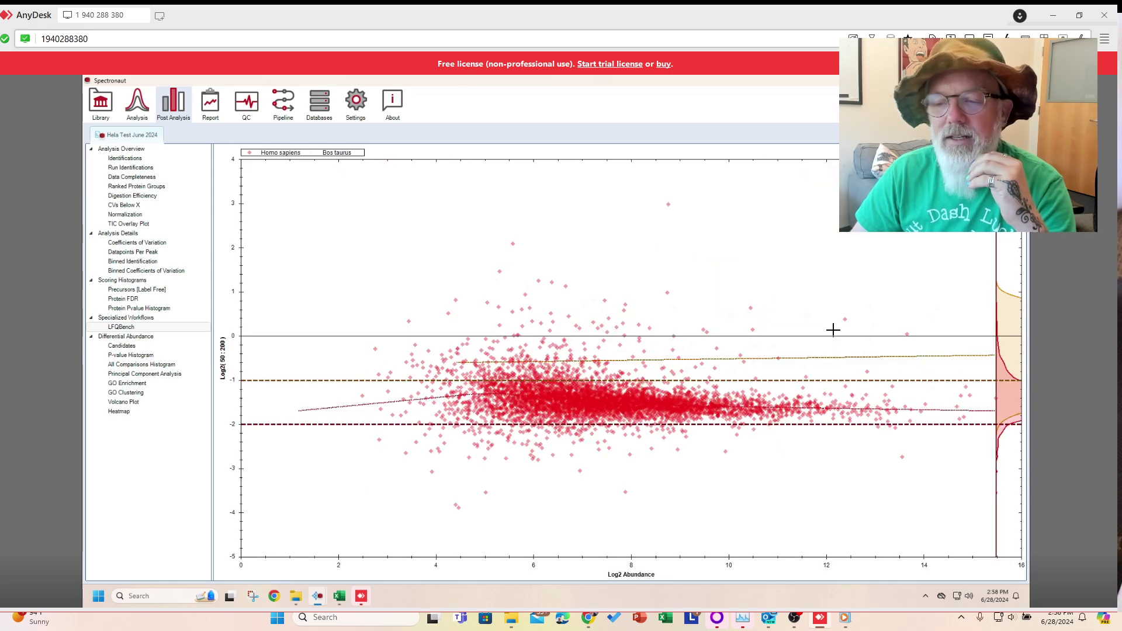
{"action": "right_click", "coordinate": [656, 263]}
{"action": "left_click", "coordinate": [722, 394]}
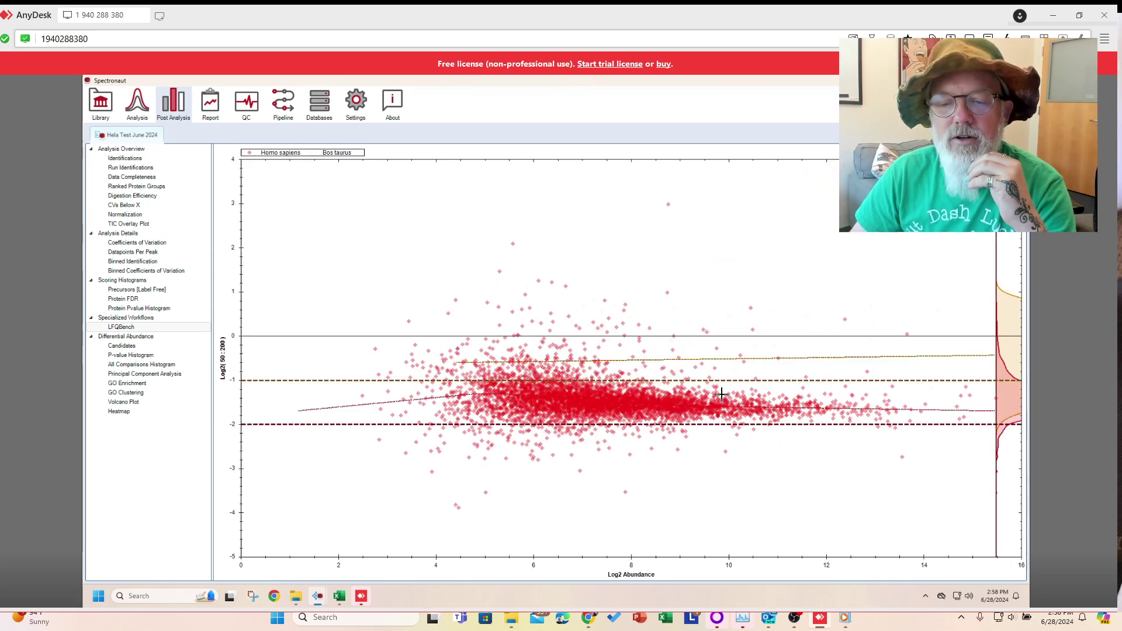
{"action": "right_click", "coordinate": [663, 309]}
{"action": "left_click", "coordinate": [712, 446]}
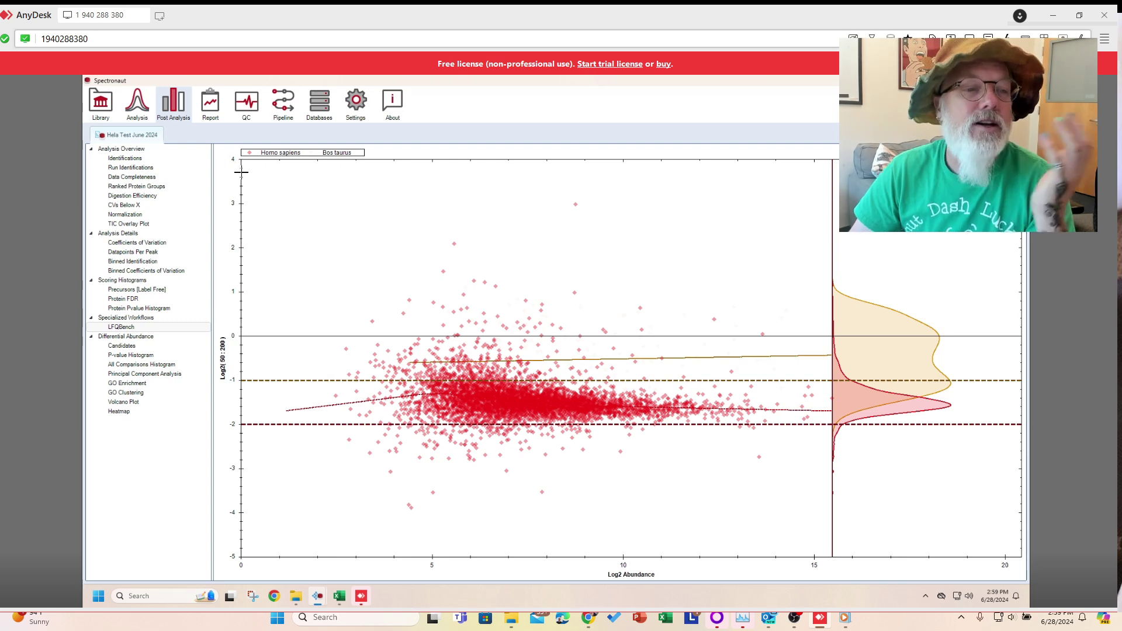
Step: Disable DeepQuant Correction [Beta] in the experiment's advanced quantification settings and apply the change
{"action": "left_click", "coordinate": [137, 105]}
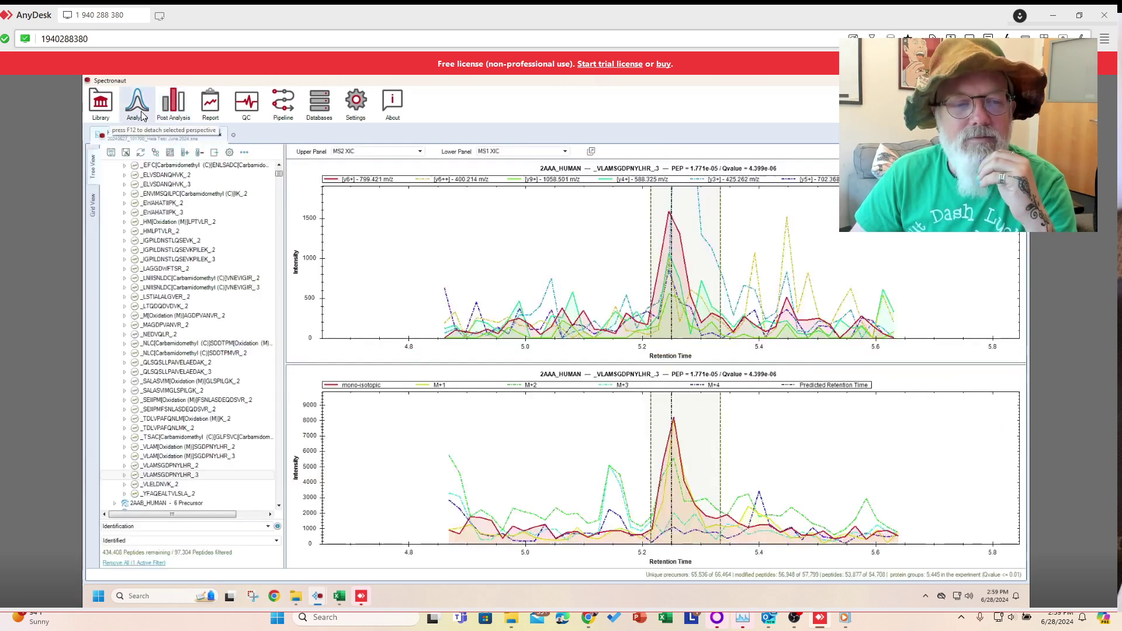
{"action": "left_click", "coordinate": [235, 154]}
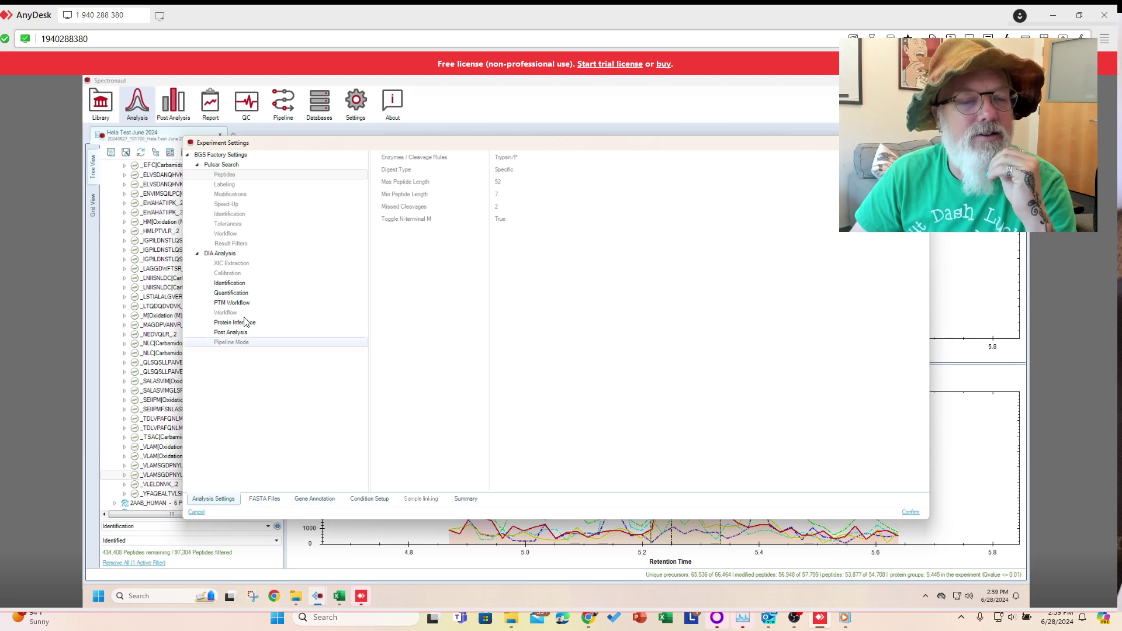
{"action": "left_click", "coordinate": [244, 294]}
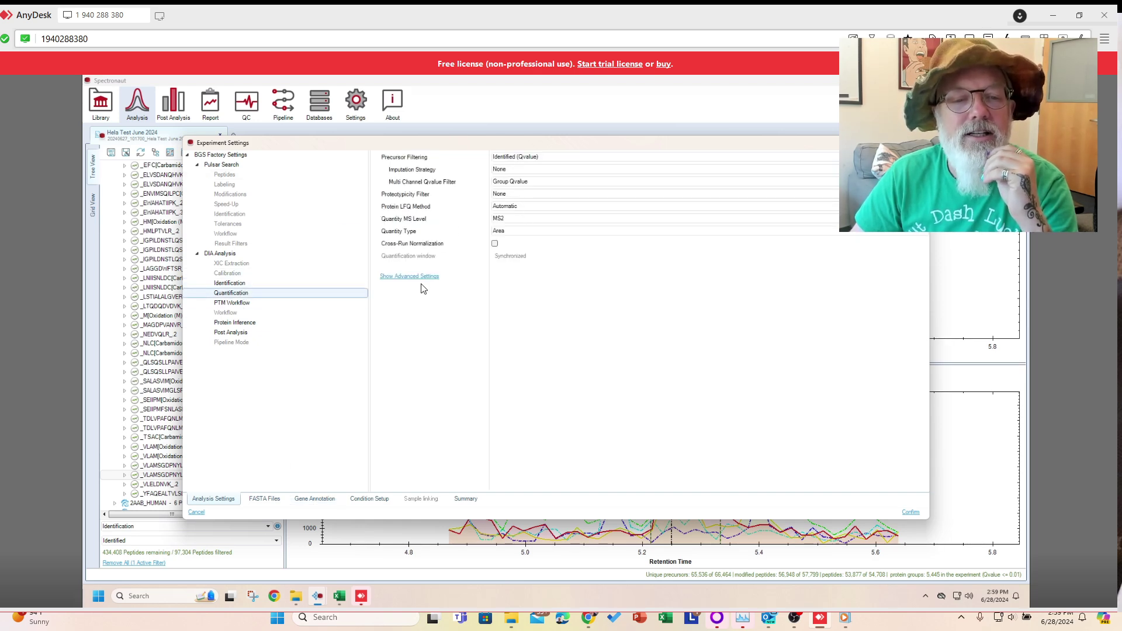
{"action": "left_click", "coordinate": [436, 280]}
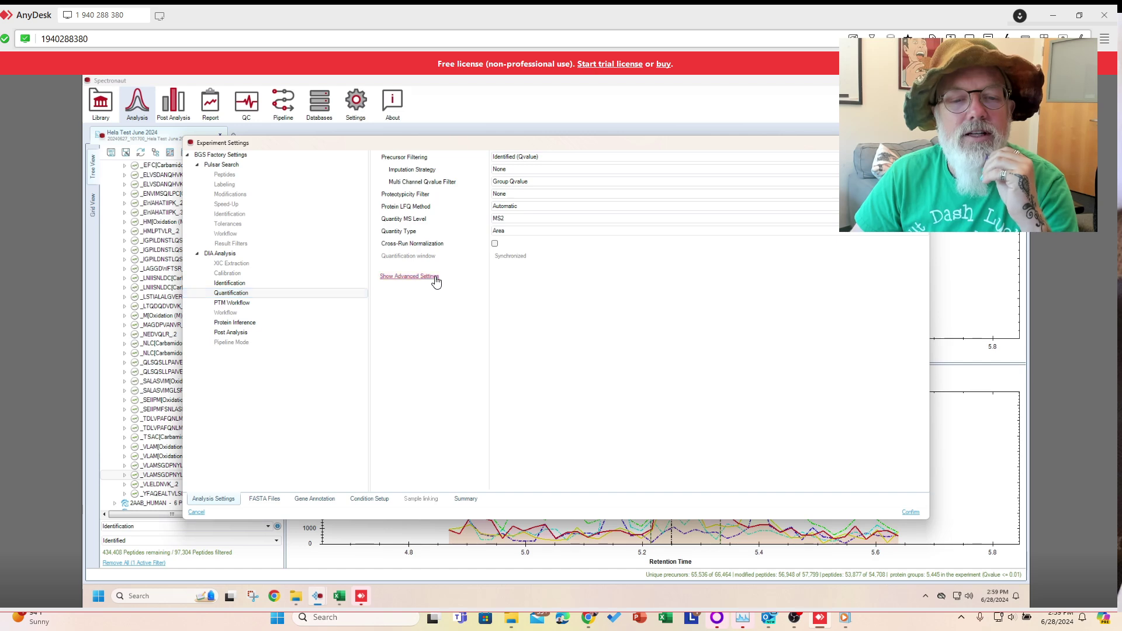
{"action": "left_click", "coordinate": [495, 453]}
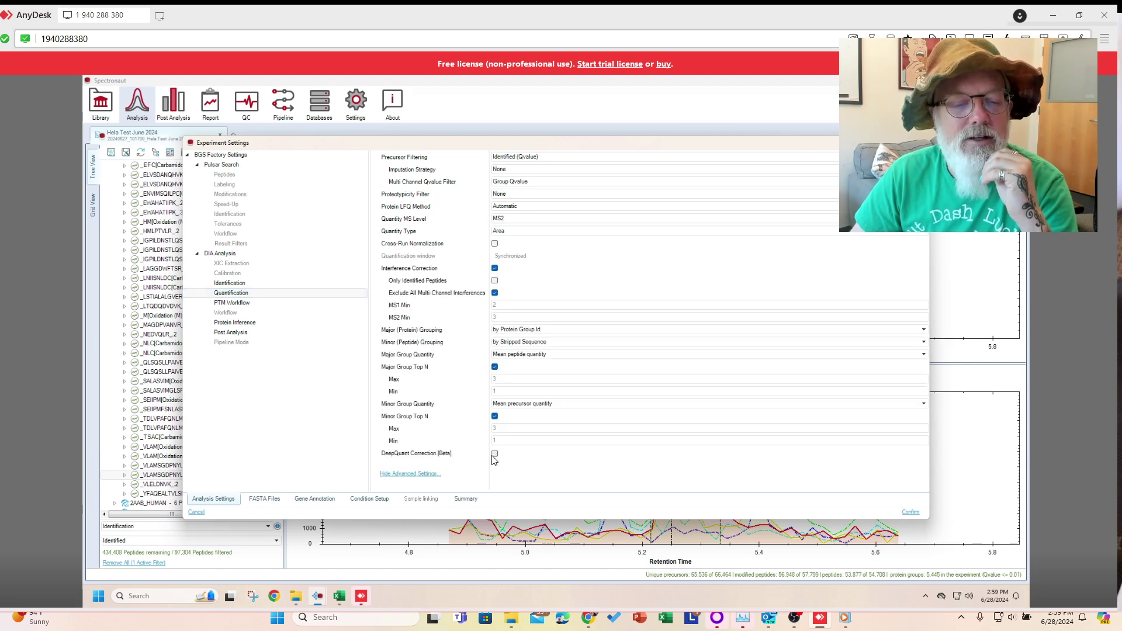
{"action": "left_click", "coordinate": [910, 513]}
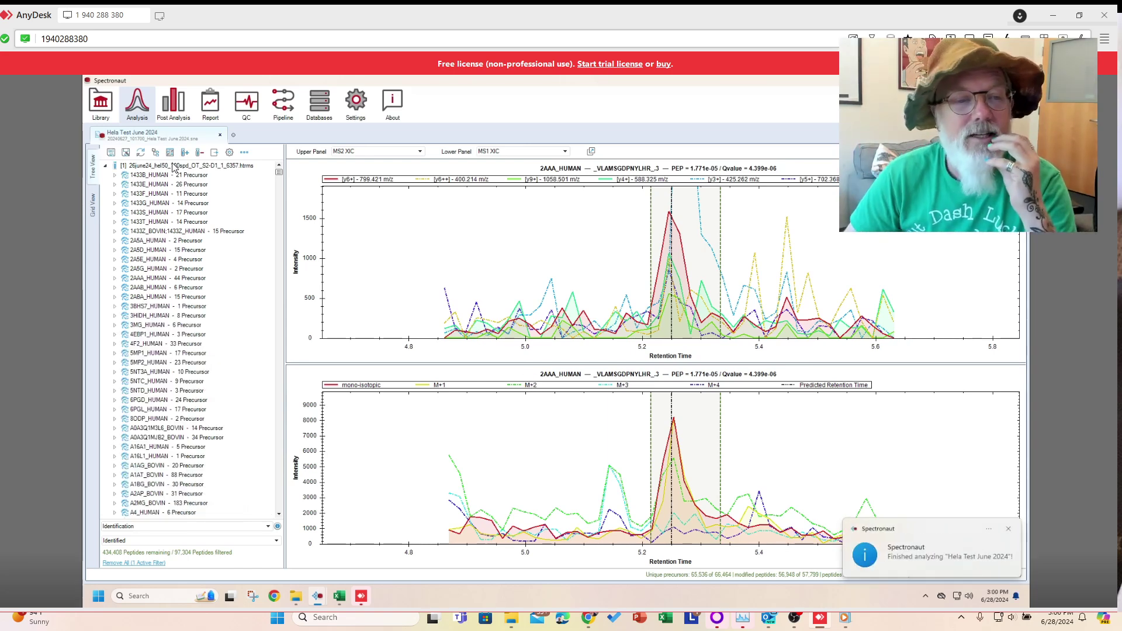
Step: Examine the recalculated LFQBench plot around the -1 ratio line and reset its scale to default
{"action": "left_click", "coordinate": [170, 113]}
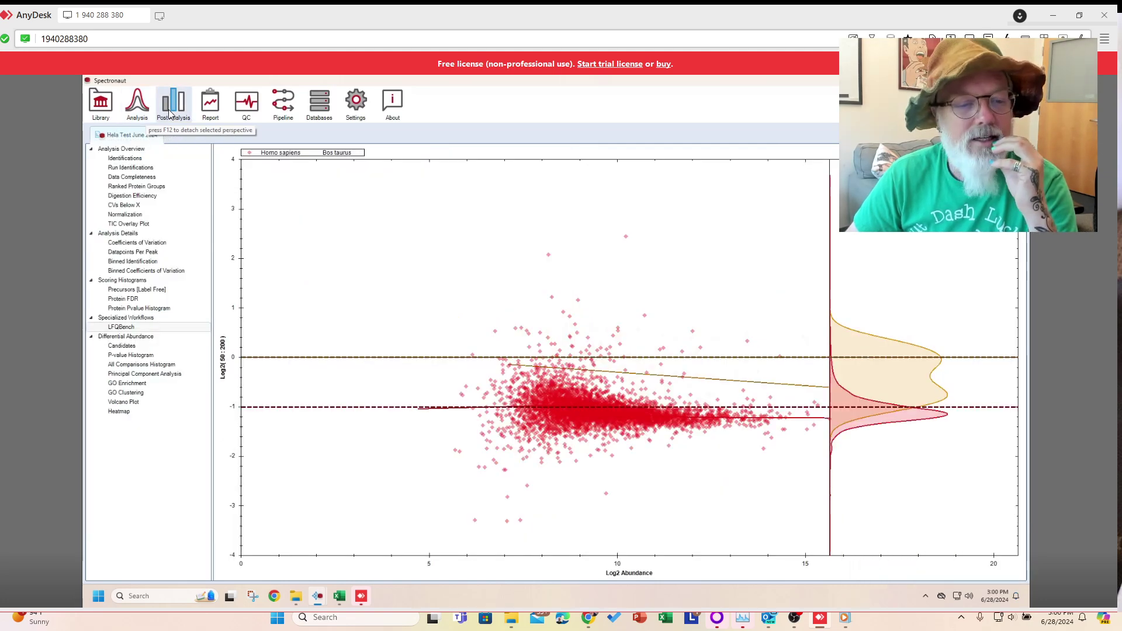
{"action": "left_click", "coordinate": [134, 308]}
{"action": "left_click", "coordinate": [128, 326]}
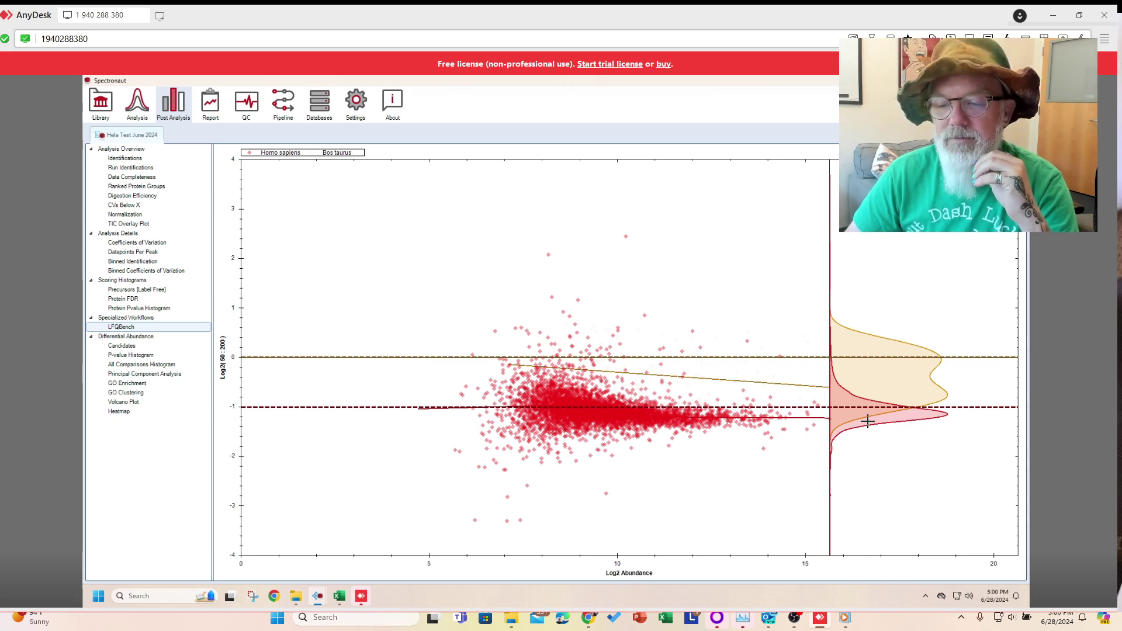
{"action": "left_click_drag", "start_coordinate": [251, 372], "coordinate": [988, 450]}
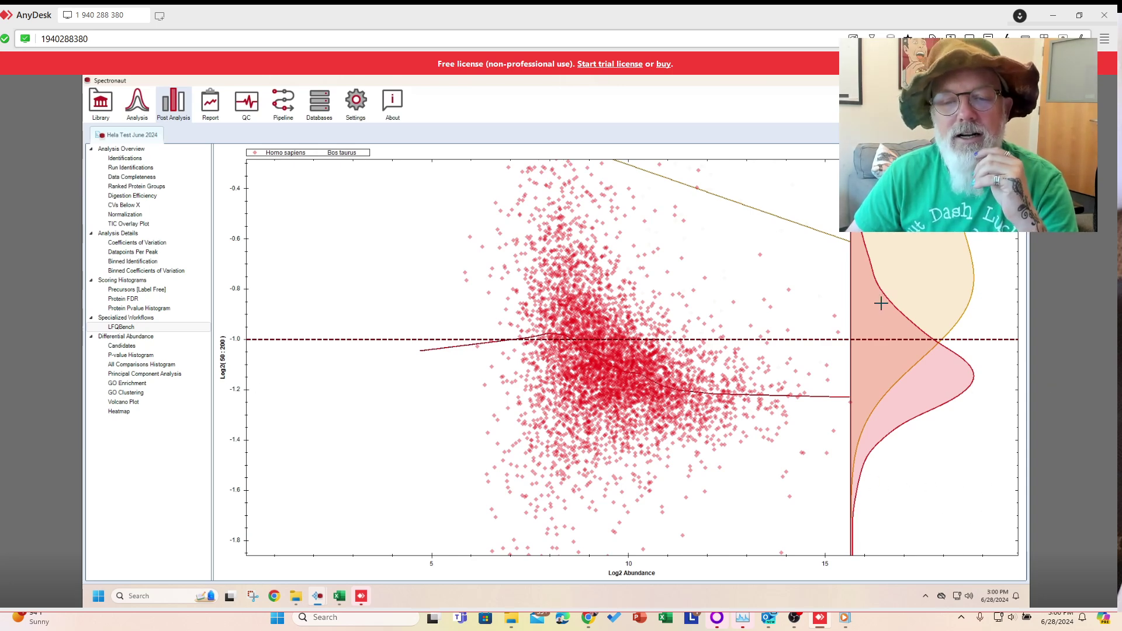
{"action": "right_click", "coordinate": [397, 238]}
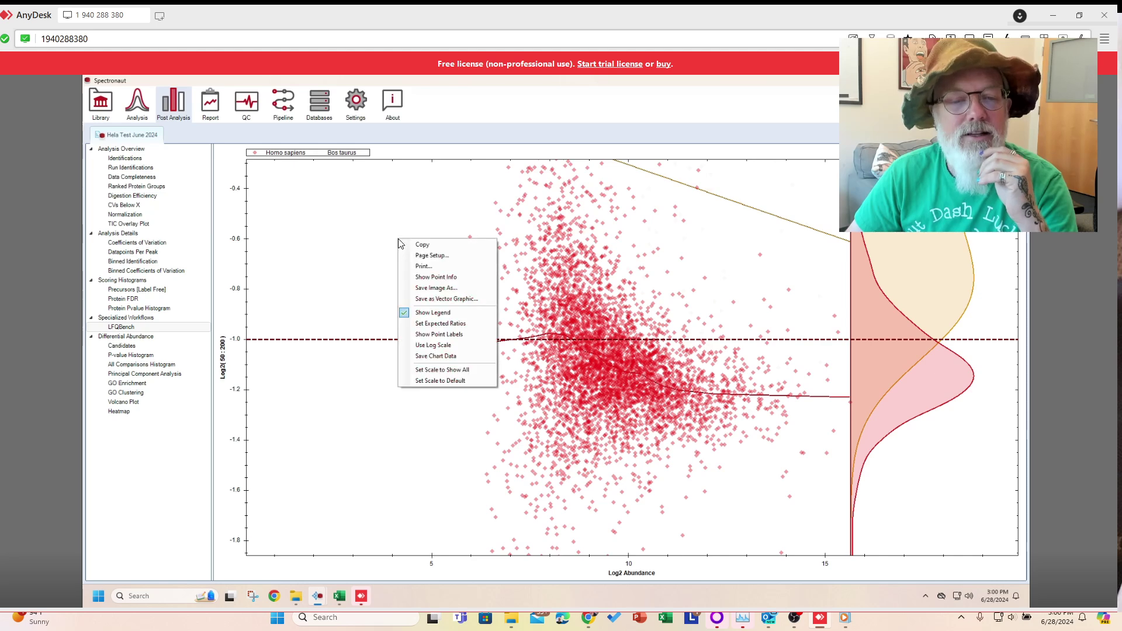
{"action": "left_click", "coordinate": [468, 380]}
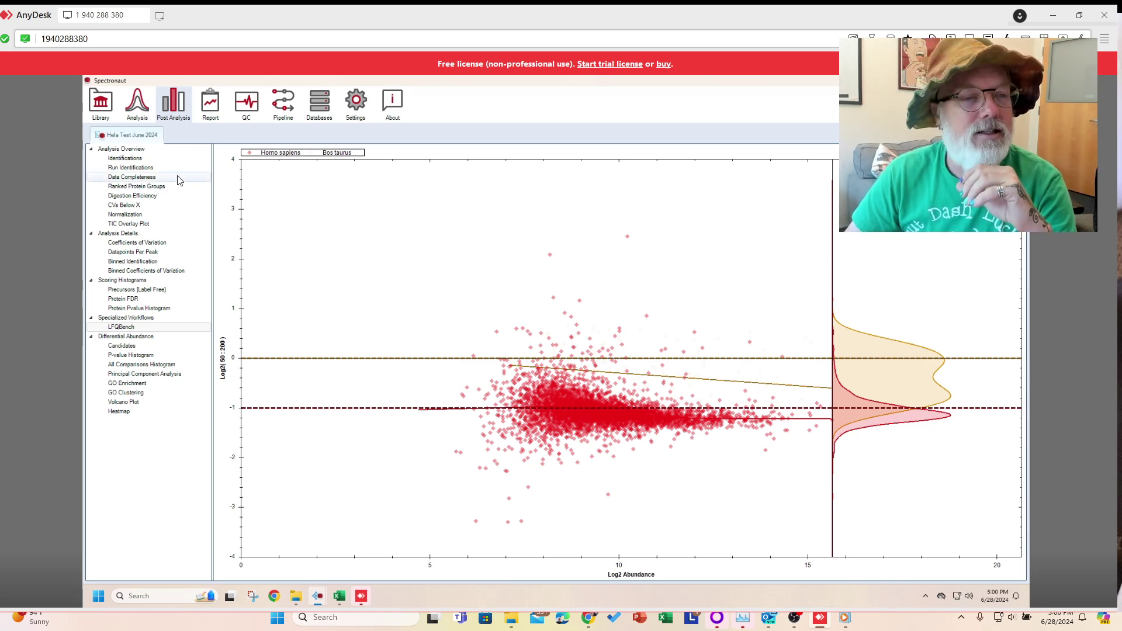
Step: Turn off DeepQuant Correction [Beta] in the advanced quantification settings of the experiment
{"action": "left_click", "coordinate": [134, 111]}
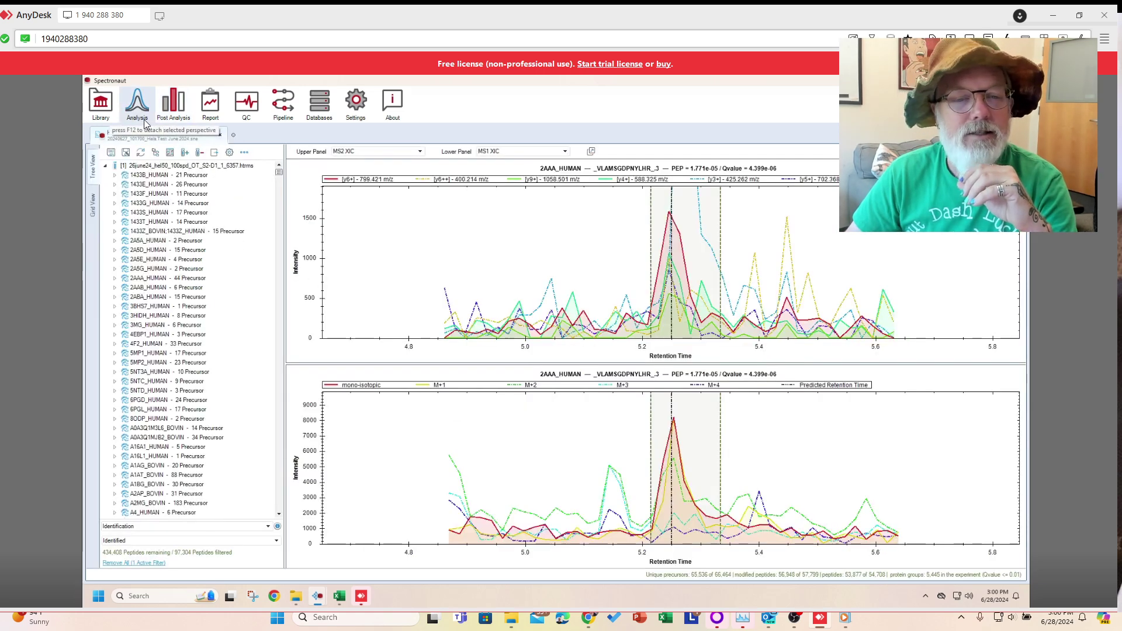
{"action": "left_click", "coordinate": [230, 152]}
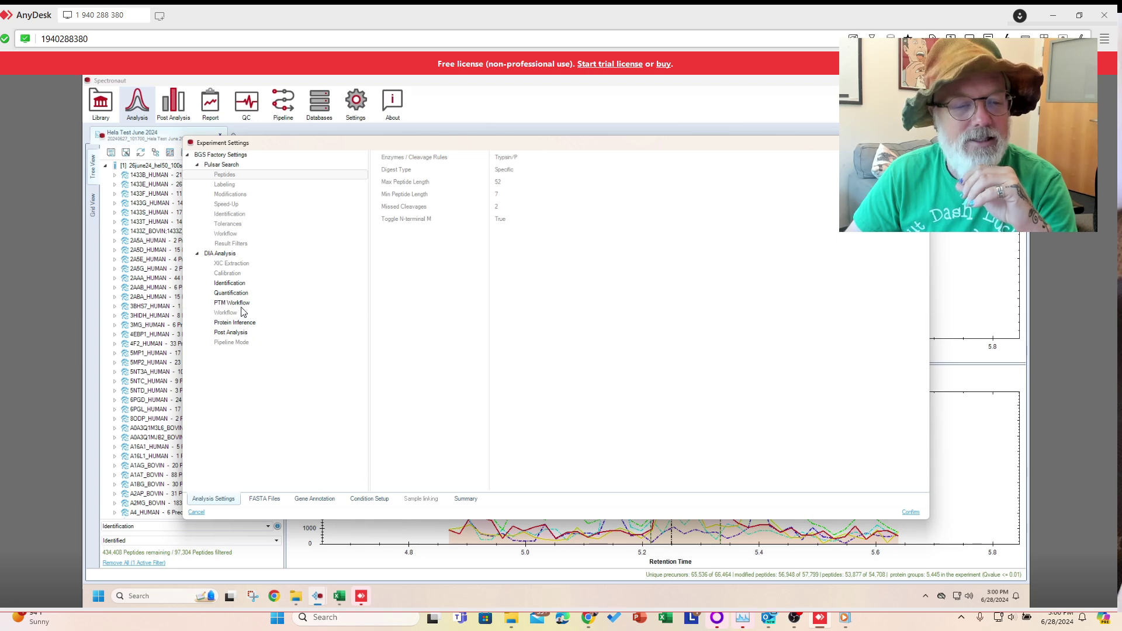
{"action": "left_click", "coordinate": [237, 293]}
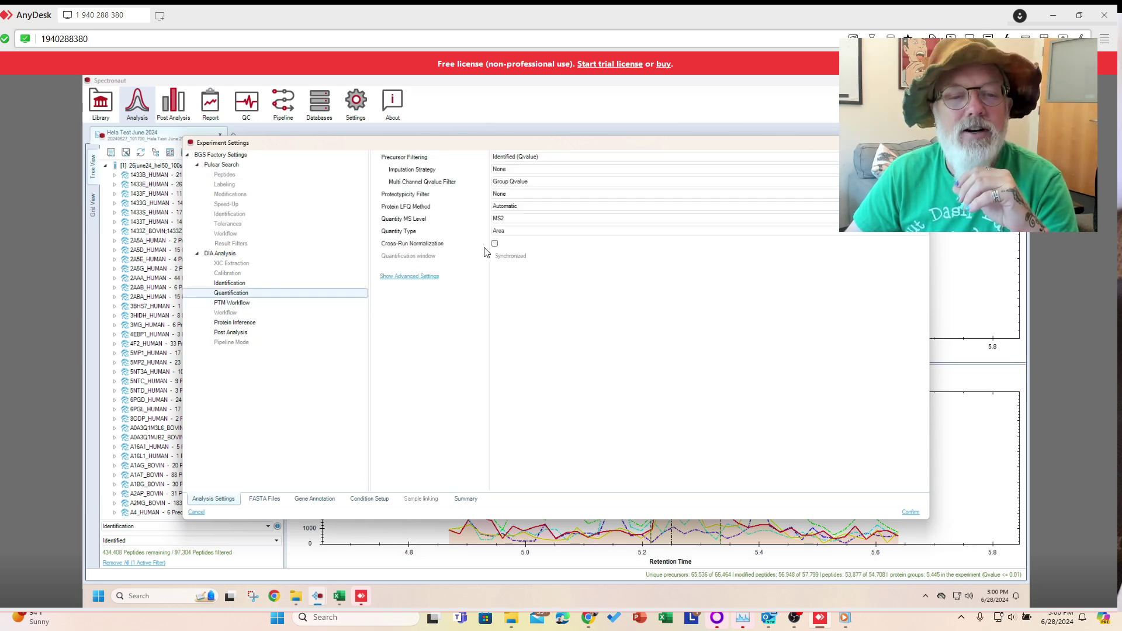
{"action": "left_click", "coordinate": [419, 280]}
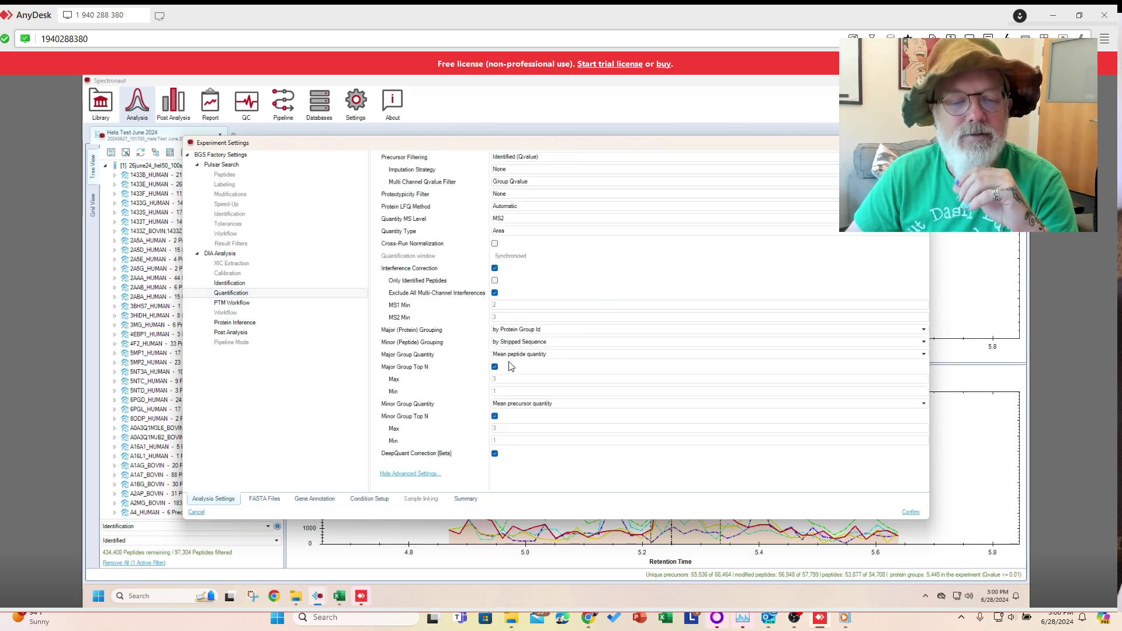
{"action": "left_click", "coordinate": [492, 454]}
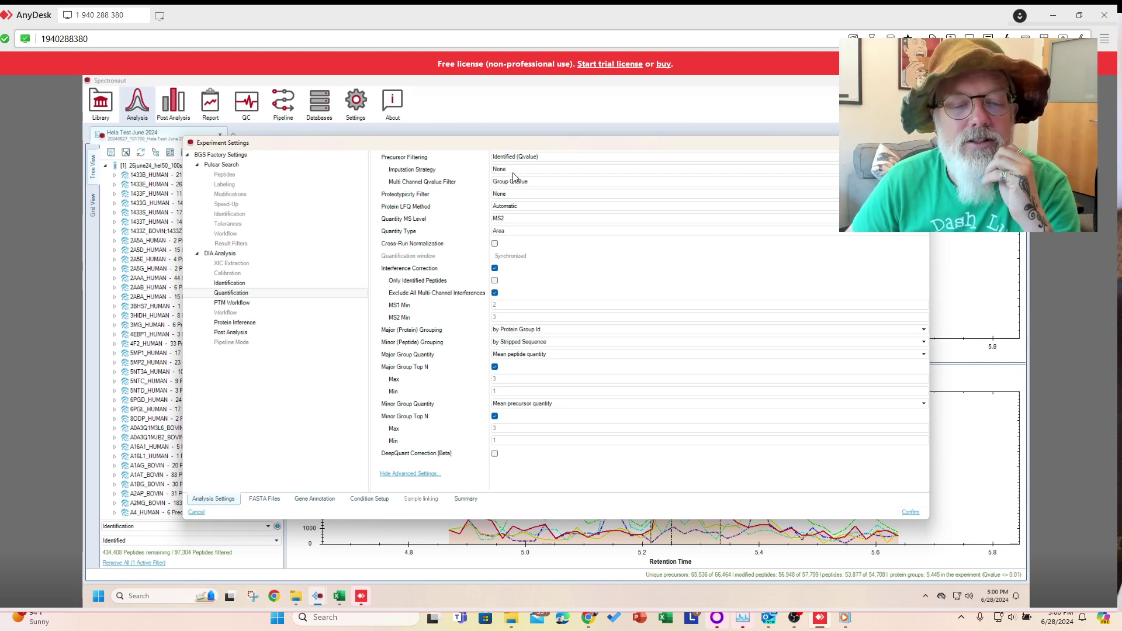
Step: Review the Protein LFQ Method and Quantity Type options, keep Automatic and Area, and apply the experiment settings
{"action": "left_click", "coordinate": [523, 207]}
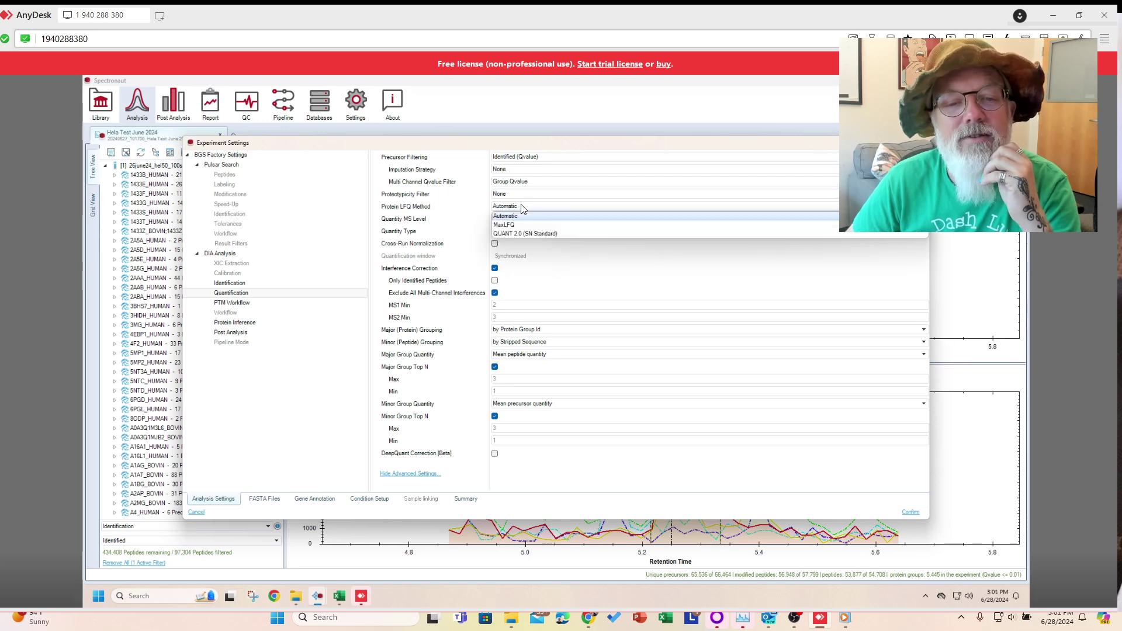
{"action": "left_click", "coordinate": [514, 215]}
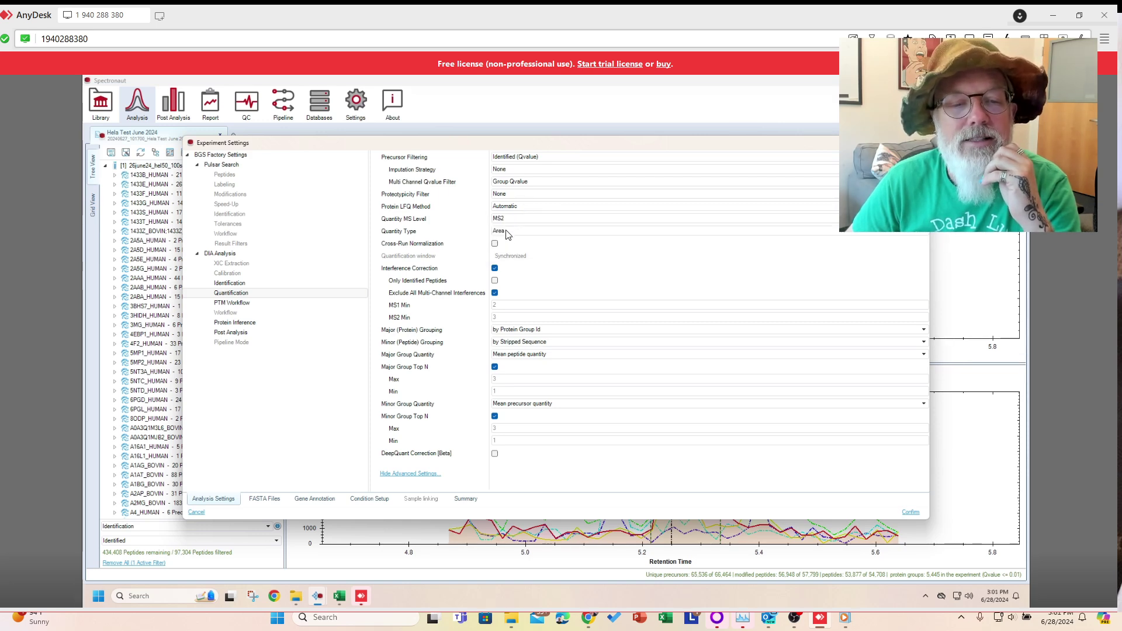
{"action": "left_click", "coordinate": [507, 234]}
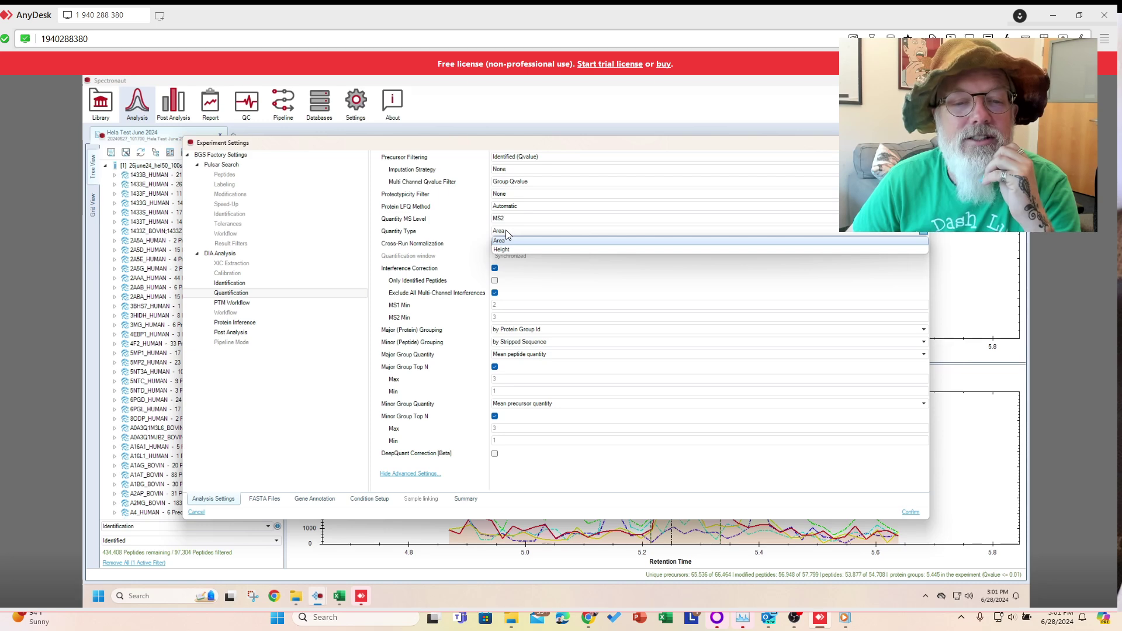
{"action": "left_click", "coordinate": [502, 243]}
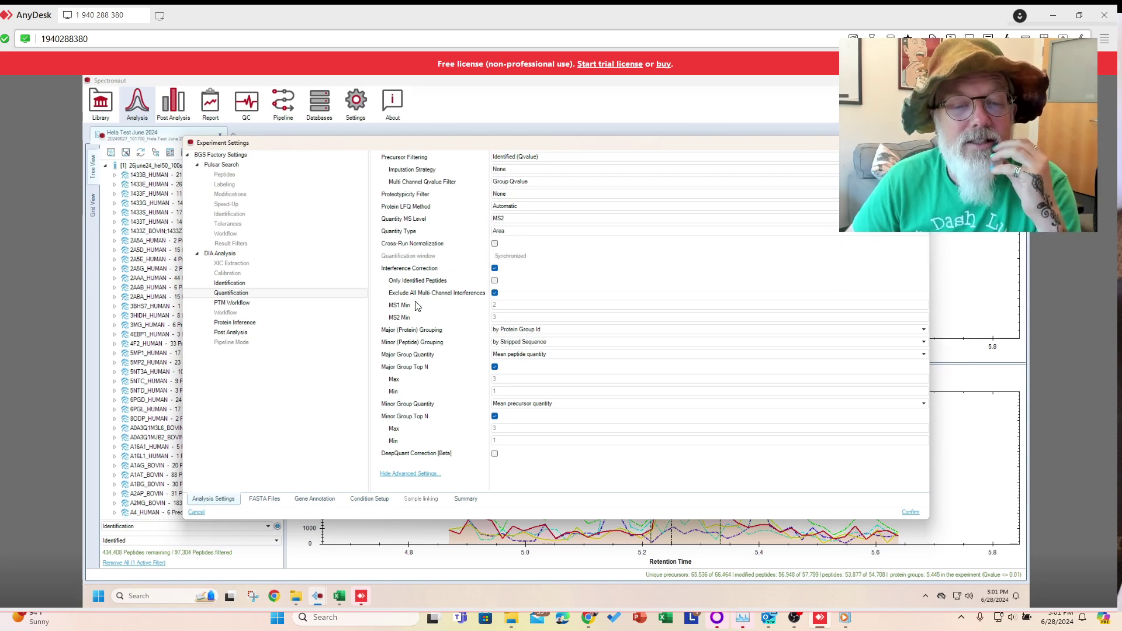
{"action": "mouse_move", "coordinate": [428, 299]}
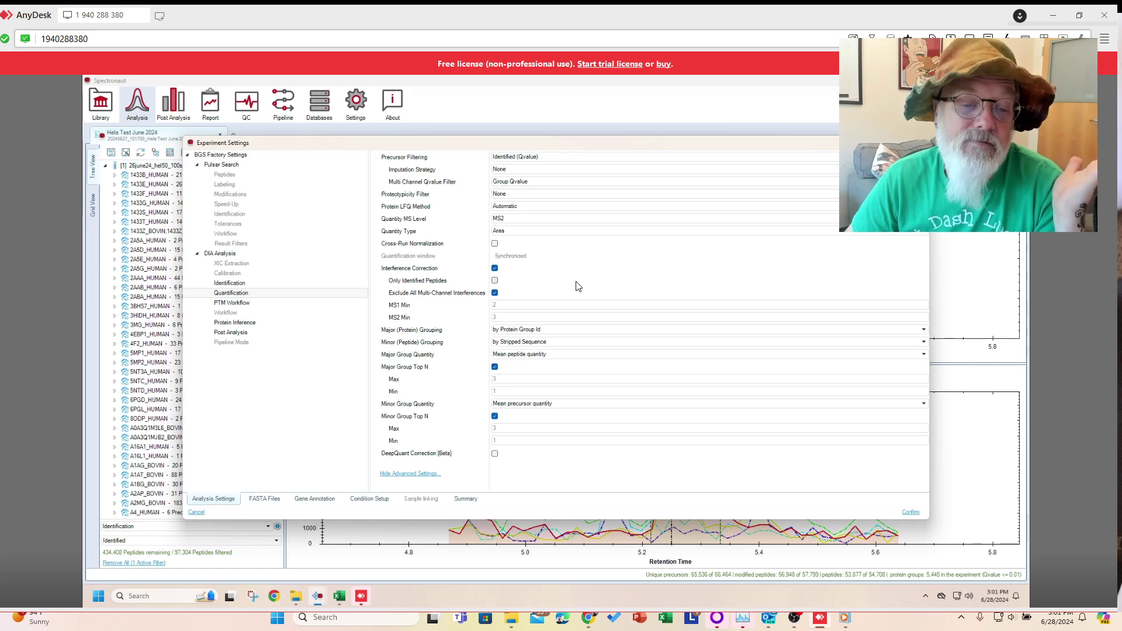
{"action": "left_click", "coordinate": [914, 513]}
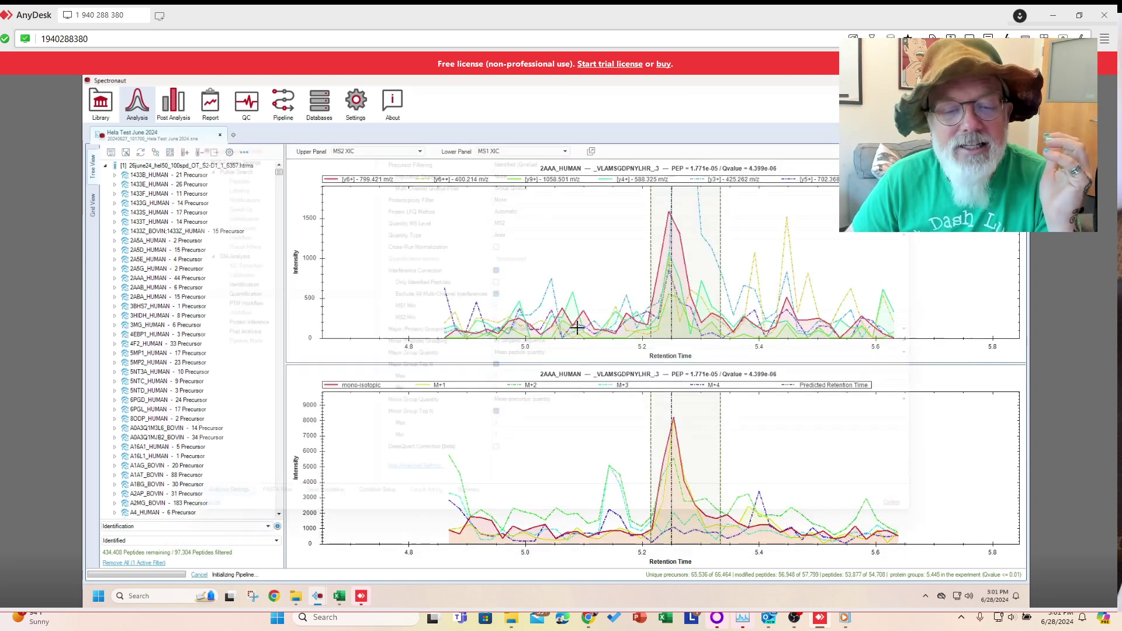
Step: Switch to Chrome with the Work profile, open bioshare.bioinformatics.ucdavis.edu and log in to Bioshare
{"action": "left_click", "coordinate": [275, 596]}
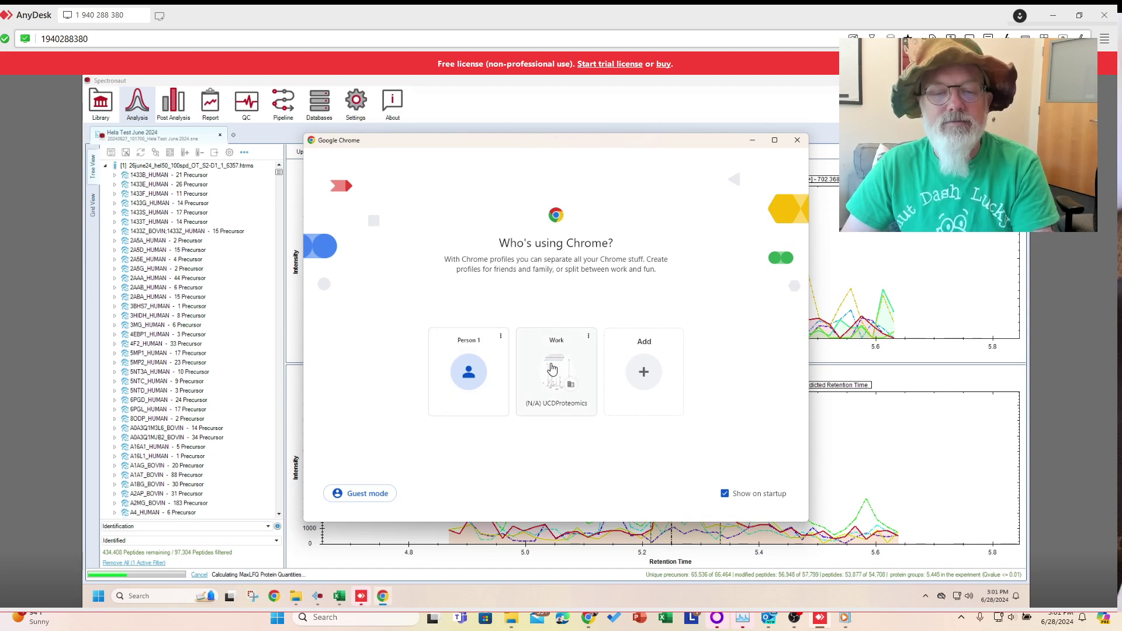
{"action": "left_click", "coordinate": [552, 368]}
{"action": "left_click", "coordinate": [468, 145]}
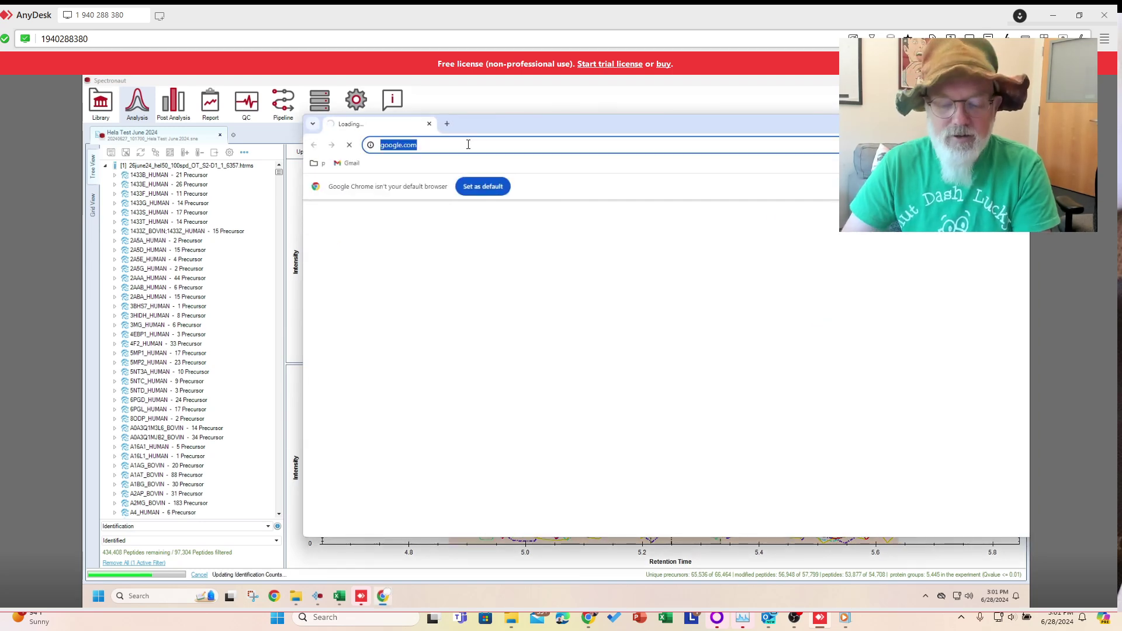
{"action": "type", "text": "bioshare.bioinformatics.ucdavis.edu"}
{"action": "key", "text": "Return"}
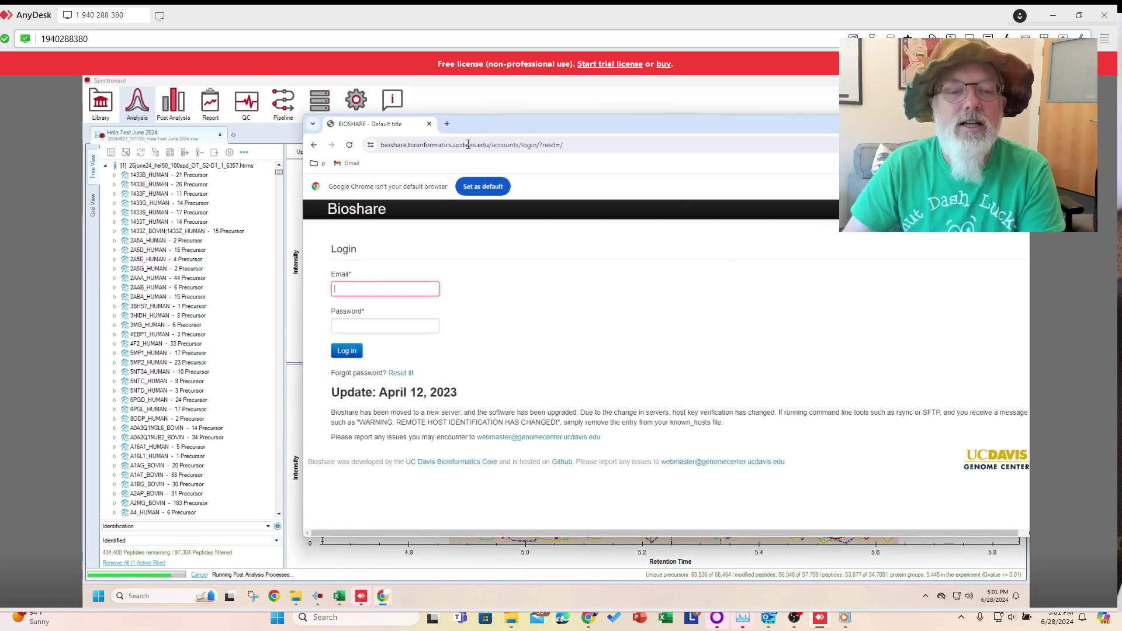
{"action": "left_click", "coordinate": [344, 352]}
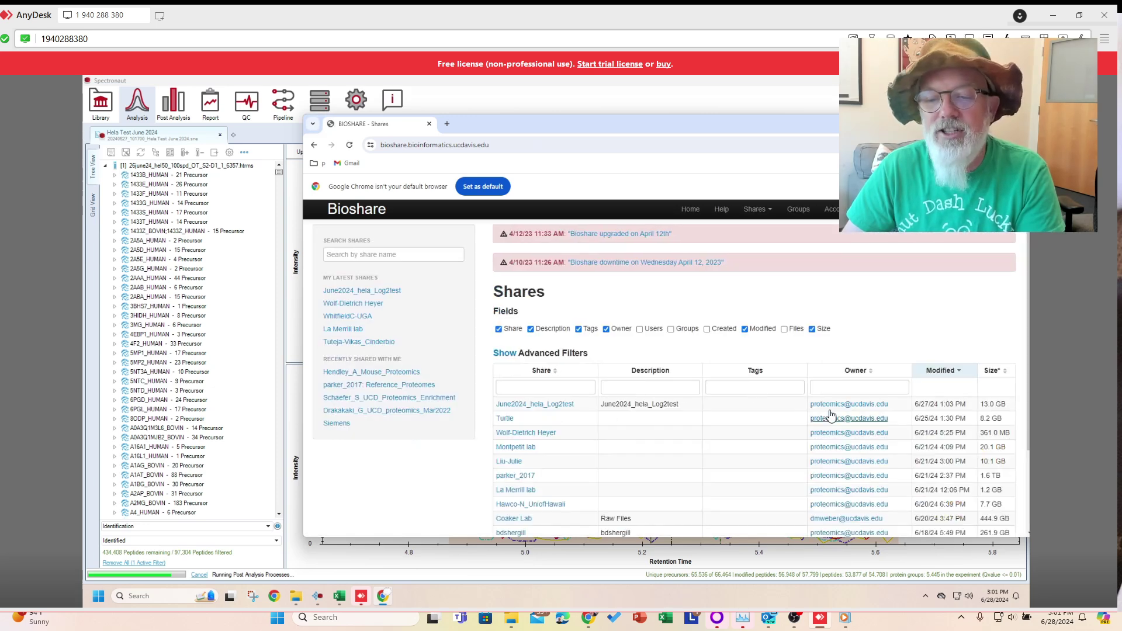
Step: Open the June2024_hela_Log2test share and look over its list of .sne and .htrms files
{"action": "left_click", "coordinate": [549, 409]}
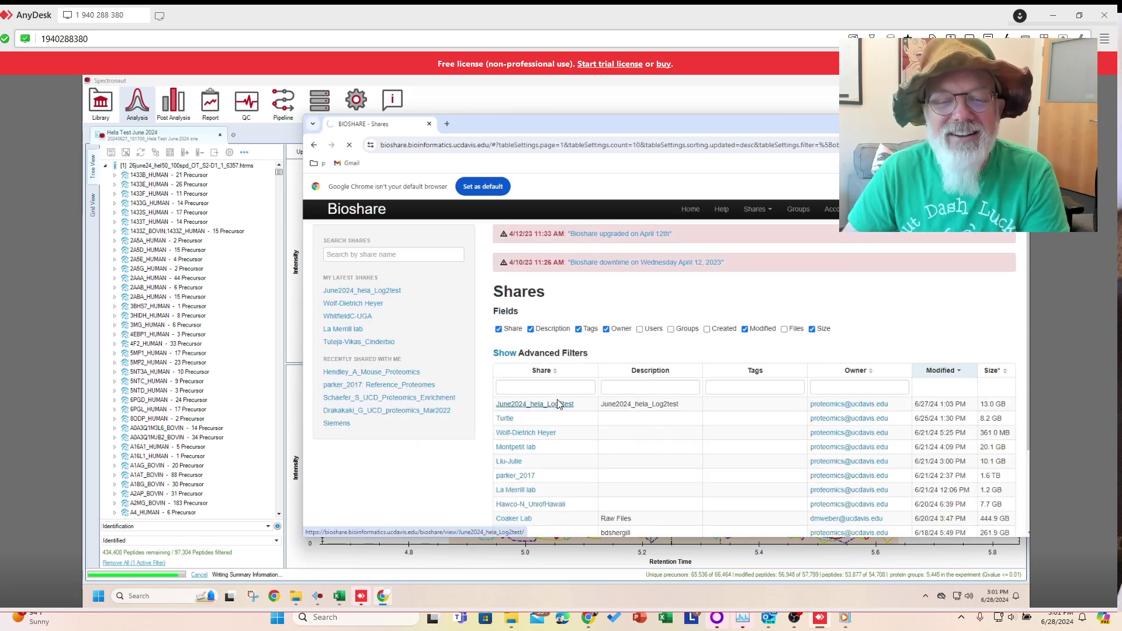
{"action": "scroll", "coordinate": [584, 398], "scroll_direction": "down", "scroll_amount": 3}
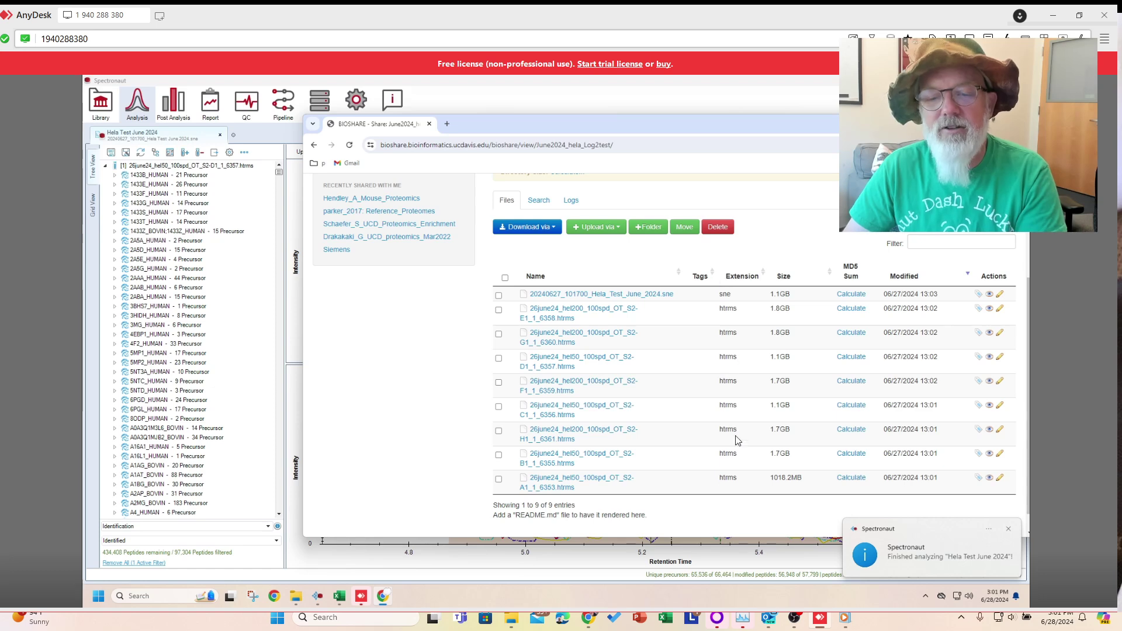
{"action": "scroll", "coordinate": [745, 380], "scroll_direction": "up", "scroll_amount": 2}
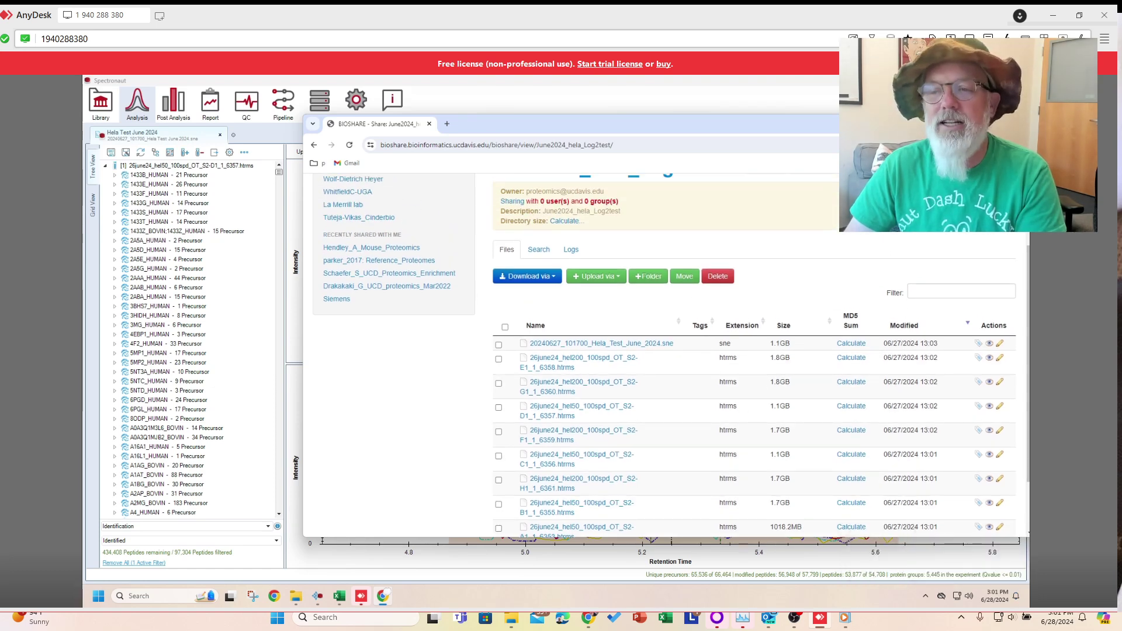
Step: Switch back to Spectronaut and view the XIC plots of 2AAA_HUMAN's AISHEHSPSDLEAHFVPLVK precursors with charges 3 and 4
{"action": "left_click", "coordinate": [382, 595]}
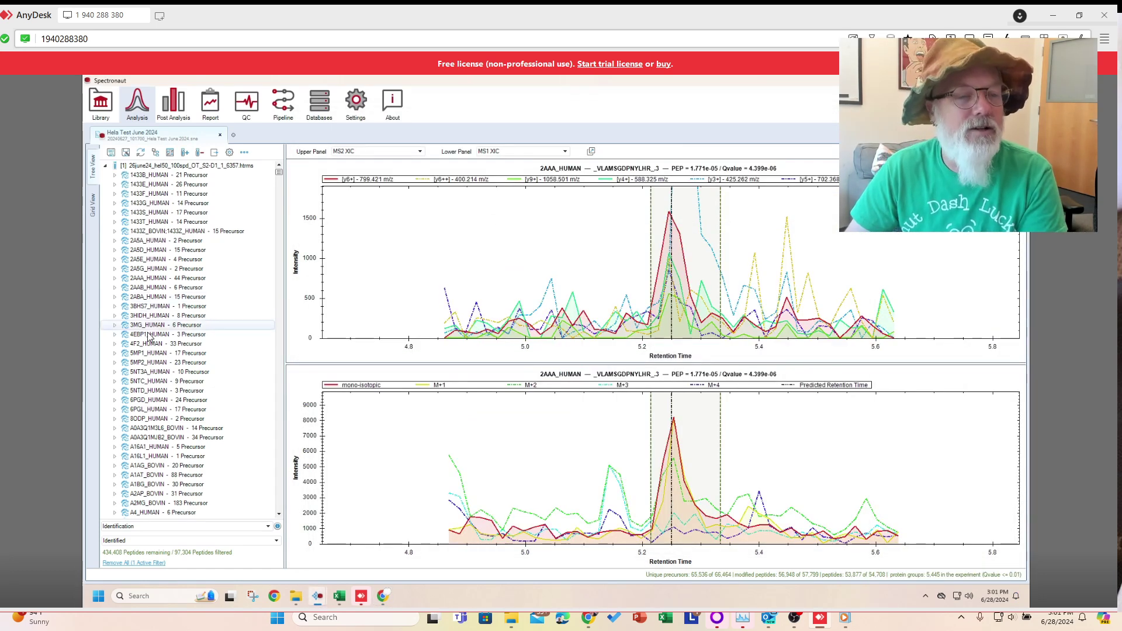
{"action": "left_click", "coordinate": [114, 280]}
{"action": "left_click", "coordinate": [196, 306]}
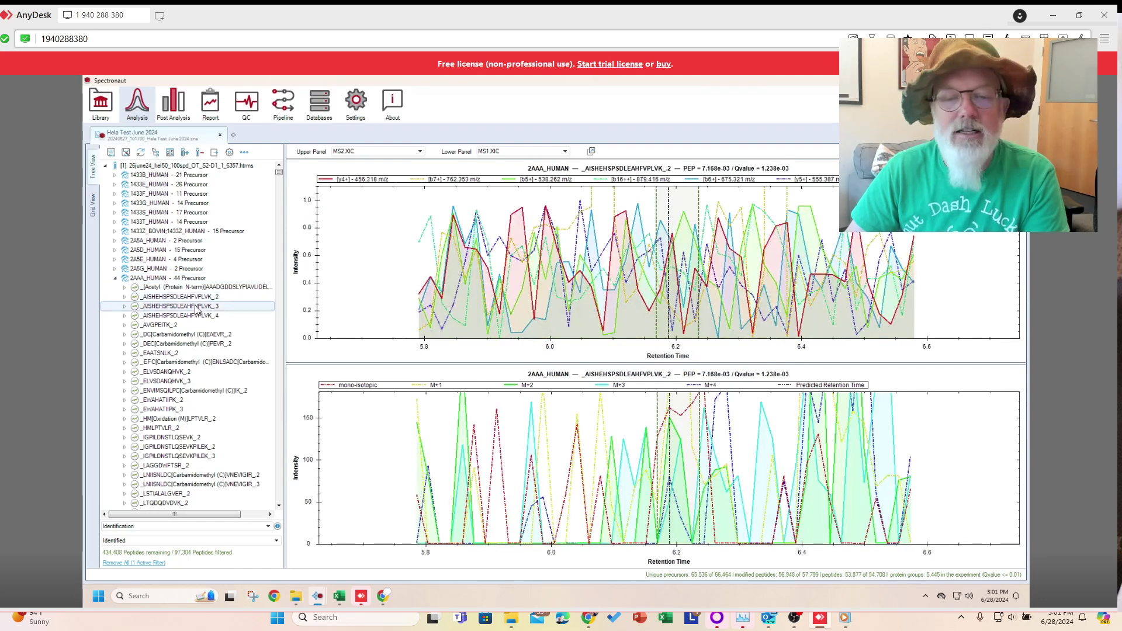
{"action": "left_click", "coordinate": [197, 316]}
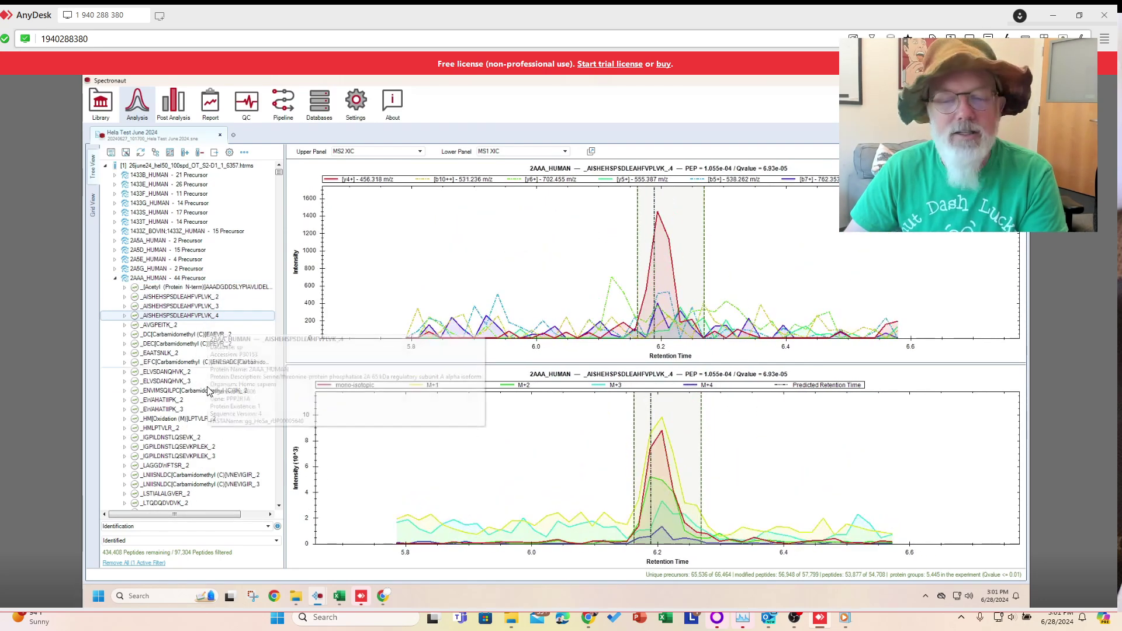
Step: Try to show the across-run Precursor vs Protein Quantities plot in an additional plot window
{"action": "left_click", "coordinate": [590, 151]}
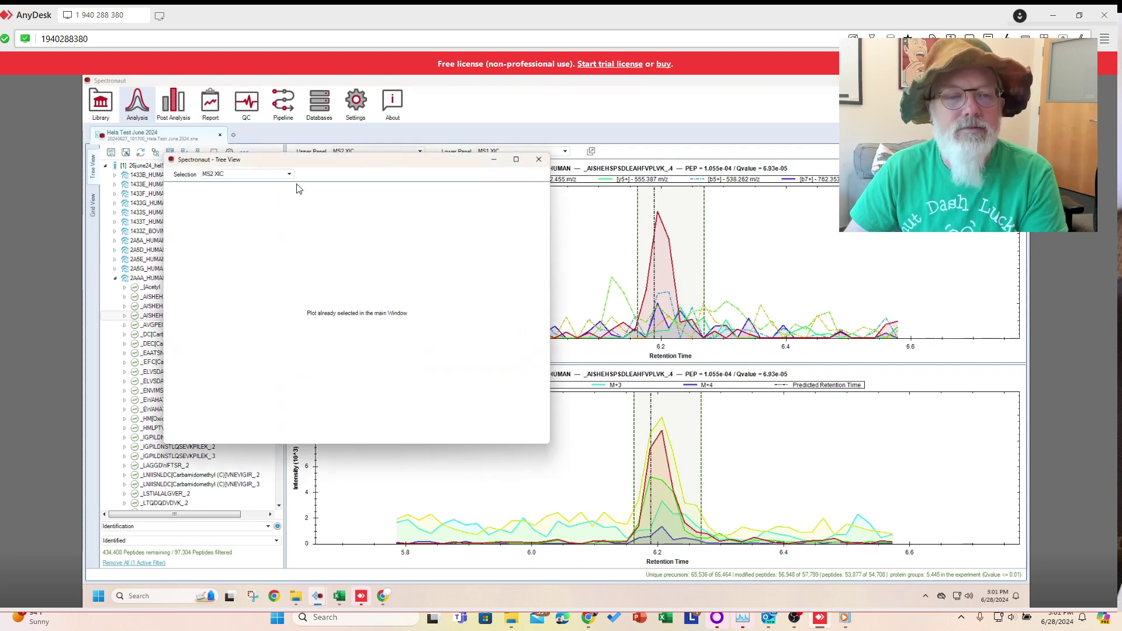
{"action": "left_click", "coordinate": [264, 174]}
{"action": "left_click", "coordinate": [273, 187]}
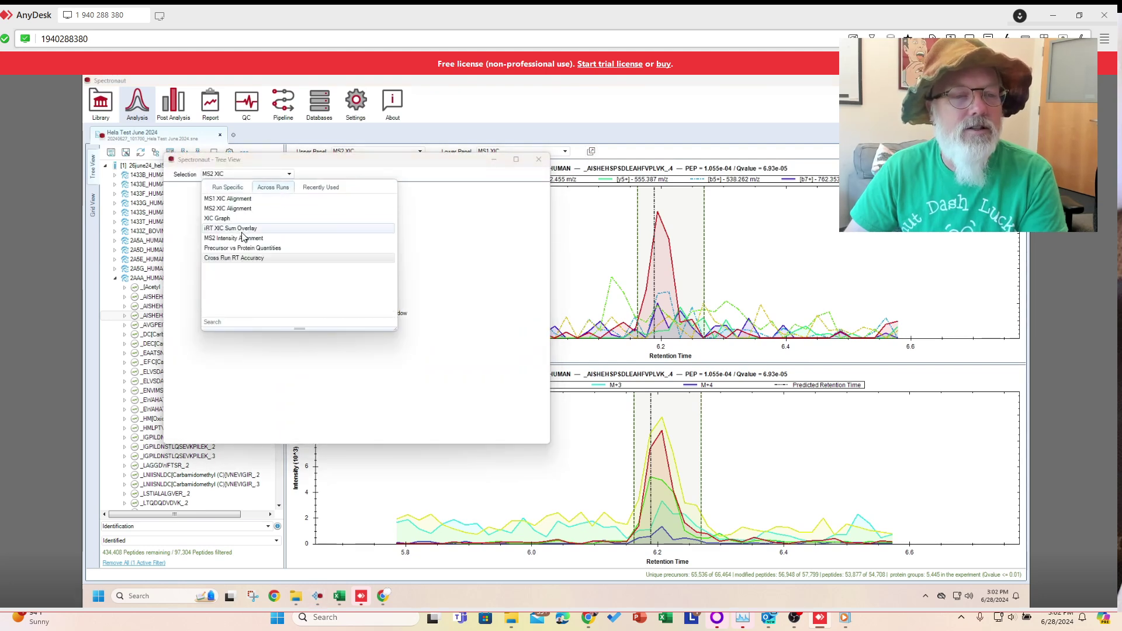
{"action": "left_click", "coordinate": [270, 249]}
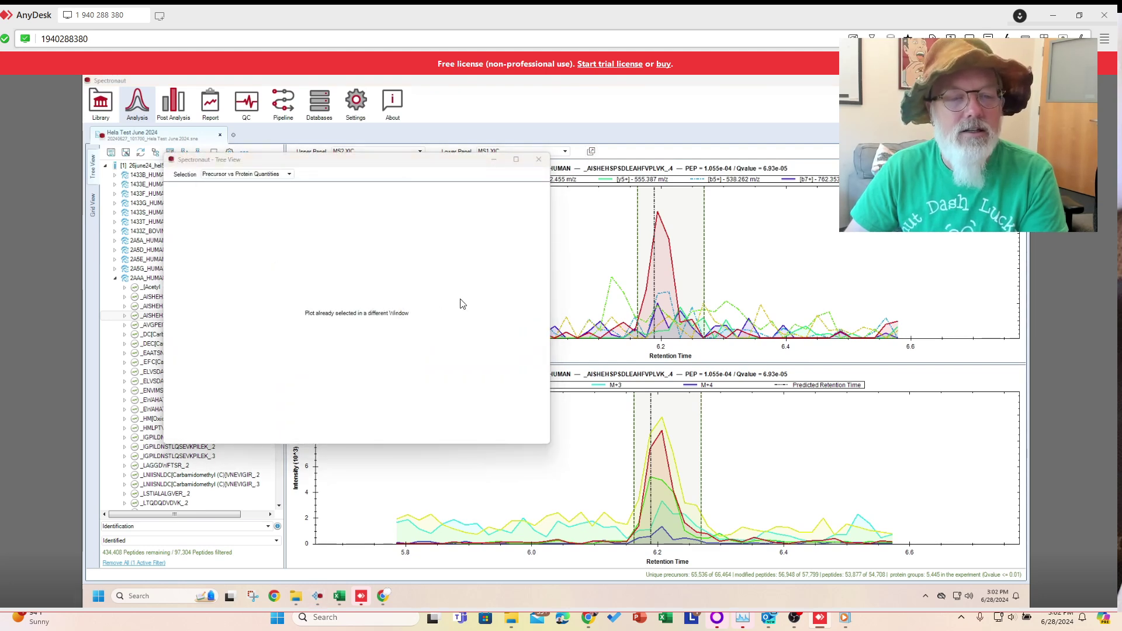
{"action": "left_click", "coordinate": [538, 159]}
Step: Bring up the existing Precursor vs Protein Quantities window, examine the 2AAA_HUMAN quantities across the runs, and close it
{"action": "mouse_move", "coordinate": [319, 594]}
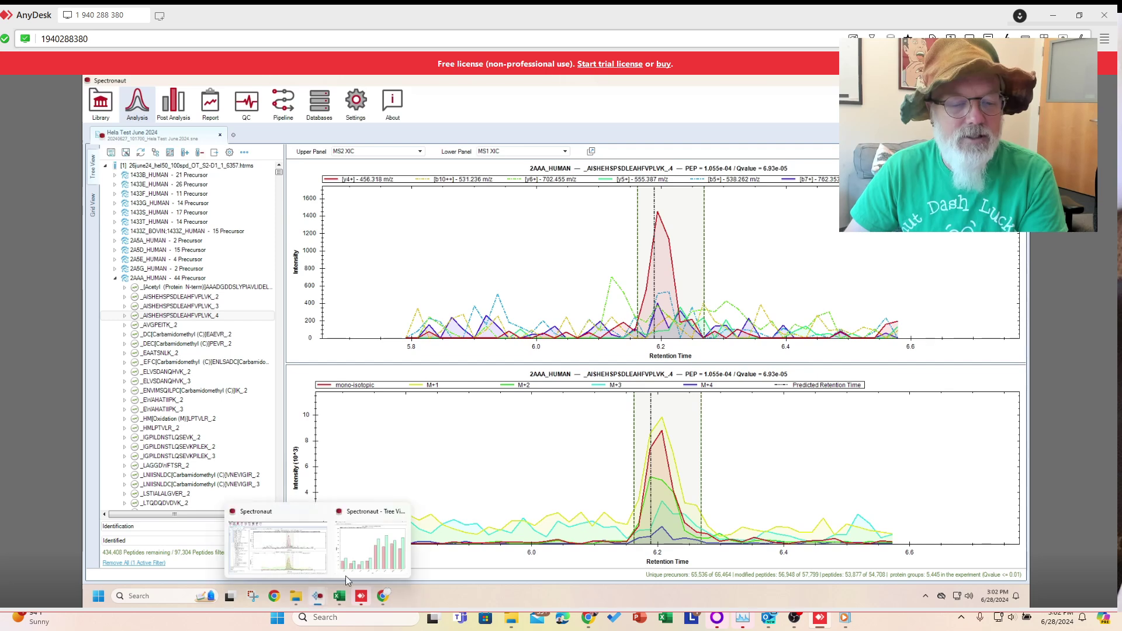
{"action": "left_click", "coordinate": [370, 552]}
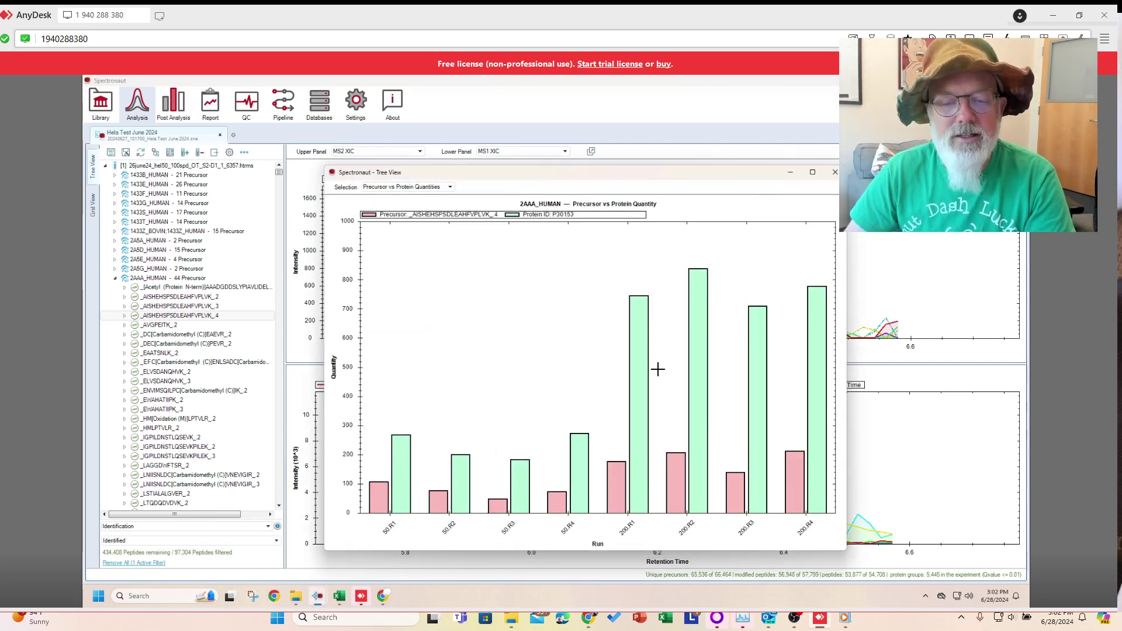
{"action": "left_click", "coordinate": [834, 171]}
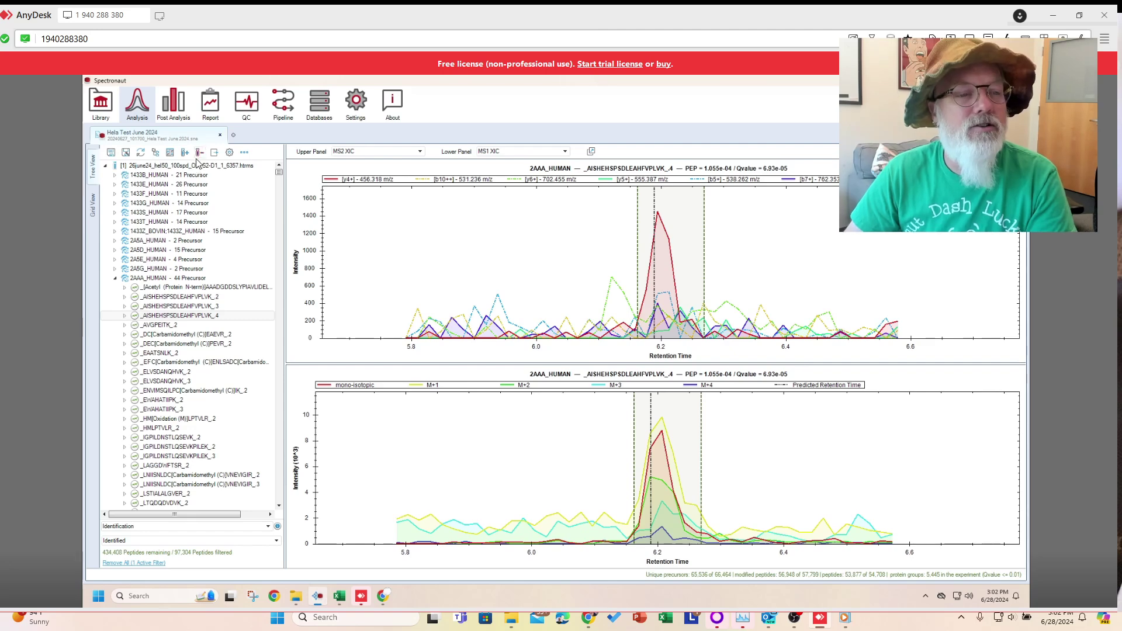
Step: Look through the run-specific and across-run plot types for the lower panel, and collapse the tree to the list of runs
{"action": "left_click", "coordinate": [565, 152]}
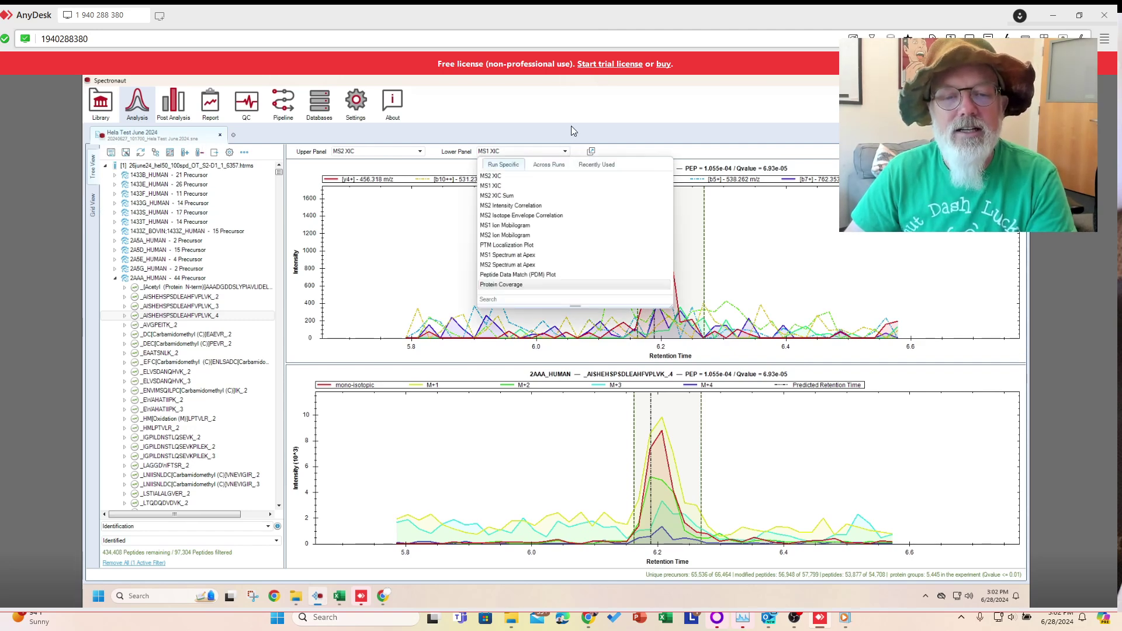
{"action": "left_click", "coordinate": [548, 164]}
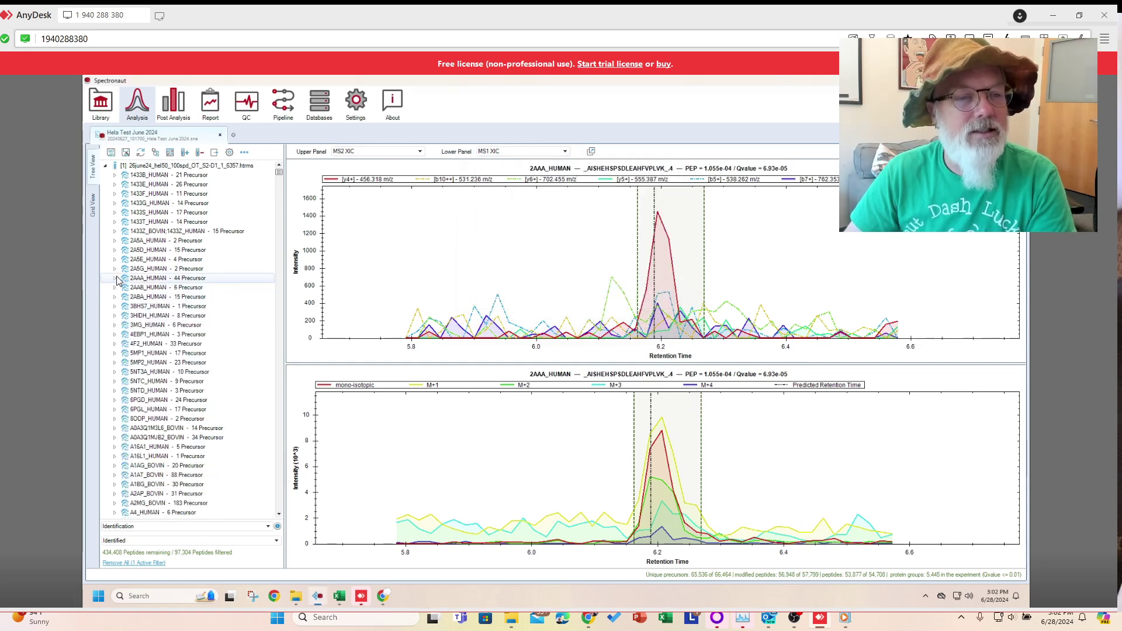
{"action": "left_click", "coordinate": [116, 278]}
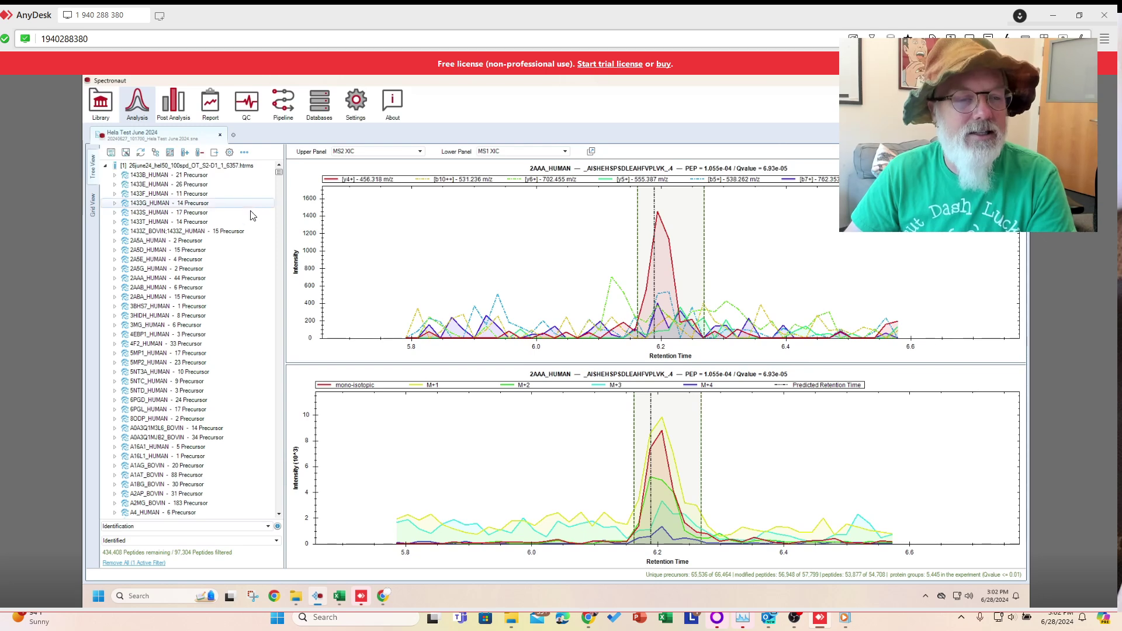
{"action": "left_click", "coordinate": [105, 165]}
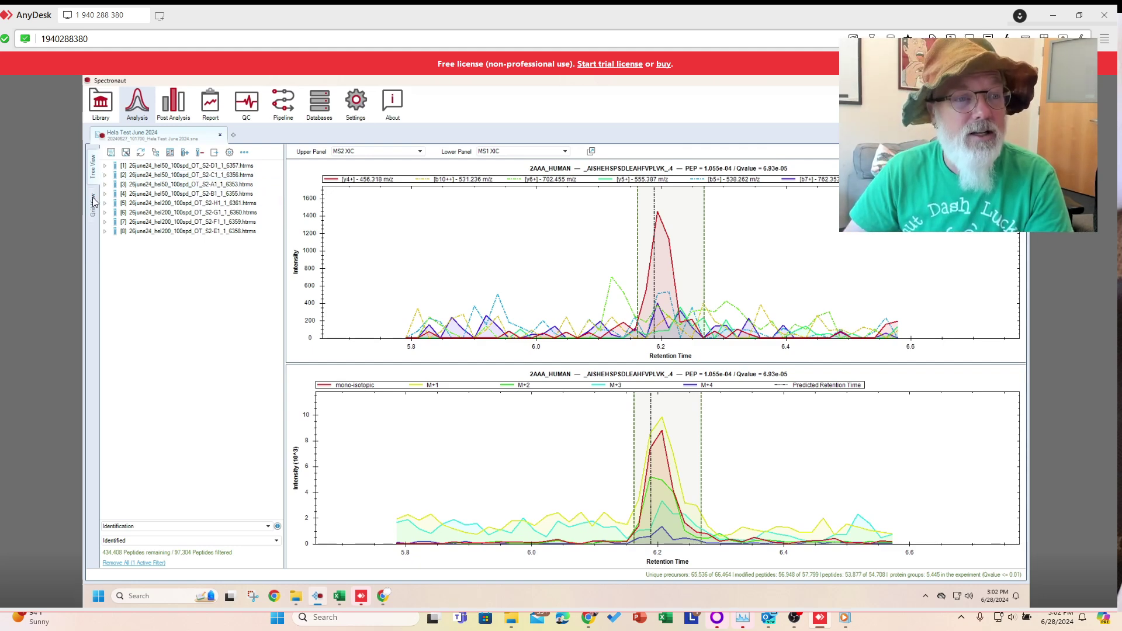
Step: Examine the recalculated LFQBench plot in the post analysis, and the Precursor CVs below X chart for both conditions
{"action": "left_click", "coordinate": [170, 108]}
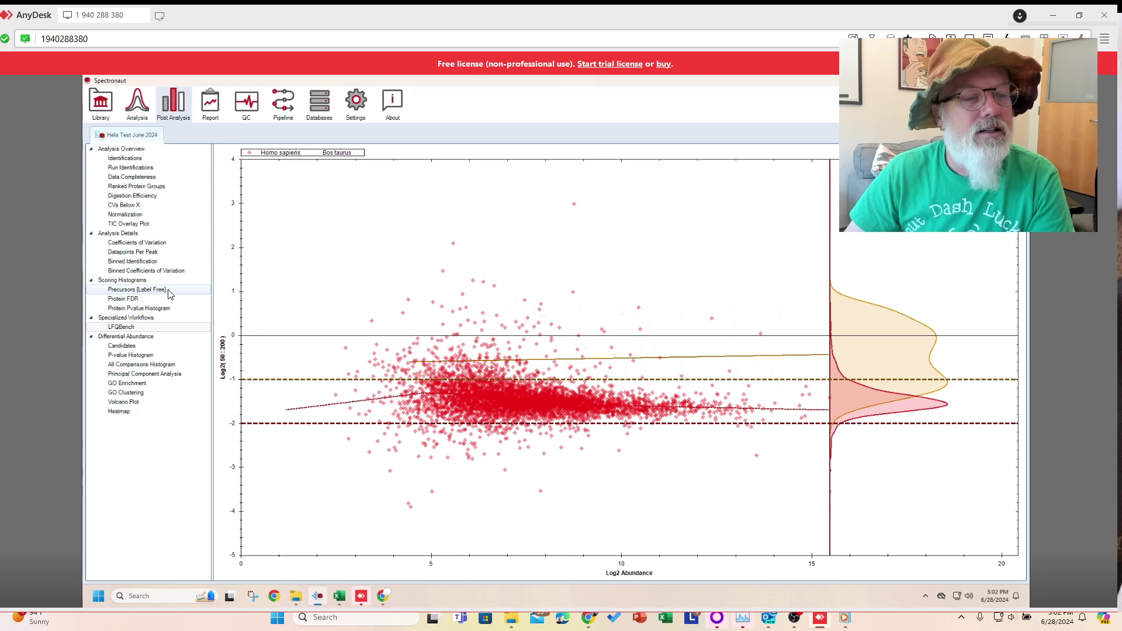
{"action": "left_click", "coordinate": [145, 207]}
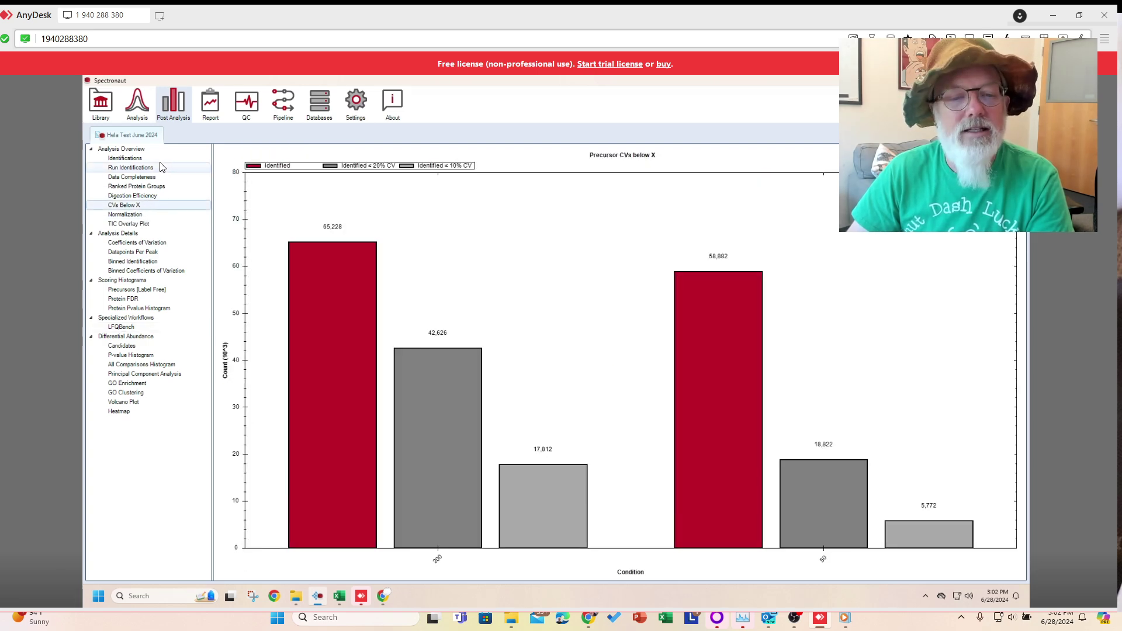
{"action": "mouse_move", "coordinate": [358, 300]}
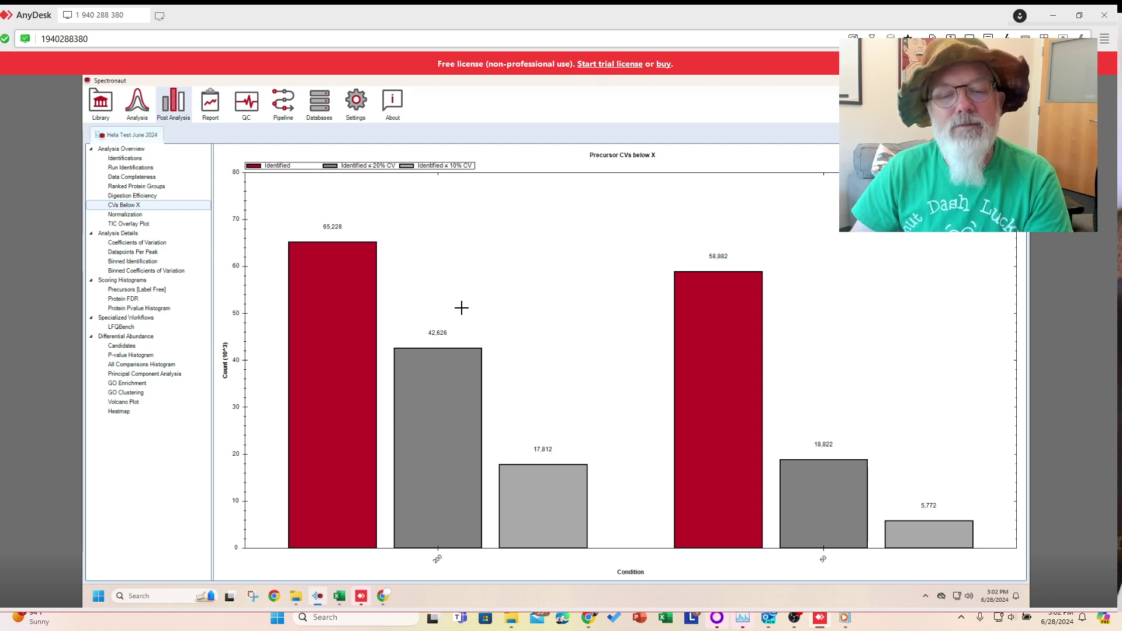
{"action": "mouse_move", "coordinate": [489, 366]}
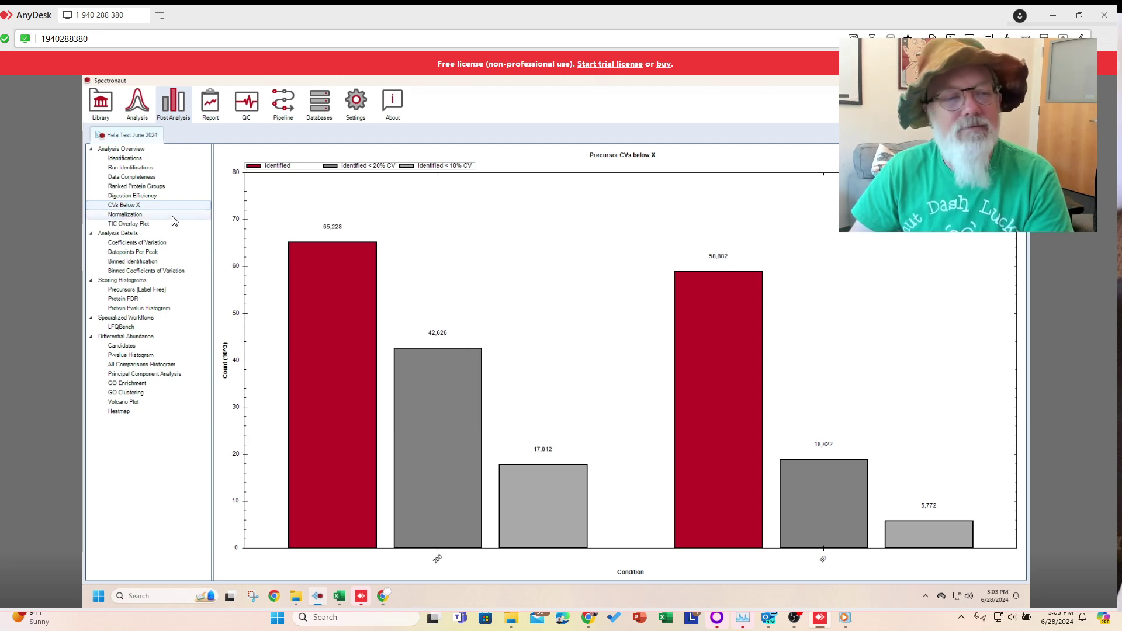
Step: Compare the TIC Overlay Plot with the CVs Below X chart, and bring up the Run Identifications view
{"action": "left_click", "coordinate": [131, 225]}
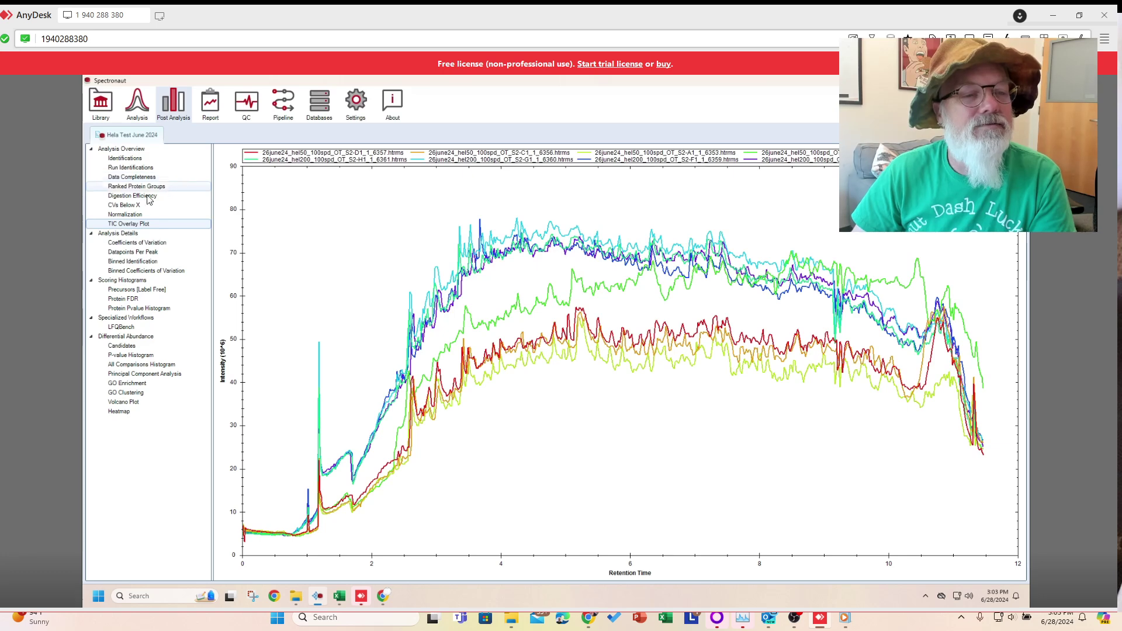
{"action": "left_click", "coordinate": [132, 205]}
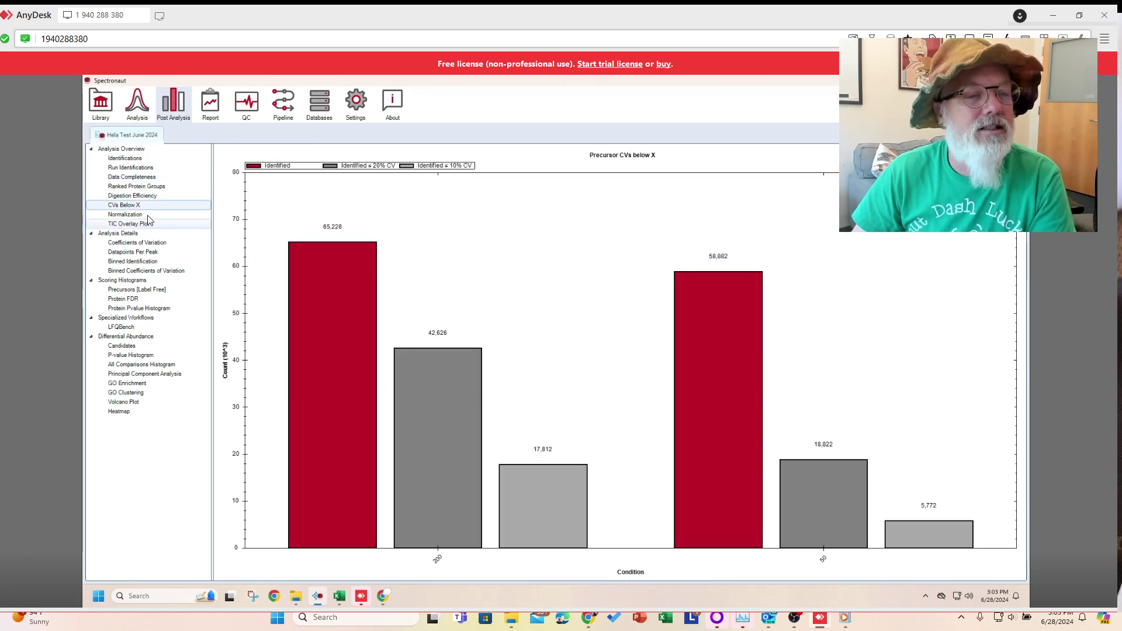
{"action": "left_click", "coordinate": [148, 171]}
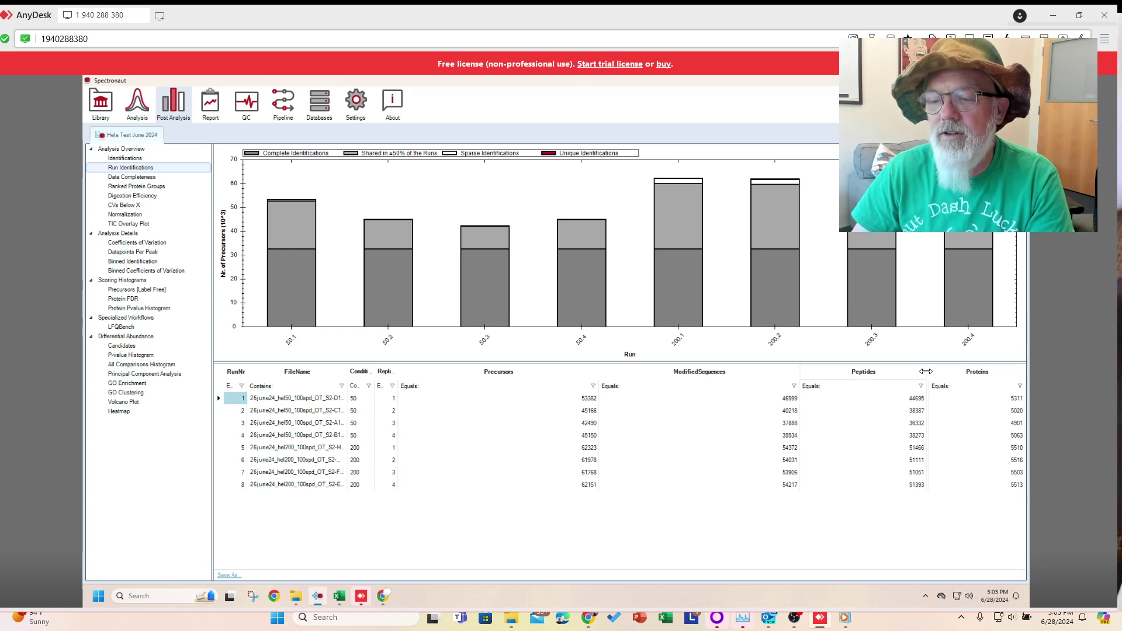
Step: Resize the Run Identifications table columns to show ProteinGroups and the full file names, and sort the runs ascending by ProteinGroups
{"action": "left_click_drag", "start_coordinate": [928, 371], "coordinate": [850, 372]}
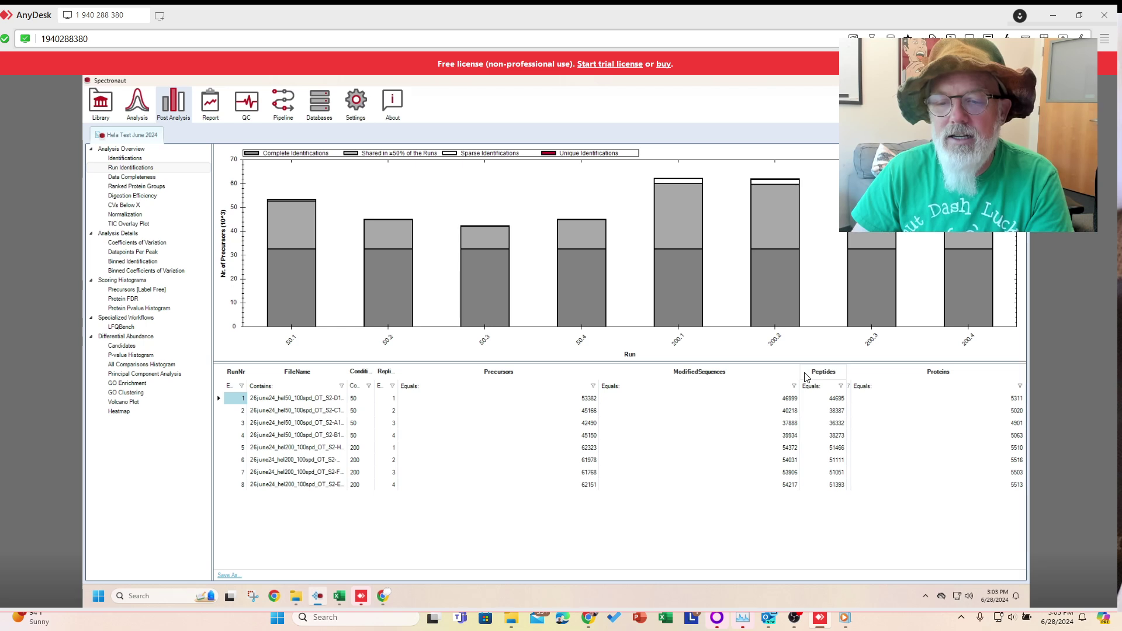
{"action": "left_click_drag", "start_coordinate": [799, 371], "coordinate": [672, 374]}
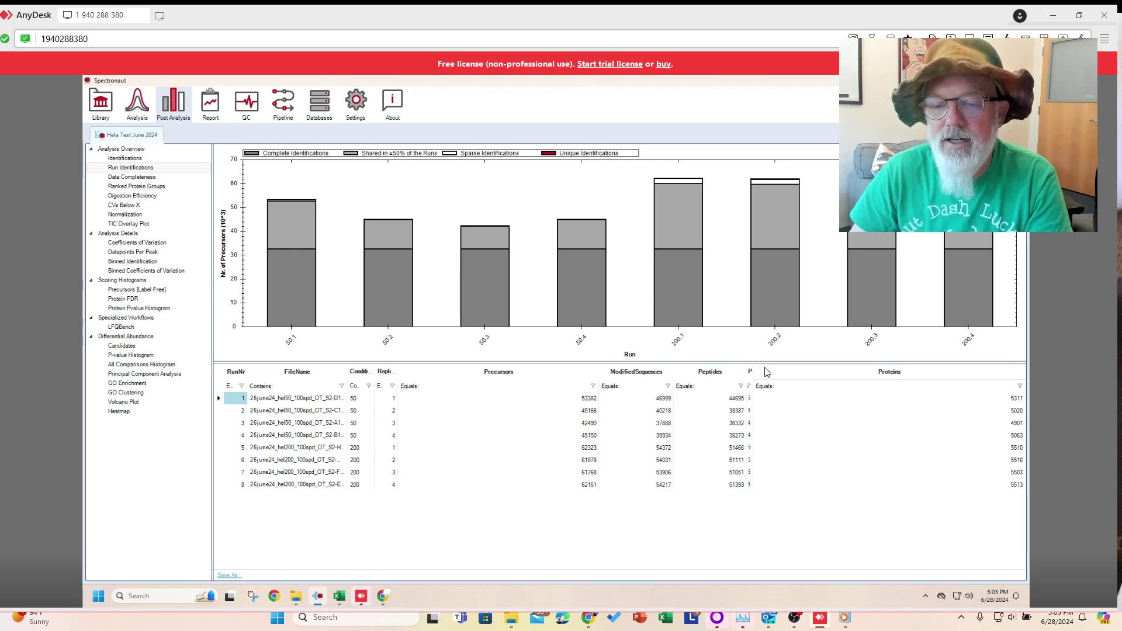
{"action": "left_click_drag", "start_coordinate": [753, 373], "coordinate": [851, 372]}
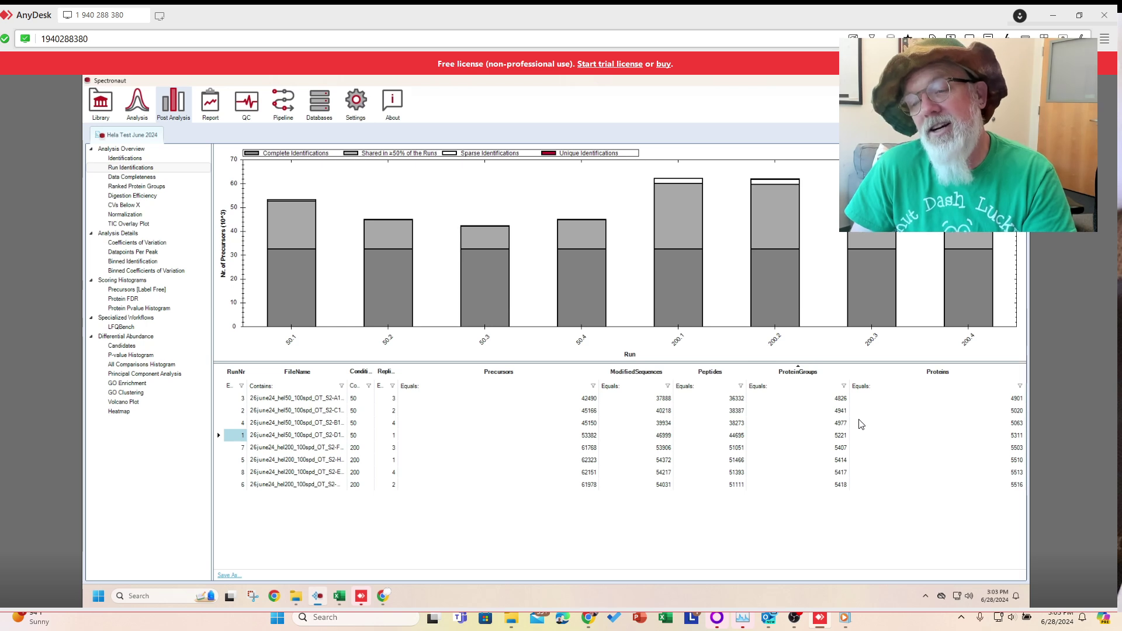
{"action": "left_click", "coordinate": [339, 437]}
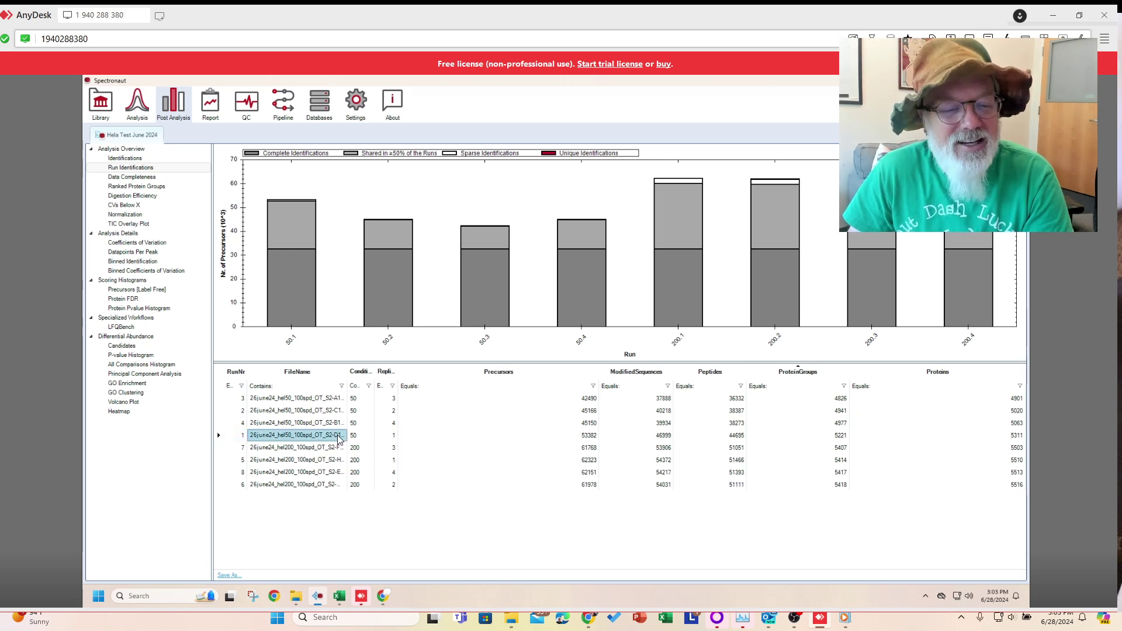
{"action": "left_click_drag", "start_coordinate": [346, 373], "coordinate": [404, 375]}
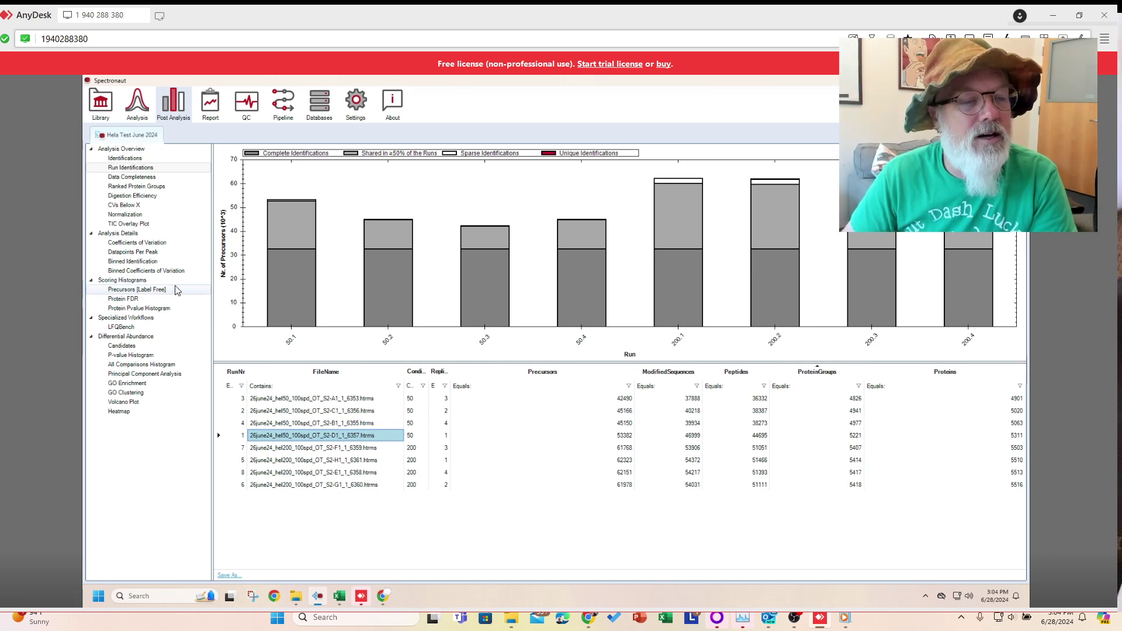
Step: Open the Spectronaut 19 release notes and read the sections on directDIA improvements, AI features and computational performance
{"action": "left_click", "coordinate": [137, 102]}
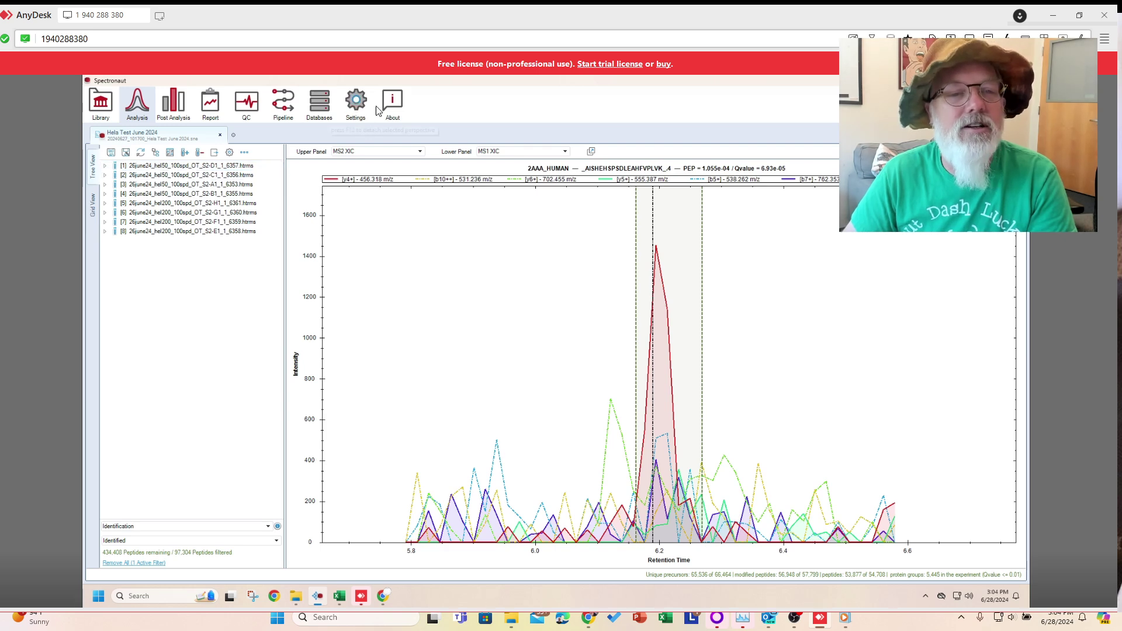
{"action": "left_click", "coordinate": [393, 103]}
{"action": "left_click", "coordinate": [727, 259]}
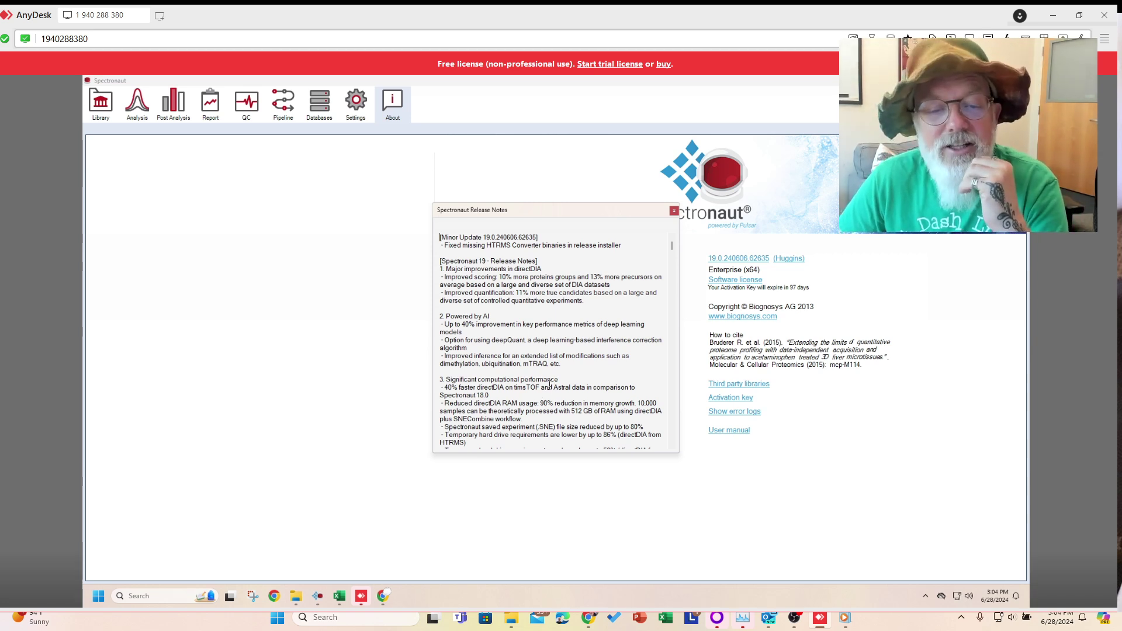
{"action": "scroll", "coordinate": [546, 388], "scroll_direction": "down", "scroll_amount": 1}
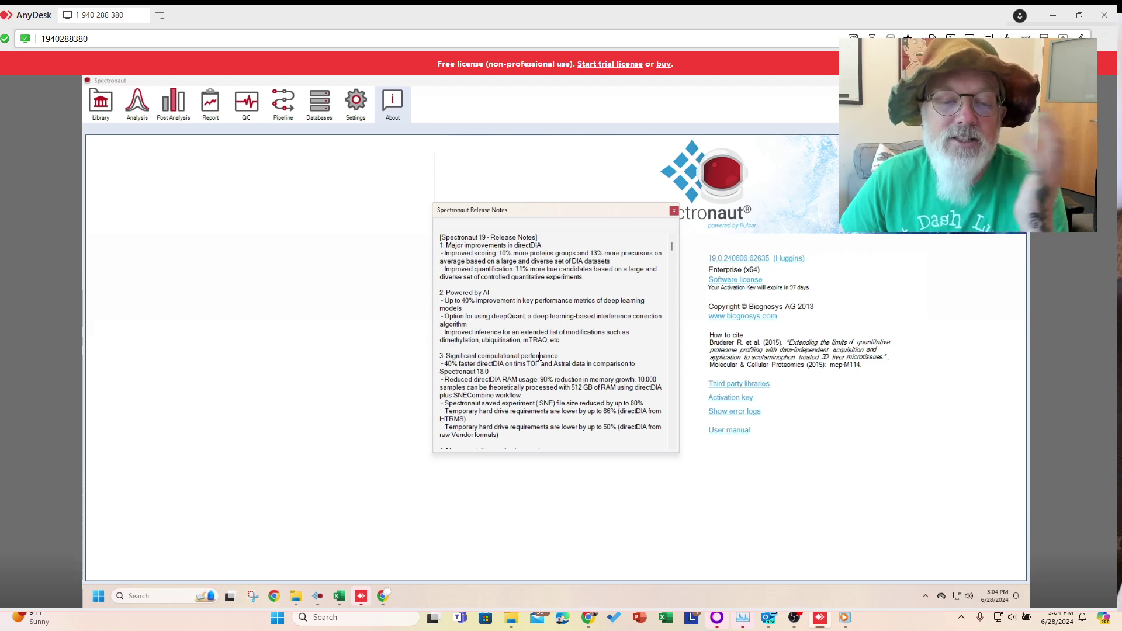
{"action": "scroll", "coordinate": [517, 366], "scroll_direction": "down", "scroll_amount": 1}
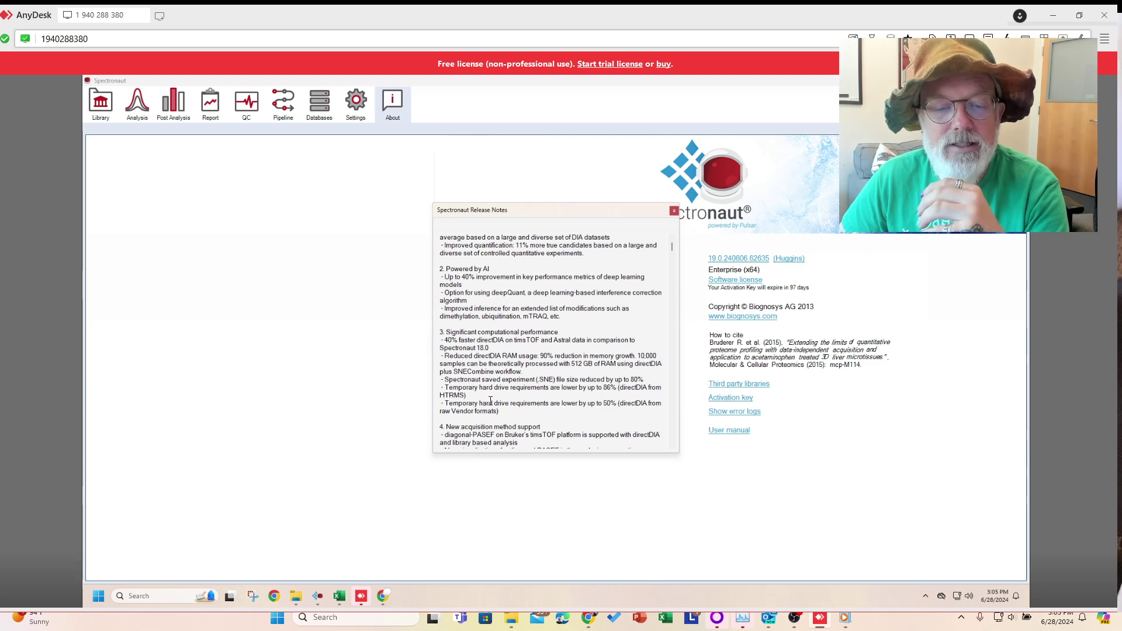
{"action": "scroll", "coordinate": [526, 392], "scroll_direction": "down", "scroll_amount": 1}
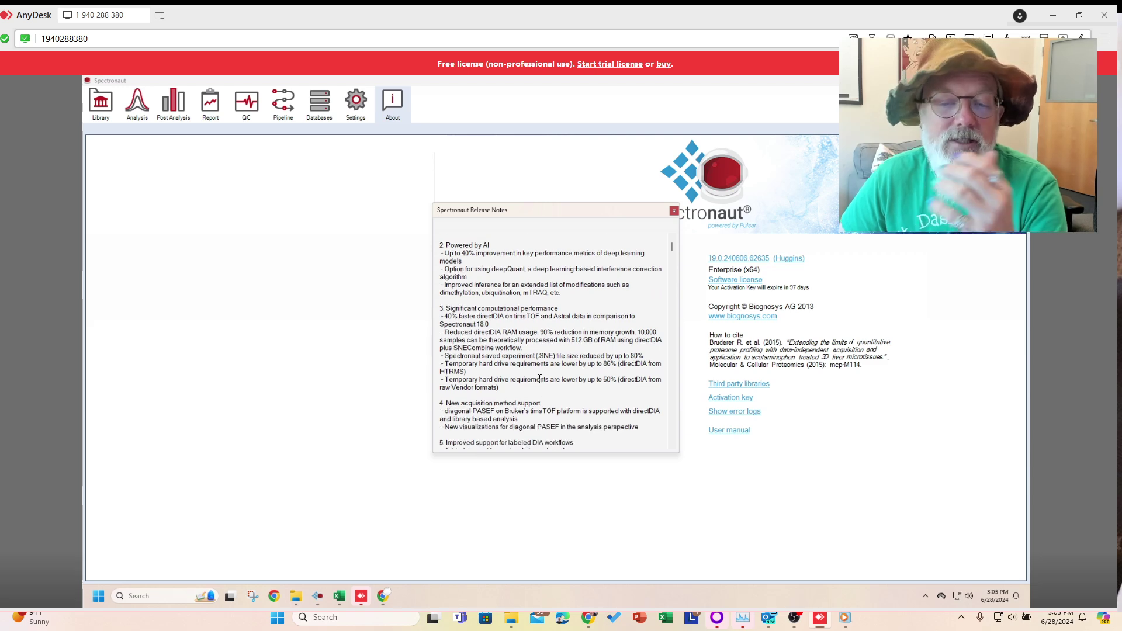
{"action": "scroll", "coordinate": [548, 364], "scroll_direction": "down", "scroll_amount": 2}
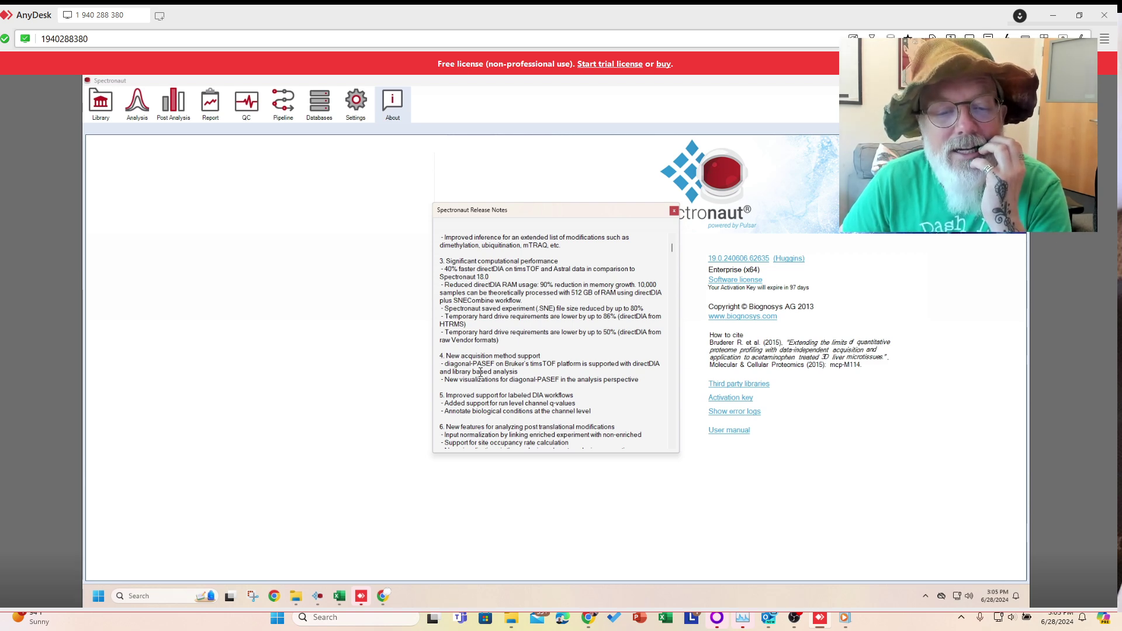
Step: Read the release notes on new acquisition methods, labeled DIA workflows, post translational modifications and the command line interface
{"action": "scroll", "coordinate": [485, 372], "scroll_direction": "down", "scroll_amount": 1}
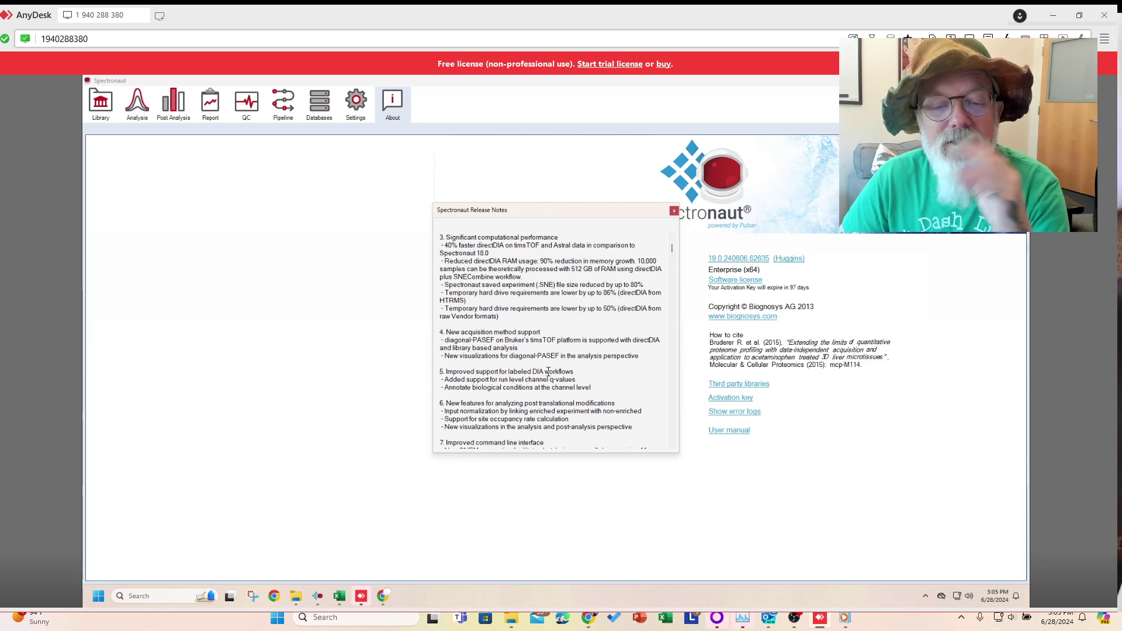
{"action": "scroll", "coordinate": [504, 372], "scroll_direction": "down", "scroll_amount": 1}
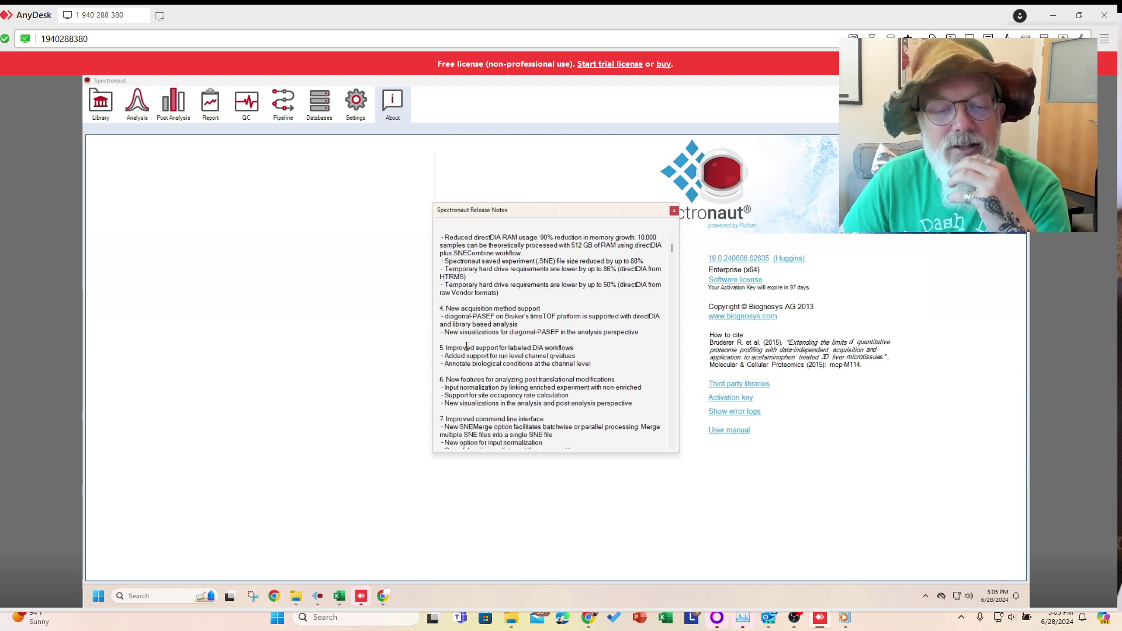
{"action": "scroll", "coordinate": [509, 357], "scroll_direction": "down", "scroll_amount": 1}
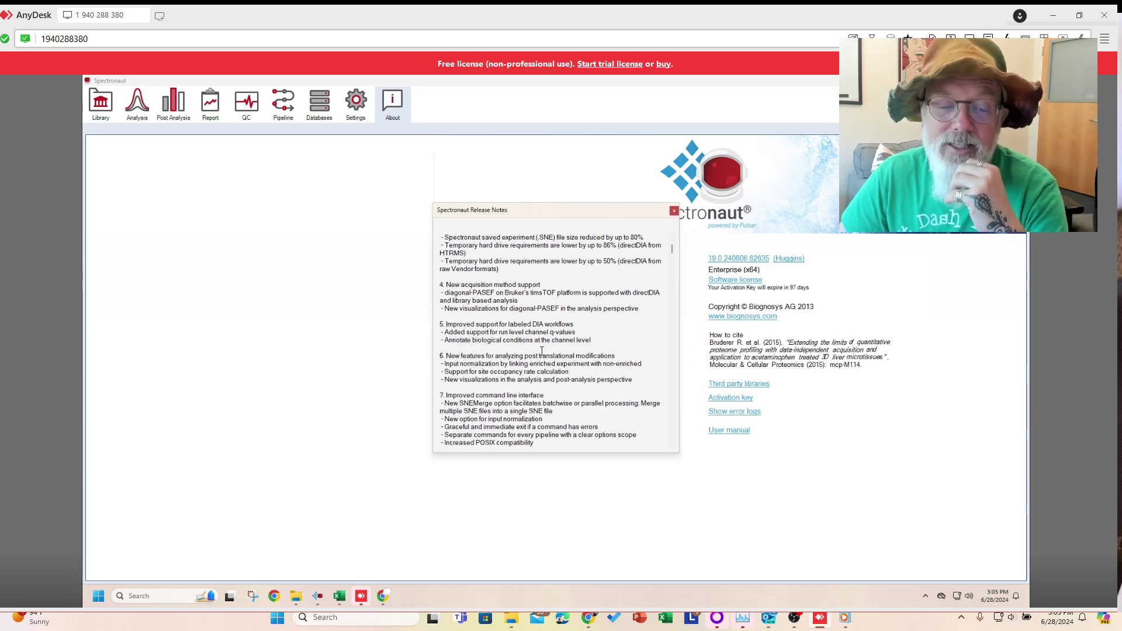
{"action": "scroll", "coordinate": [533, 351], "scroll_direction": "down", "scroll_amount": 1}
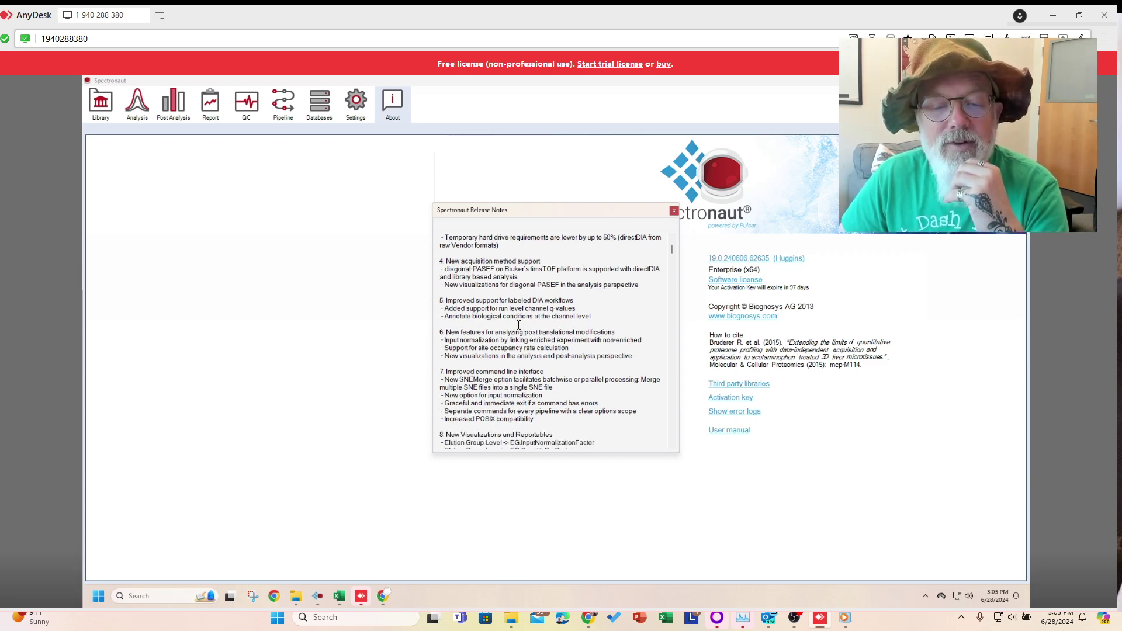
{"action": "scroll", "coordinate": [502, 324], "scroll_direction": "down", "scroll_amount": 2}
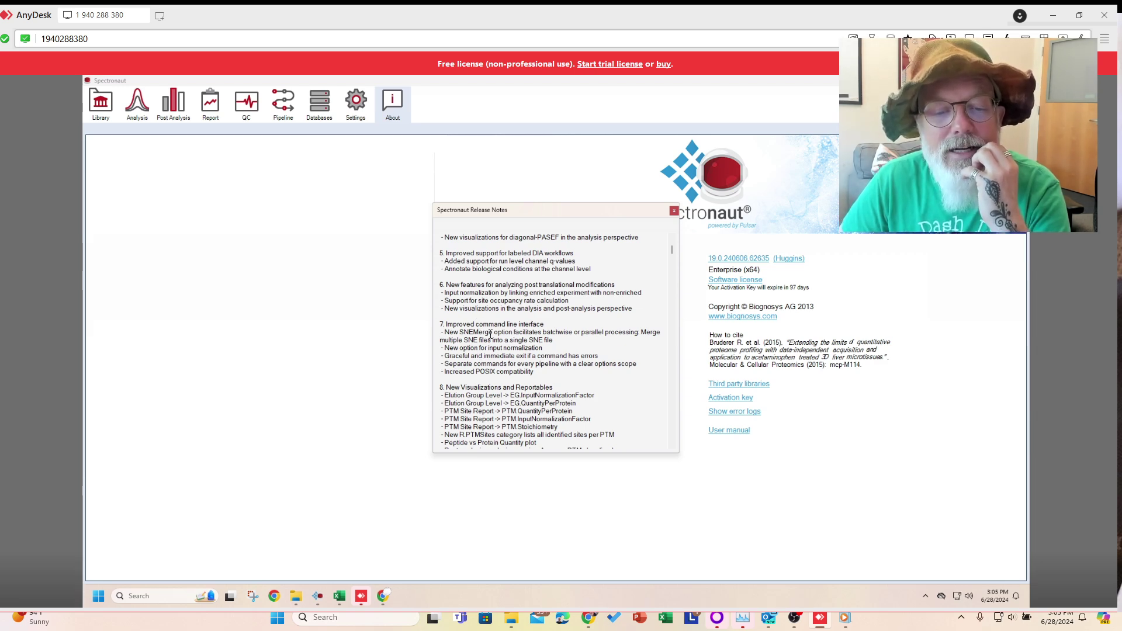
Step: Read the New Visualizations and Reportables section of the release notes, including the Peptide vs Protein Quantity plot entry
{"action": "scroll", "coordinate": [490, 334], "scroll_direction": "down", "scroll_amount": 1}
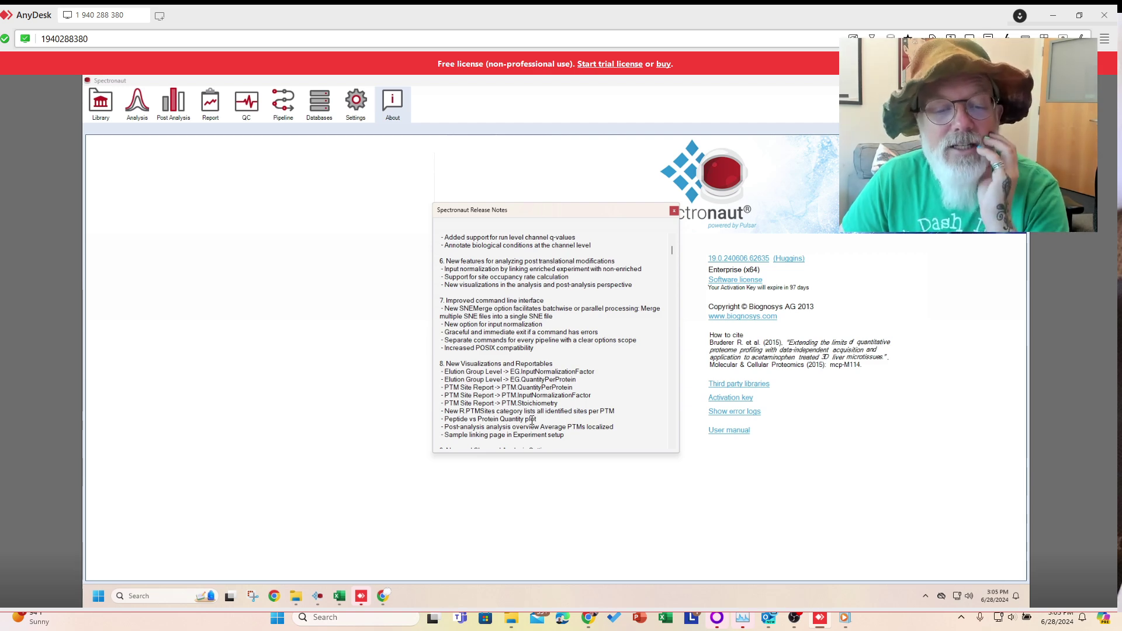
{"action": "scroll", "coordinate": [533, 416], "scroll_direction": "down", "scroll_amount": 1}
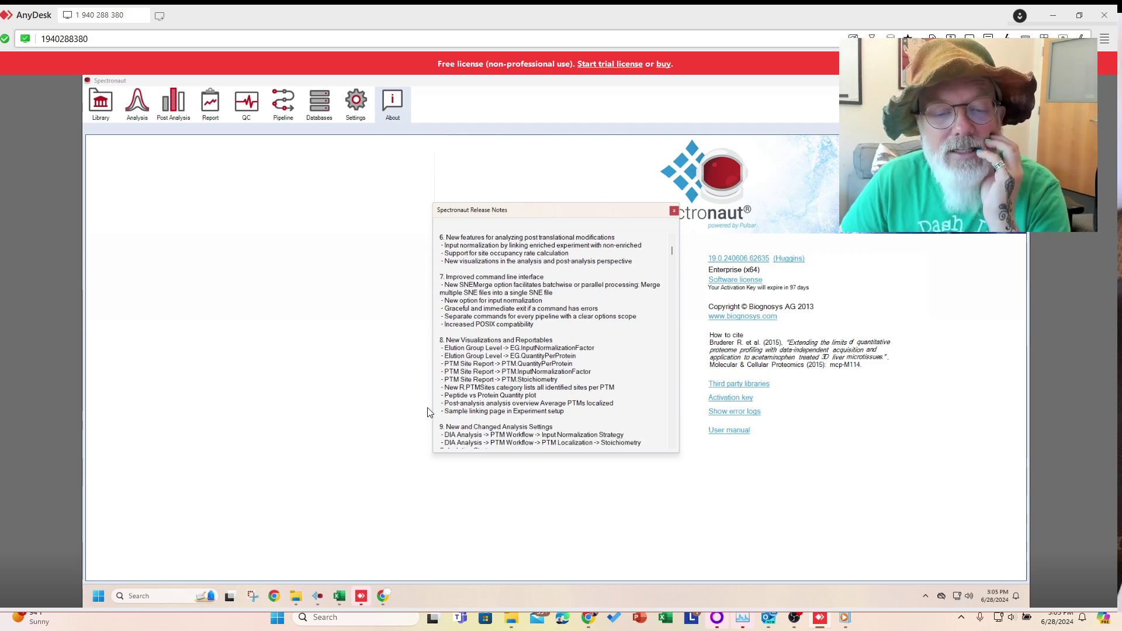
{"action": "scroll", "coordinate": [569, 402], "scroll_direction": "down", "scroll_amount": 1}
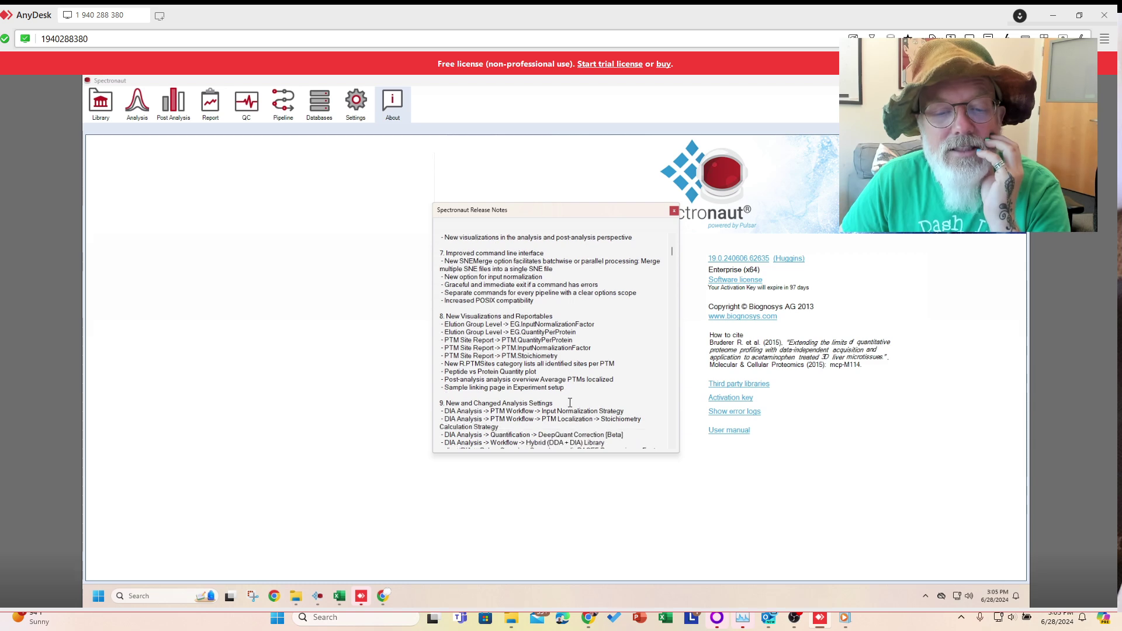
{"action": "scroll", "coordinate": [539, 383], "scroll_direction": "down", "scroll_amount": 1}
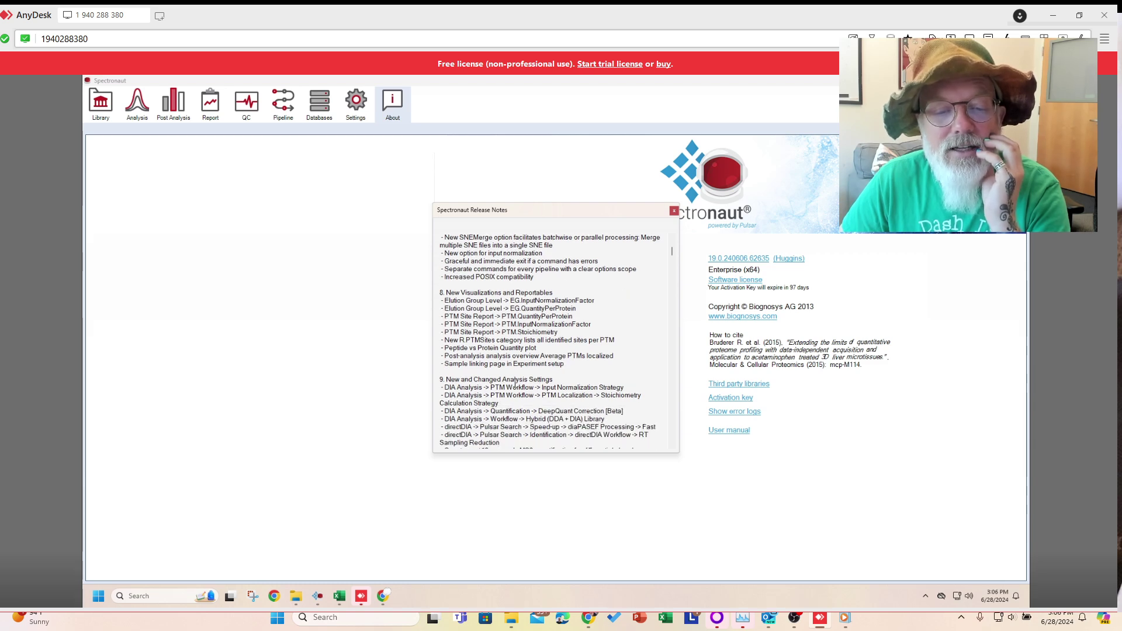
Step: Read the New and Changed Analysis Settings in the release notes, and close them to return to the Hela Test June 2024 analysis
{"action": "scroll", "coordinate": [523, 373], "scroll_direction": "down", "scroll_amount": 1}
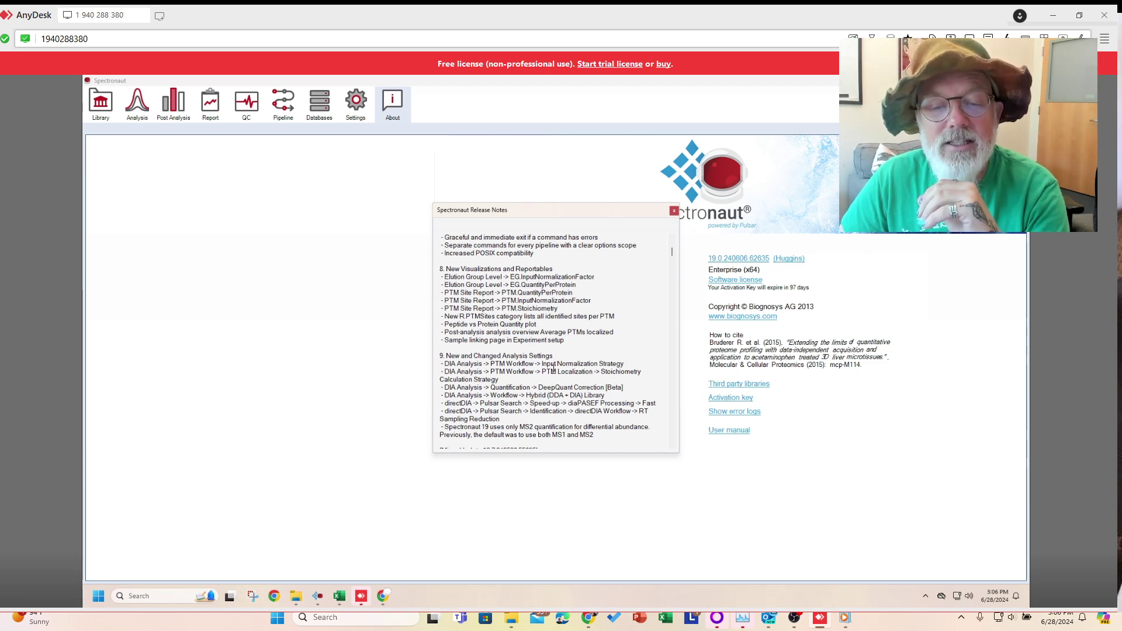
{"action": "scroll", "coordinate": [537, 365], "scroll_direction": "down", "scroll_amount": 2}
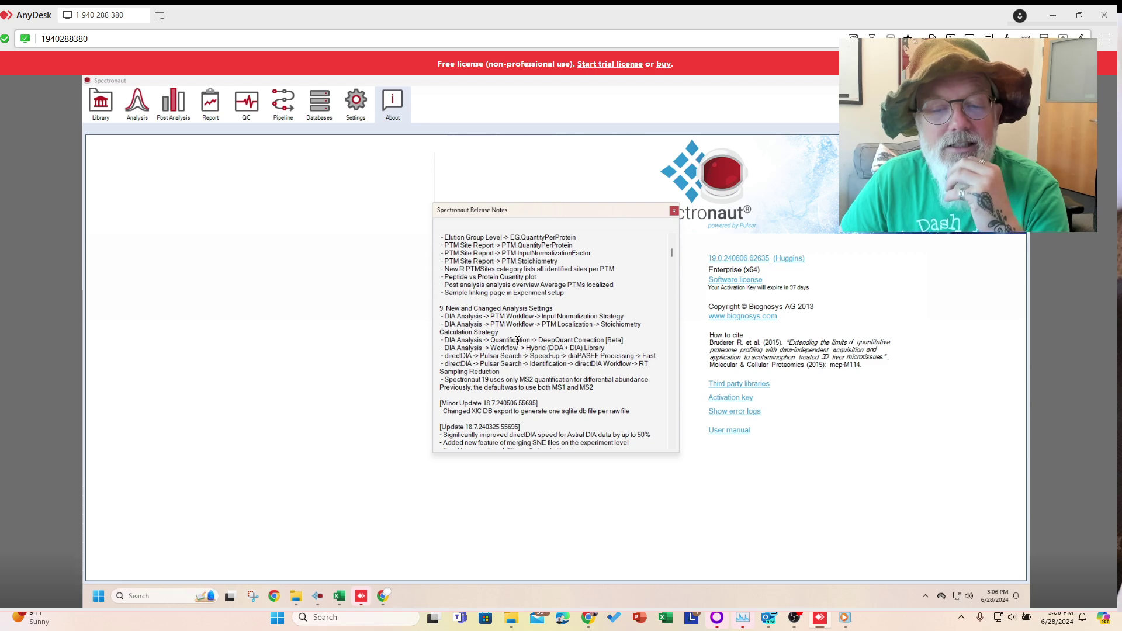
{"action": "scroll", "coordinate": [518, 340], "scroll_direction": "down", "scroll_amount": 1}
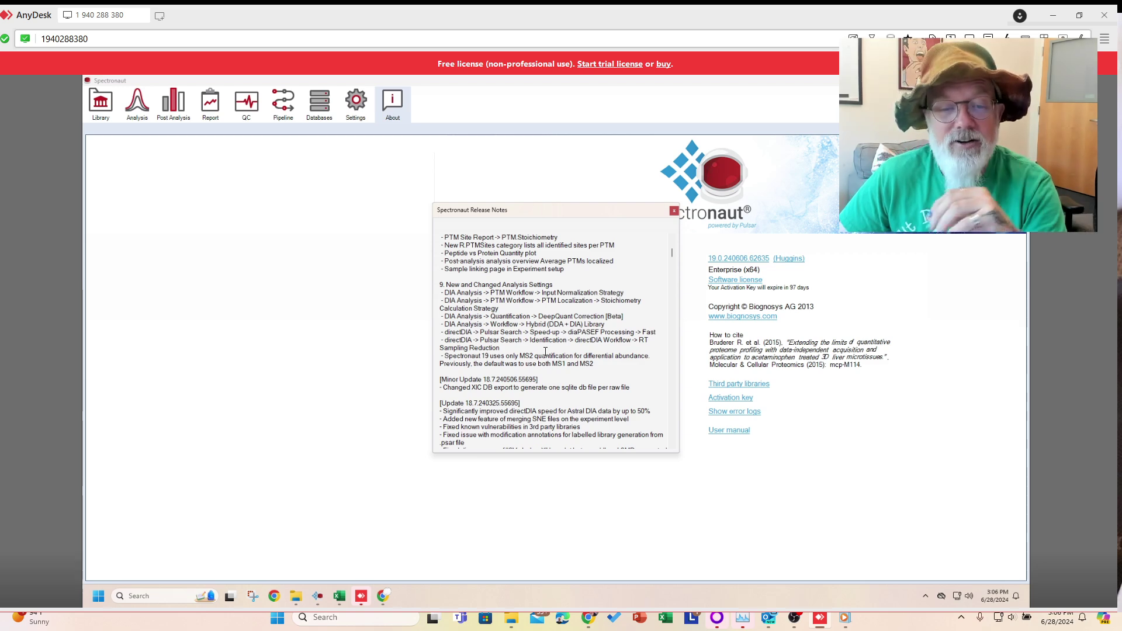
{"action": "scroll", "coordinate": [546, 352], "scroll_direction": "down", "scroll_amount": 1}
{"action": "scroll", "coordinate": [546, 352], "scroll_direction": "up", "scroll_amount": 1}
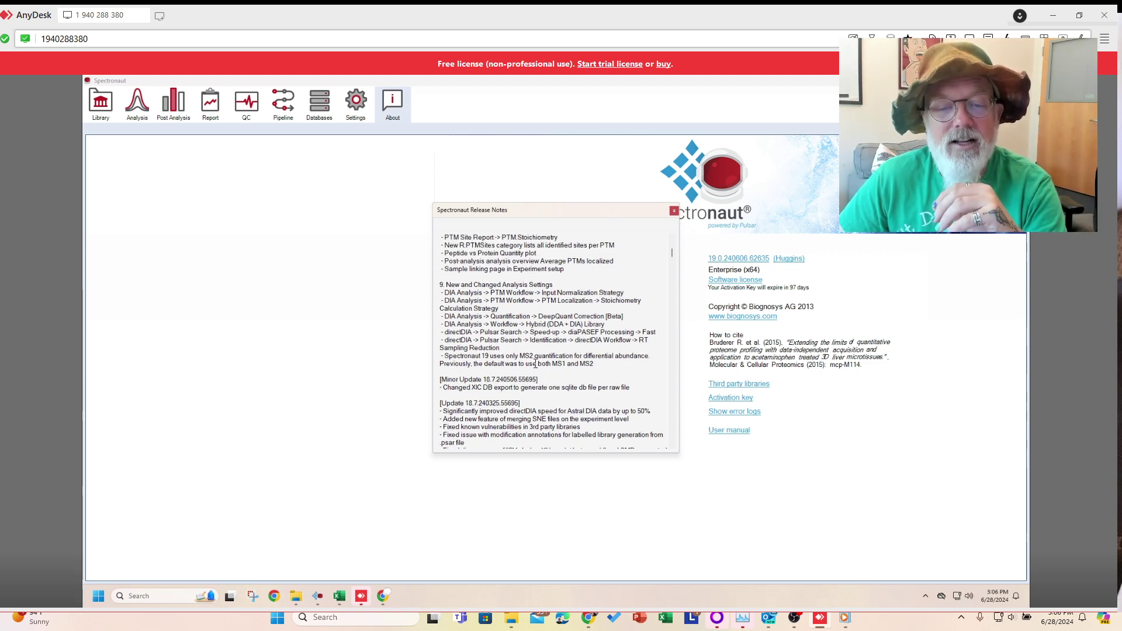
{"action": "scroll", "coordinate": [535, 364], "scroll_direction": "up", "scroll_amount": 1}
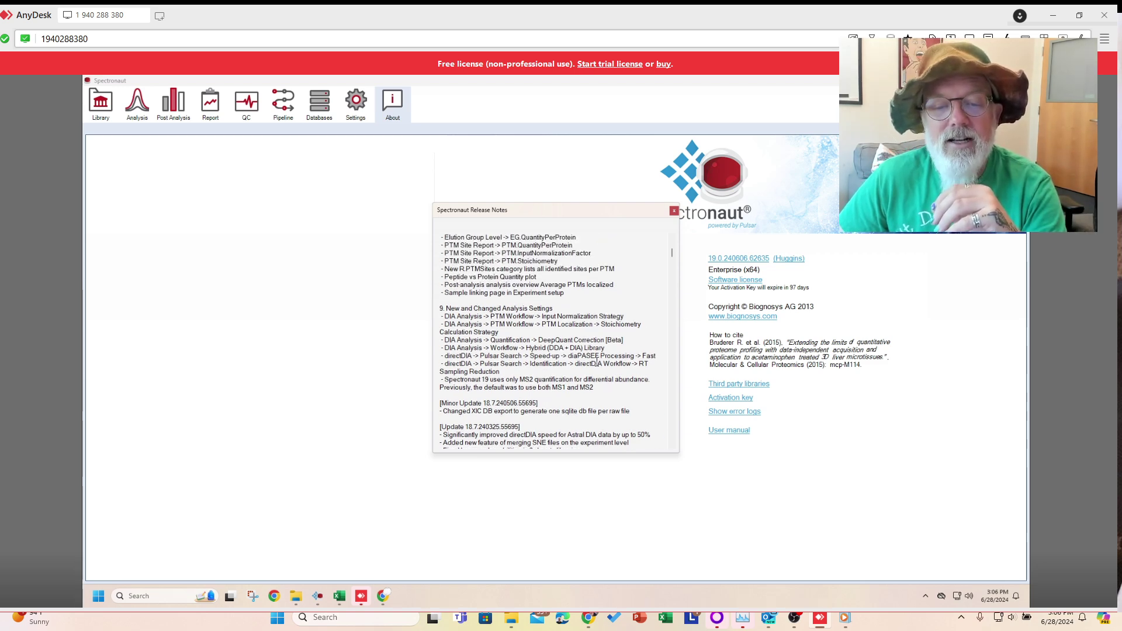
{"action": "left_click", "coordinate": [674, 211]}
{"action": "left_click", "coordinate": [151, 114]}
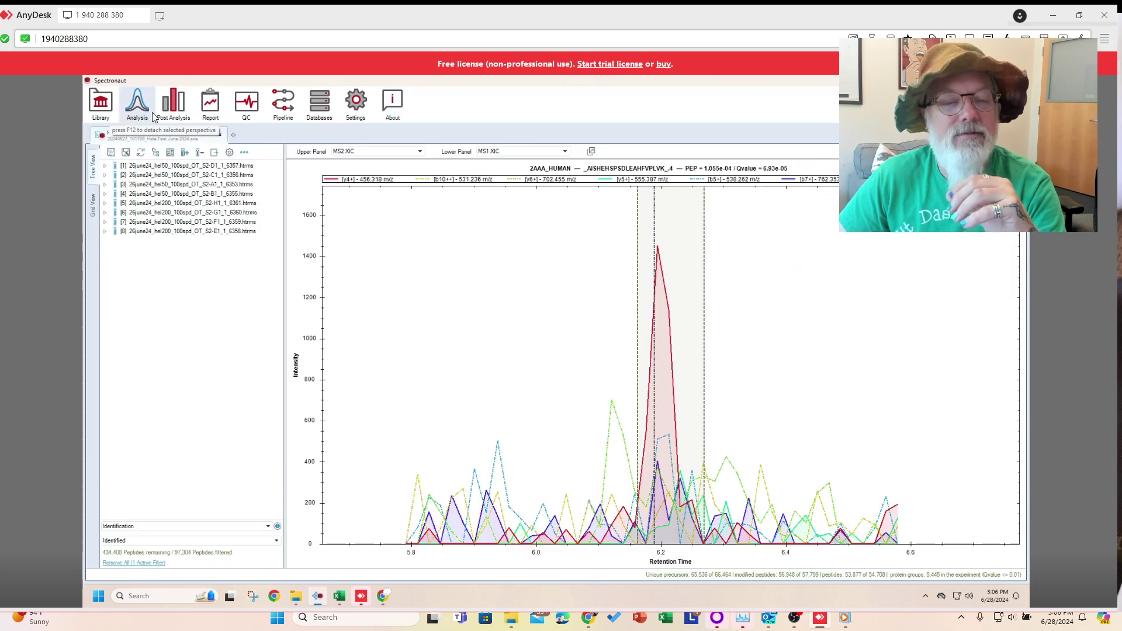